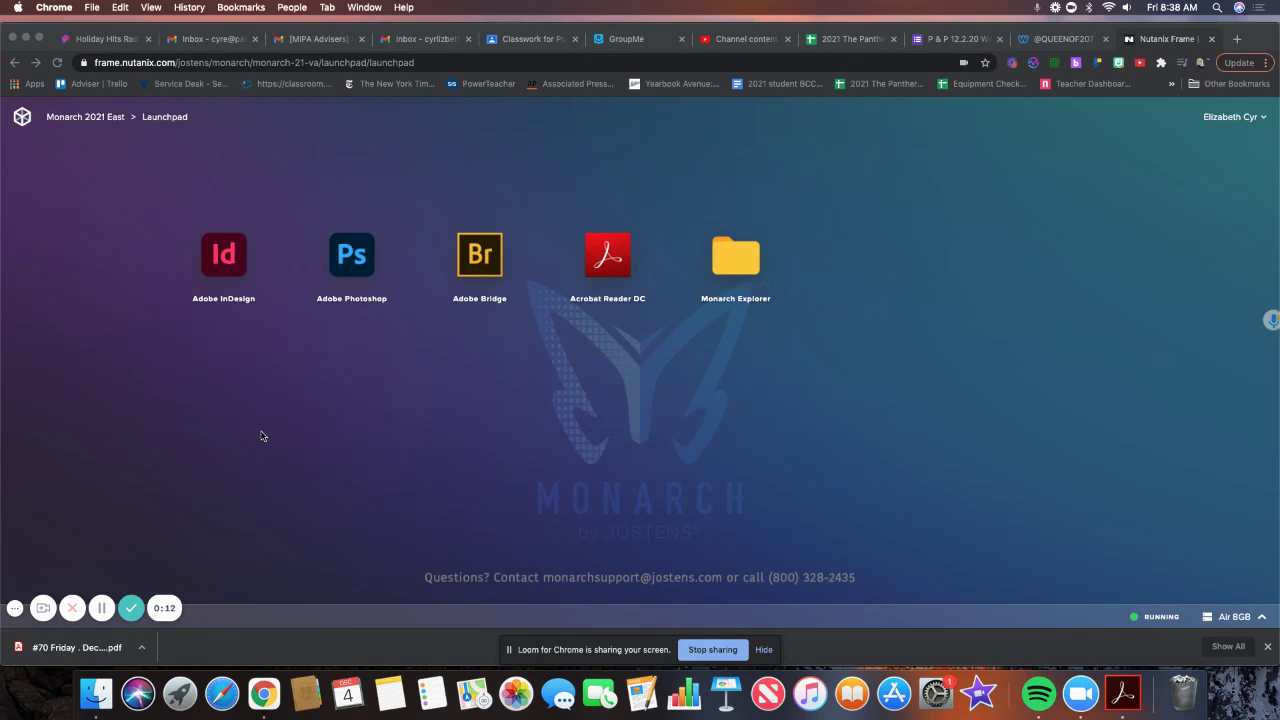
# Start an Adobe InDesign session from the Monarch by Jostens launchpad in the browser.
pyautogui.click(219, 258)
pyautogui.click(219, 258)
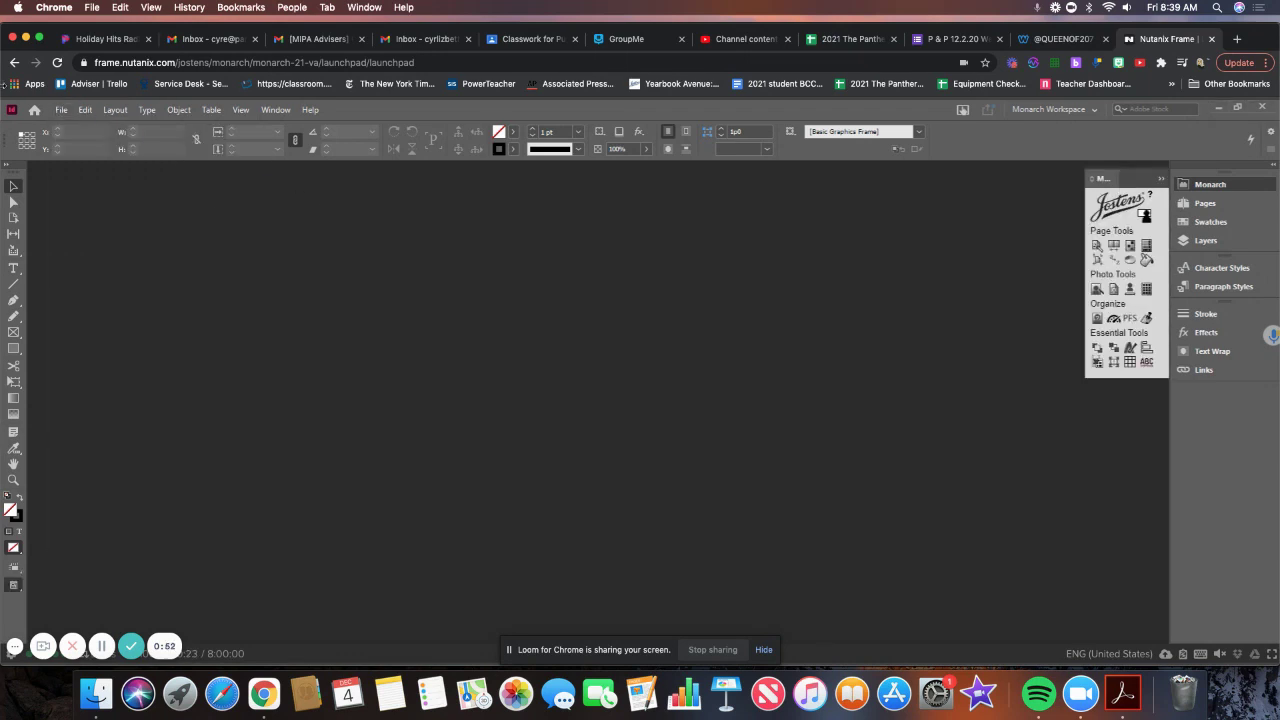
# Open Cyr Bio.indd from T: > Newspaper Uncaged > Practice Layout > Cyr and close the Jostens panel.
pyautogui.click(62, 110)
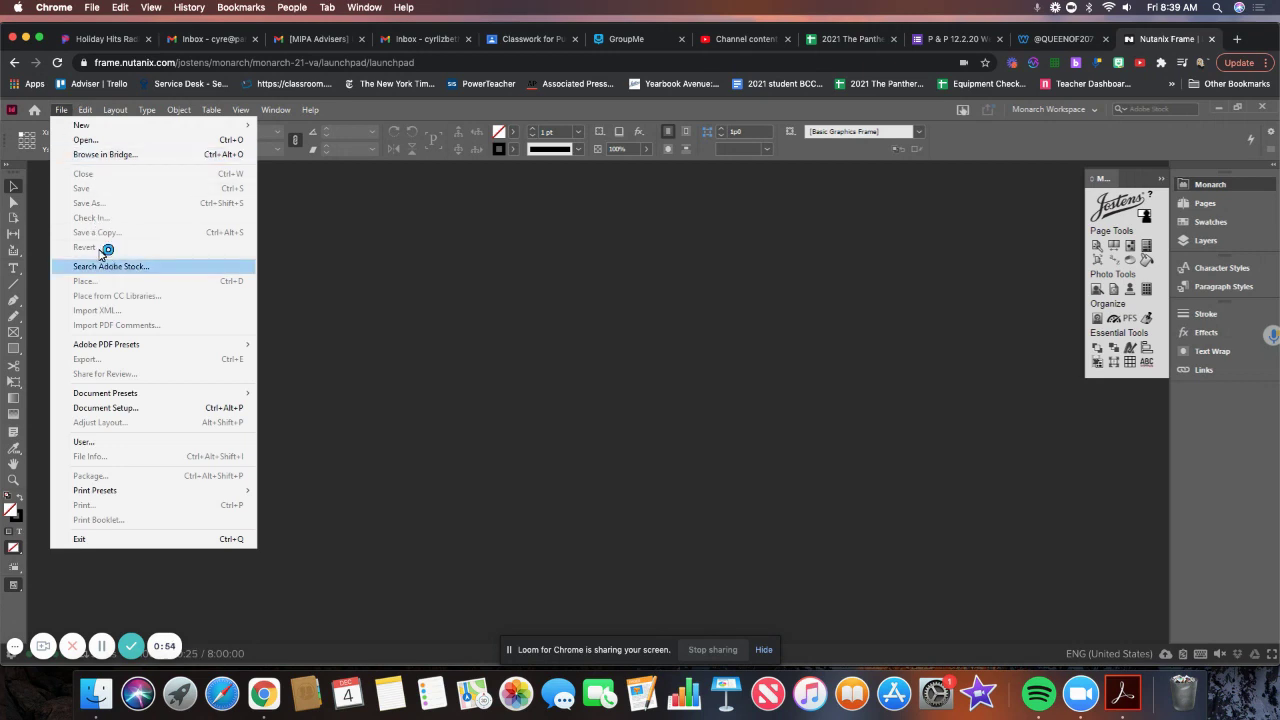
pyautogui.click(101, 141)
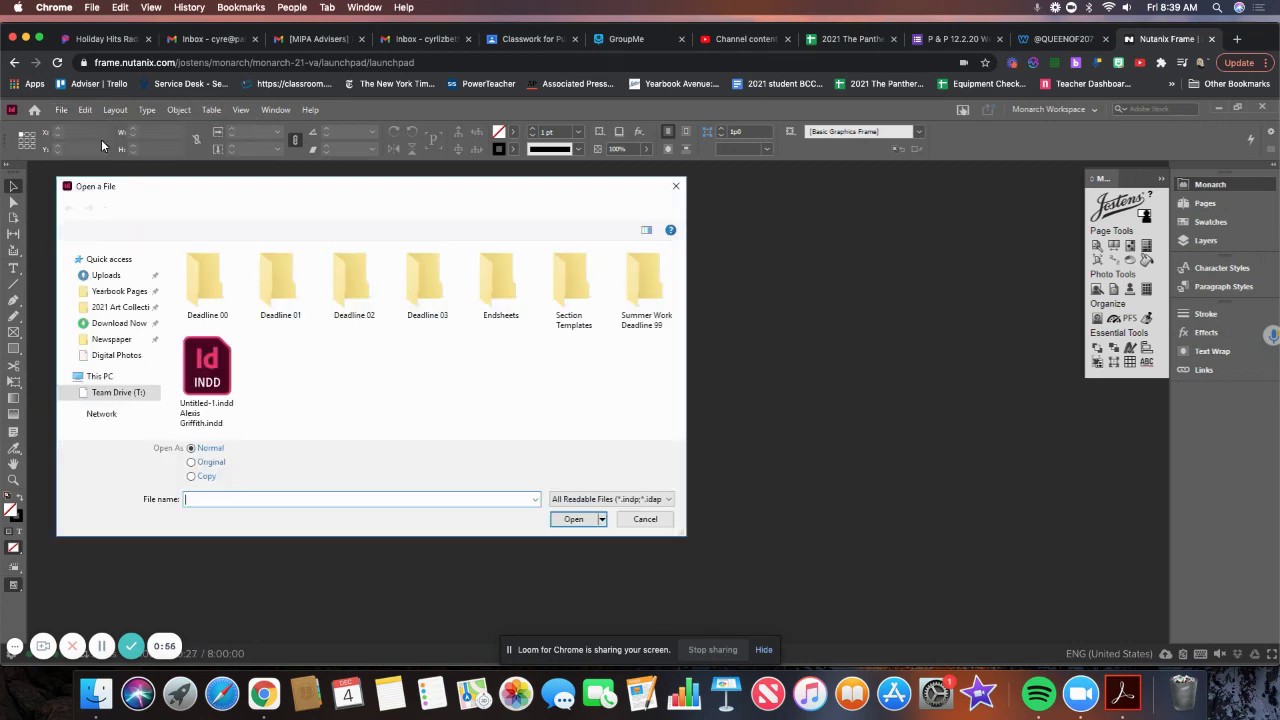
pyautogui.click(117, 395)
pyautogui.click(221, 301)
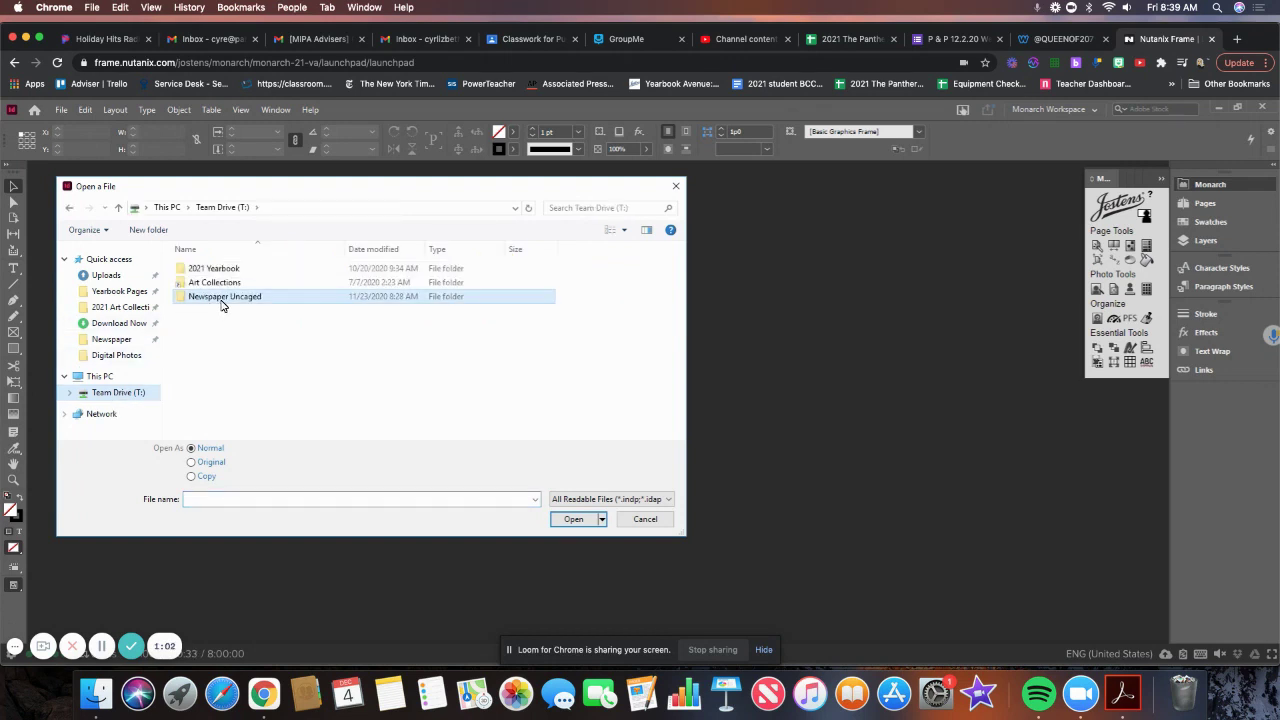
pyautogui.doubleClick(222, 301)
pyautogui.click(225, 268)
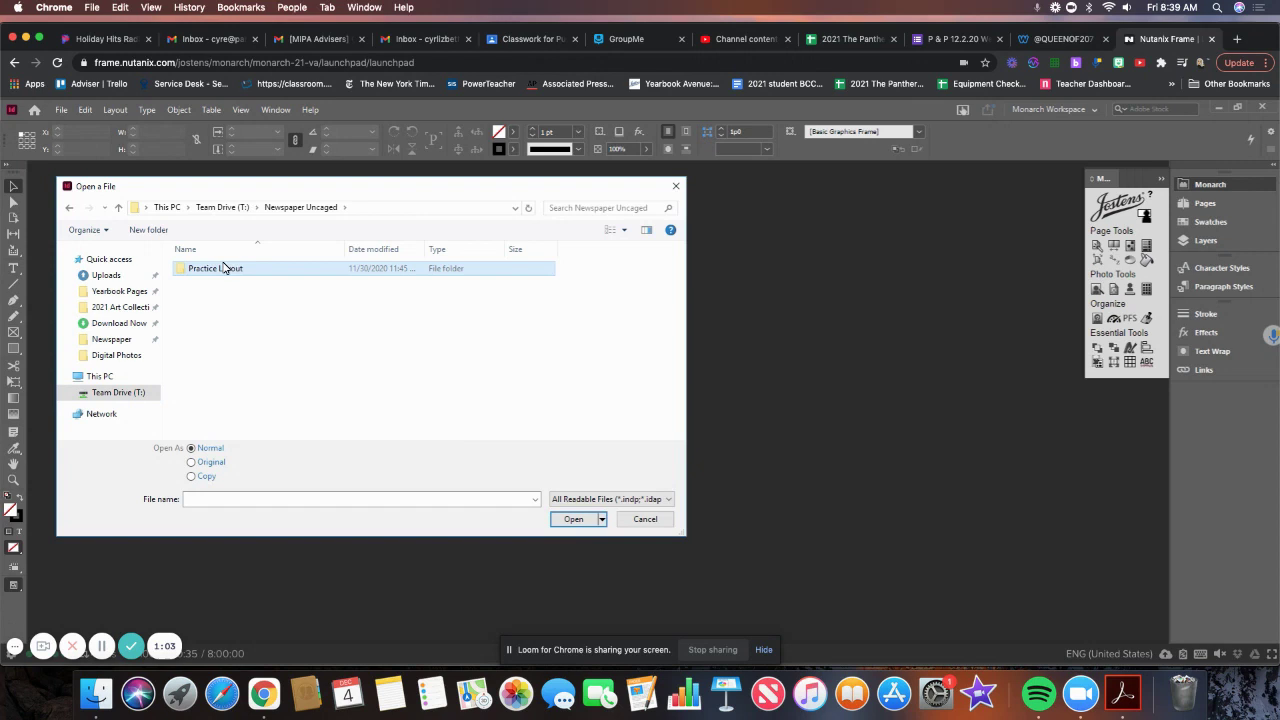
pyautogui.doubleClick(225, 268)
pyautogui.doubleClick(210, 316)
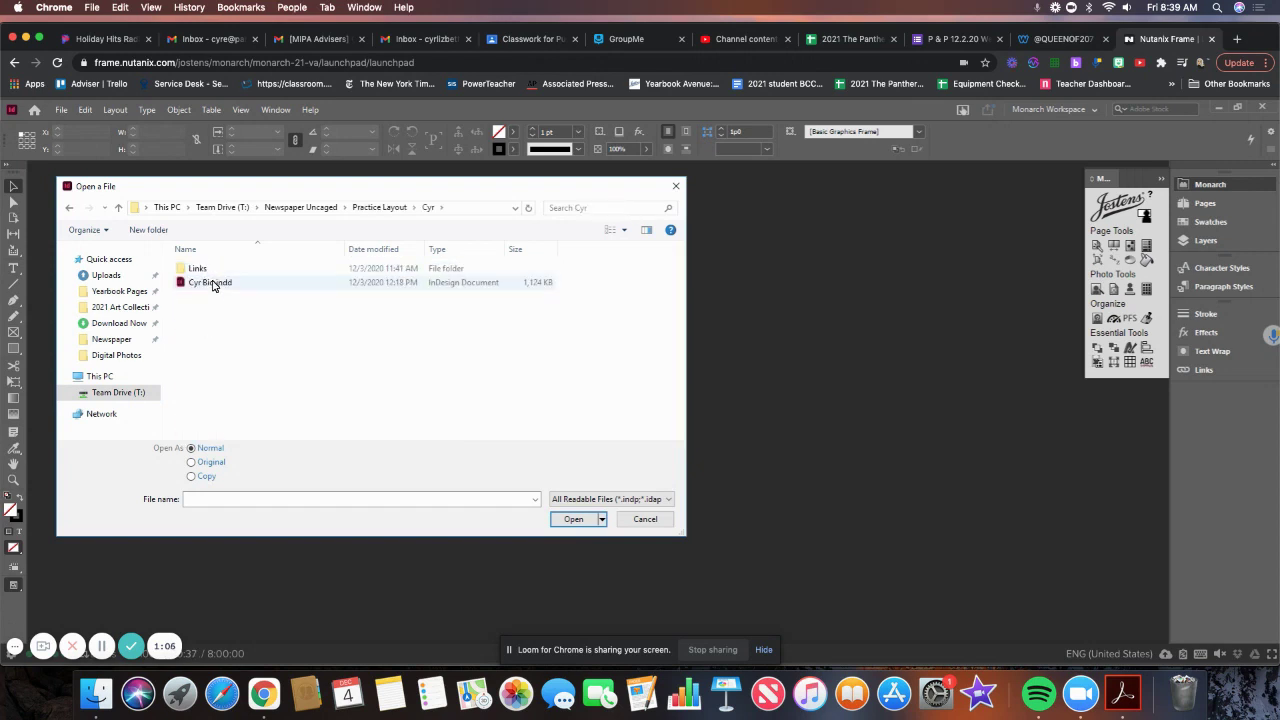
pyautogui.doubleClick(212, 284)
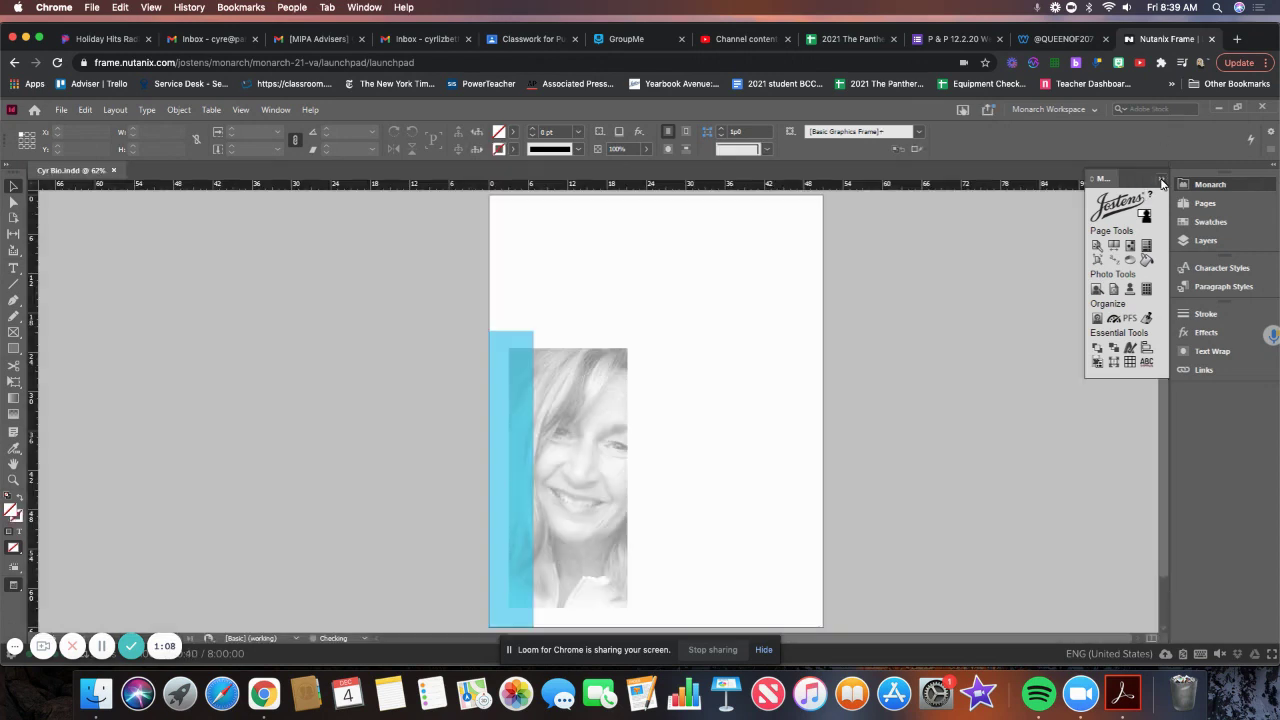
pyautogui.click(1159, 180)
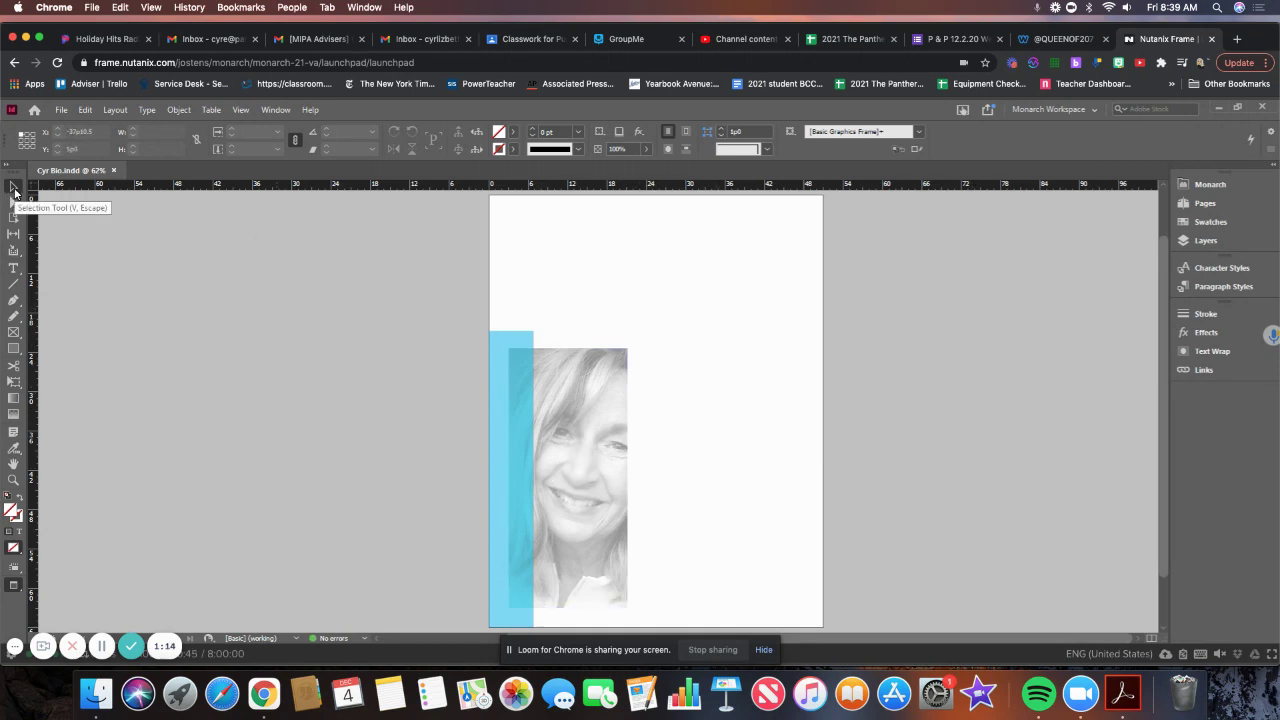
# Show guides and frame edges, delete the empty frame left of the page, and save Cyr Bio.indd.
pyautogui.press('w')
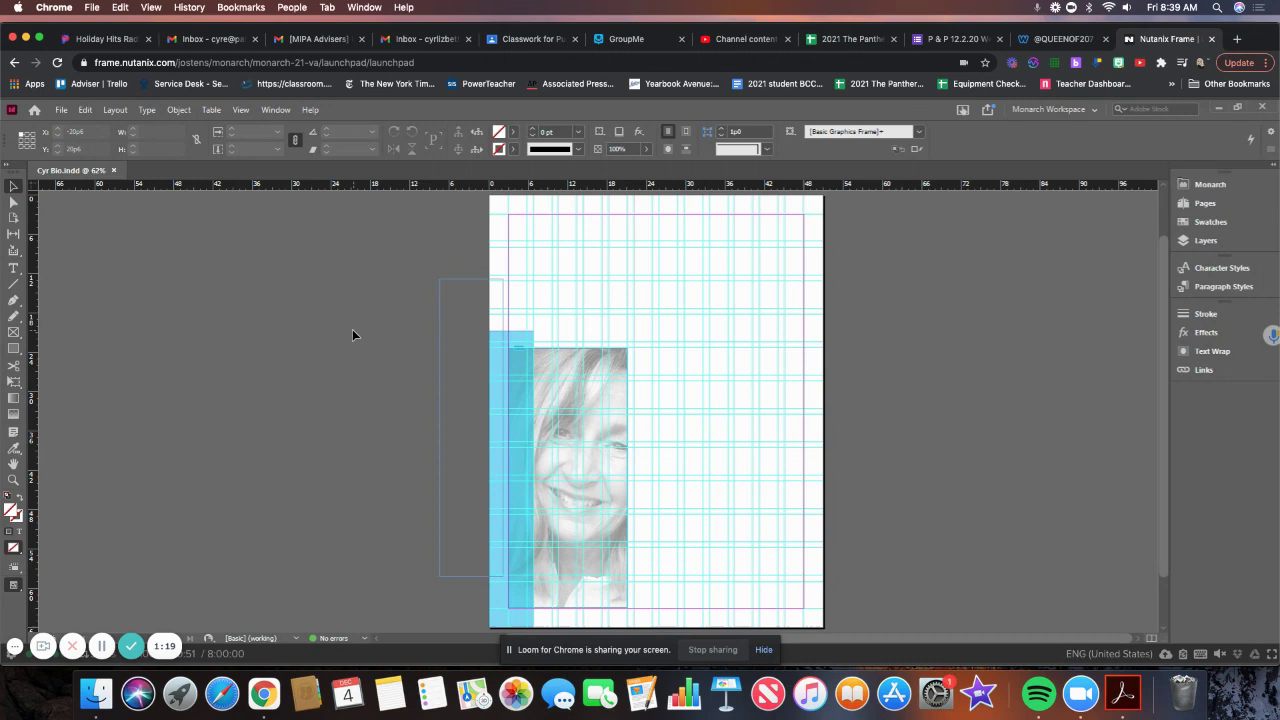
pyautogui.click(477, 280)
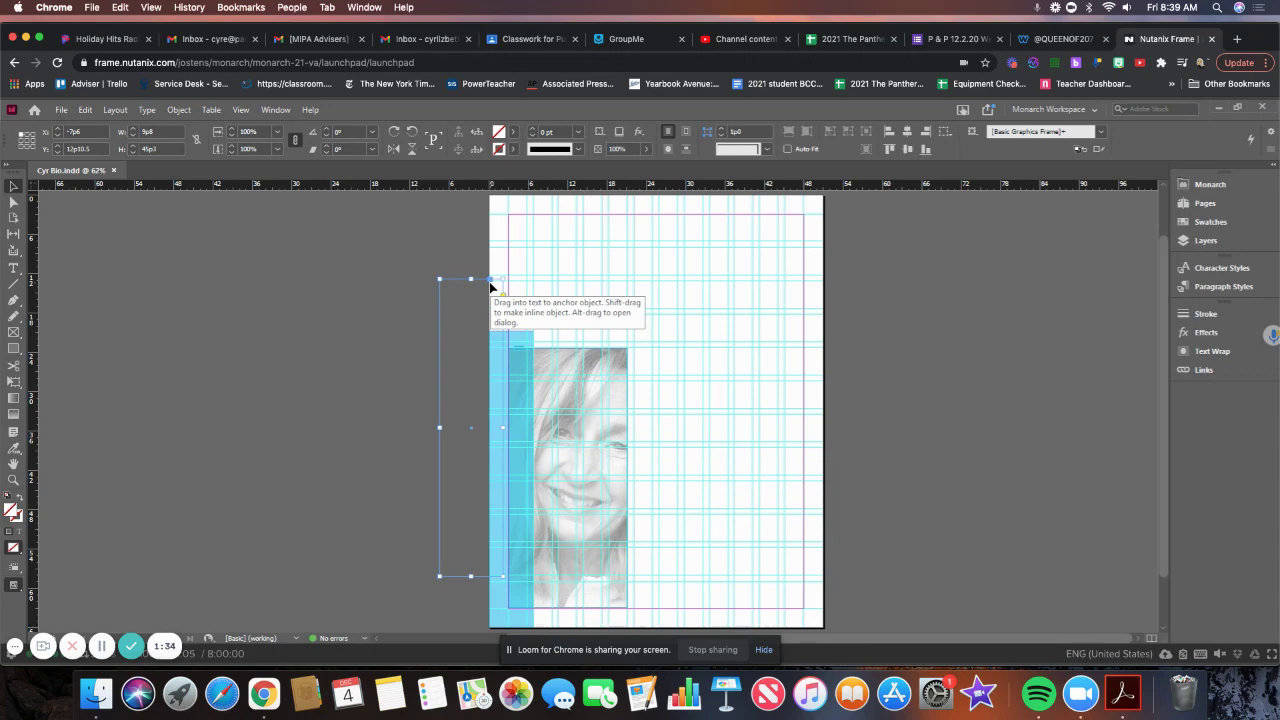
pyautogui.click(494, 379)
pyautogui.click(481, 298)
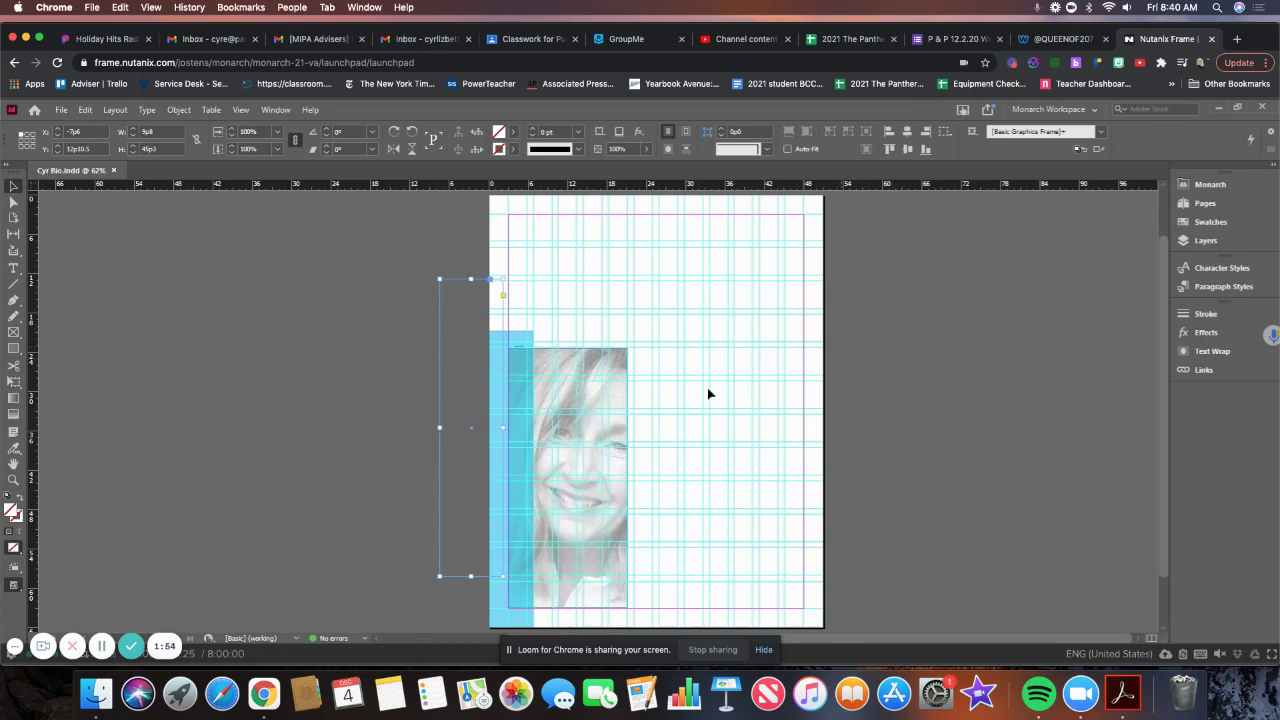
pyautogui.click(484, 301)
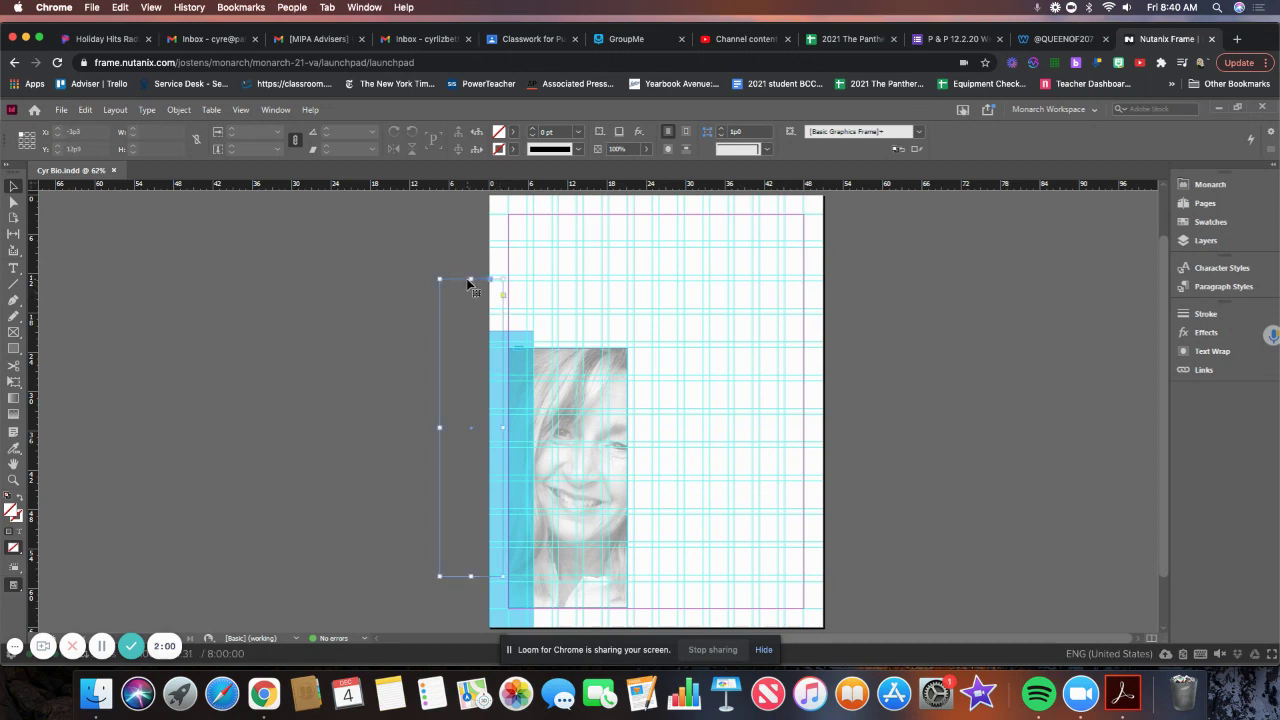
pyautogui.press('Delete')
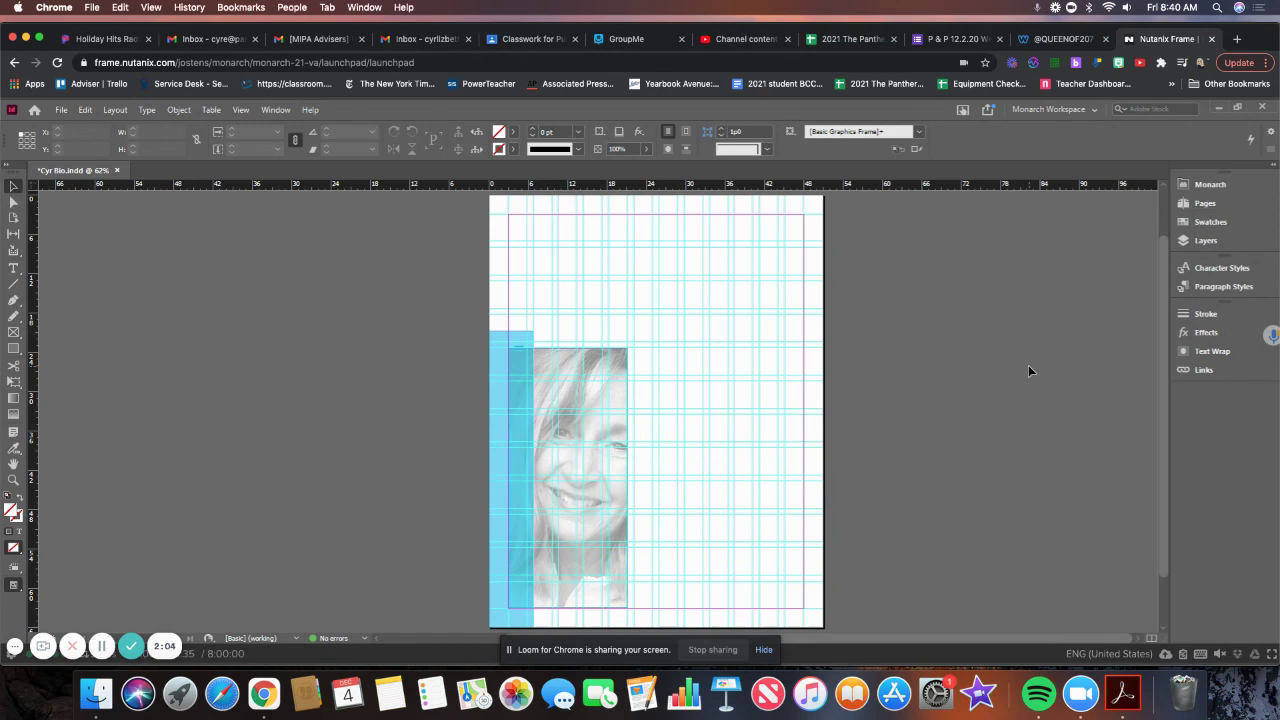
pyautogui.hotkey('ctrl', 's')
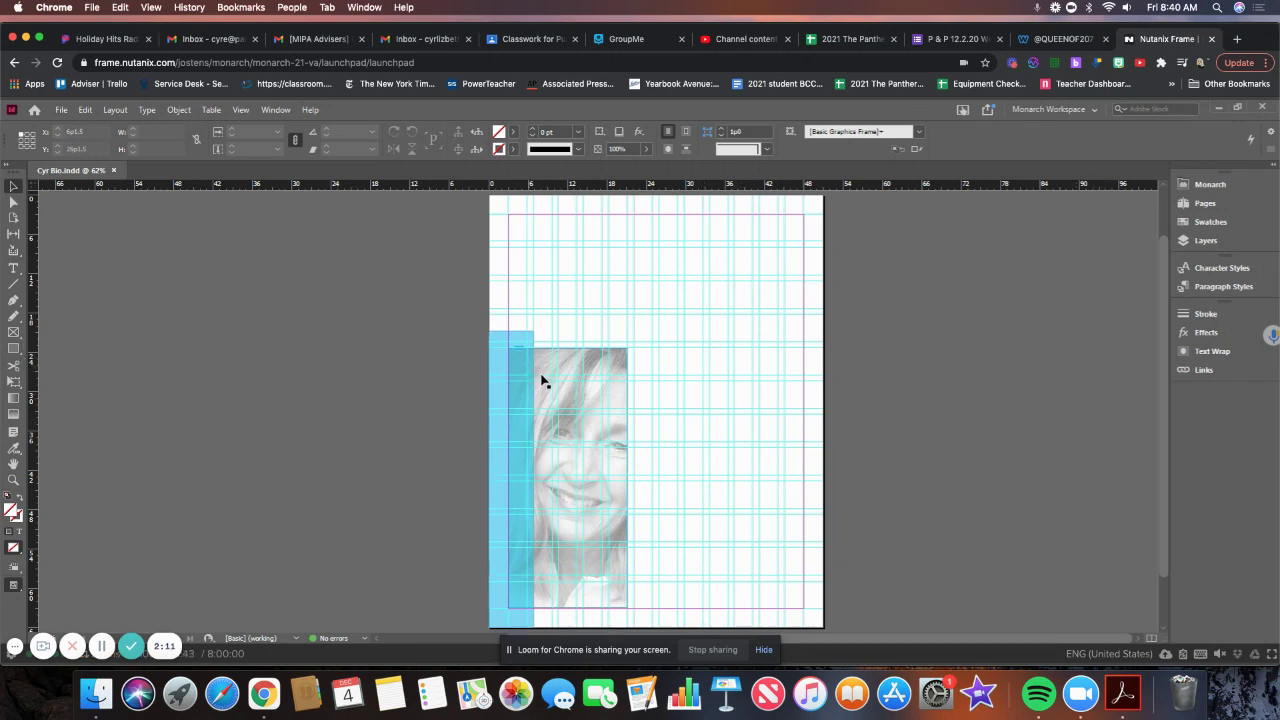
pyautogui.click(14, 268)
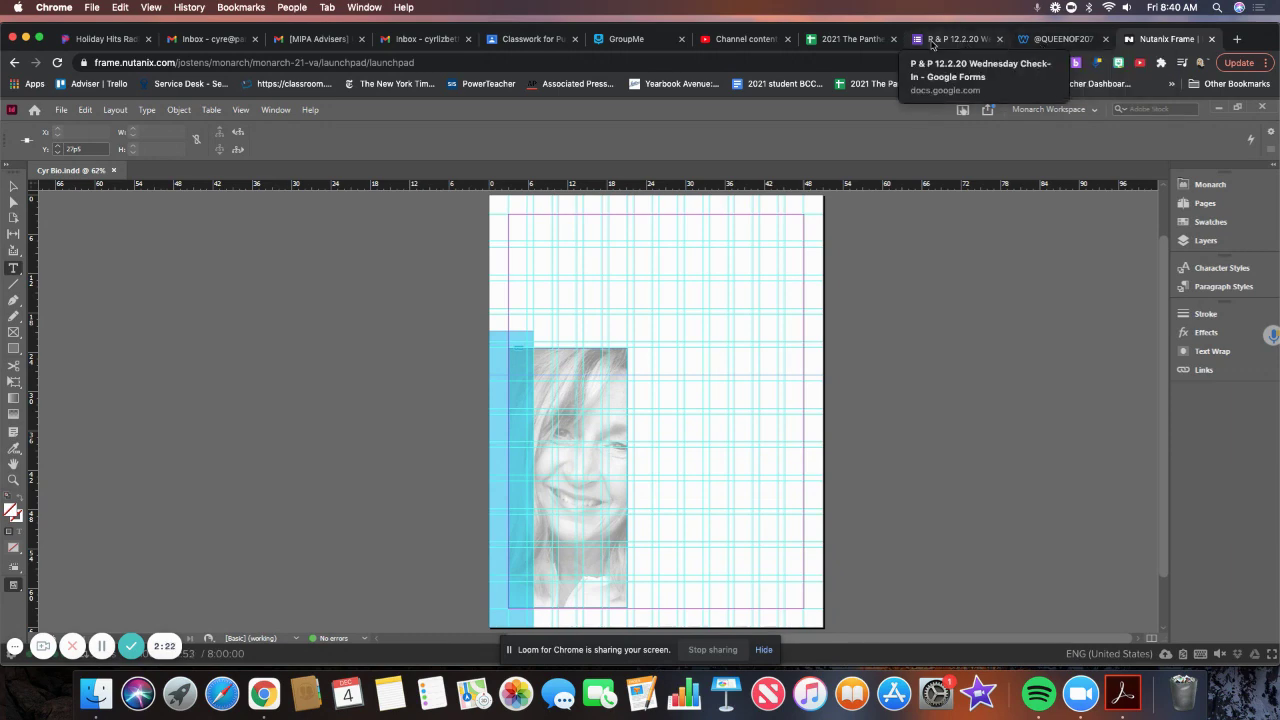
# Switch to the P & P 12.2.20 Wednesday Check-In form and scroll to the Upload your headshot question.
pyautogui.click(950, 39)
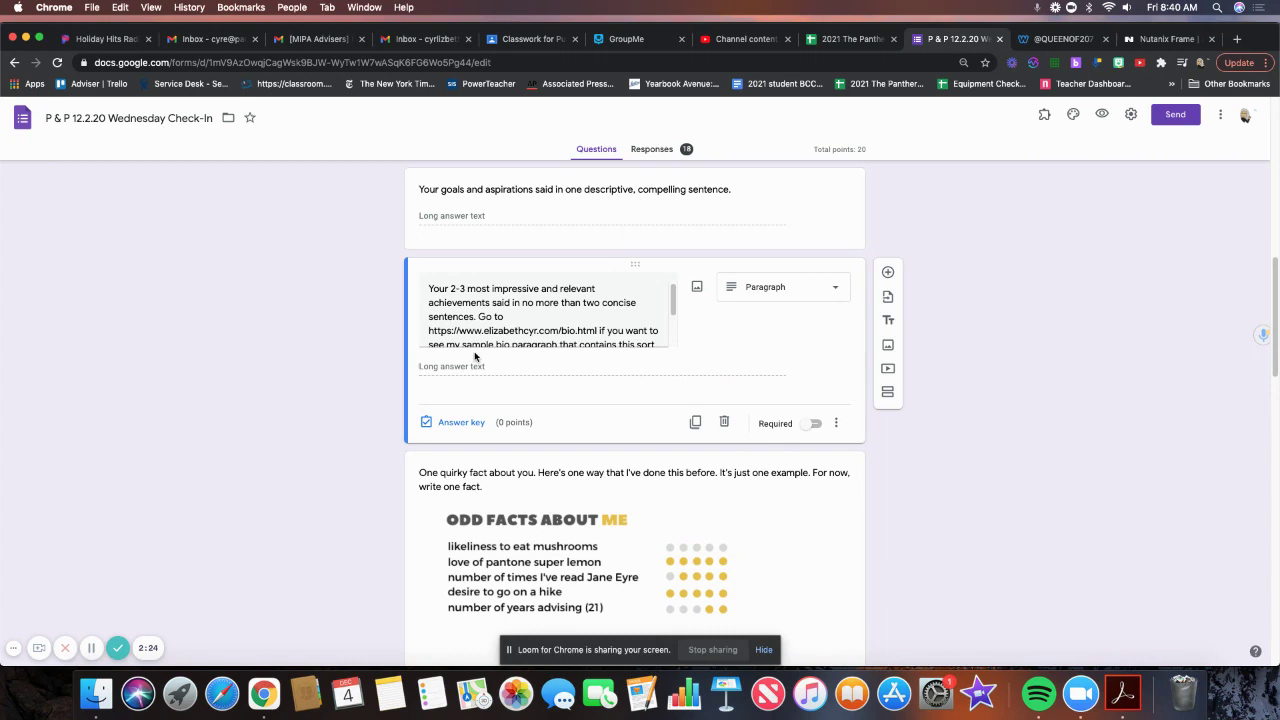
pyautogui.scroll(5, 478, 356)
pyautogui.scroll(-3, 480, 357)
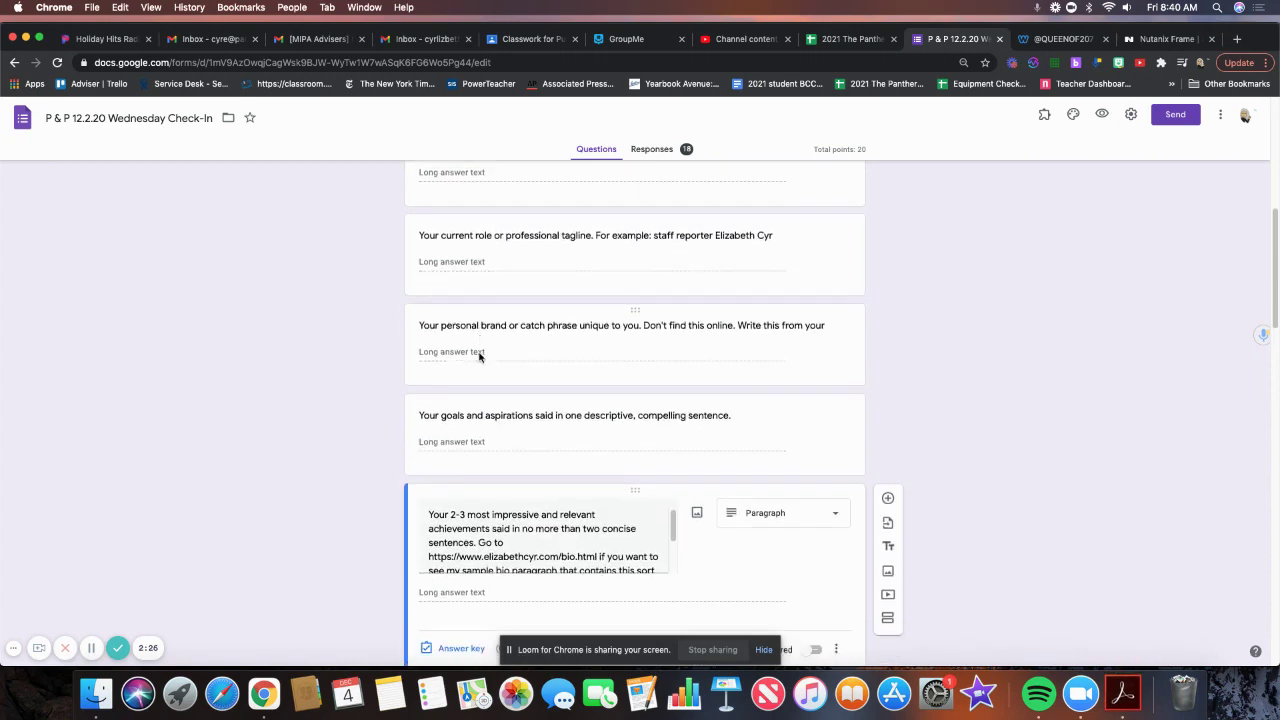
pyautogui.scroll(-8, 482, 356)
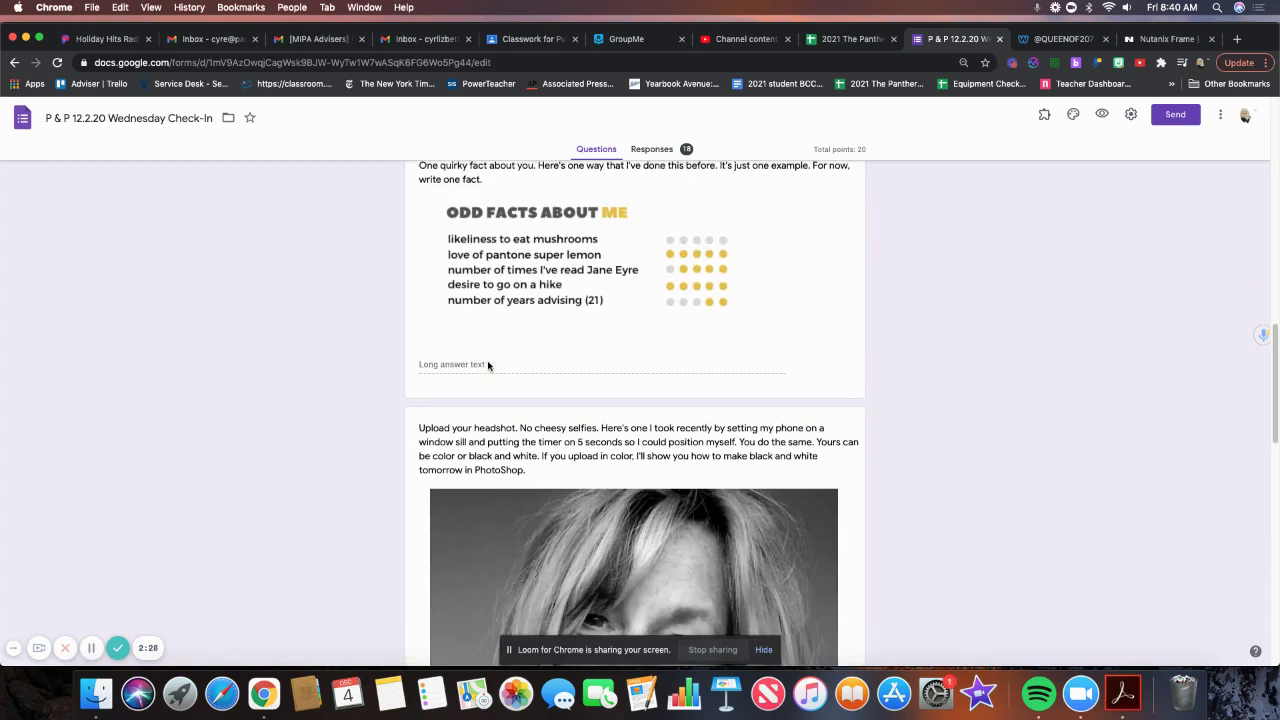
pyautogui.scroll(-3, 487, 365)
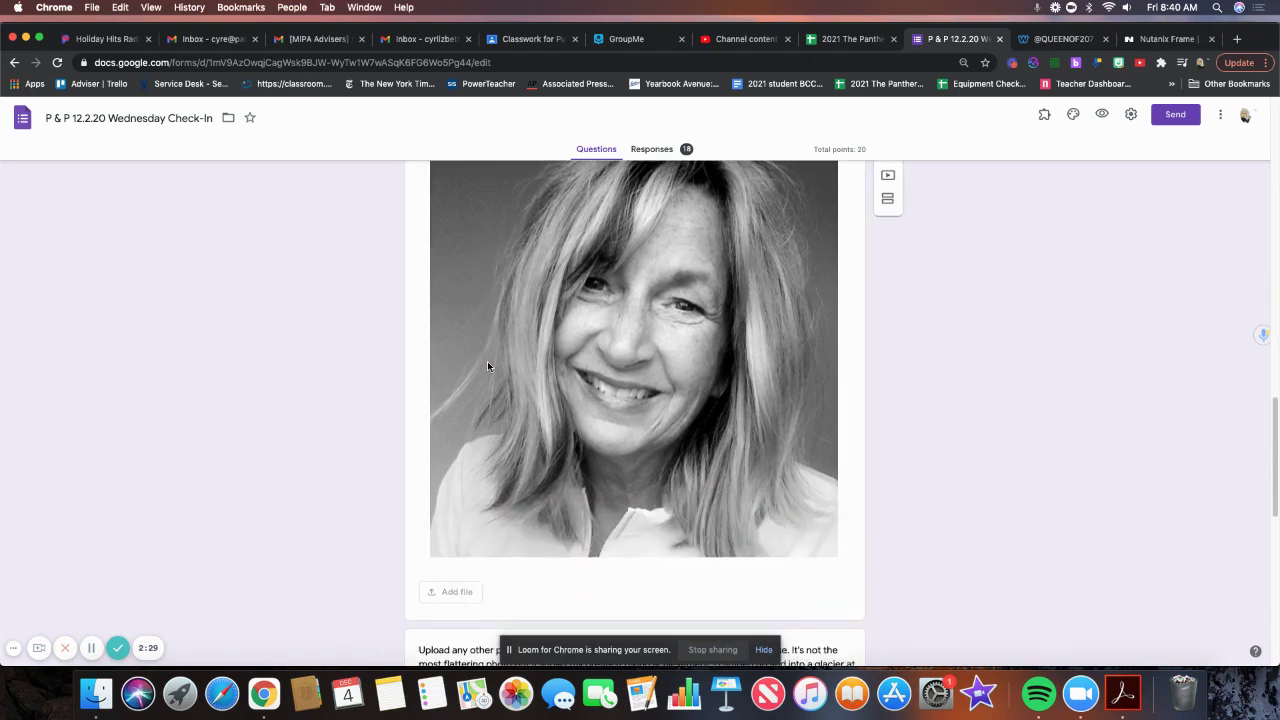
pyautogui.scroll(5, 487, 366)
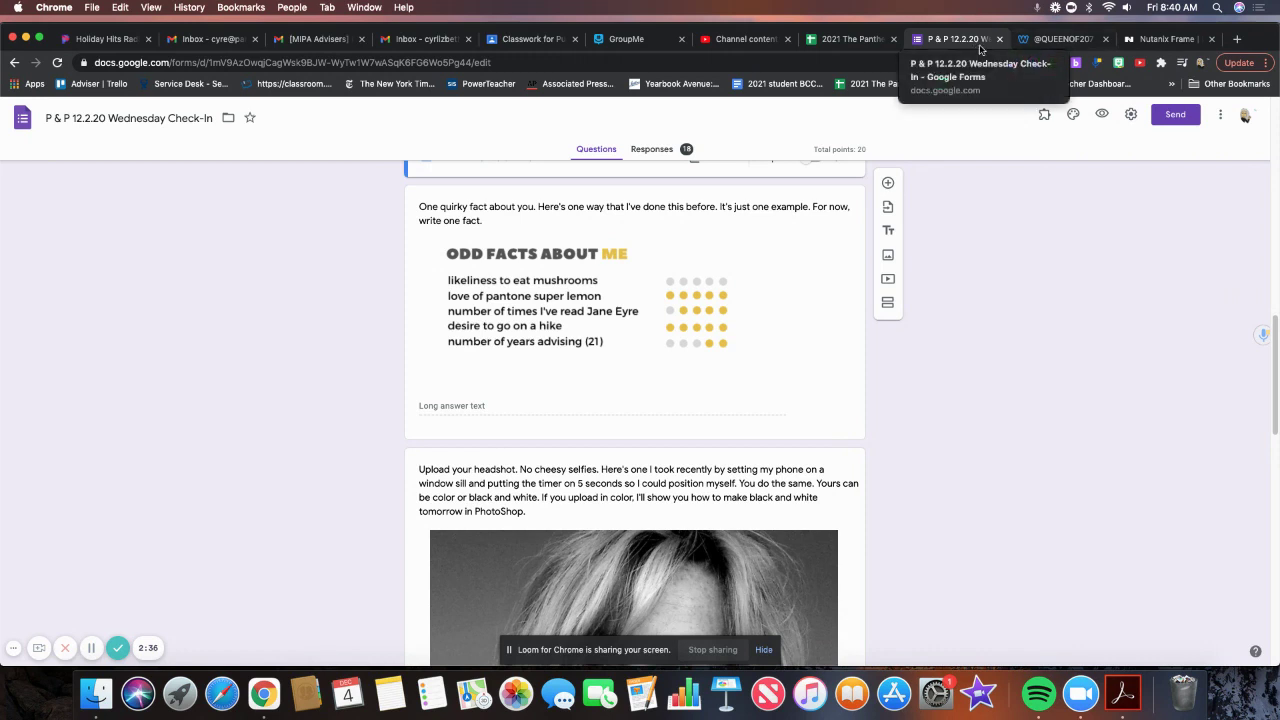
# On the Classwork page, expand E's inspo for sample student bio and preview its PDF.
pyautogui.click(547, 40)
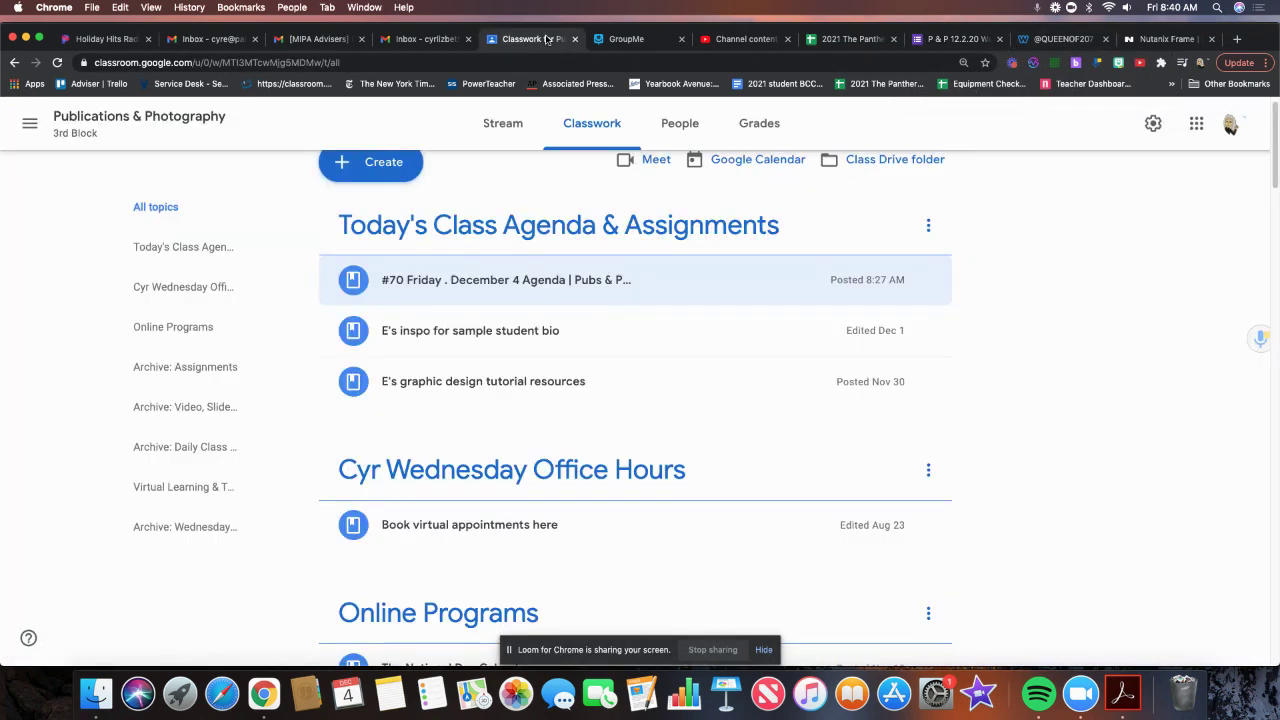
pyautogui.click(529, 343)
pyautogui.click(472, 442)
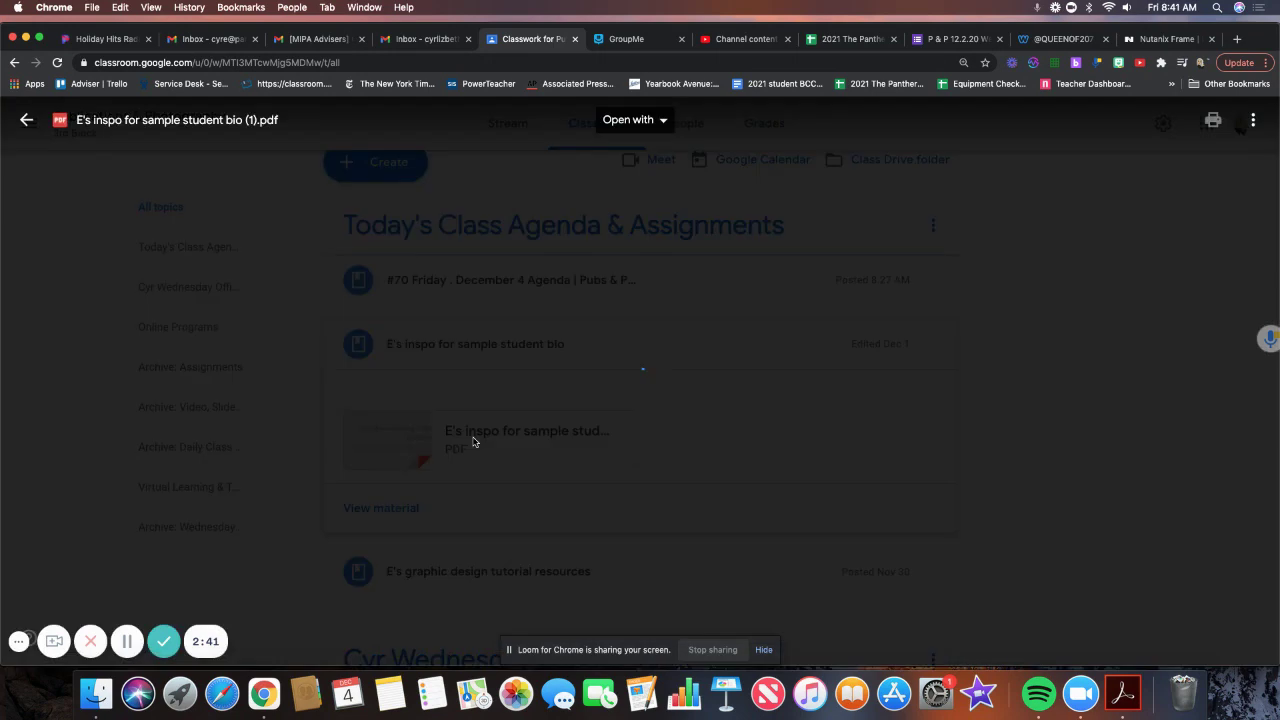
pyautogui.scroll(-10, 470, 436)
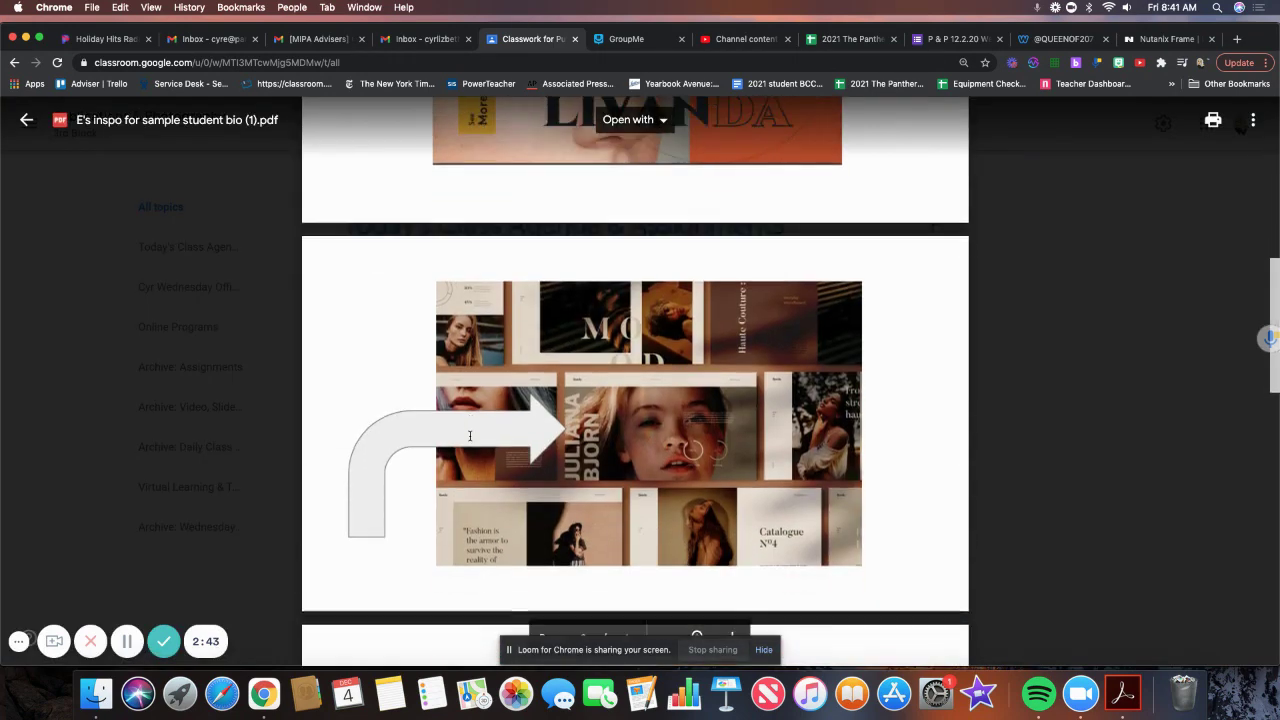
pyautogui.scroll(-5, 478, 444)
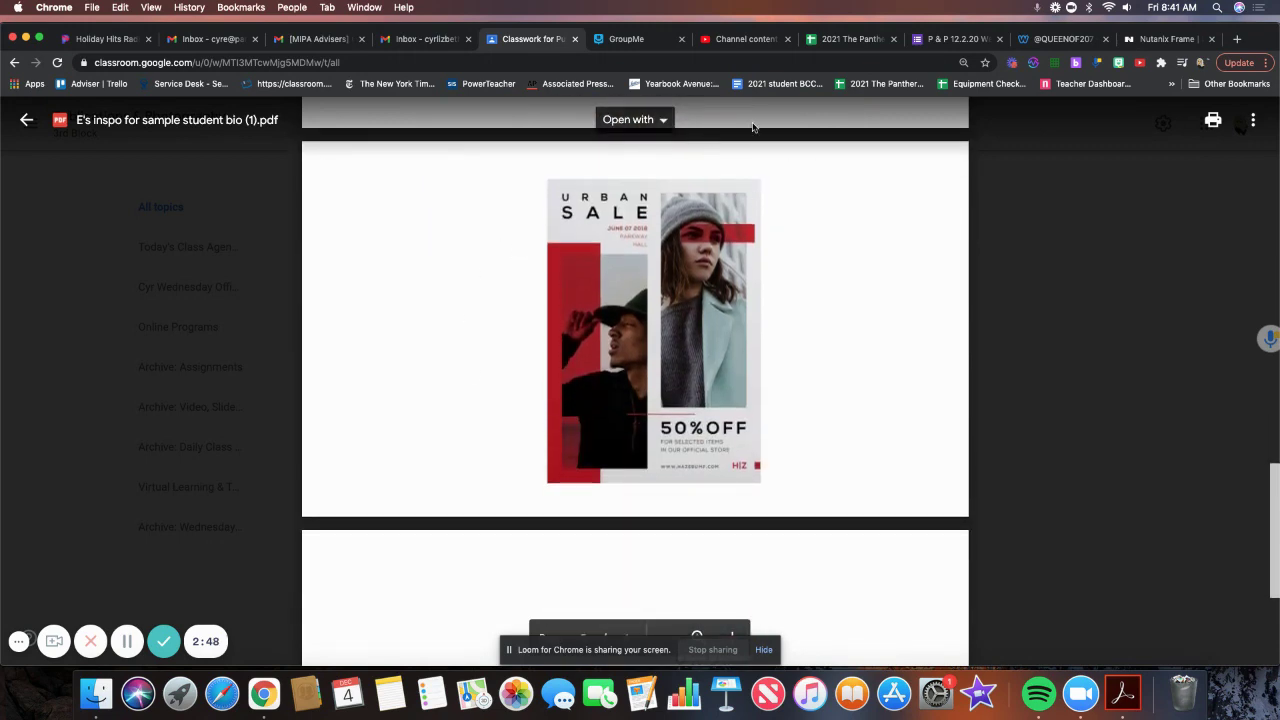
# Move the PDF into its own window at the top right, beside the narrowed main browser window.
pyautogui.moveTo(512, 42); pyautogui.dragTo(510, 80)
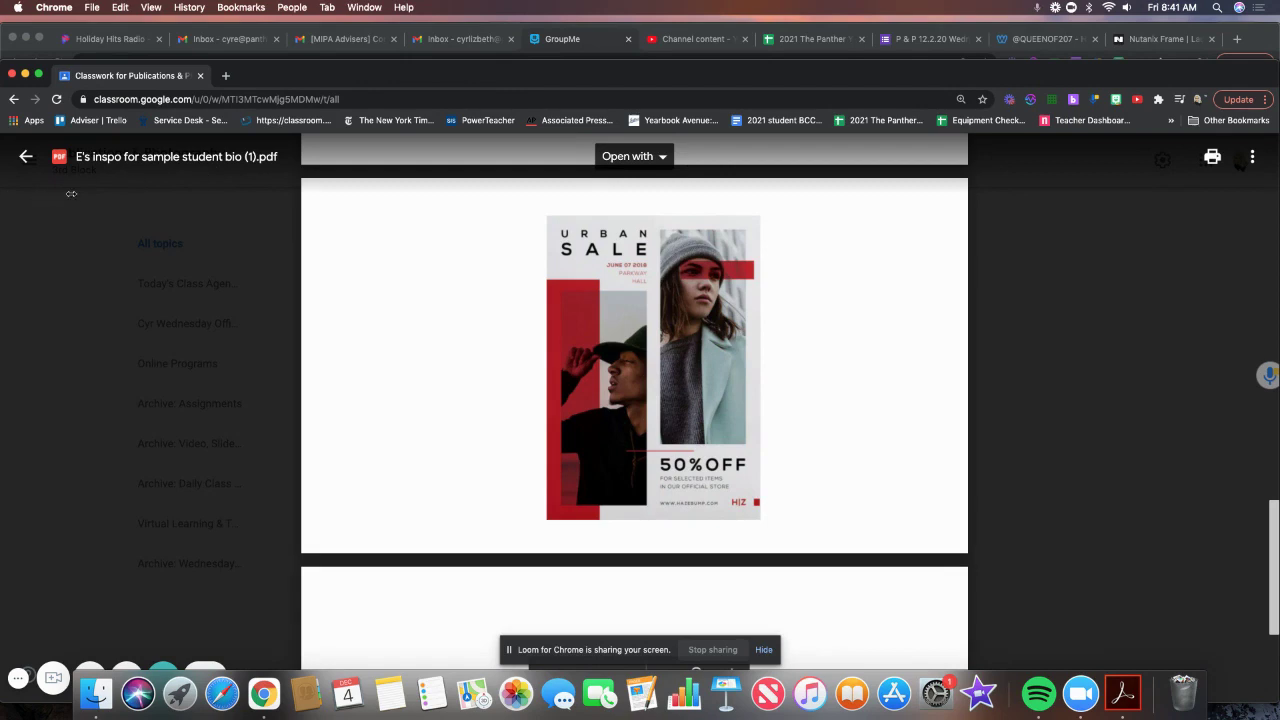
pyautogui.moveTo(71, 193); pyautogui.dragTo(838, 287)
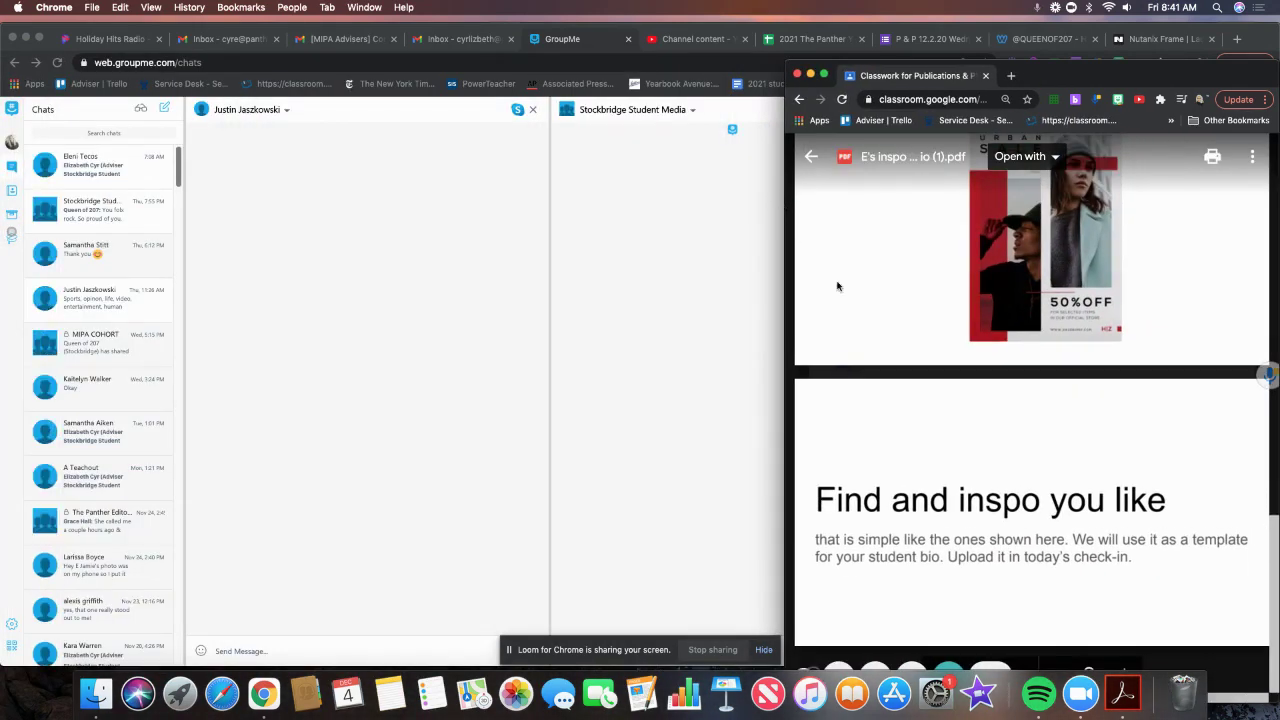
pyautogui.moveTo(1076, 73); pyautogui.dragTo(1078, 110)
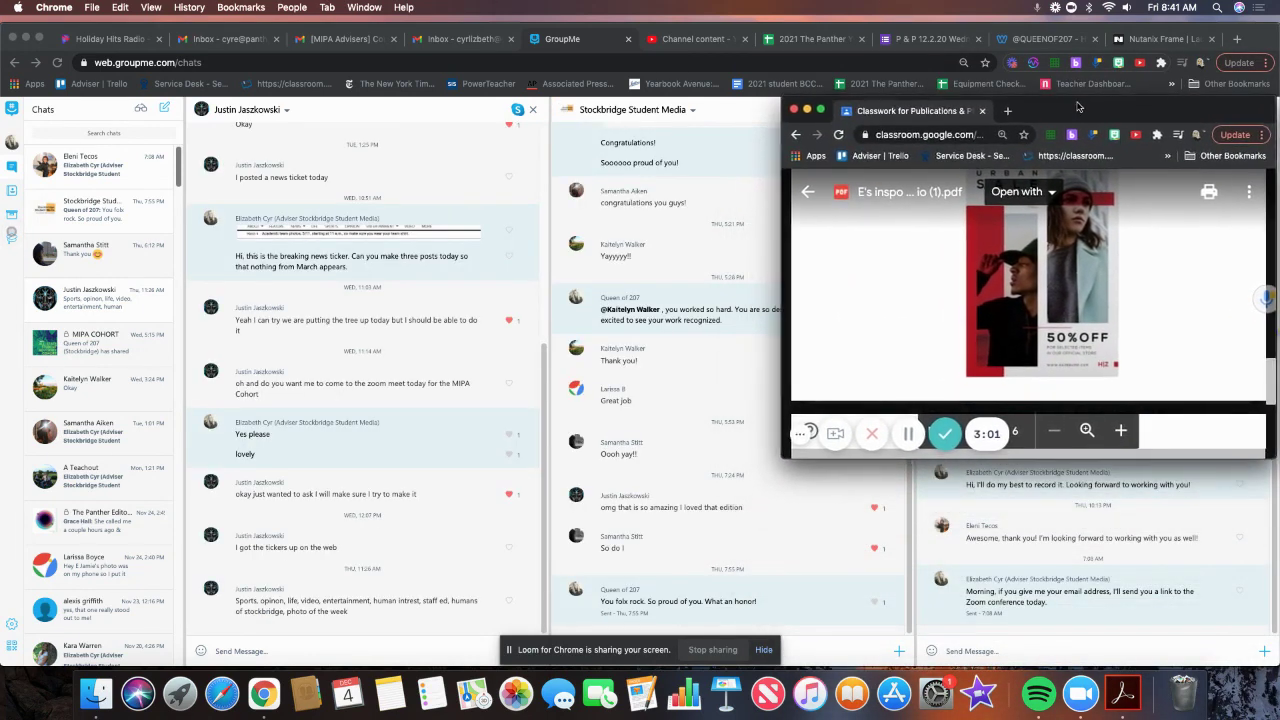
pyautogui.click(1067, 39)
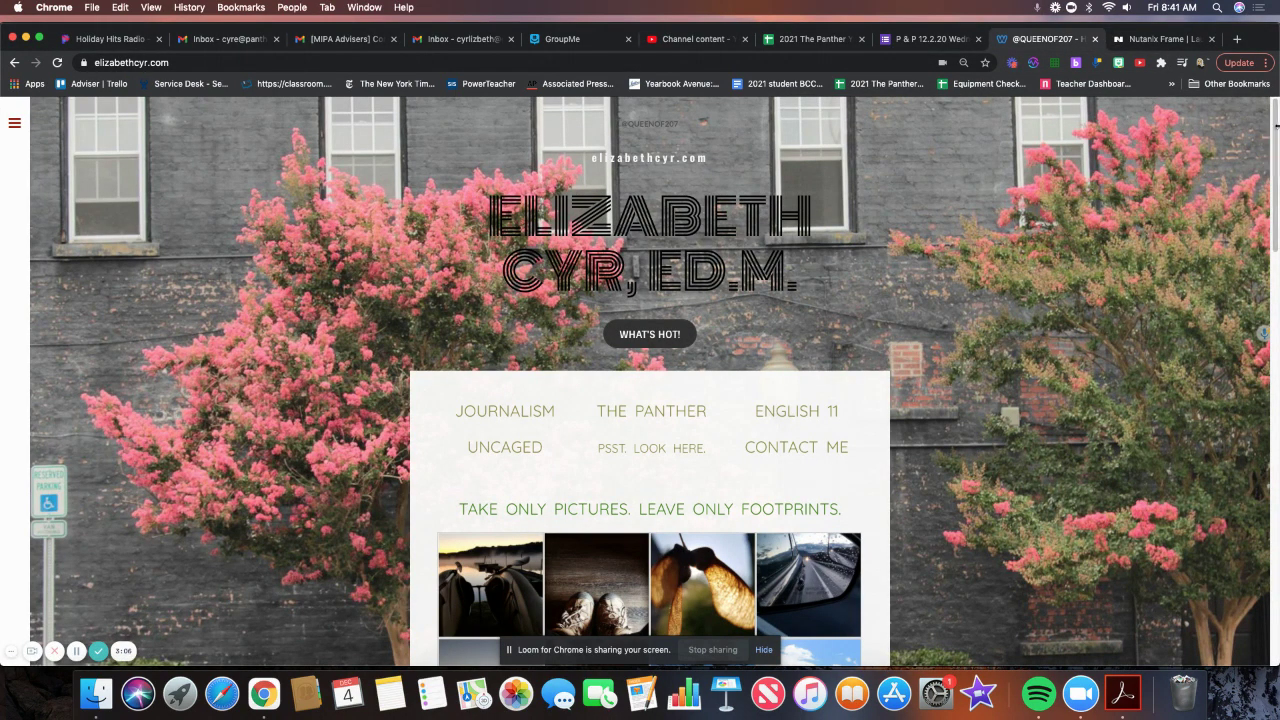
pyautogui.moveTo(1270, 135); pyautogui.dragTo(781, 177)
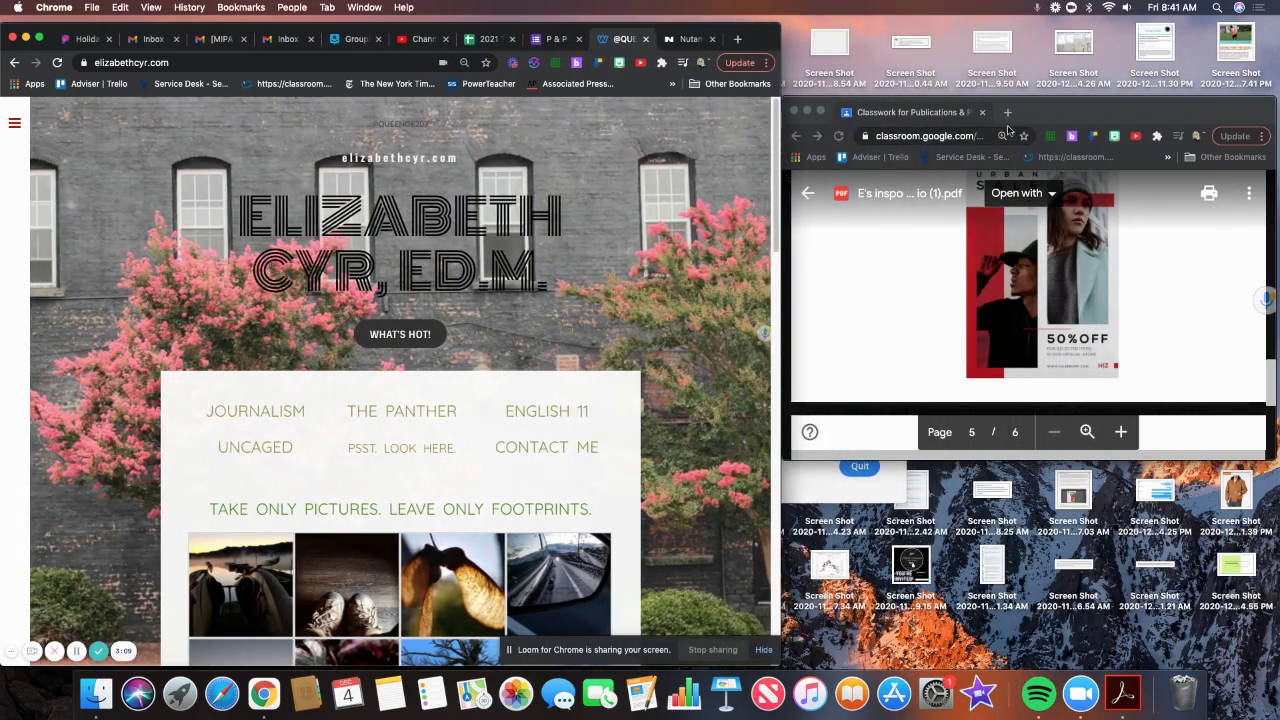
pyautogui.moveTo(1015, 113); pyautogui.dragTo(1010, 41)
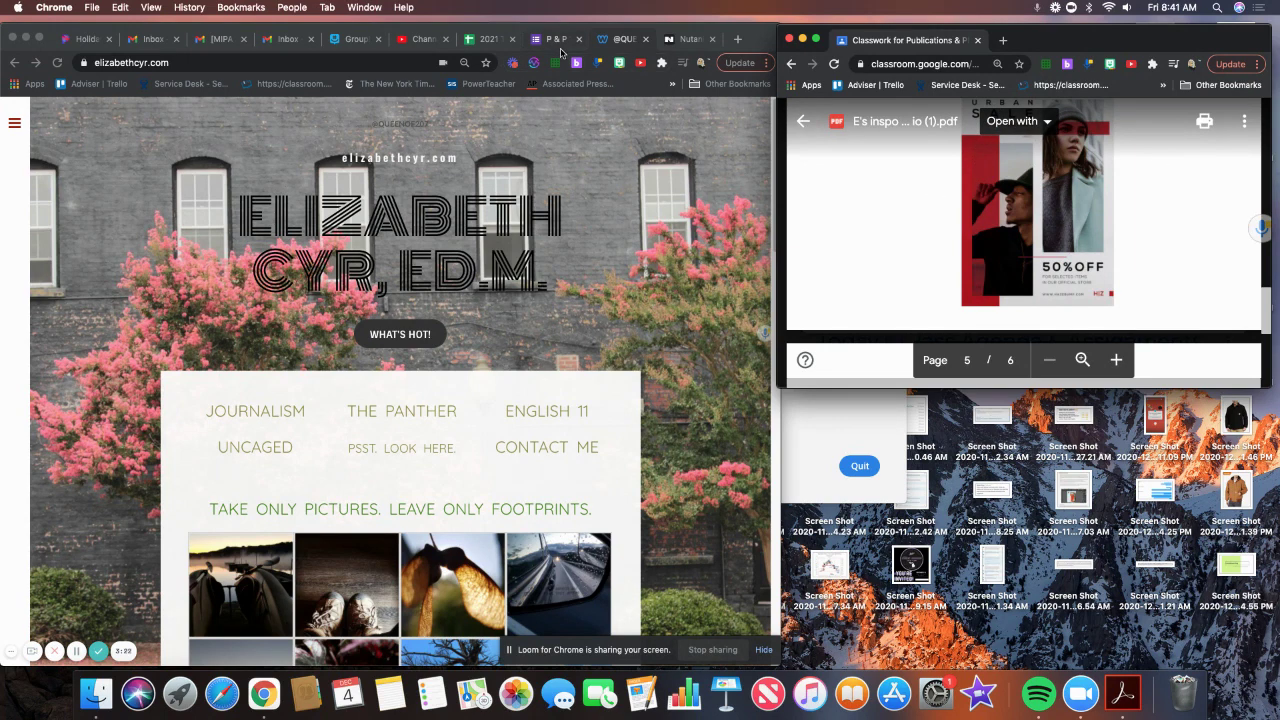
pyautogui.click(688, 39)
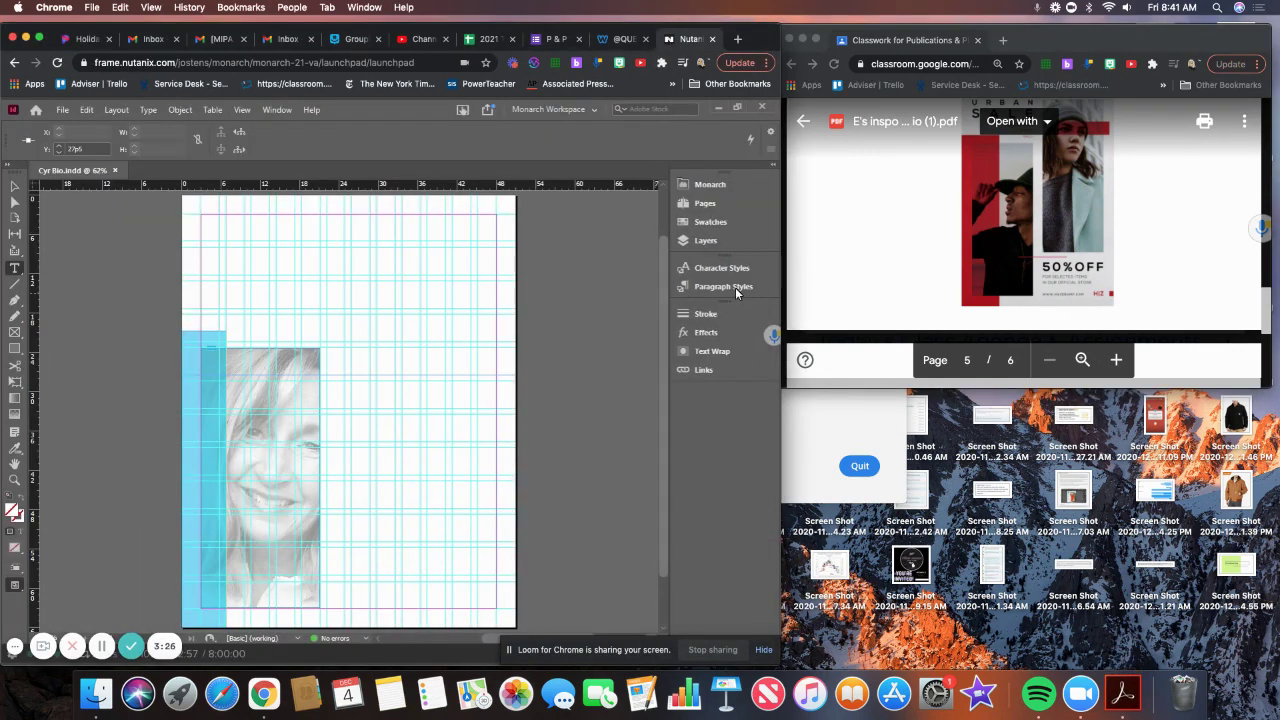
# Resize the inspiration PDF window and the layout window so both fit side by side.
pyautogui.click(794, 258)
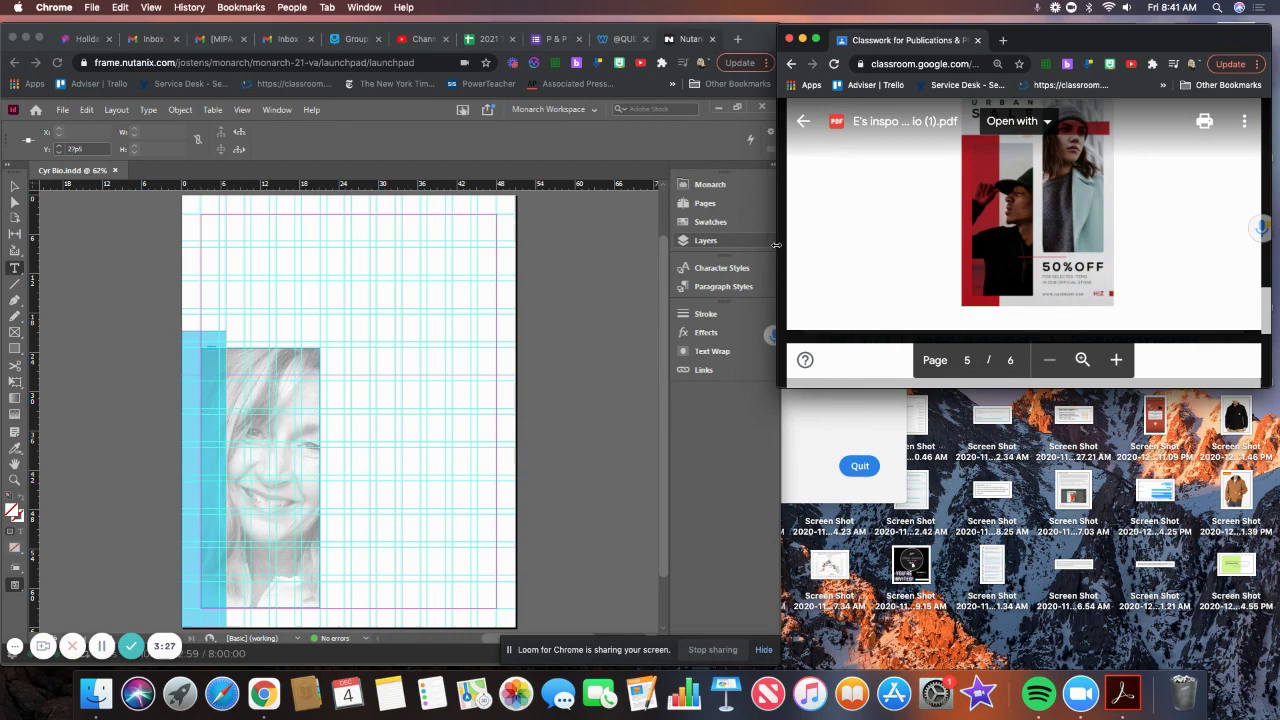
pyautogui.moveTo(780, 246); pyautogui.dragTo(822, 240)
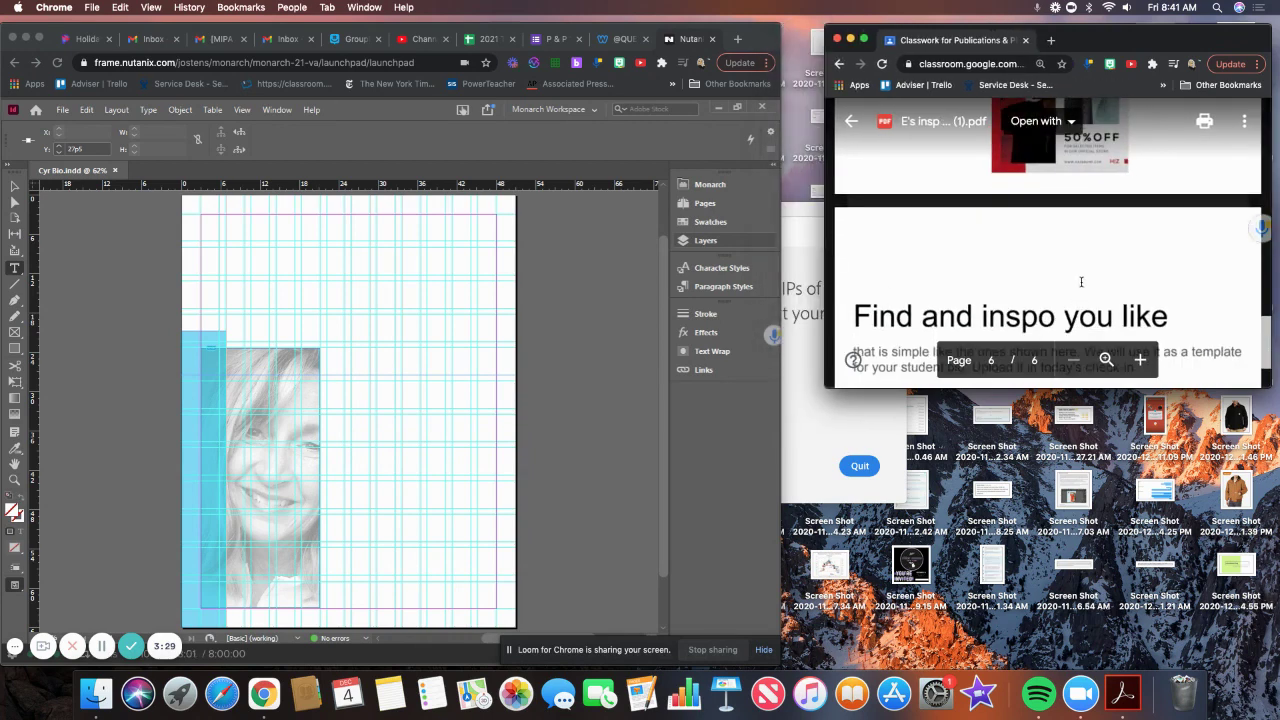
pyautogui.scroll(-1, 1073, 237)
pyautogui.scroll(5, 1073, 237)
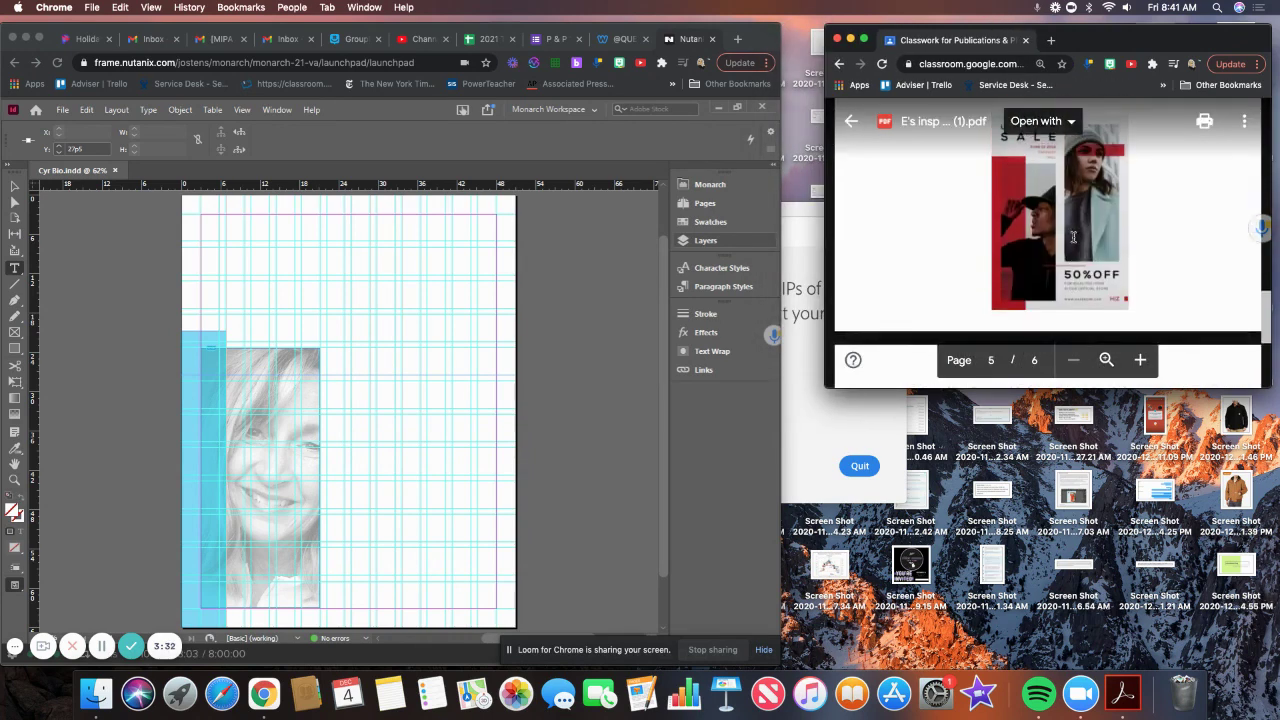
pyautogui.scroll(1, 1073, 237)
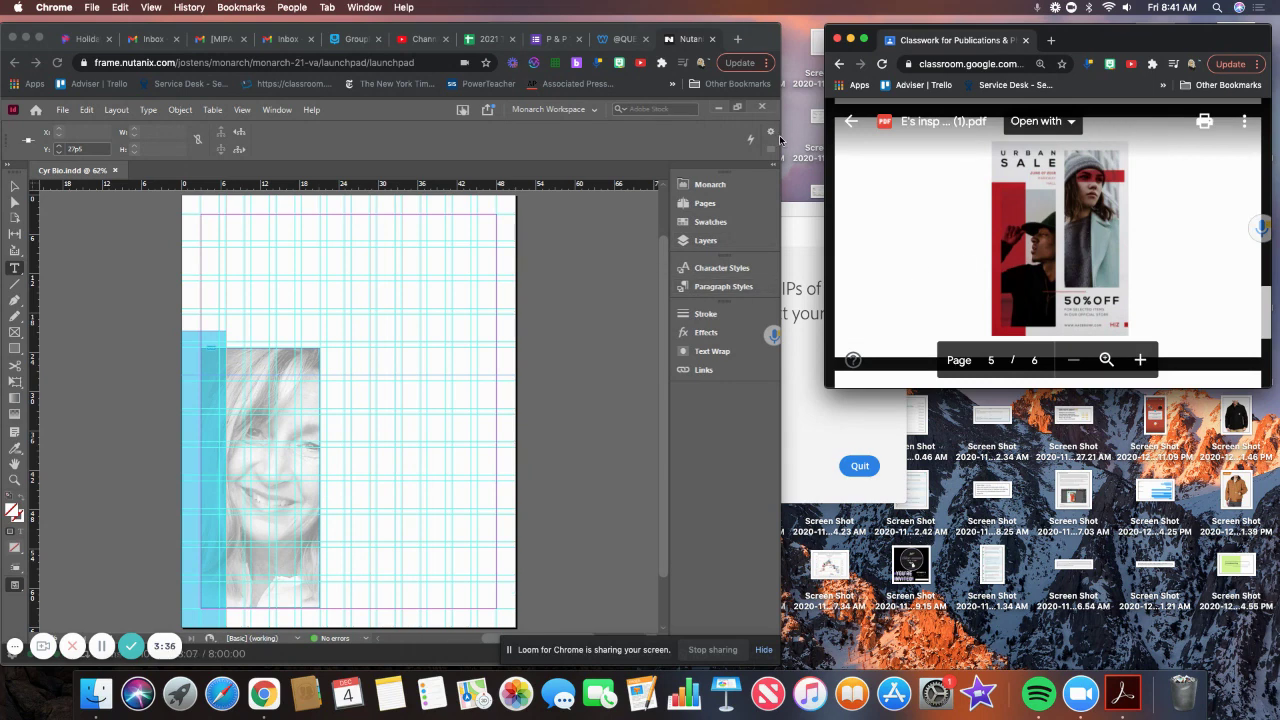
pyautogui.moveTo(754, 38); pyautogui.dragTo(753, 34)
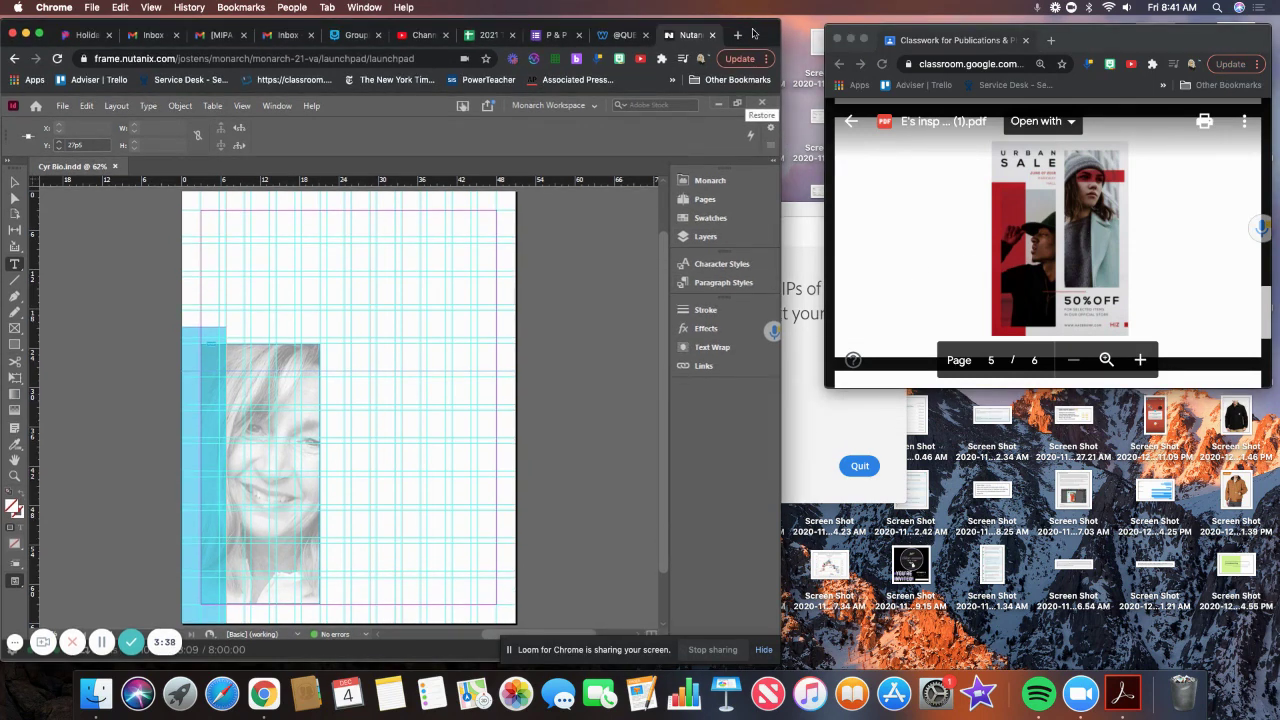
pyautogui.click(594, 253)
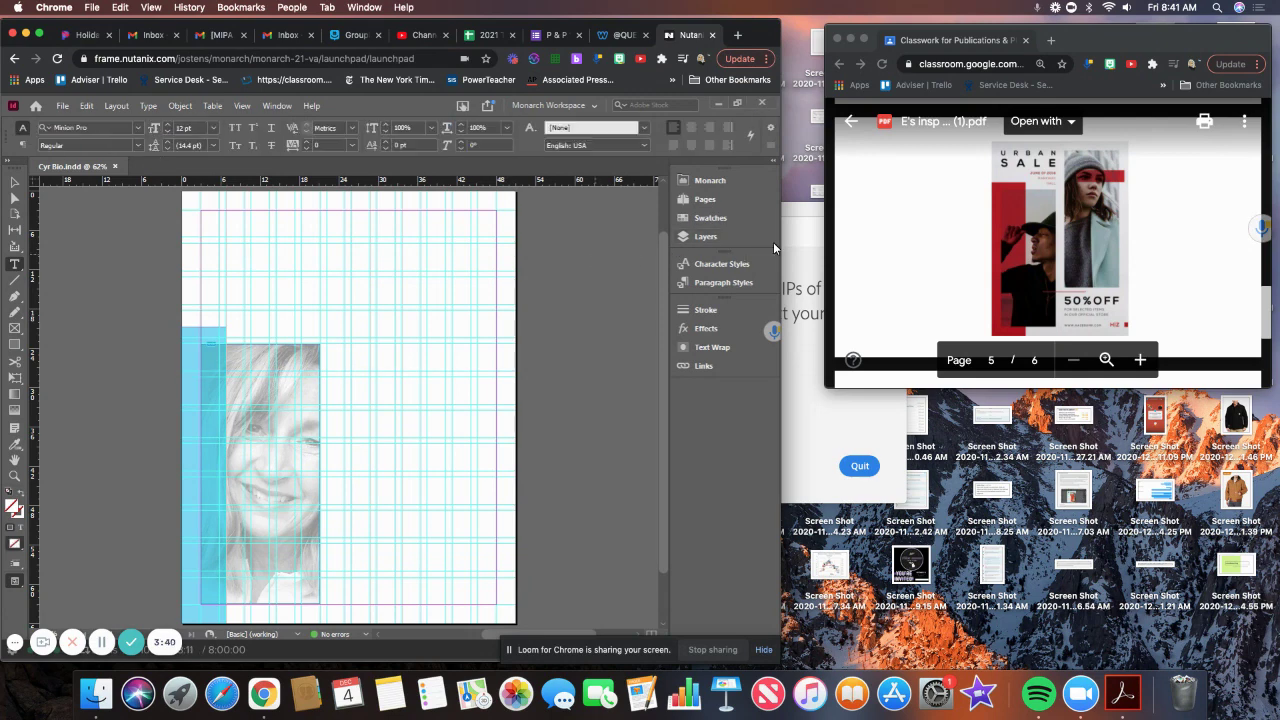
pyautogui.moveTo(775, 241); pyautogui.dragTo(823, 236)
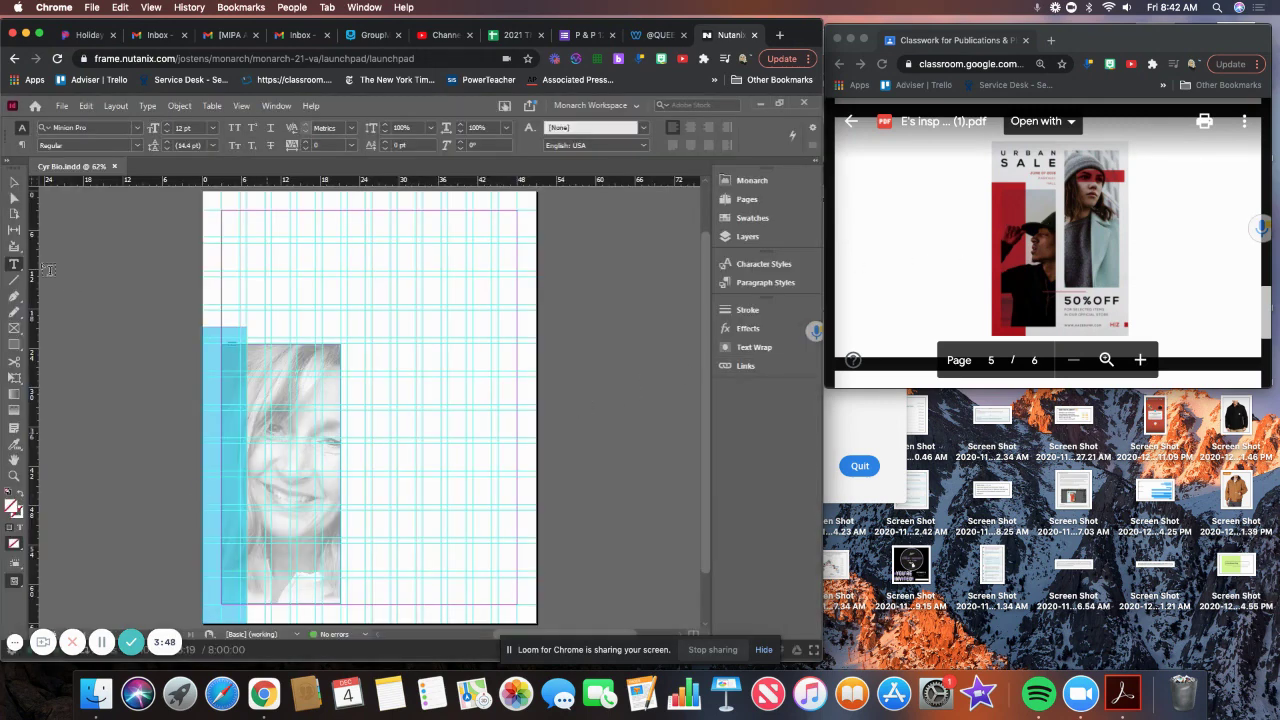
# Select the headshot and raise its opacity from 46% to about 94%.
pyautogui.click(15, 183)
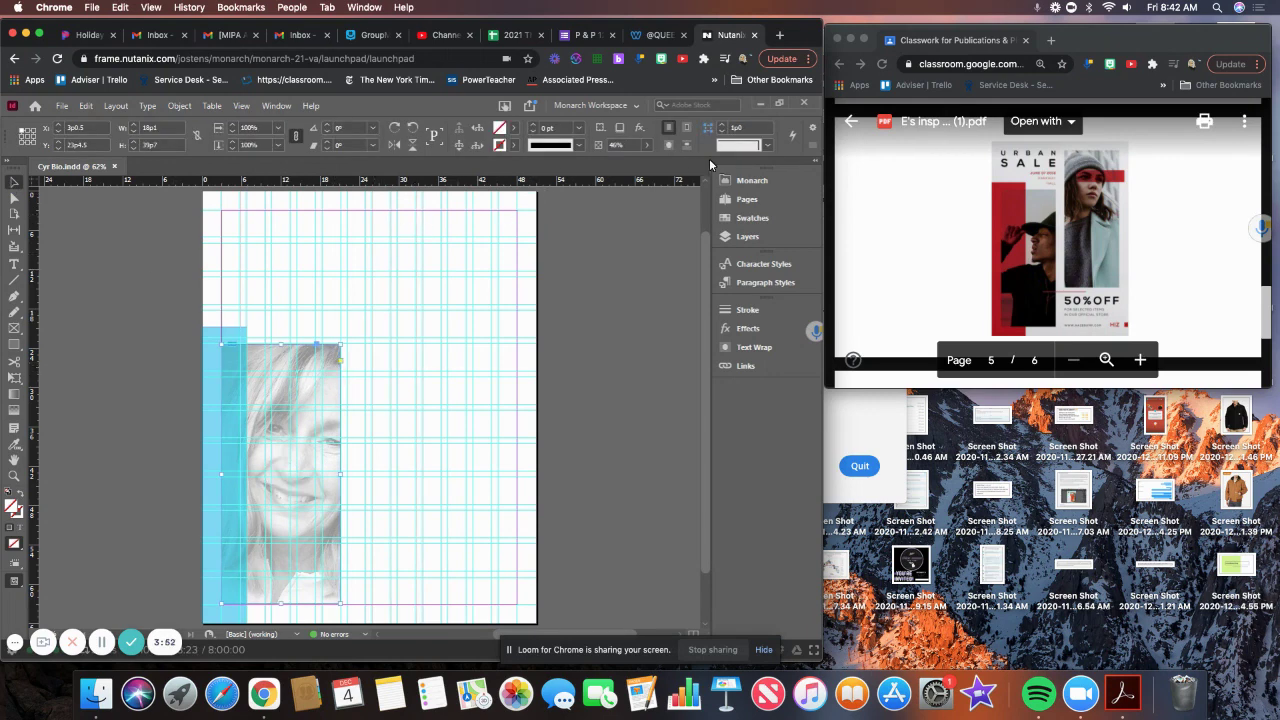
pyautogui.click(647, 145)
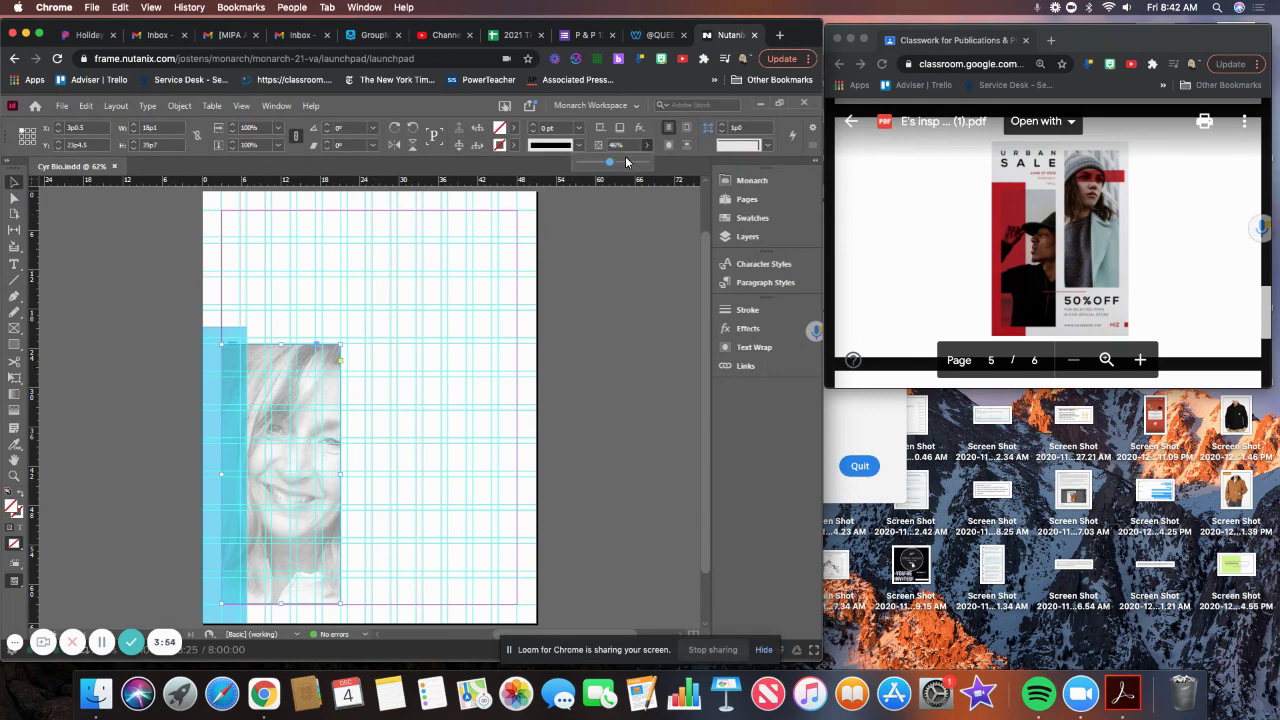
pyautogui.moveTo(607, 165); pyautogui.dragTo(642, 167)
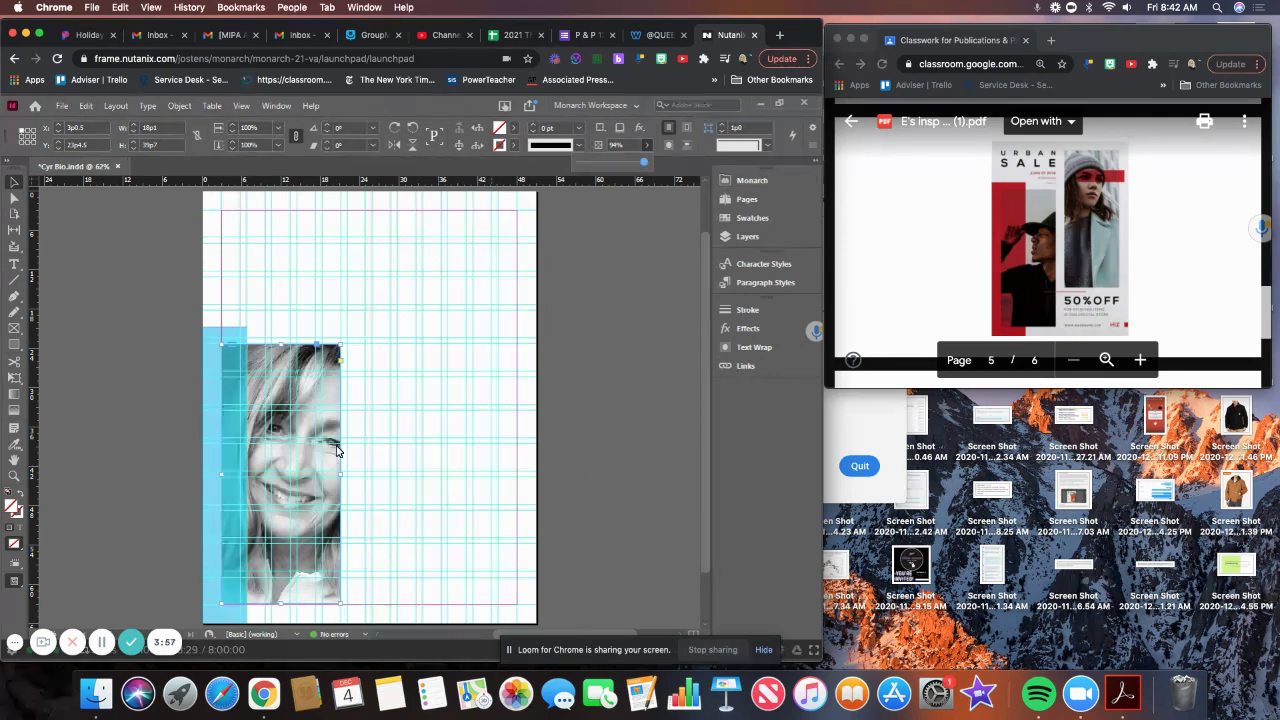
# Move the headshot to the upper right. Widen its frame to 29p7 and shorten it from the bottom.
pyautogui.click(304, 359)
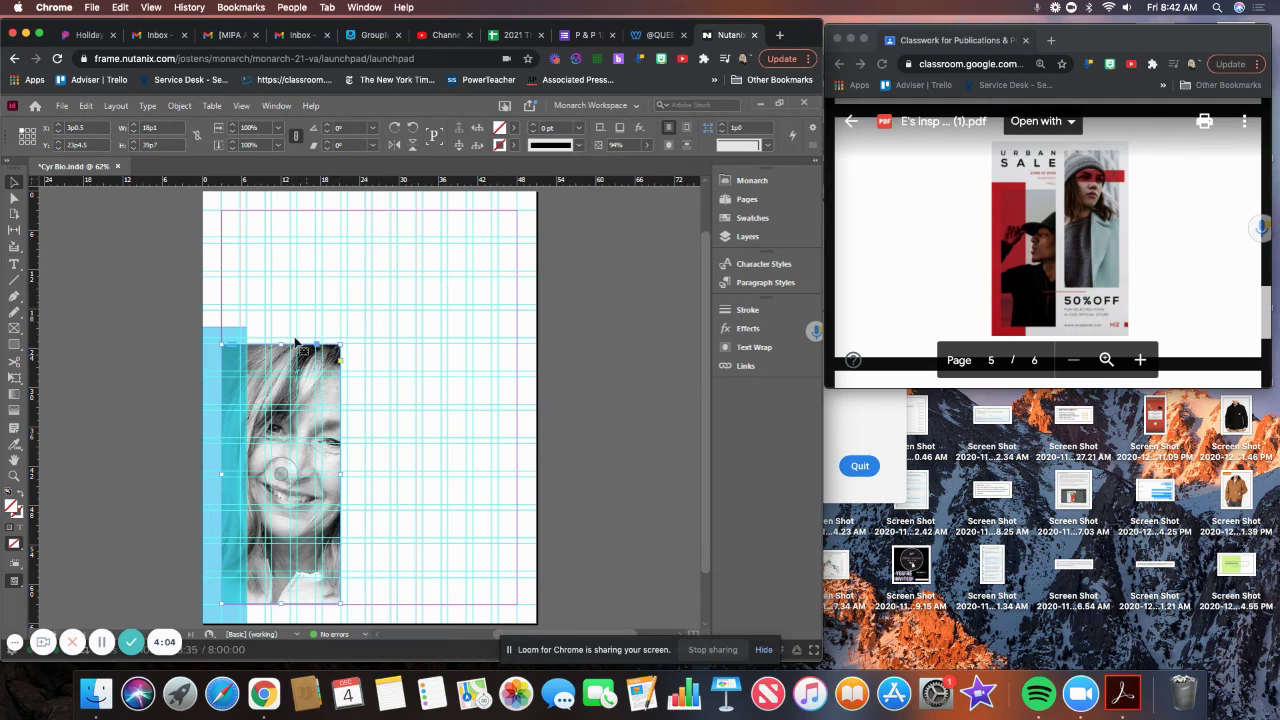
pyautogui.click(105, 304)
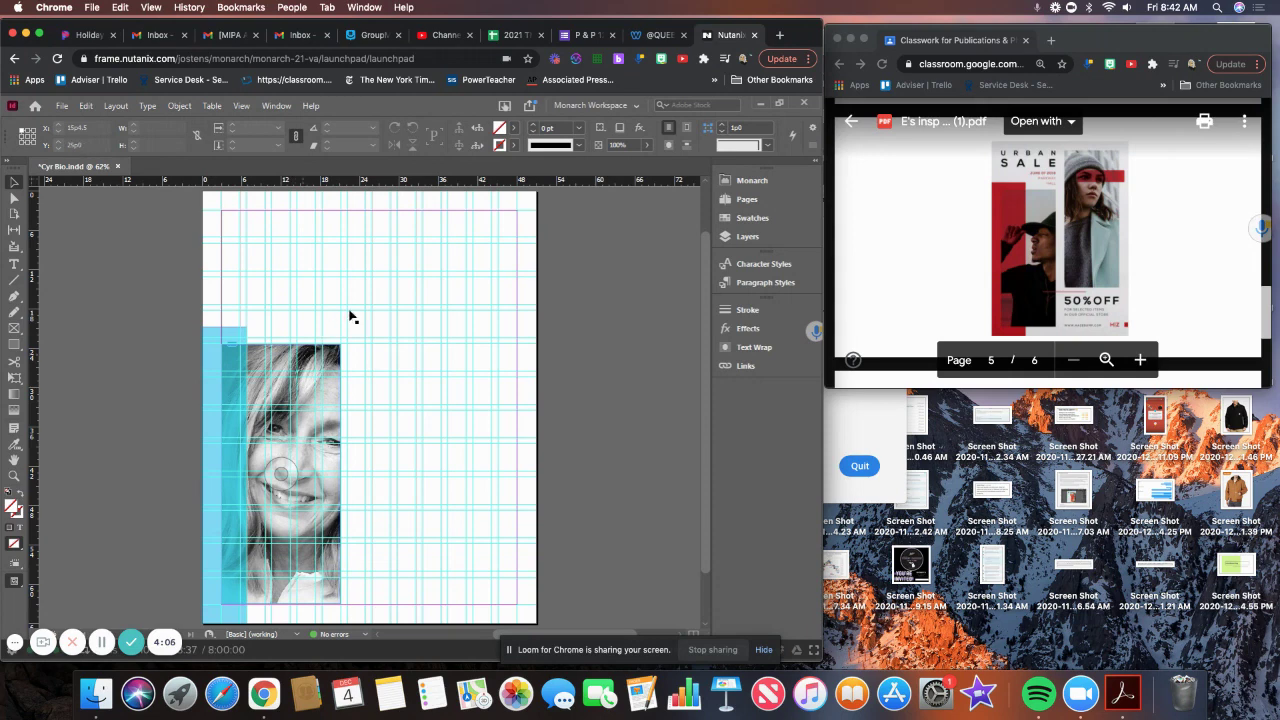
pyautogui.moveTo(306, 359); pyautogui.dragTo(476, 246)
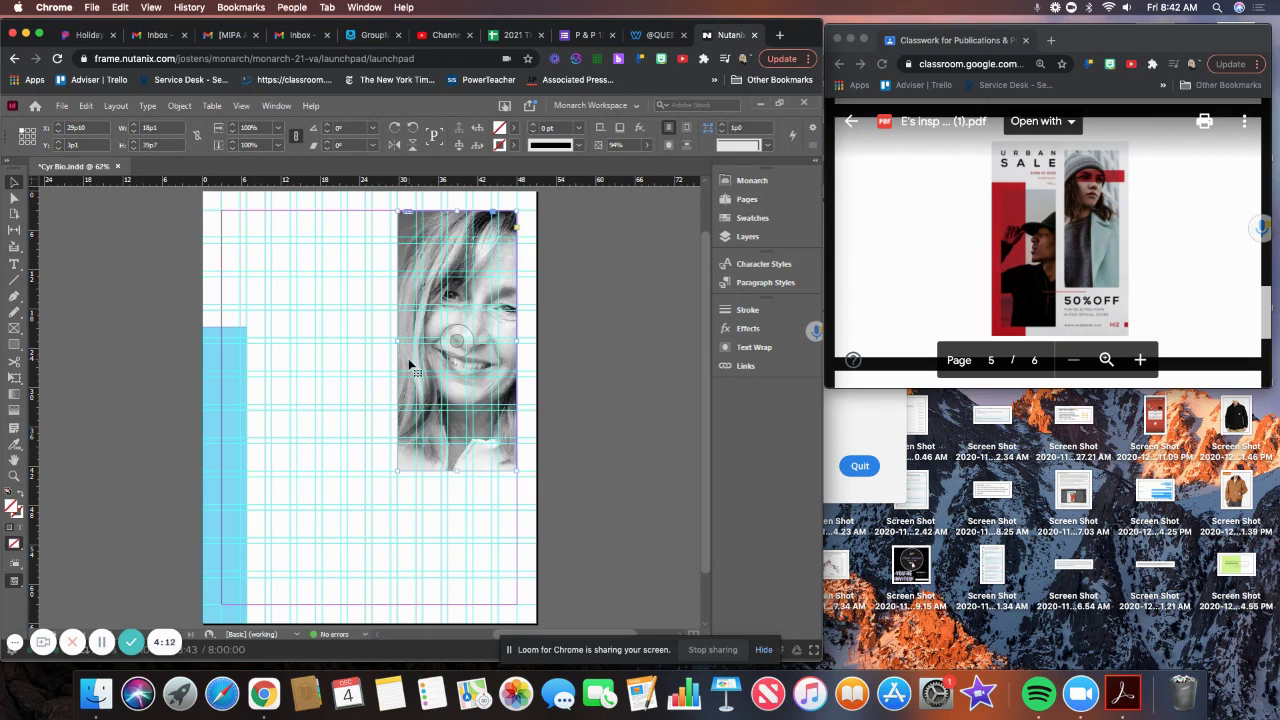
pyautogui.moveTo(398, 340); pyautogui.dragTo(348, 343)
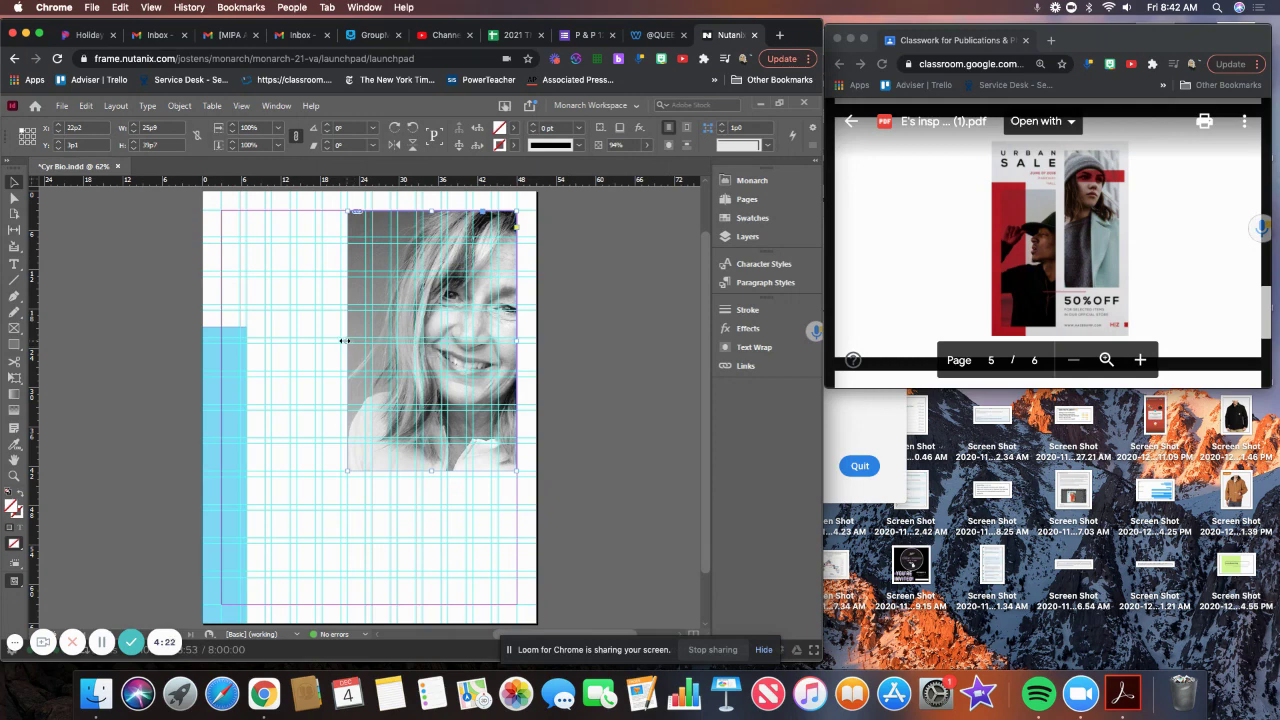
pyautogui.moveTo(348, 342); pyautogui.dragTo(322, 346)
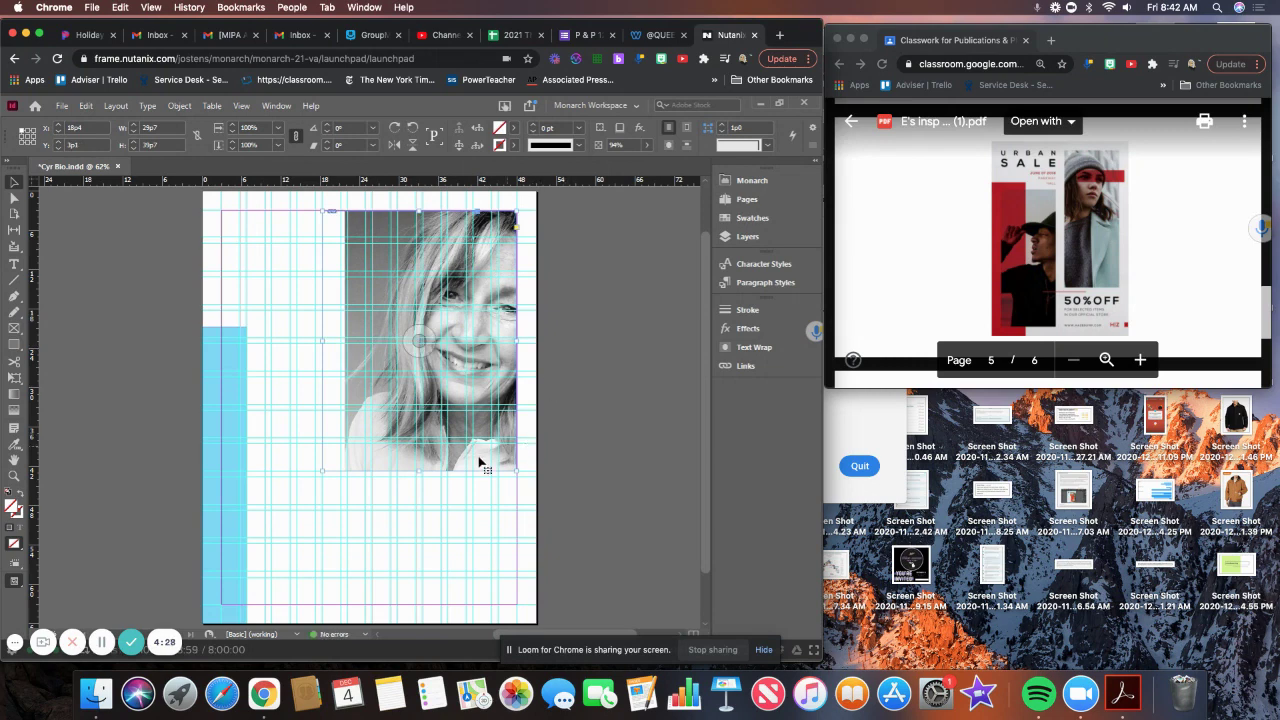
pyautogui.moveTo(417, 468); pyautogui.dragTo(414, 438)
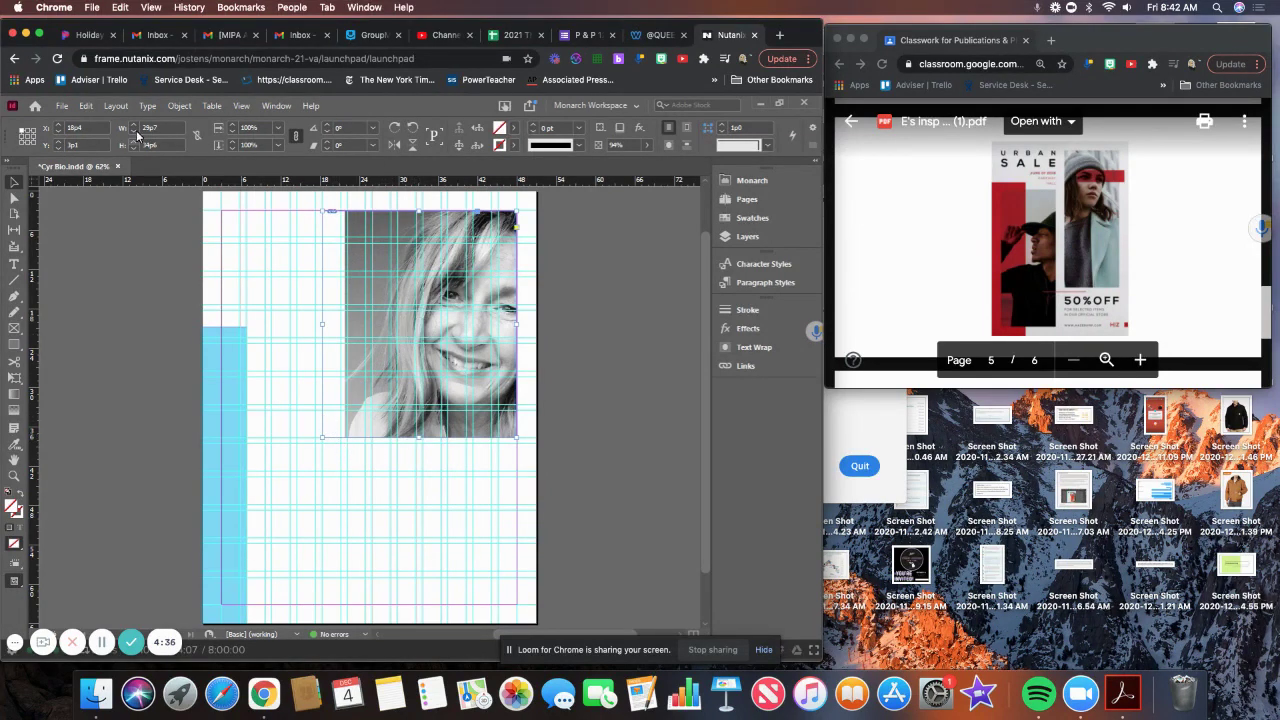
# Apply Object > Fitting > Fill Frame Proportionally to the headshot.
pyautogui.click(184, 107)
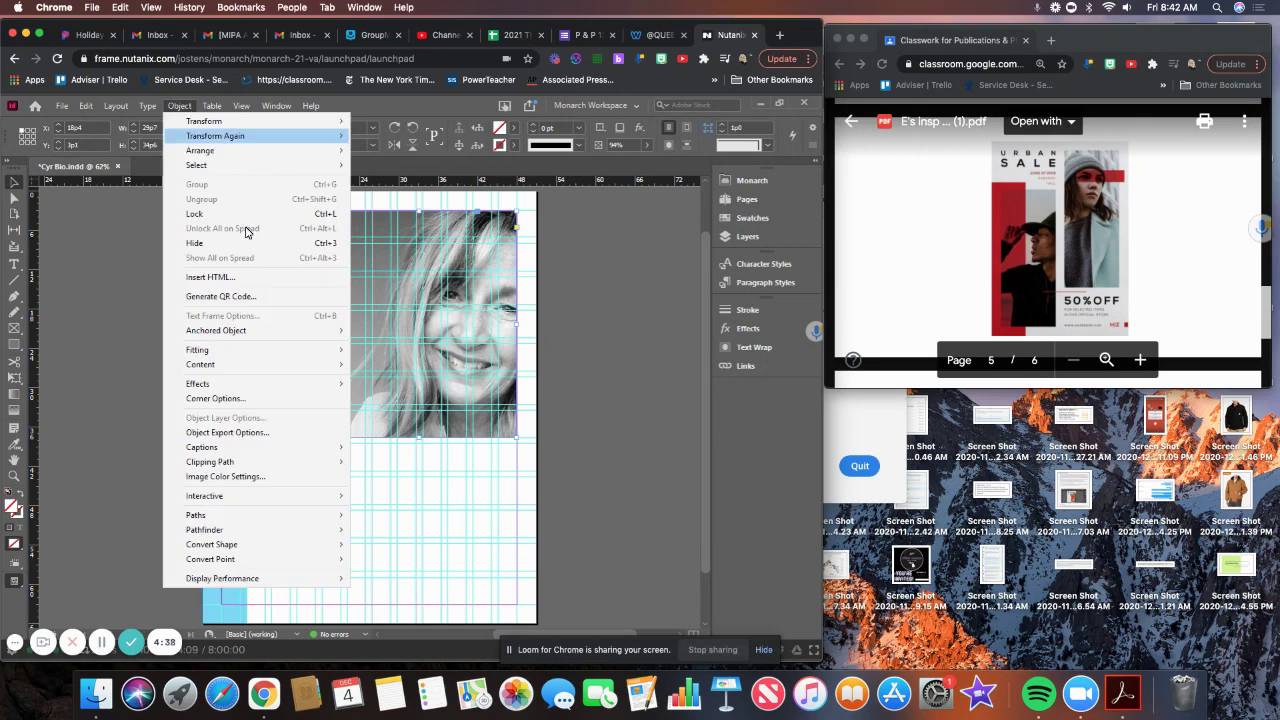
pyautogui.moveTo(245, 352)
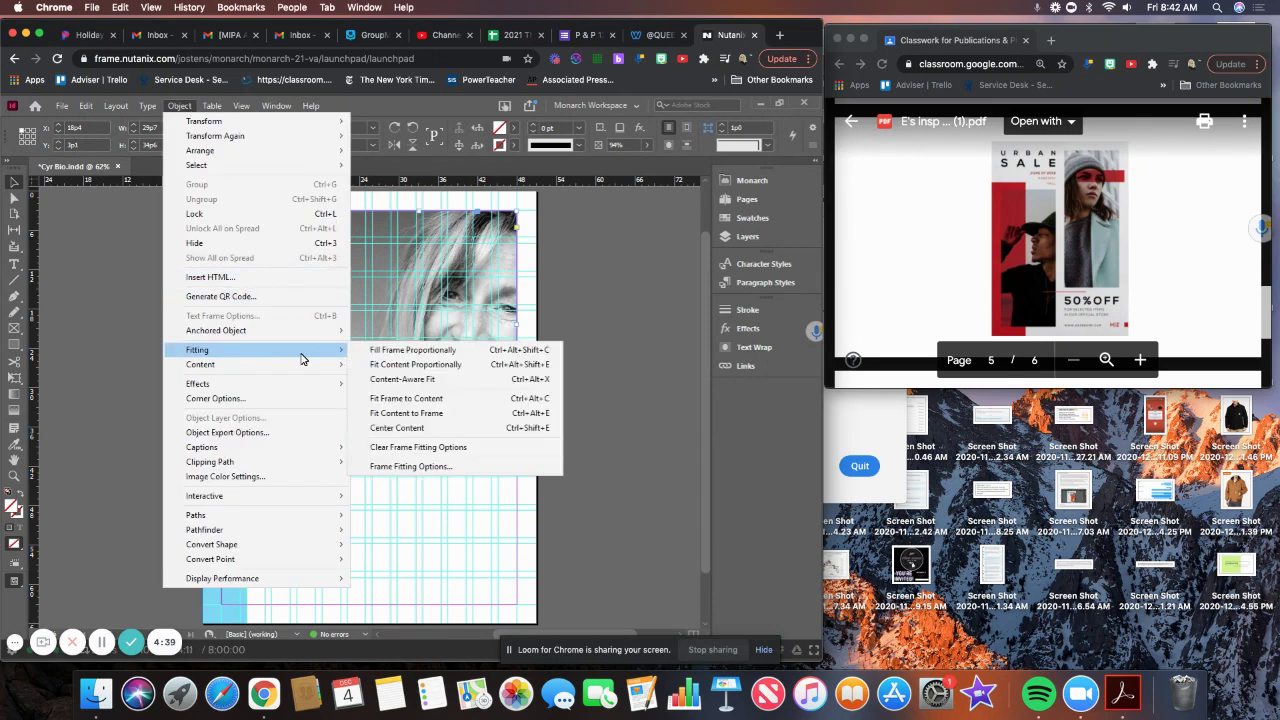
pyautogui.click(396, 355)
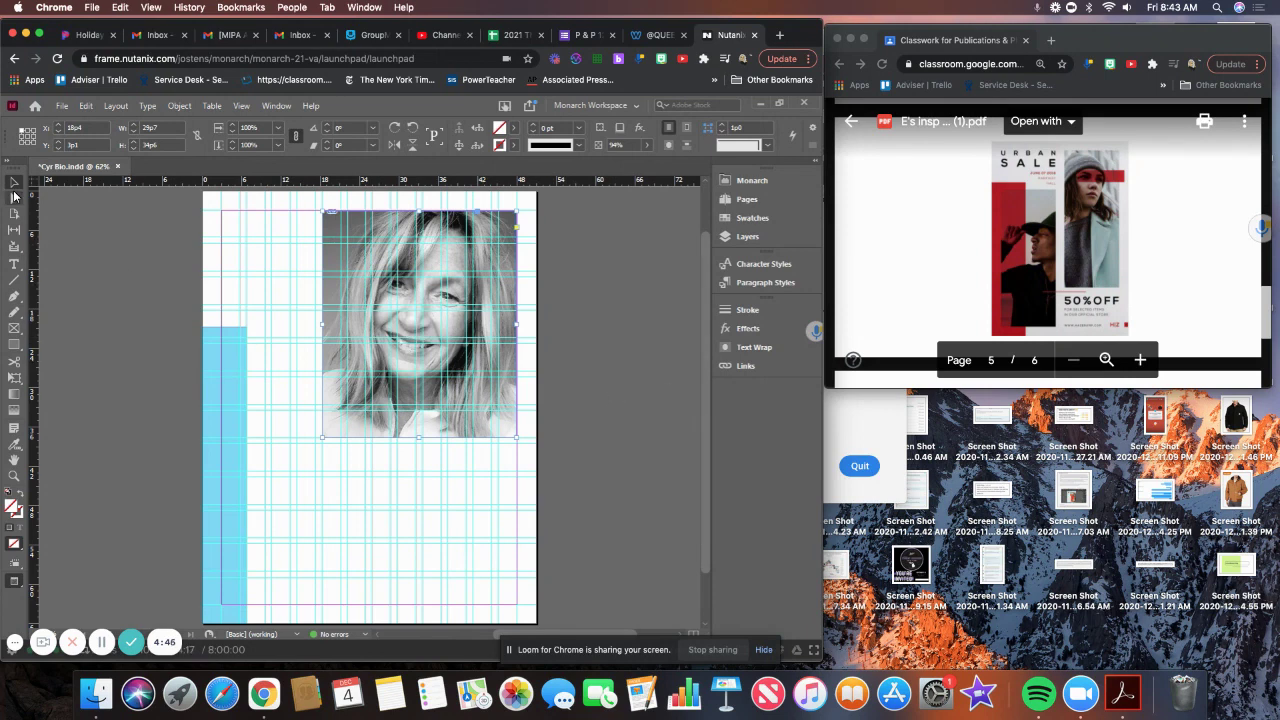
# In Preview mode, nudge the photo content three steps right inside its frame.
pyautogui.press('w')
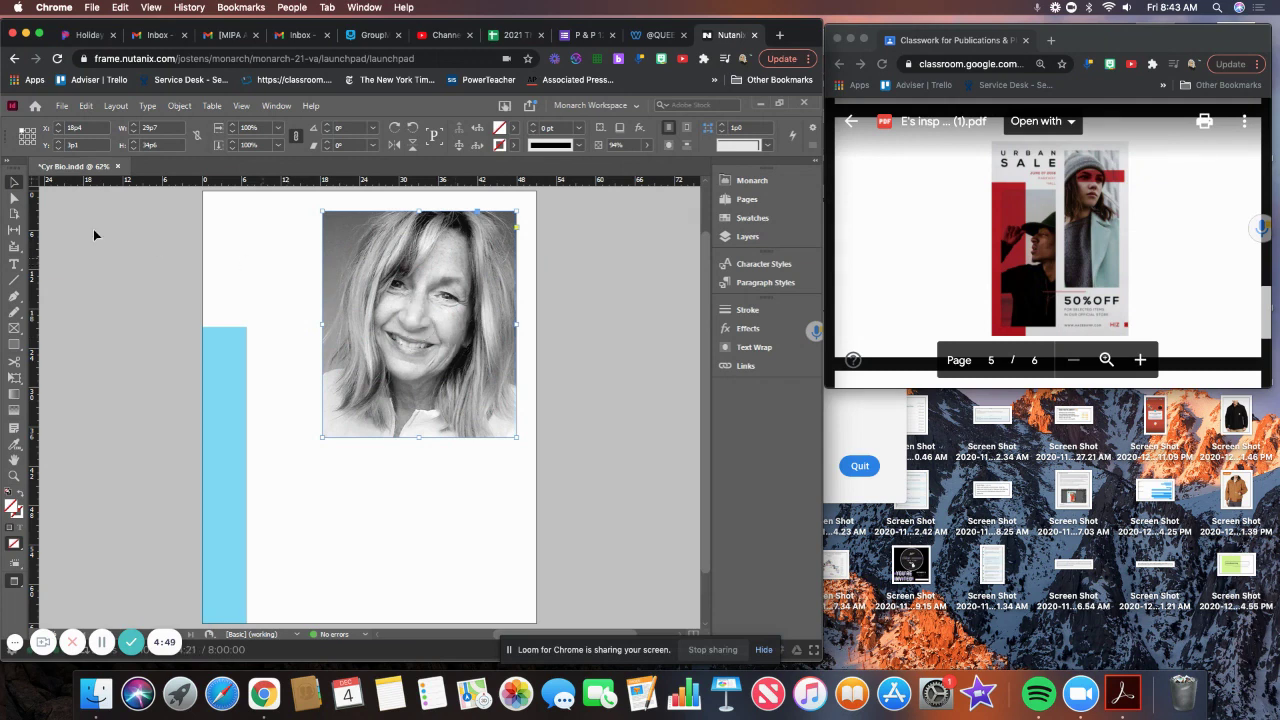
pyautogui.click(15, 199)
pyautogui.click(378, 287)
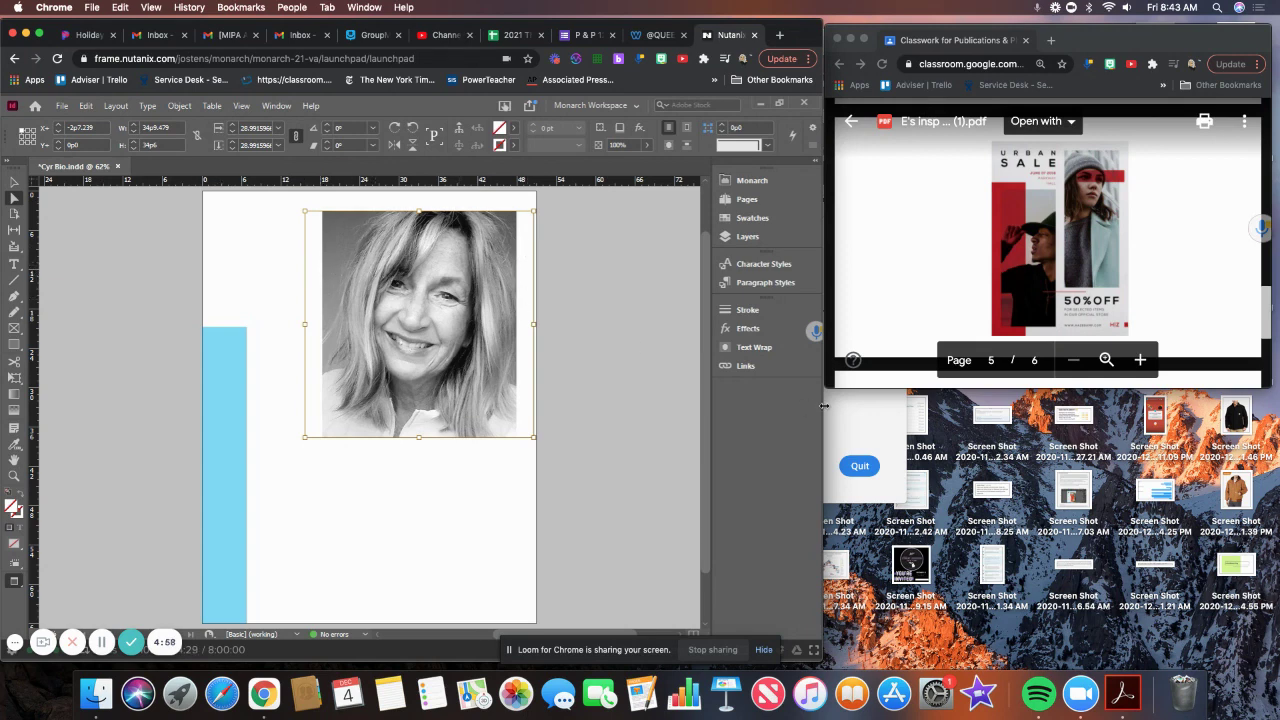
pyautogui.press('Right')
pyautogui.press('Right')
pyautogui.press('Right')
pyautogui.press('Right')
pyautogui.press('Right')
pyautogui.press('Right')
pyautogui.press('Right')
pyautogui.press('Right')
pyautogui.press('Right')
pyautogui.press('Right')
pyautogui.press('Right')
pyautogui.press('Right')
pyautogui.press('Right')
pyautogui.press('Right')
pyautogui.press('Right')
pyautogui.press('Right')
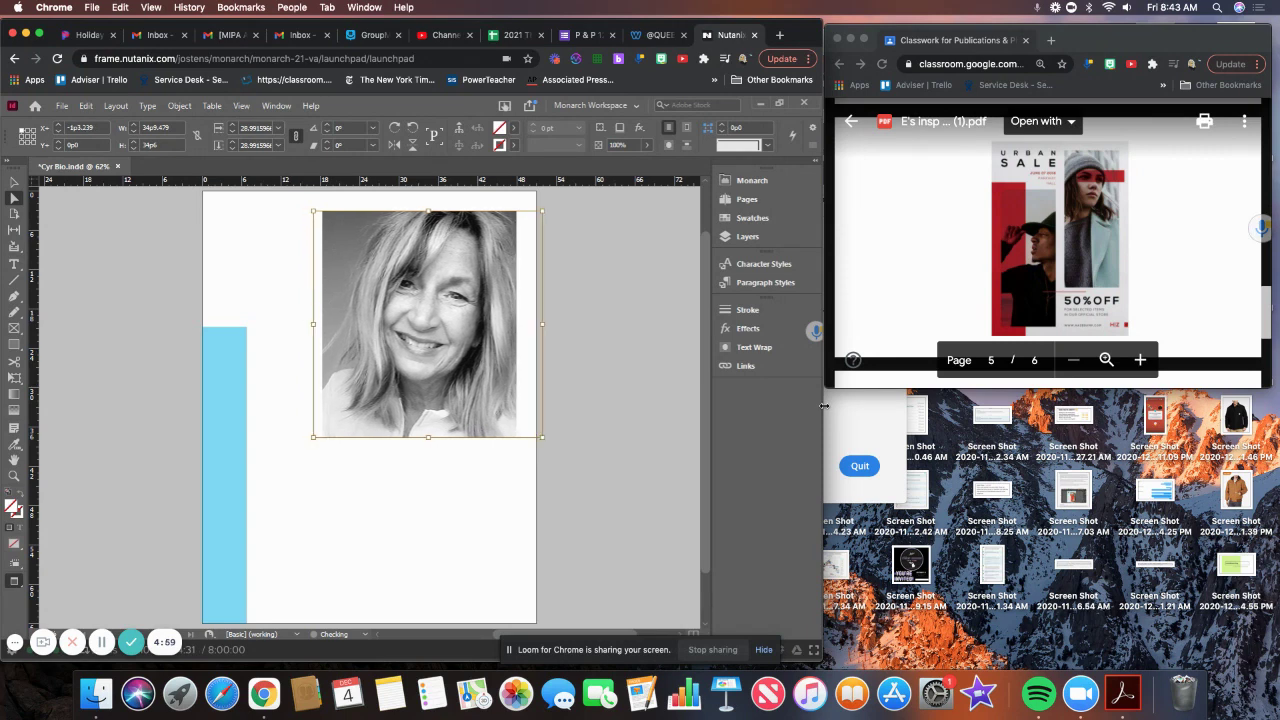
pyautogui.press('Right')
pyautogui.press('Right')
pyautogui.press('Right')
pyautogui.press('Right')
pyautogui.press('Right')
pyautogui.press('Right')
pyautogui.press('Right')
pyautogui.press('Right')
pyautogui.press('Right')
pyautogui.press('Right')
pyautogui.press('Right')
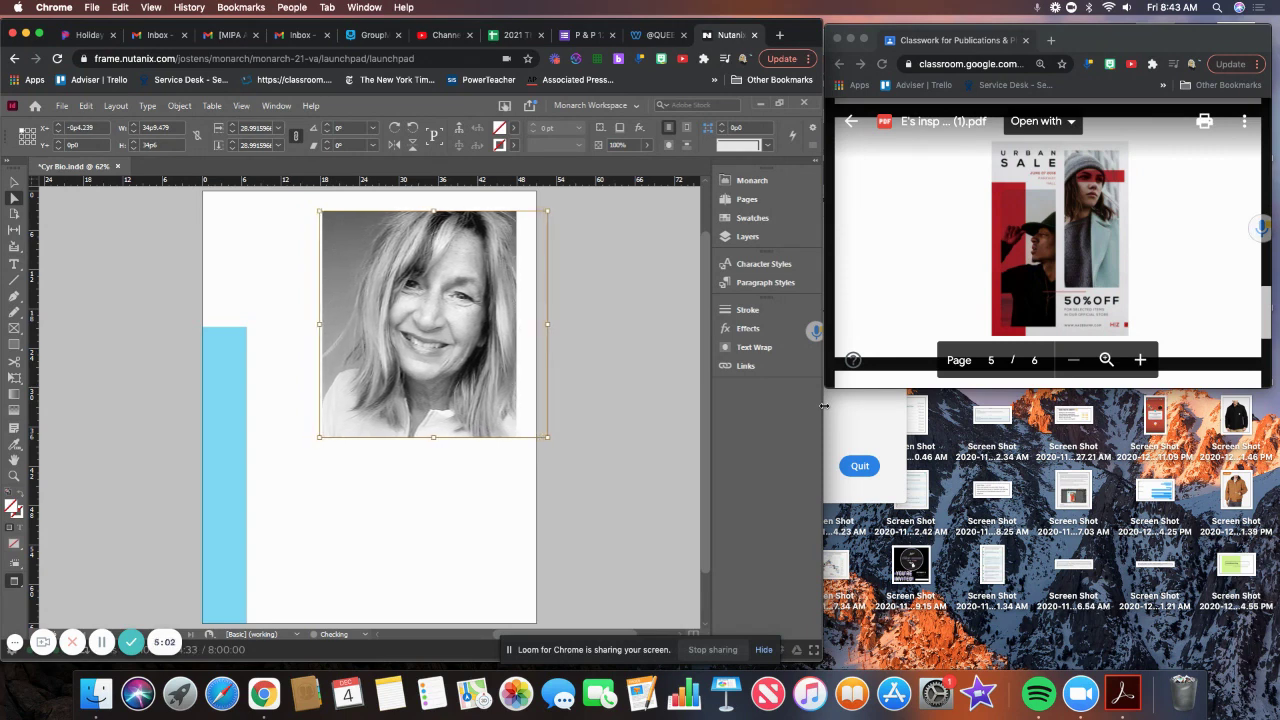
pyautogui.press('Right')
pyautogui.press('Right')
pyautogui.press('Right')
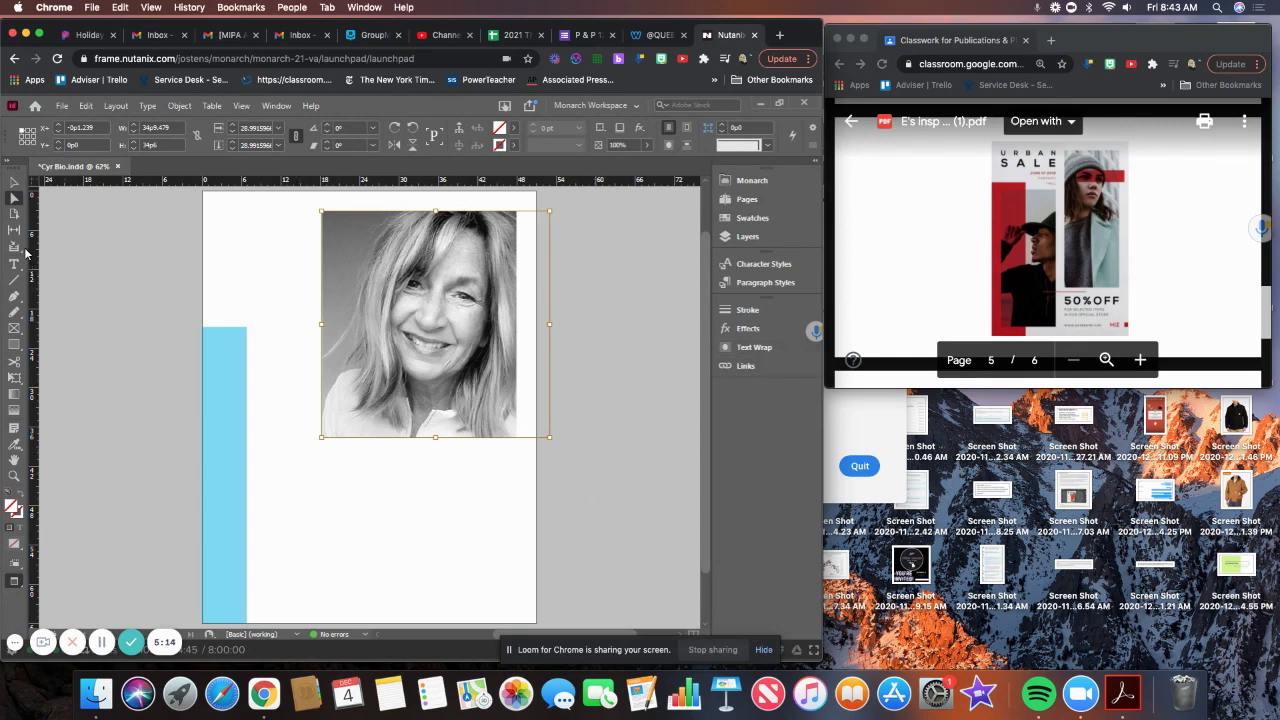
pyautogui.click(15, 183)
pyautogui.press('w')
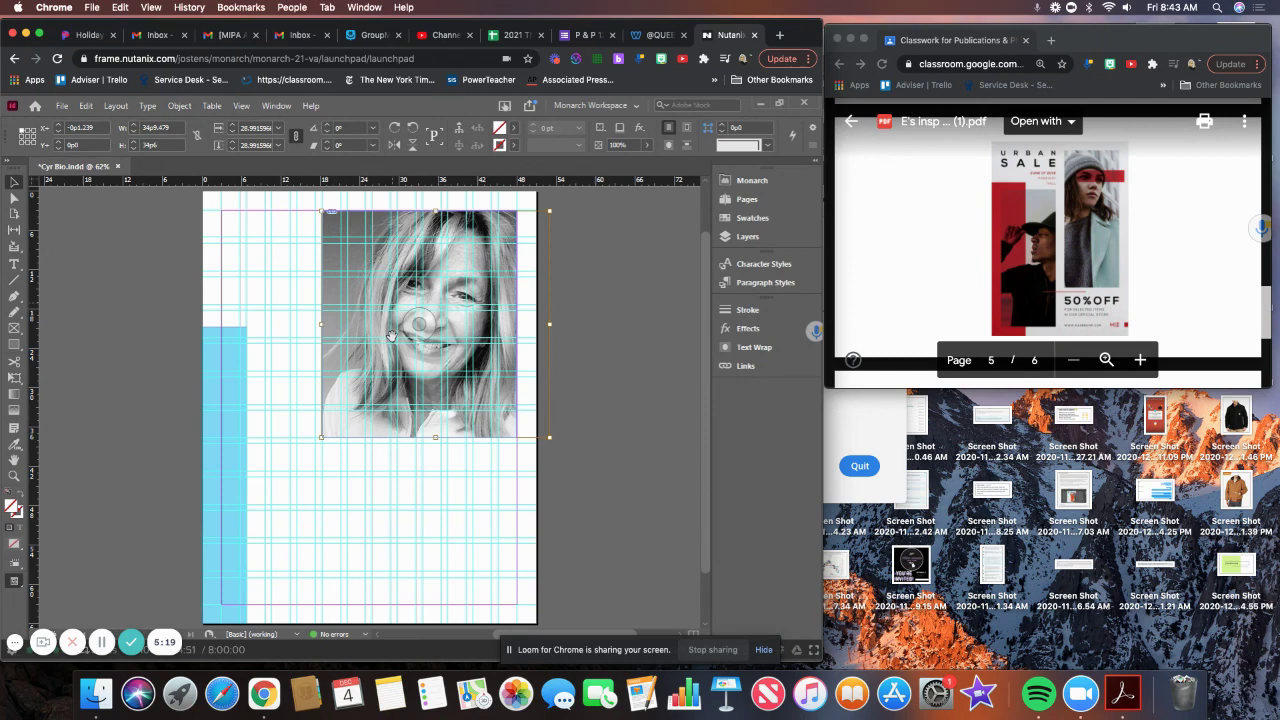
# Select the tall blue bar and apply Transform > Rotate 90° CW.
pyautogui.click(213, 429)
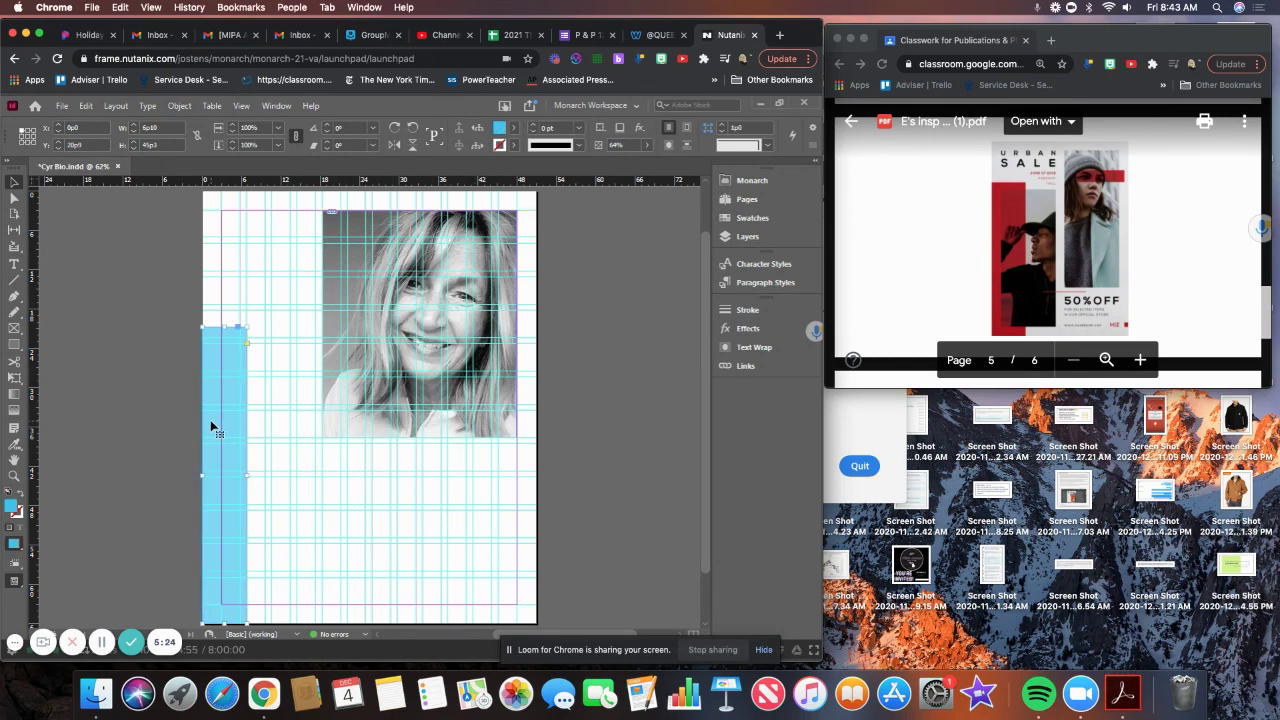
pyautogui.rightClick(213, 366)
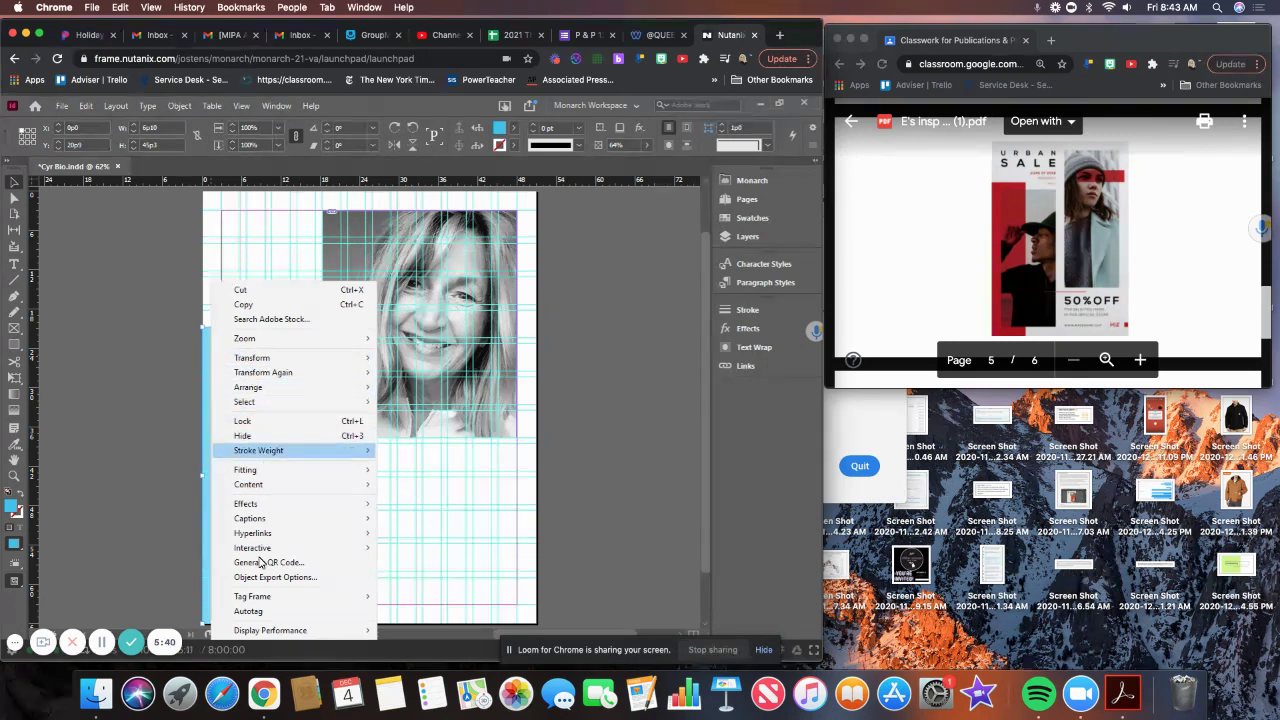
pyautogui.moveTo(276, 360)
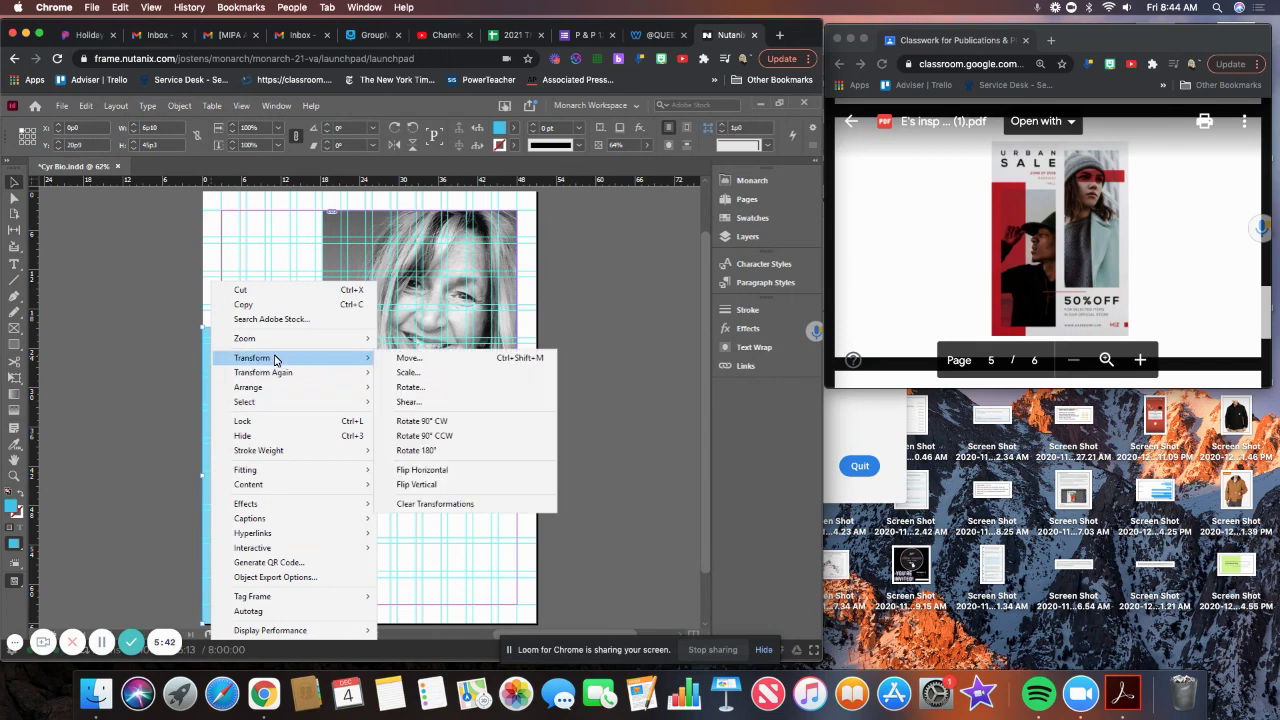
pyautogui.click(423, 425)
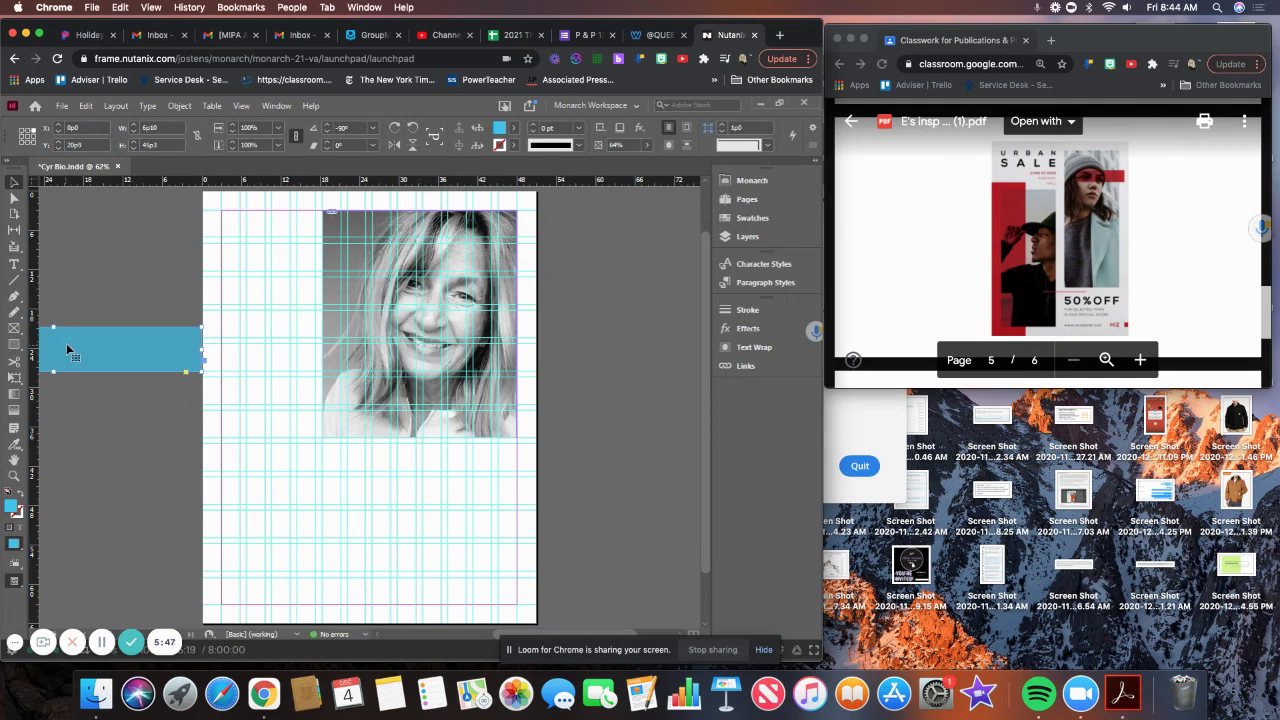
# Move the blue bar across the headshot's eyes and trim it to a thin strip about 20p3.5 long.
pyautogui.moveTo(66, 349); pyautogui.dragTo(403, 297)
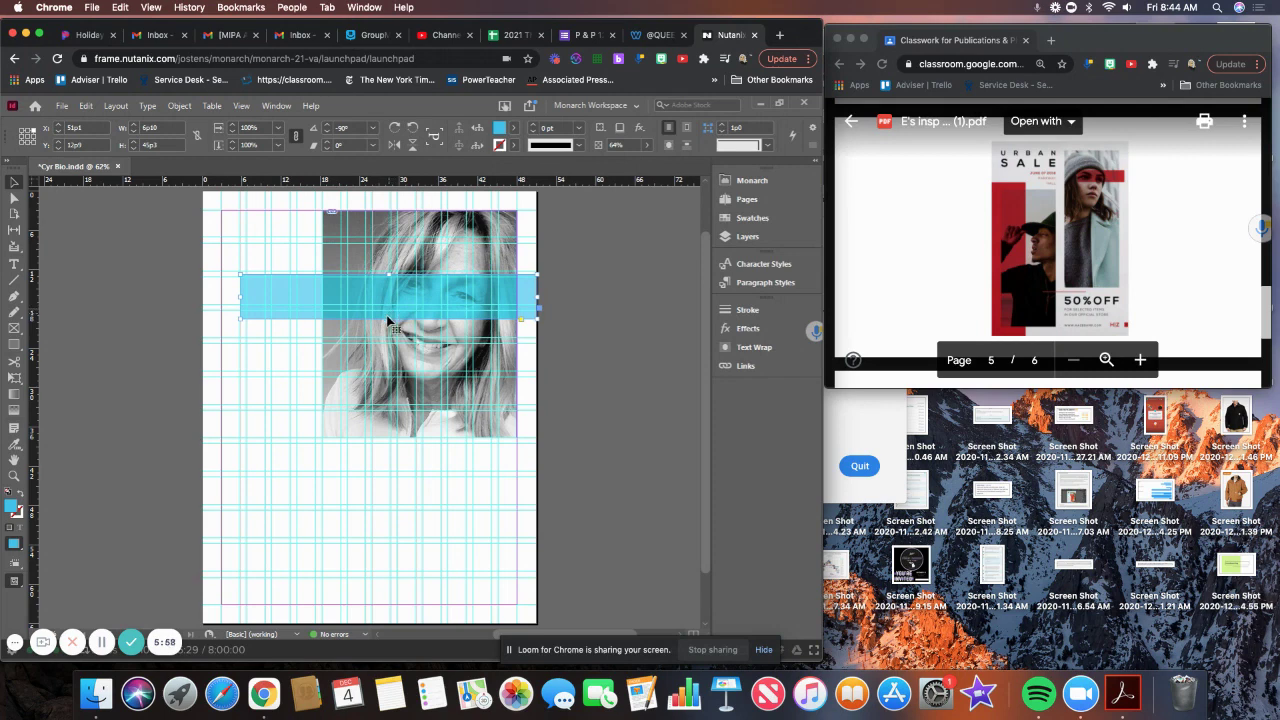
pyautogui.moveTo(390, 318); pyautogui.dragTo(390, 304)
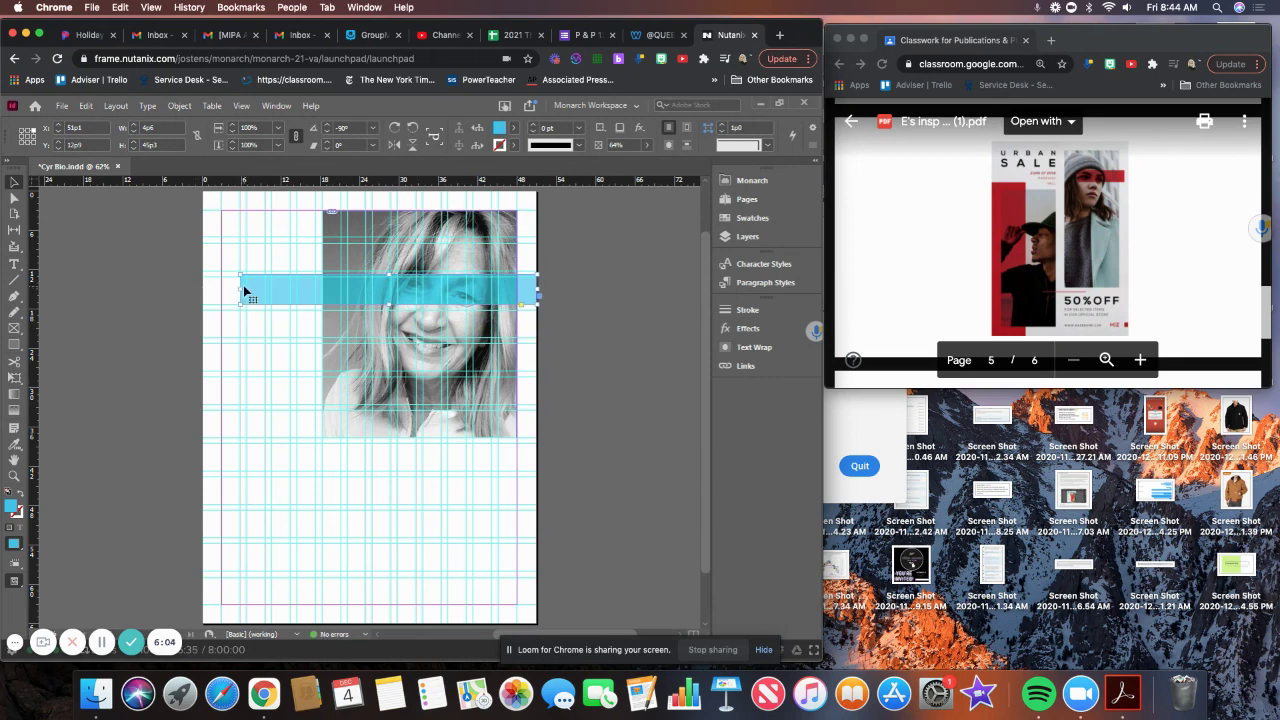
pyautogui.moveTo(246, 291); pyautogui.dragTo(287, 291)
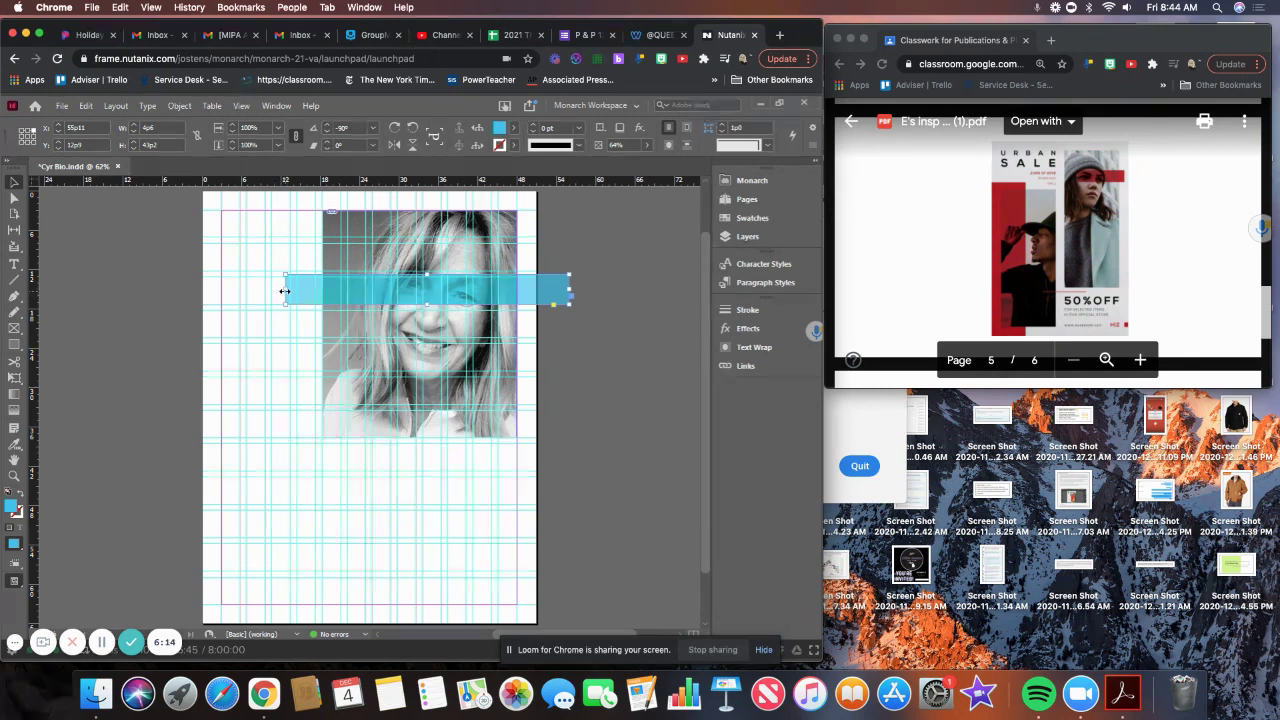
pyautogui.moveTo(285, 290); pyautogui.dragTo(343, 293)
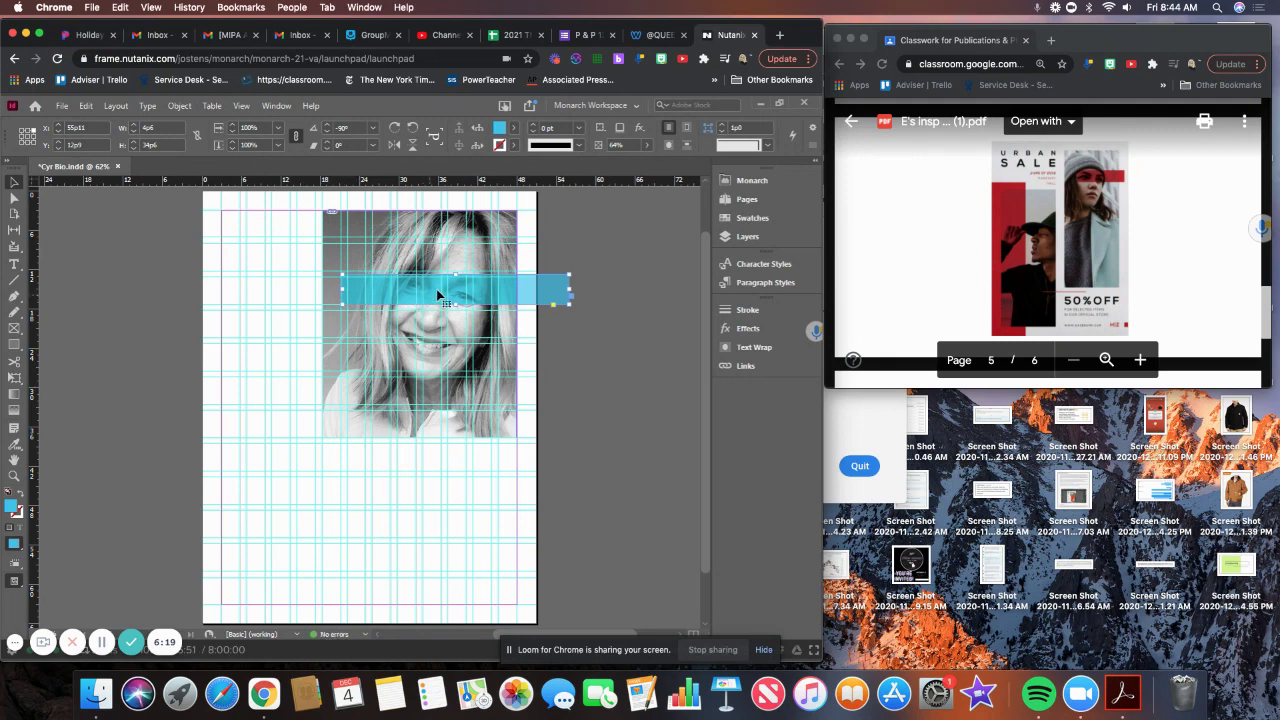
pyautogui.moveTo(454, 274); pyautogui.dragTo(454, 278)
pyautogui.moveTo(568, 290); pyautogui.dragTo(536, 289)
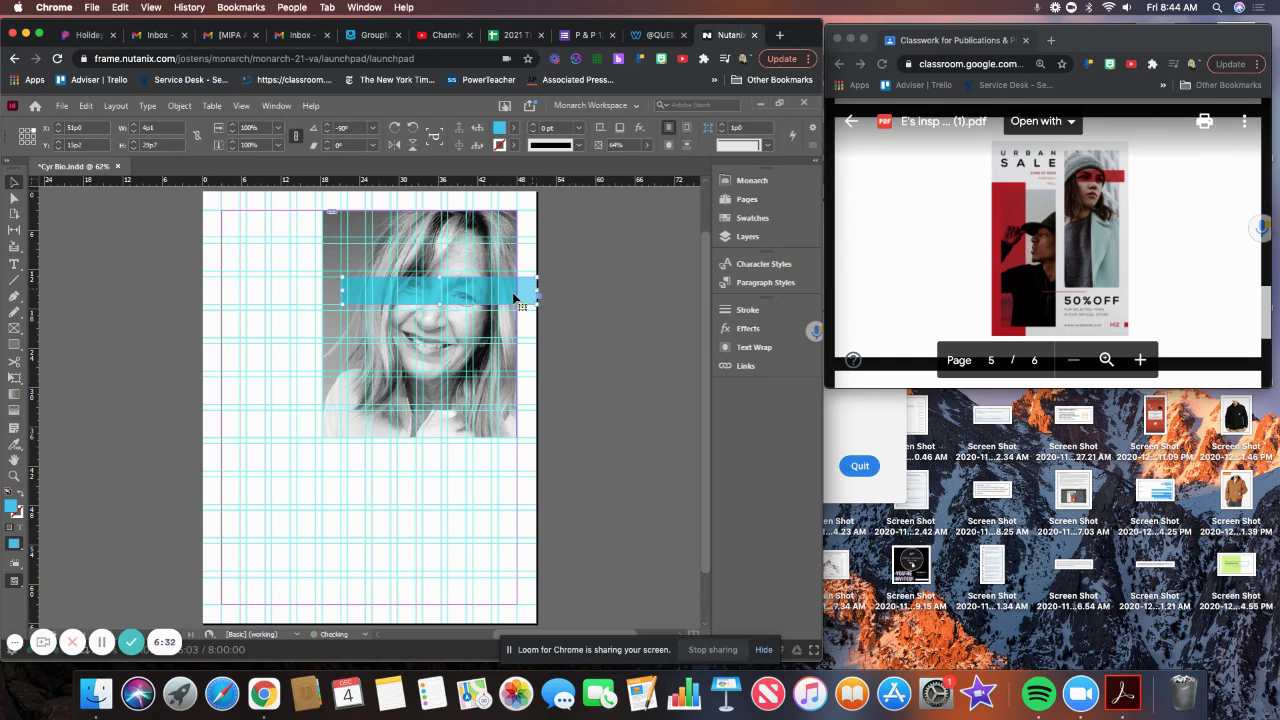
pyautogui.moveTo(343, 289); pyautogui.dragTo(403, 290)
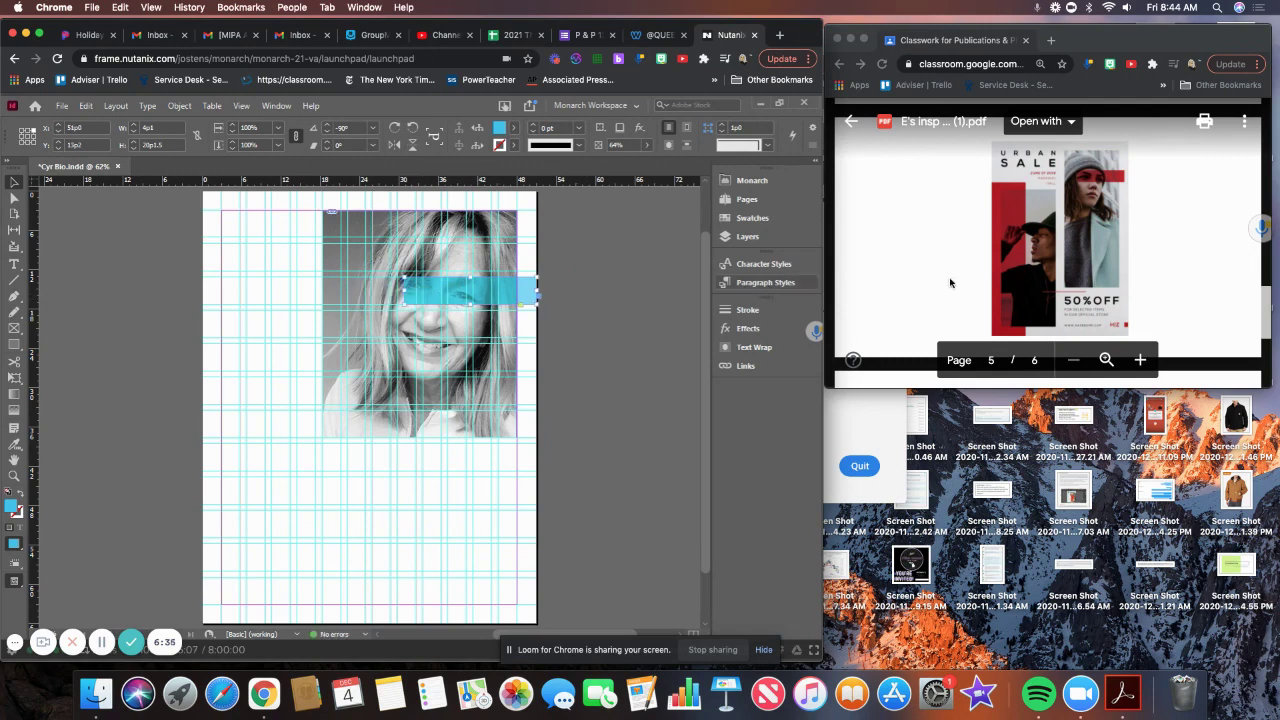
# Nudge the eye bar slightly left and fill it with yellow.
pyautogui.press('Left')
pyautogui.press('Left')
pyautogui.press('Left')
pyautogui.press('Left')
pyautogui.press('Left')
pyautogui.press('Left')
pyautogui.press('Left')
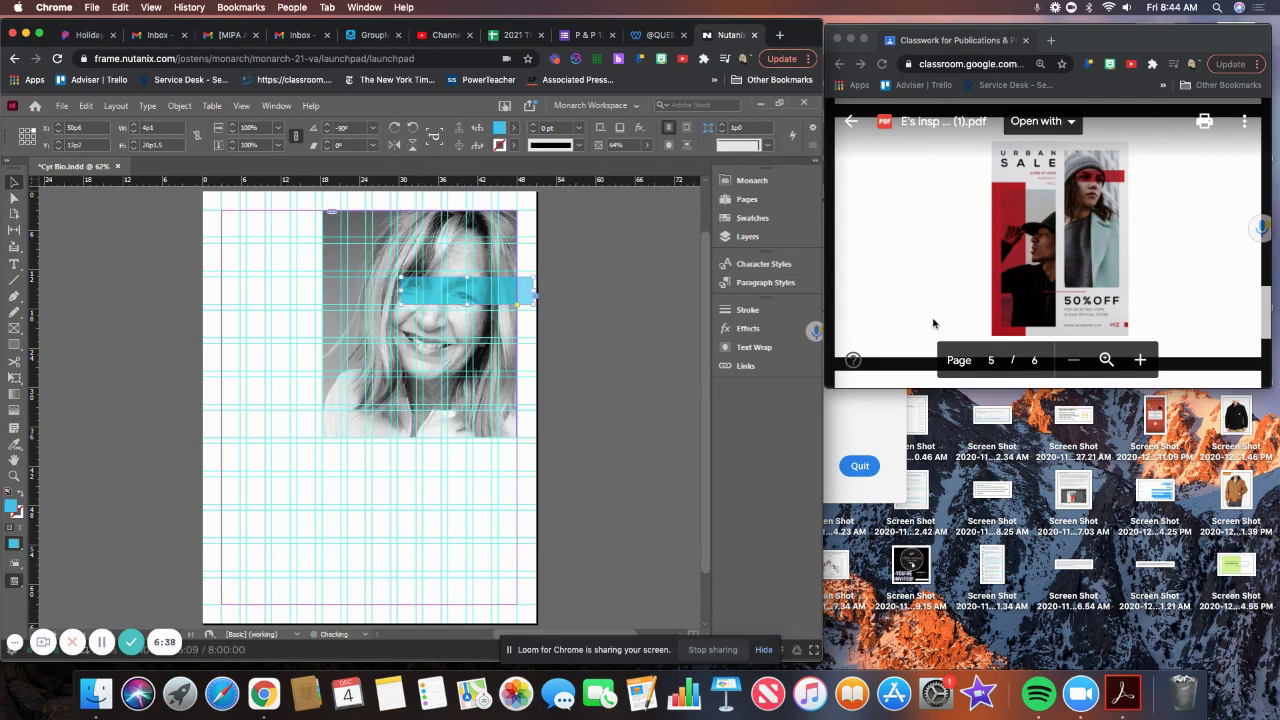
pyautogui.press('Left')
pyautogui.press('Left')
pyautogui.click(513, 131)
pyautogui.click(445, 258)
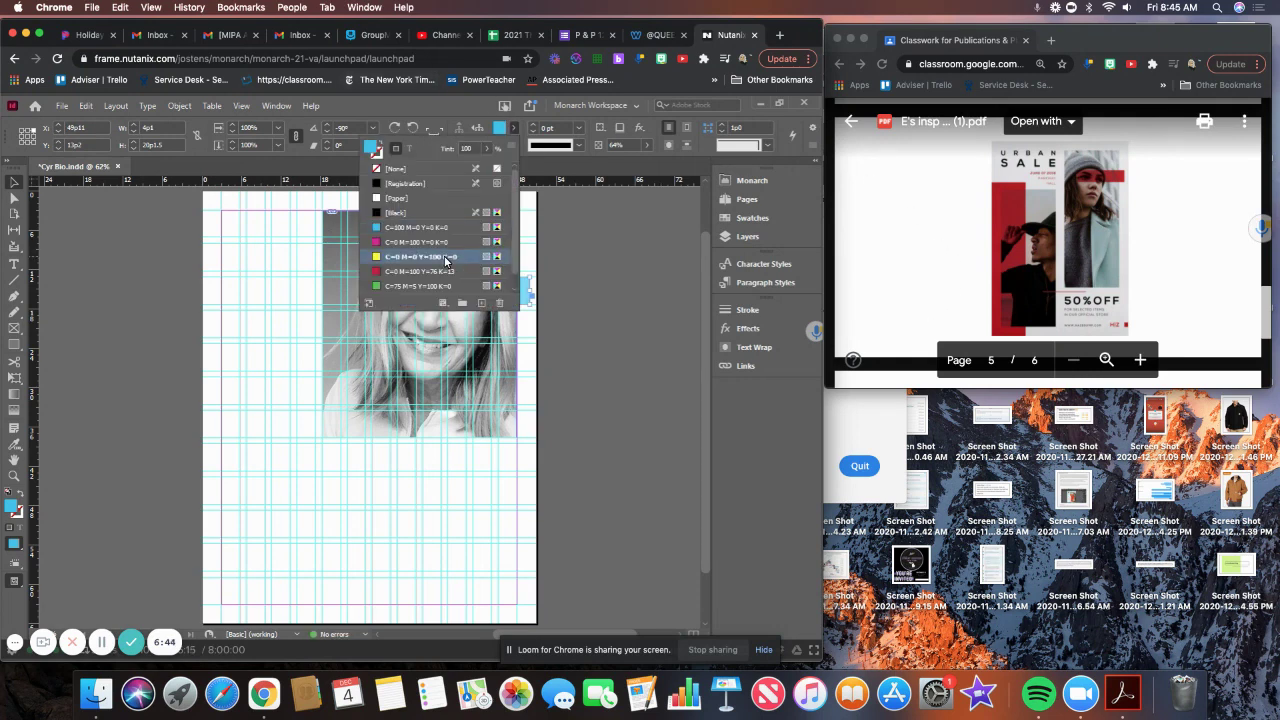
pyautogui.click(614, 263)
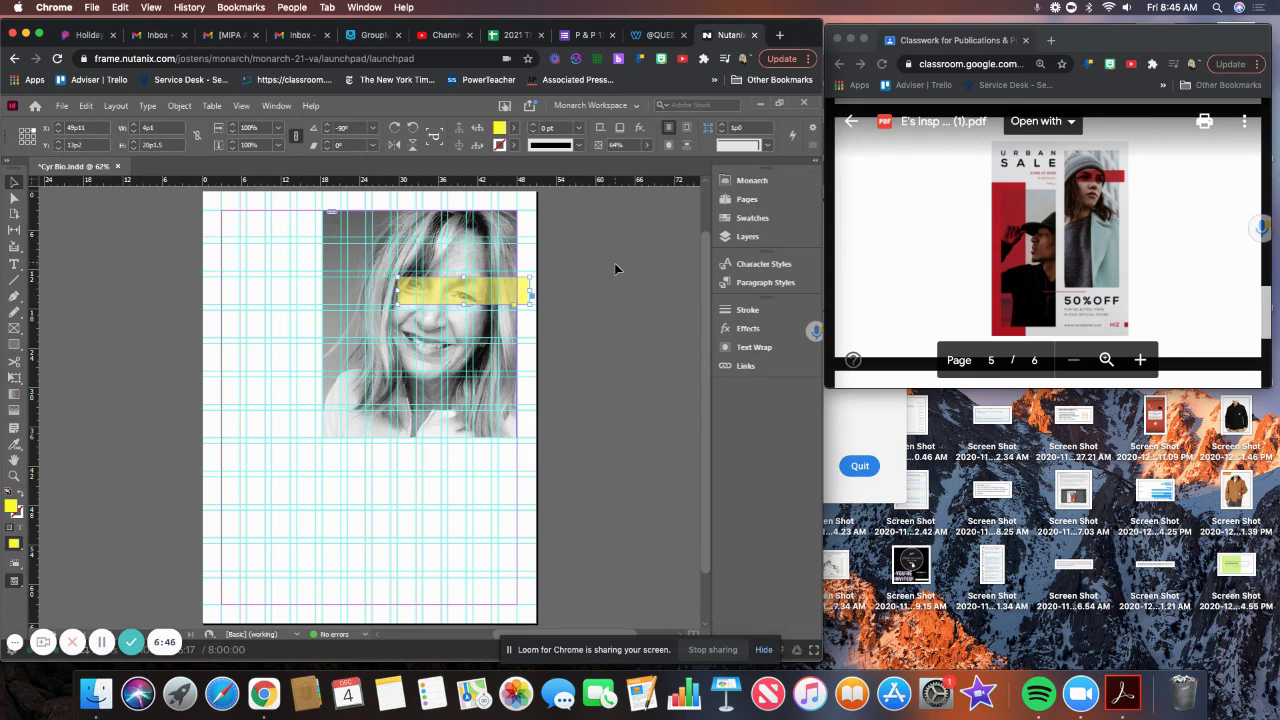
pyautogui.click(614, 263)
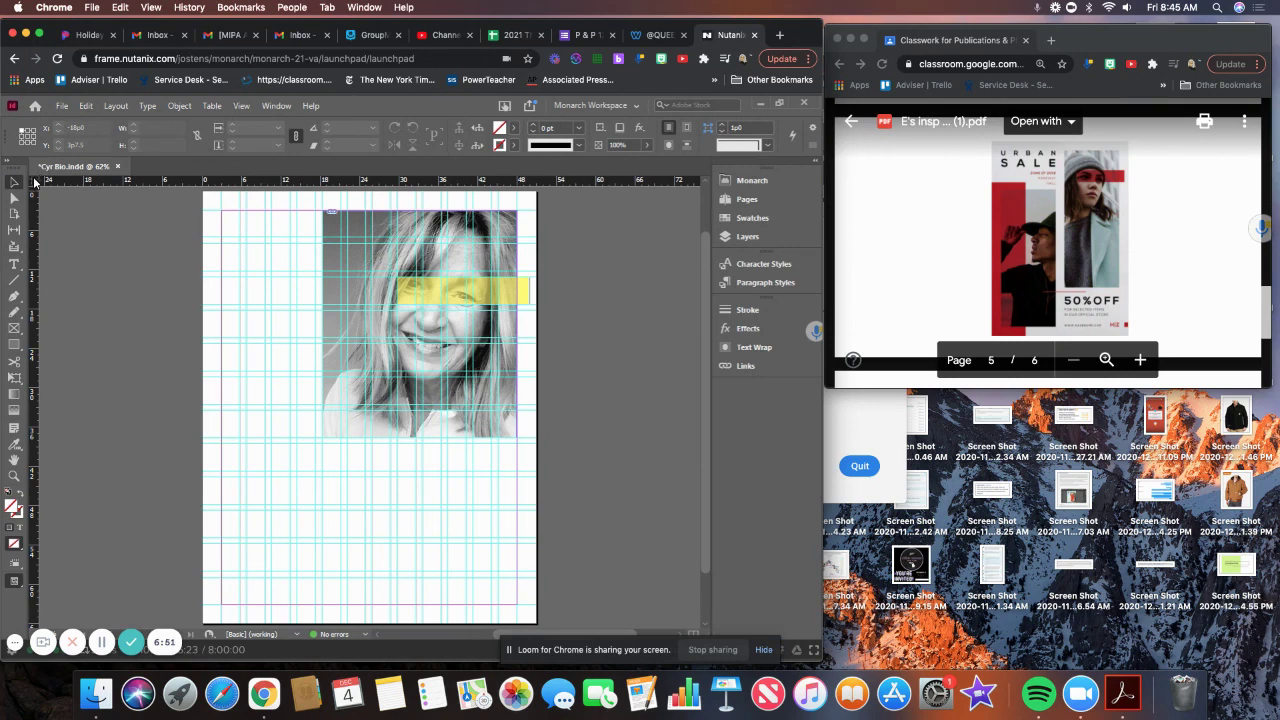
# Lower the yellow bar's opacity to about 49% so the face shows through.
pyautogui.press('w')
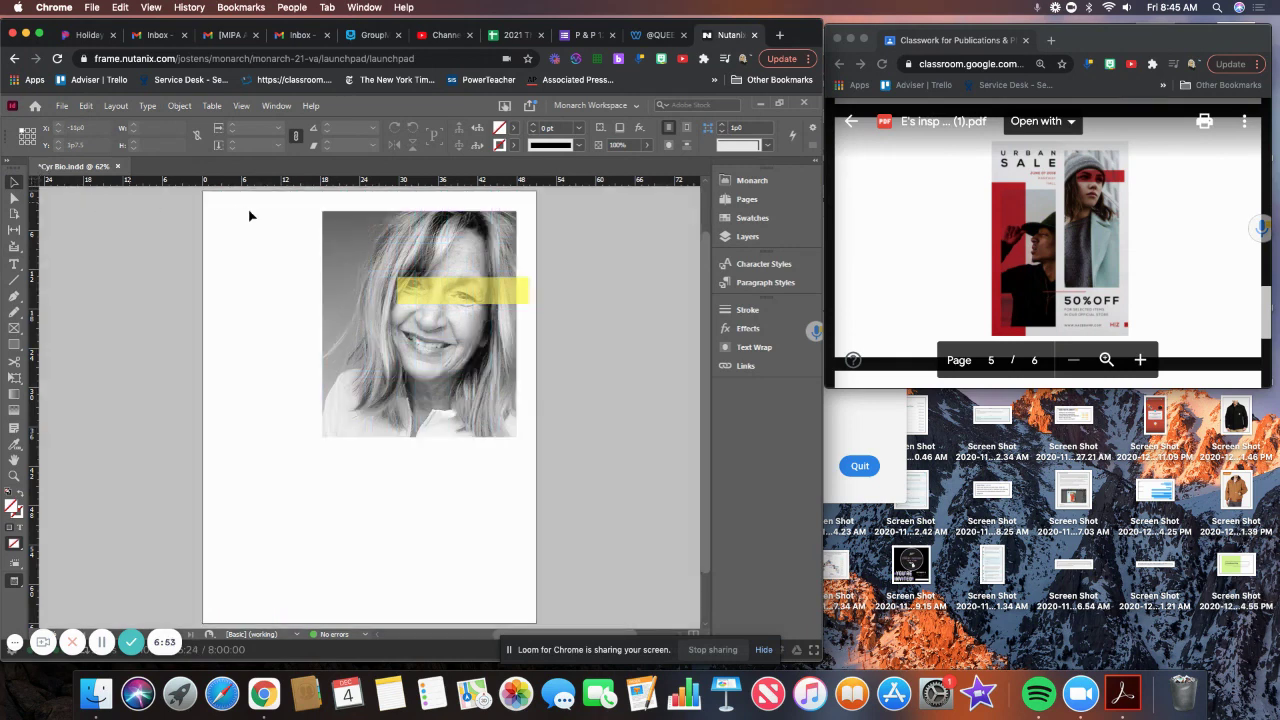
pyautogui.click(527, 289)
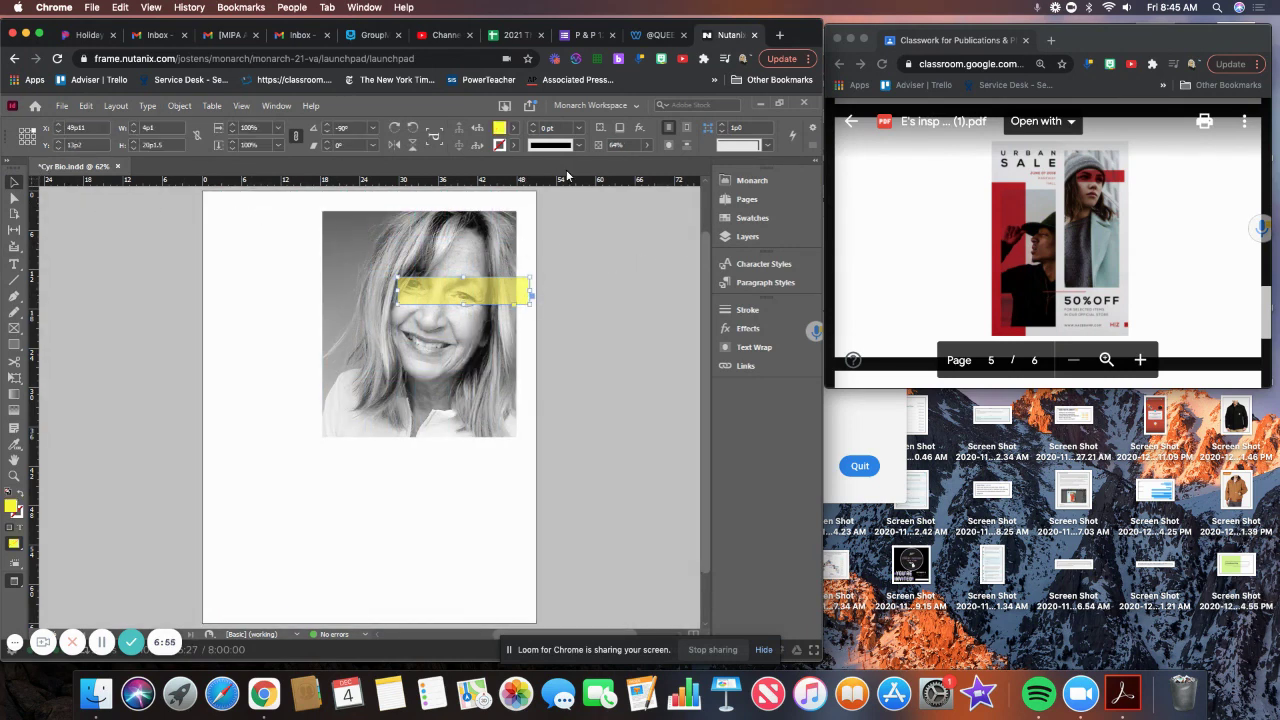
pyautogui.click(645, 146)
pyautogui.moveTo(624, 162); pyautogui.dragTo(605, 166)
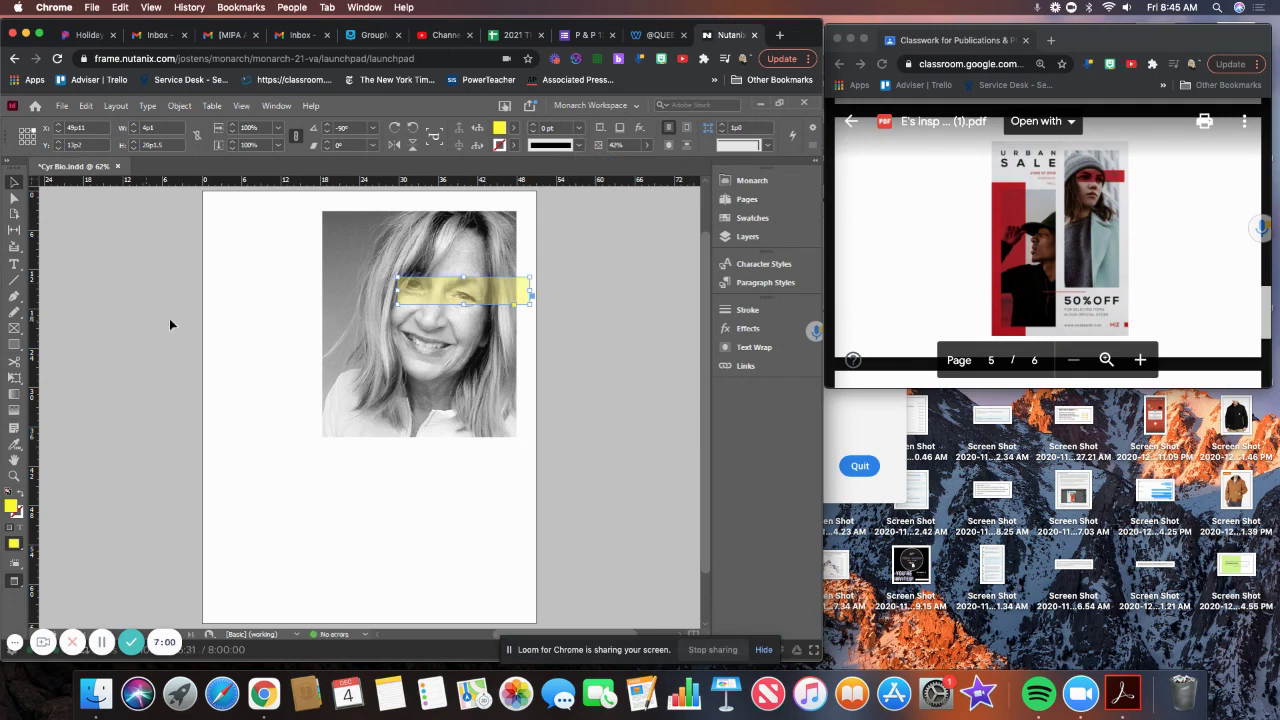
pyautogui.click(240, 312)
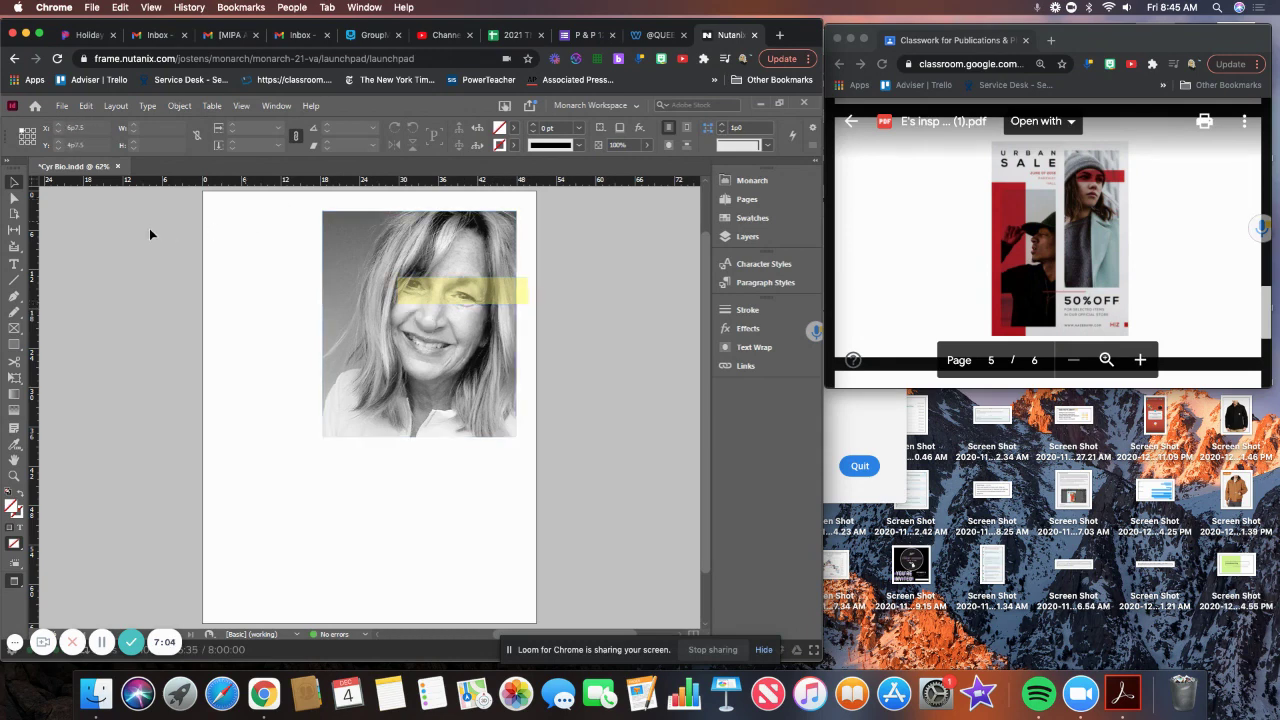
# Draw a top-left text frame reading ELIZABETH with guides shown, then zoom to 125%.
pyautogui.press('super+semicolon')
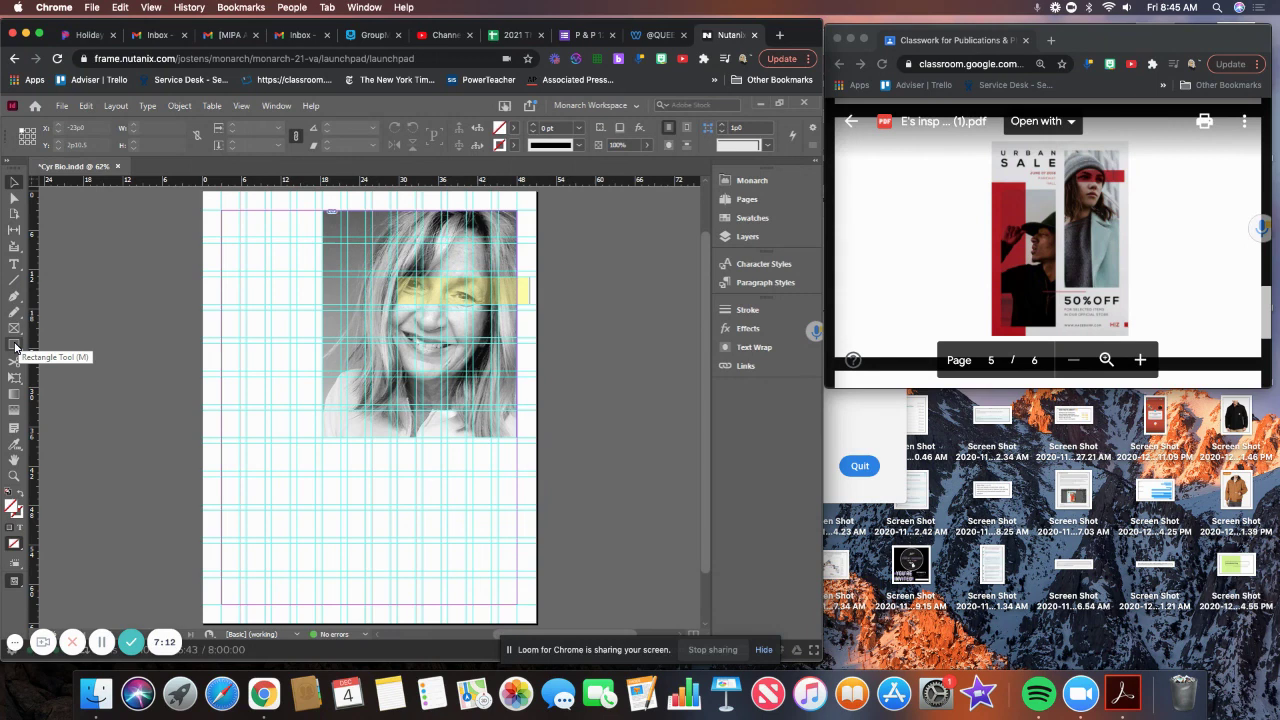
pyautogui.click(16, 265)
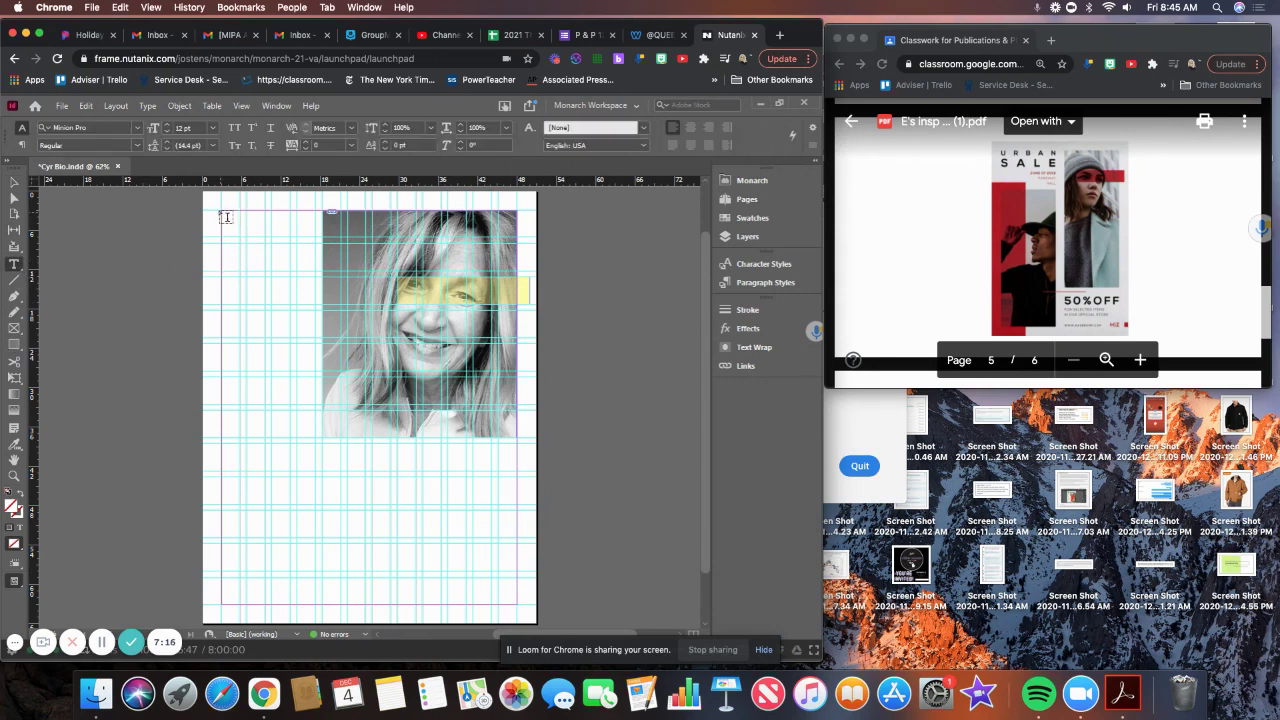
pyautogui.moveTo(228, 216); pyautogui.dragTo(369, 240)
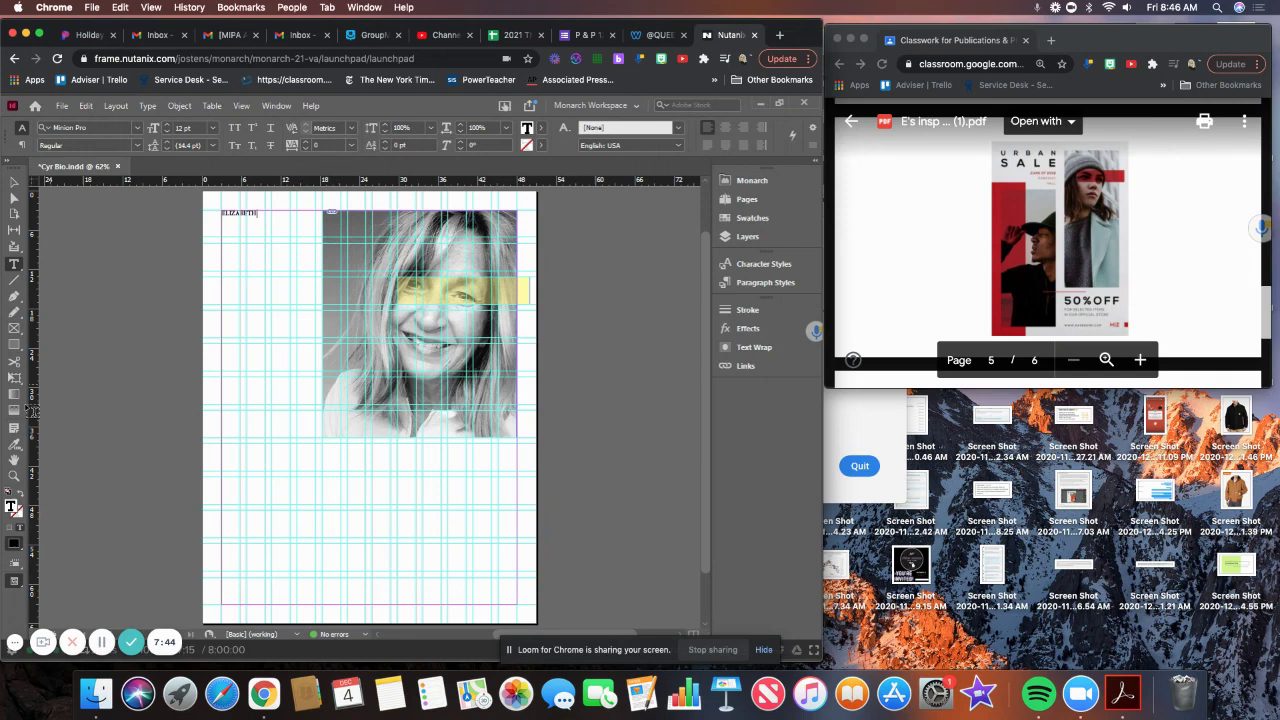
pyautogui.click(16, 477)
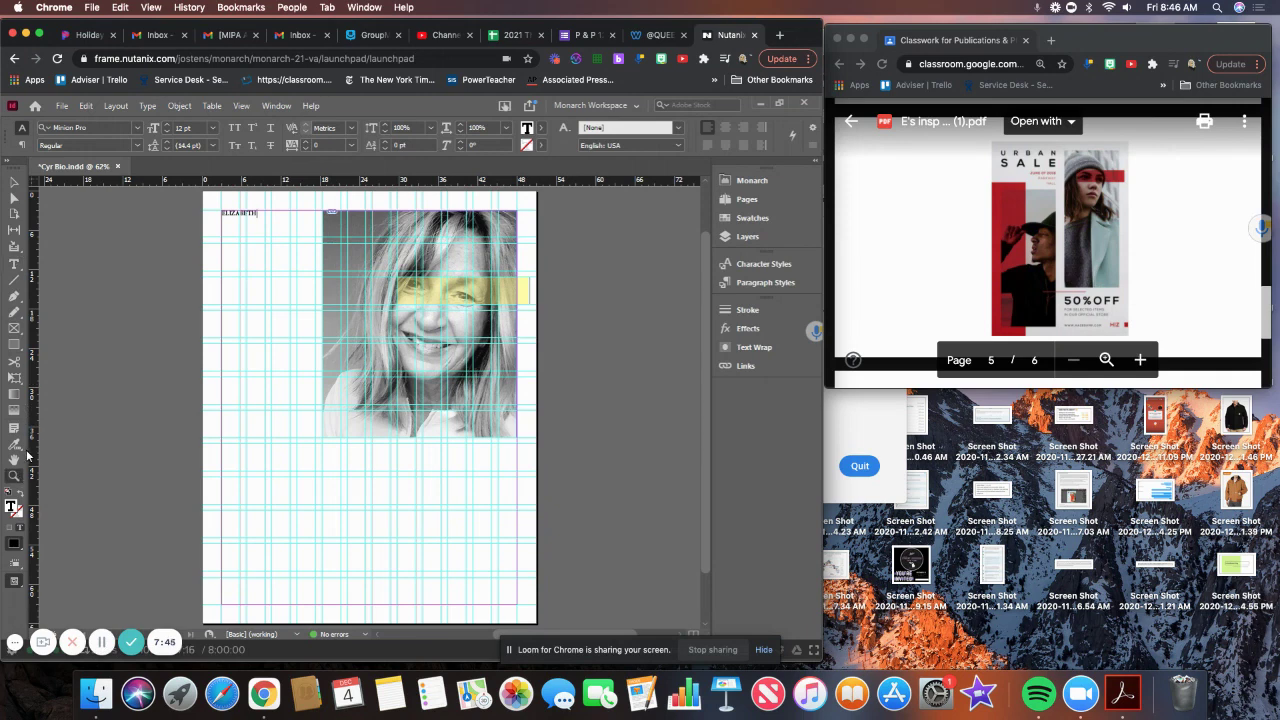
pyautogui.click(242, 222)
pyautogui.click(366, 302)
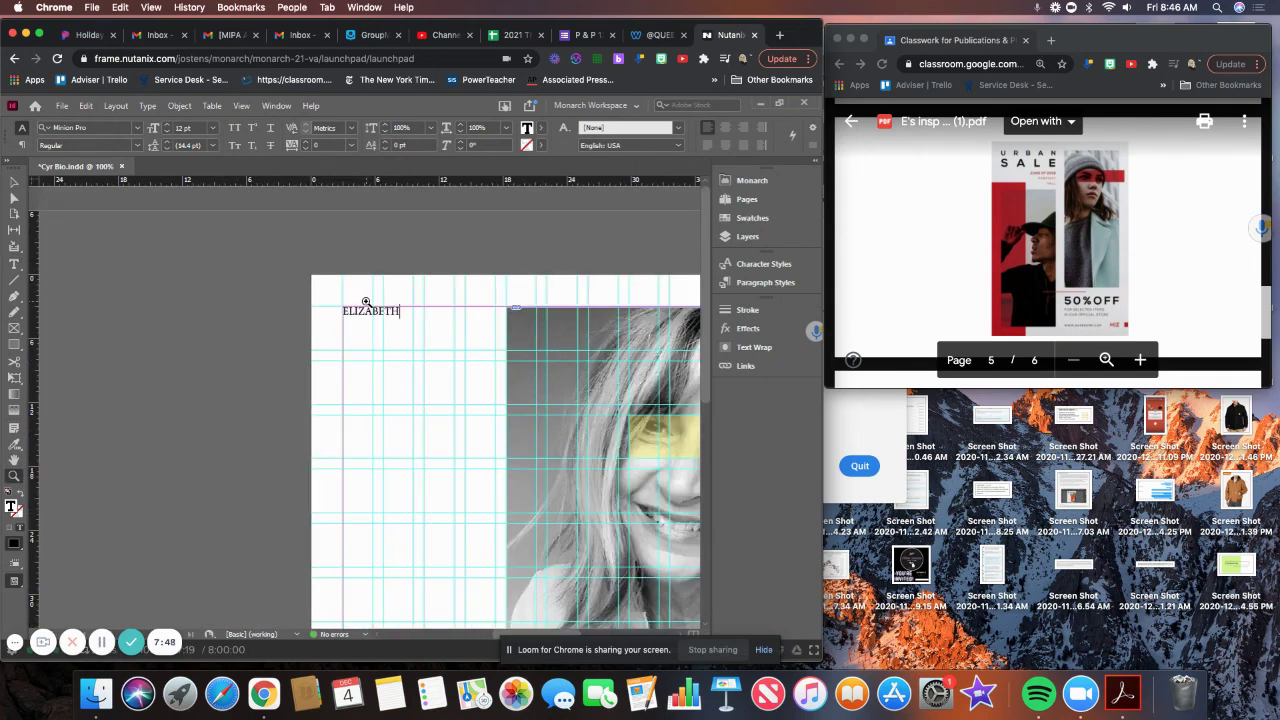
pyautogui.click(404, 311)
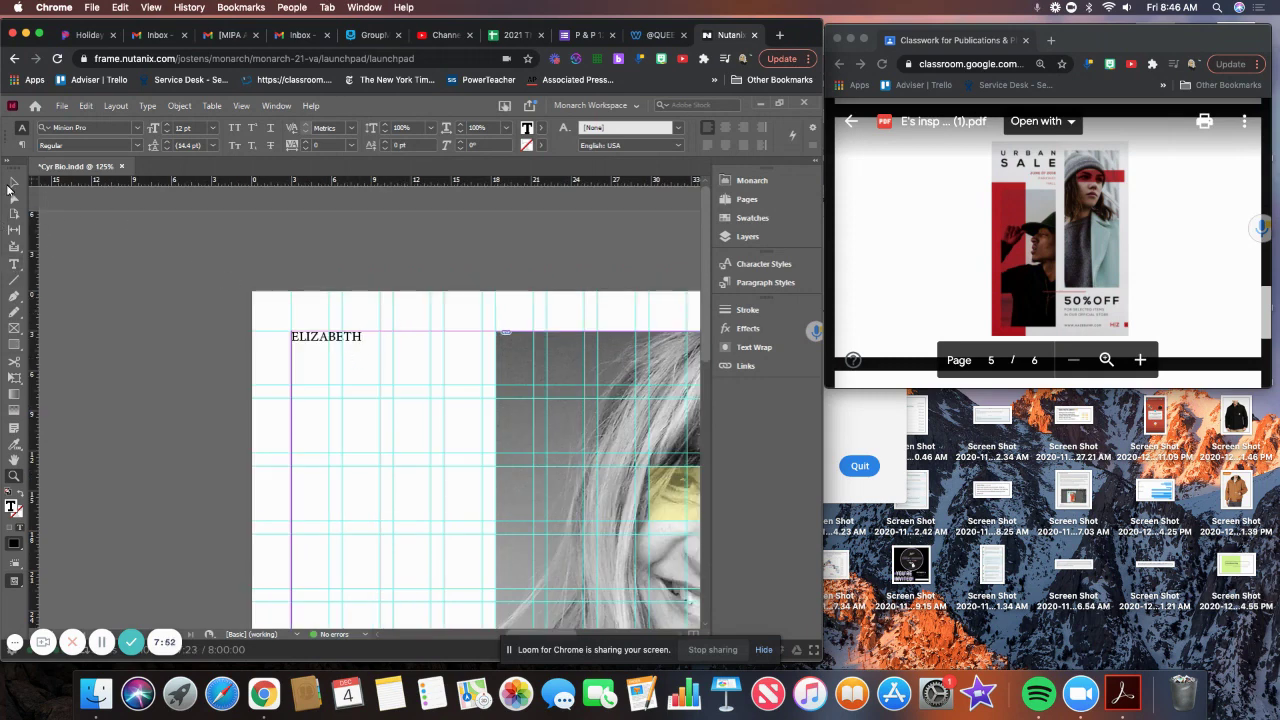
pyautogui.click(14, 185)
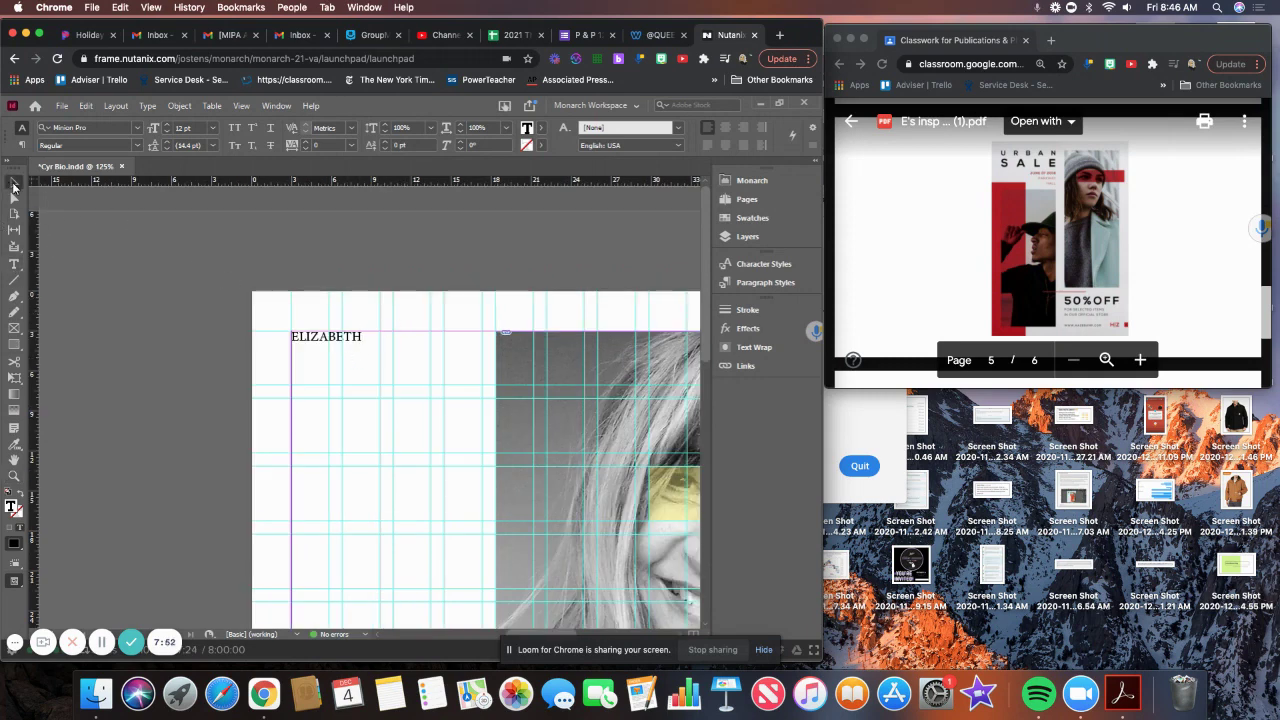
# Select all of ELIZABETH and apply AYT Craft Gothic, found by filtering Sans Serif and Light weight.
pyautogui.doubleClick(363, 340)
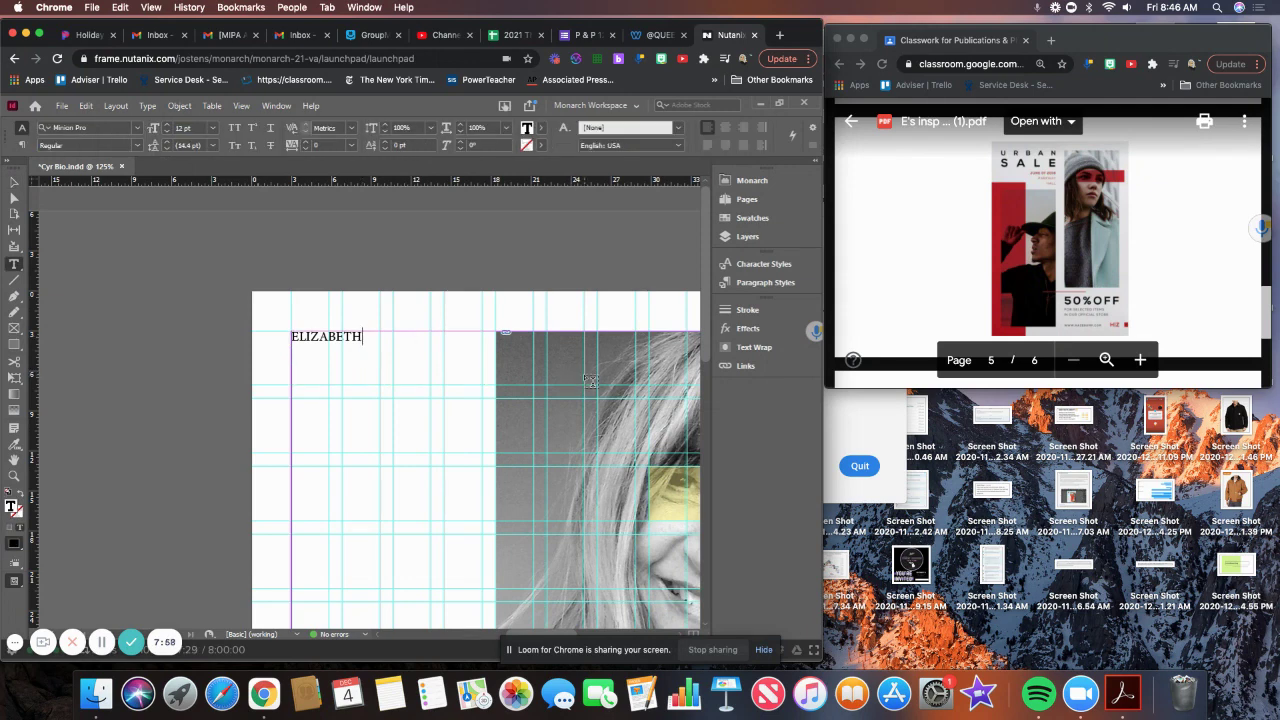
pyautogui.press('super+a')
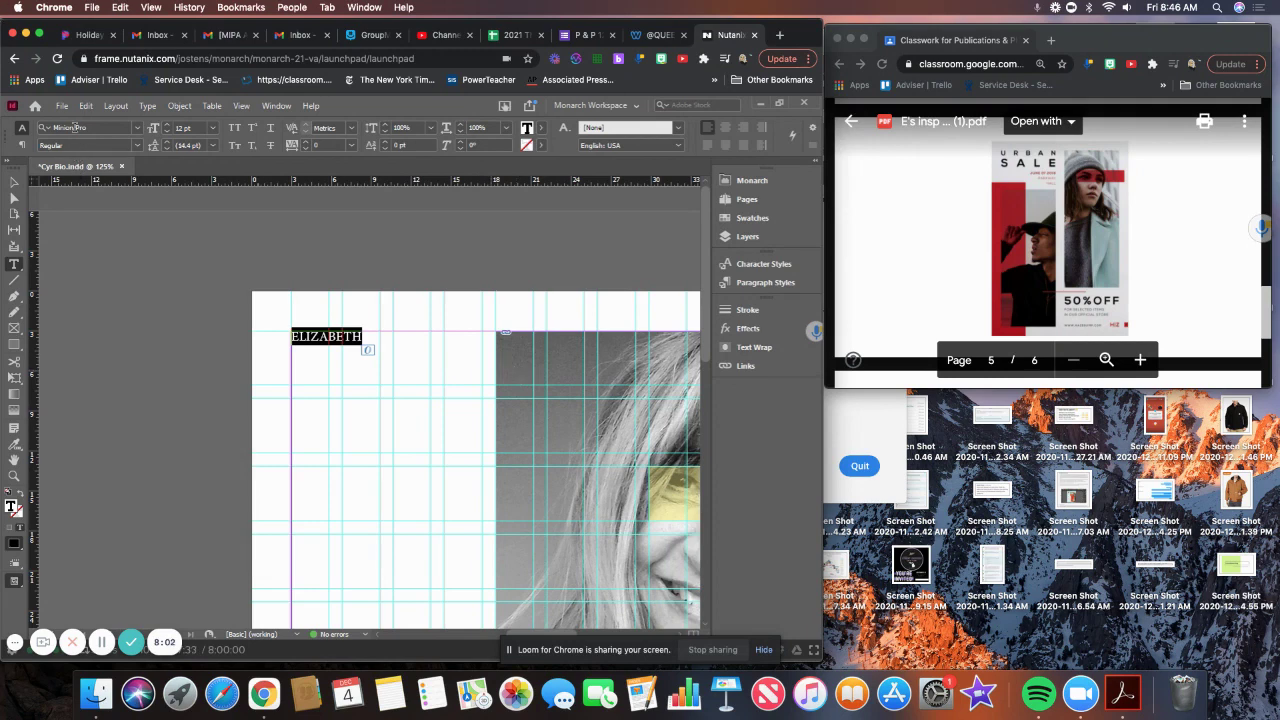
pyautogui.click(138, 128)
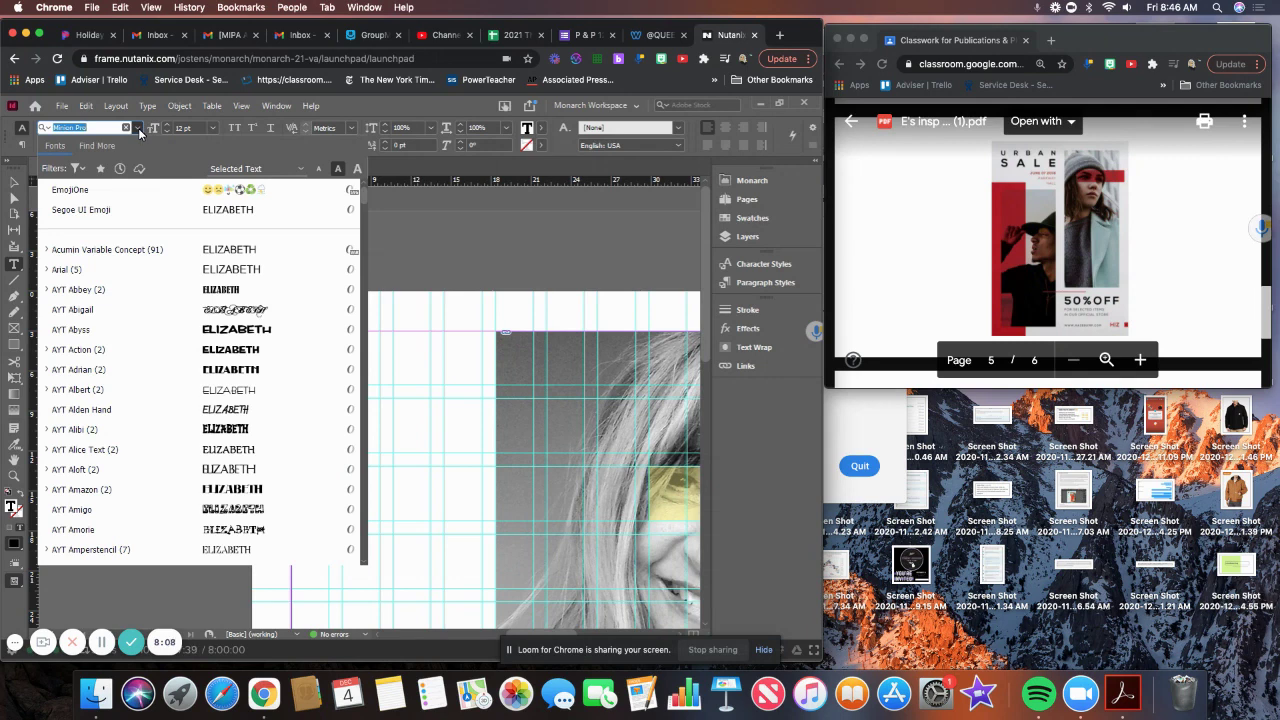
pyautogui.click(79, 169)
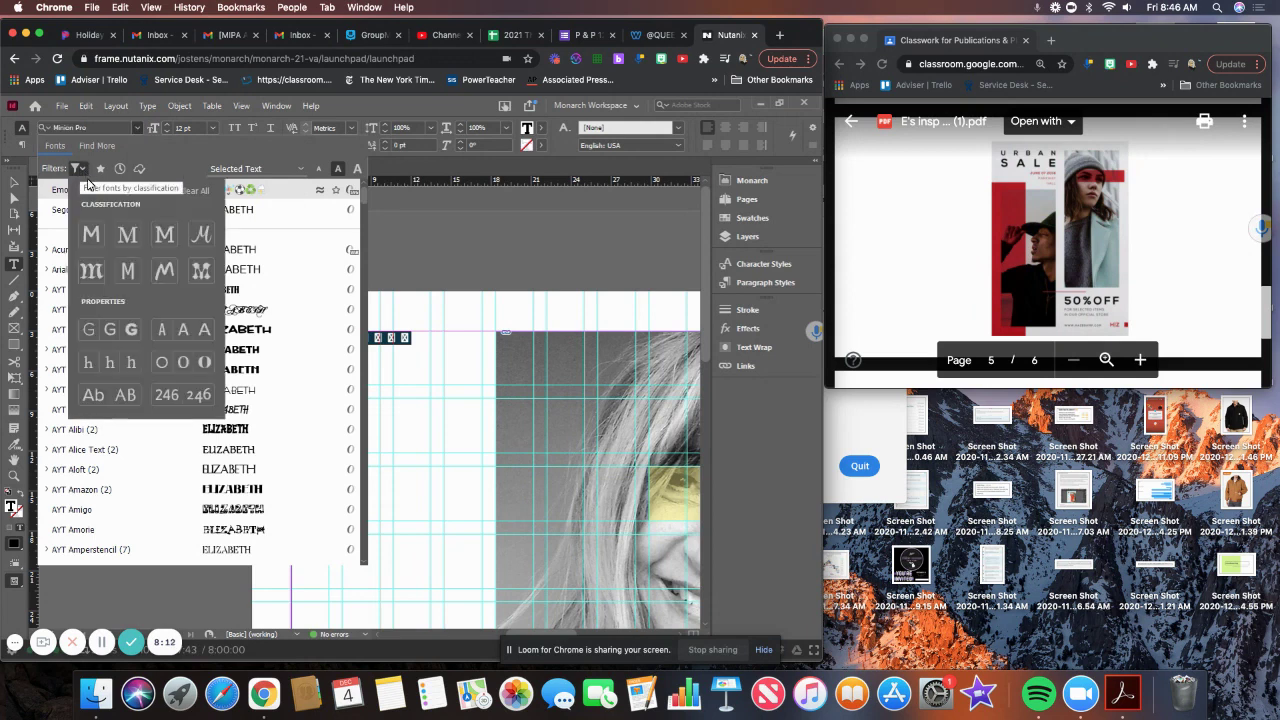
pyautogui.click(99, 243)
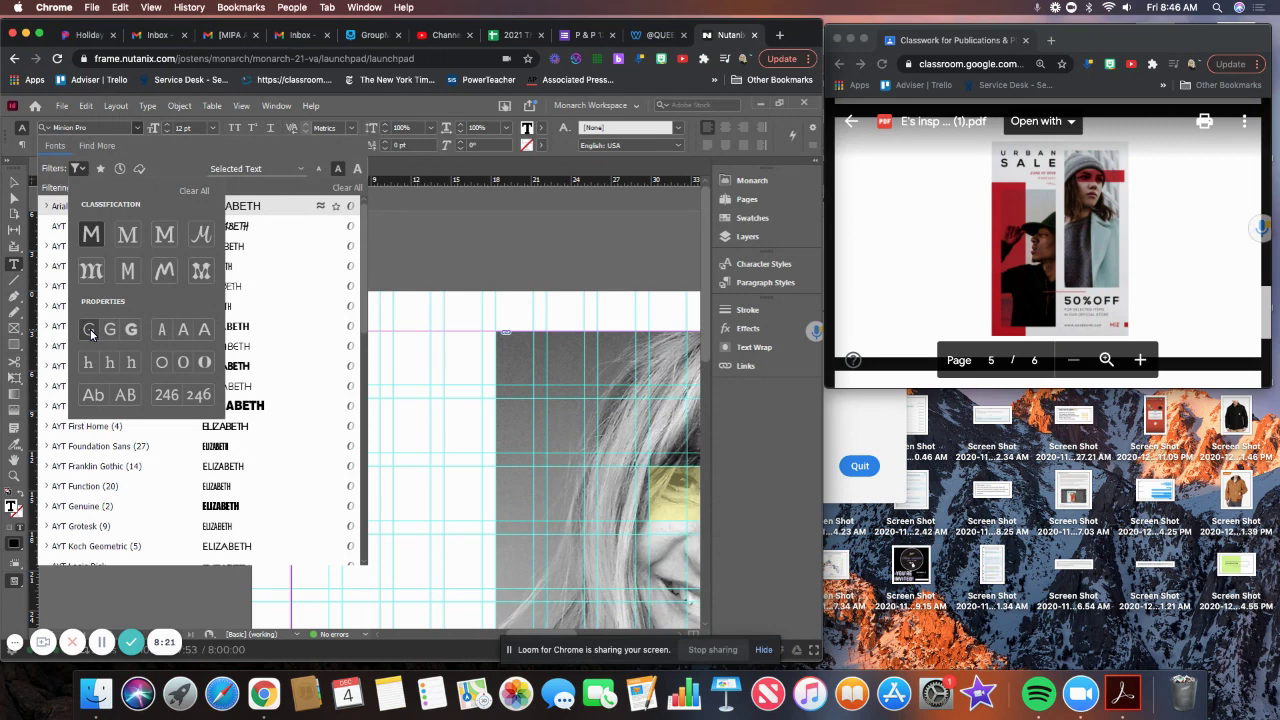
pyautogui.click(90, 333)
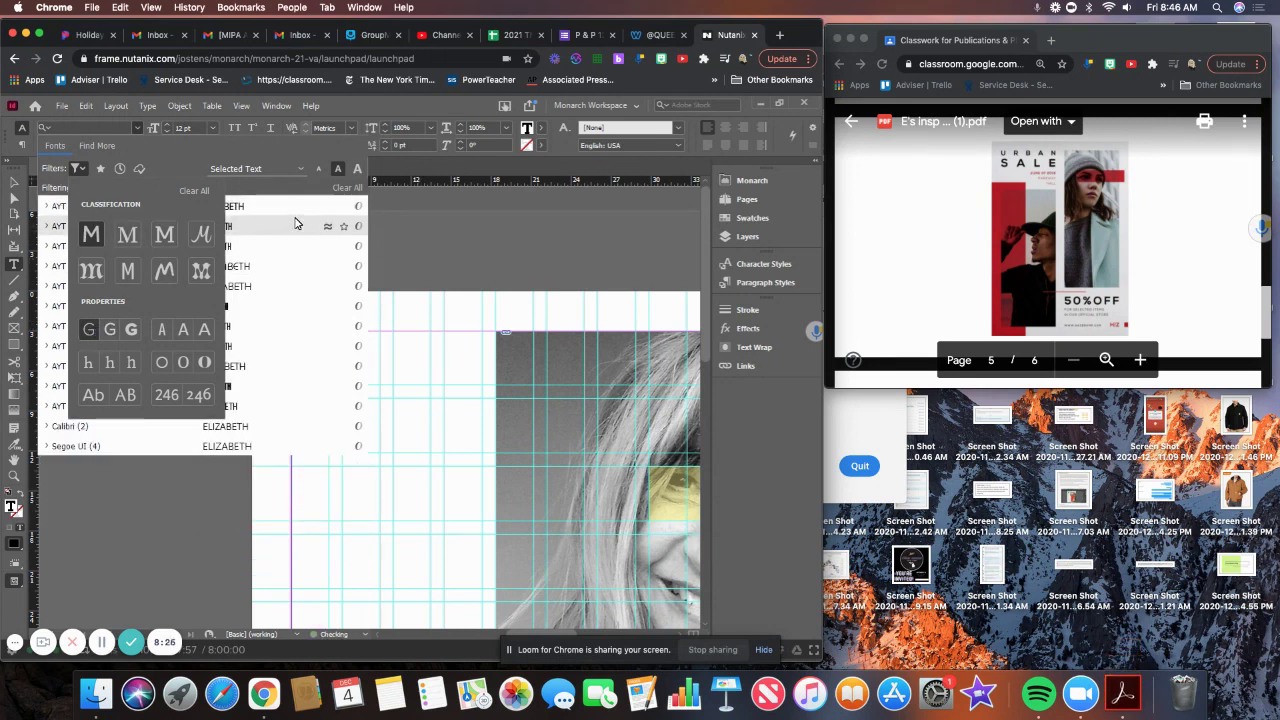
pyautogui.click(313, 189)
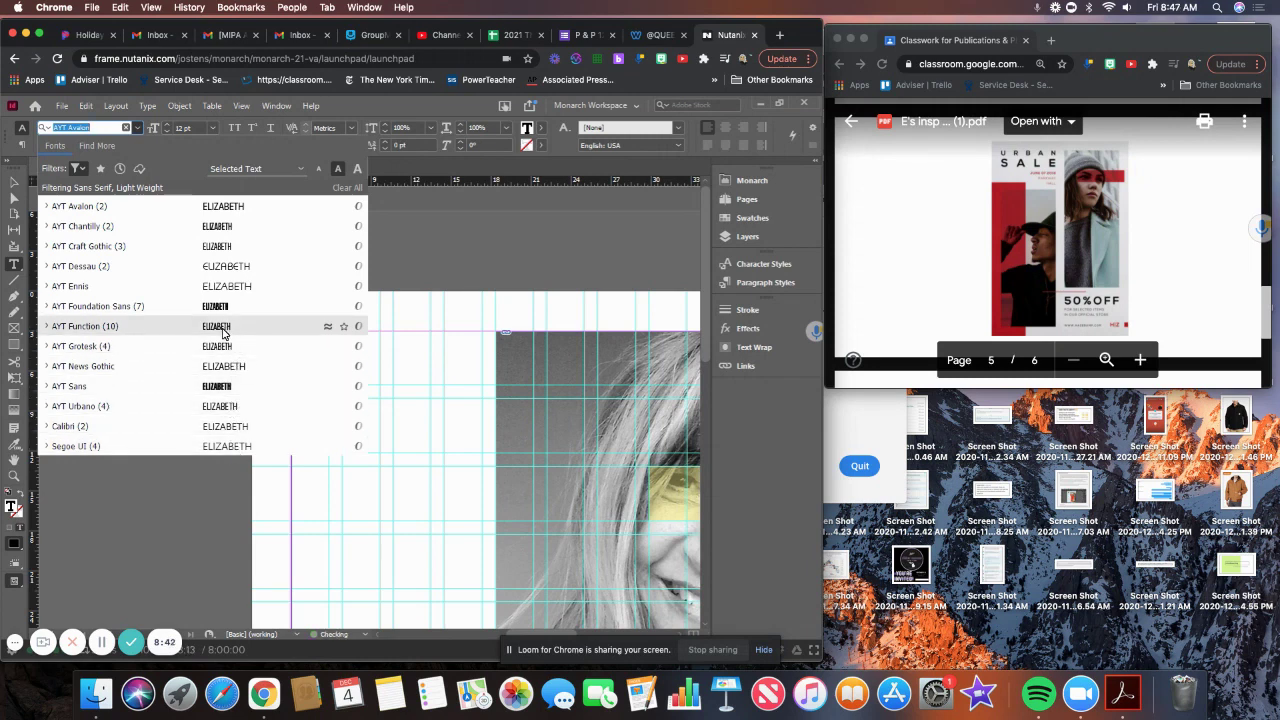
pyautogui.click(222, 246)
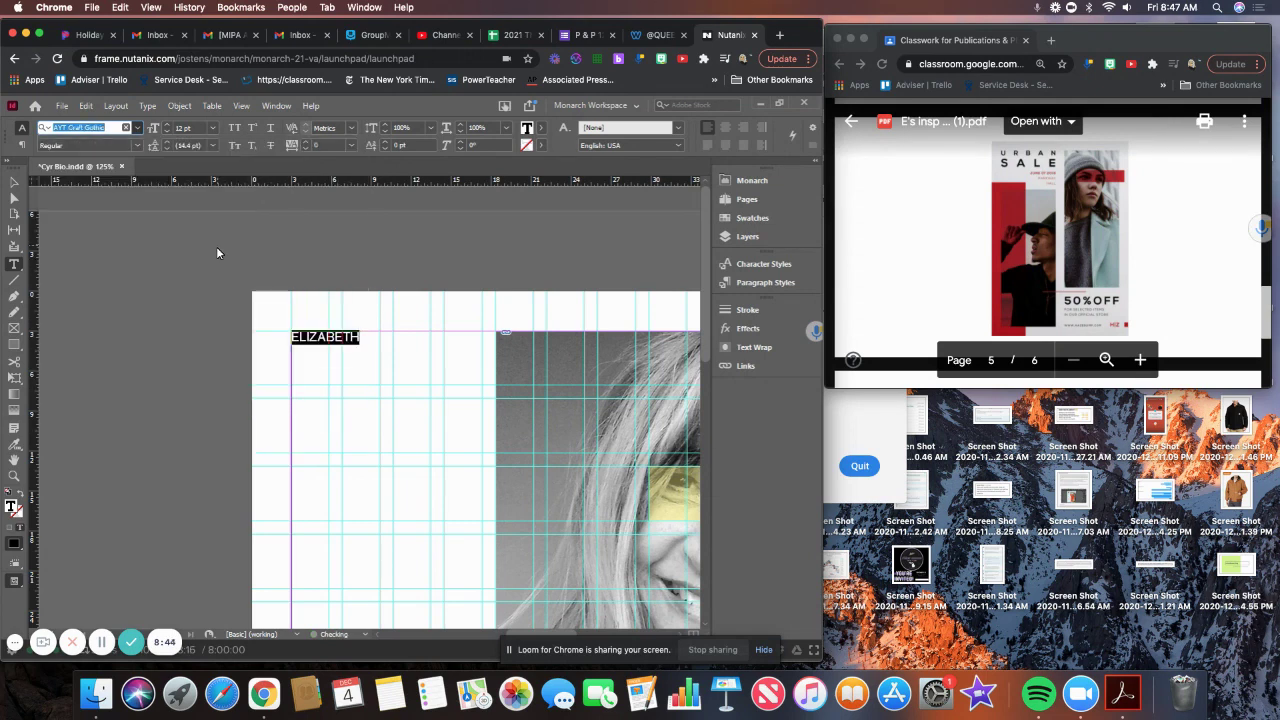
# Step ELIZABETH's font size up to 22 pt.
pyautogui.click(168, 127)
pyautogui.click(168, 127)
pyautogui.click(168, 127)
pyautogui.click(168, 127)
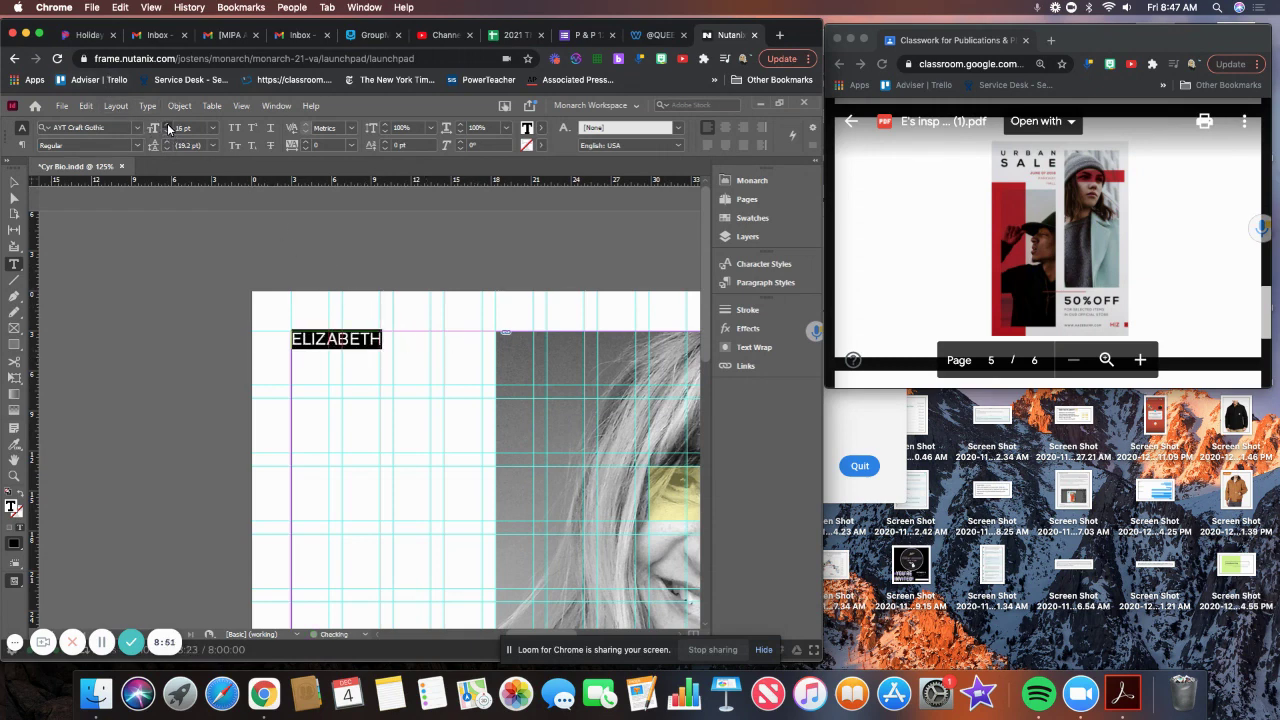
pyautogui.click(168, 127)
pyautogui.click(168, 127)
pyautogui.click(168, 127)
pyautogui.click(168, 127)
pyautogui.click(168, 127)
pyautogui.click(168, 127)
pyautogui.click(168, 127)
pyautogui.click(168, 127)
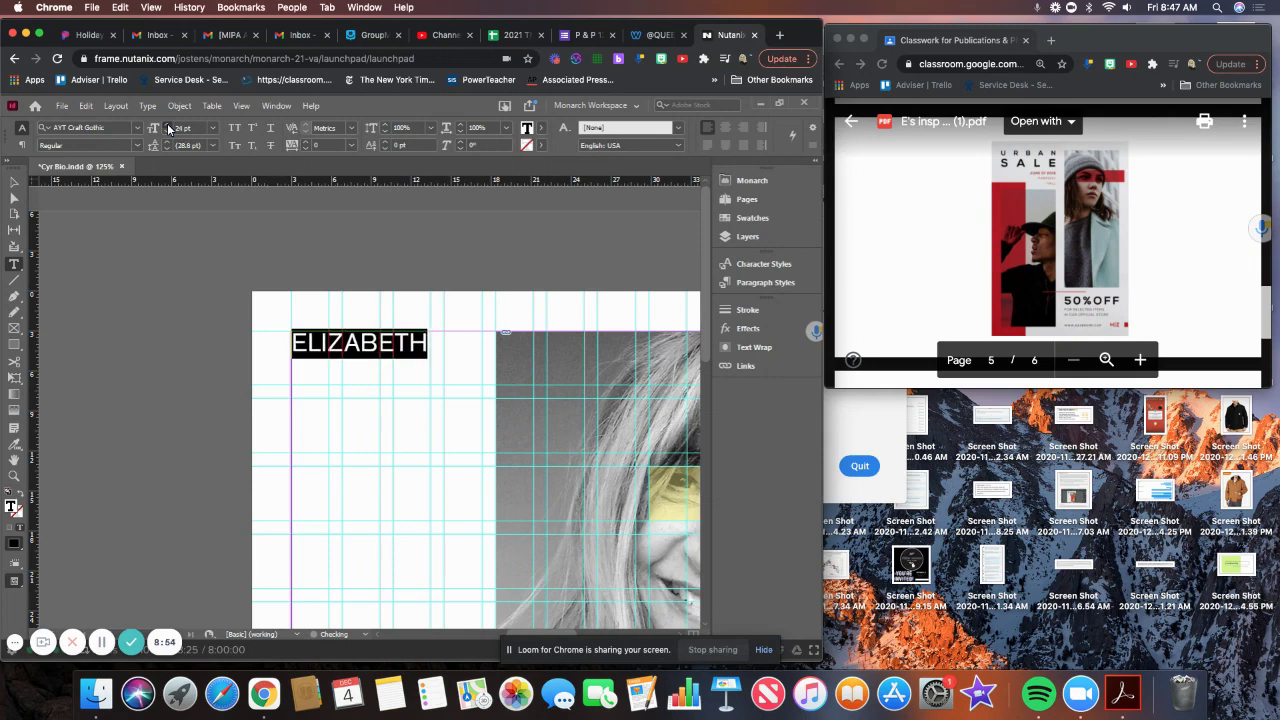
pyautogui.click(168, 127)
pyautogui.click(168, 127)
pyautogui.click(168, 127)
pyautogui.click(168, 127)
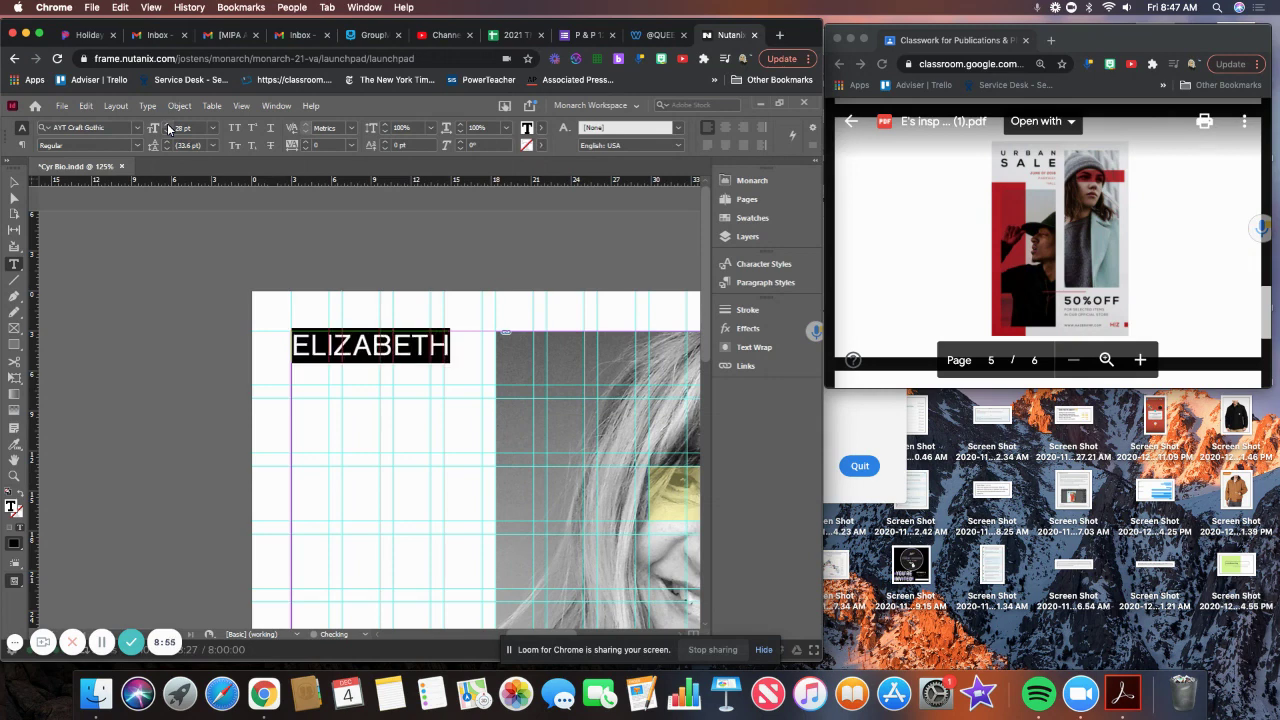
# Raise ELIZABETH's tracking to 130 to spread the letters.
pyautogui.click(306, 143)
pyautogui.click(306, 143)
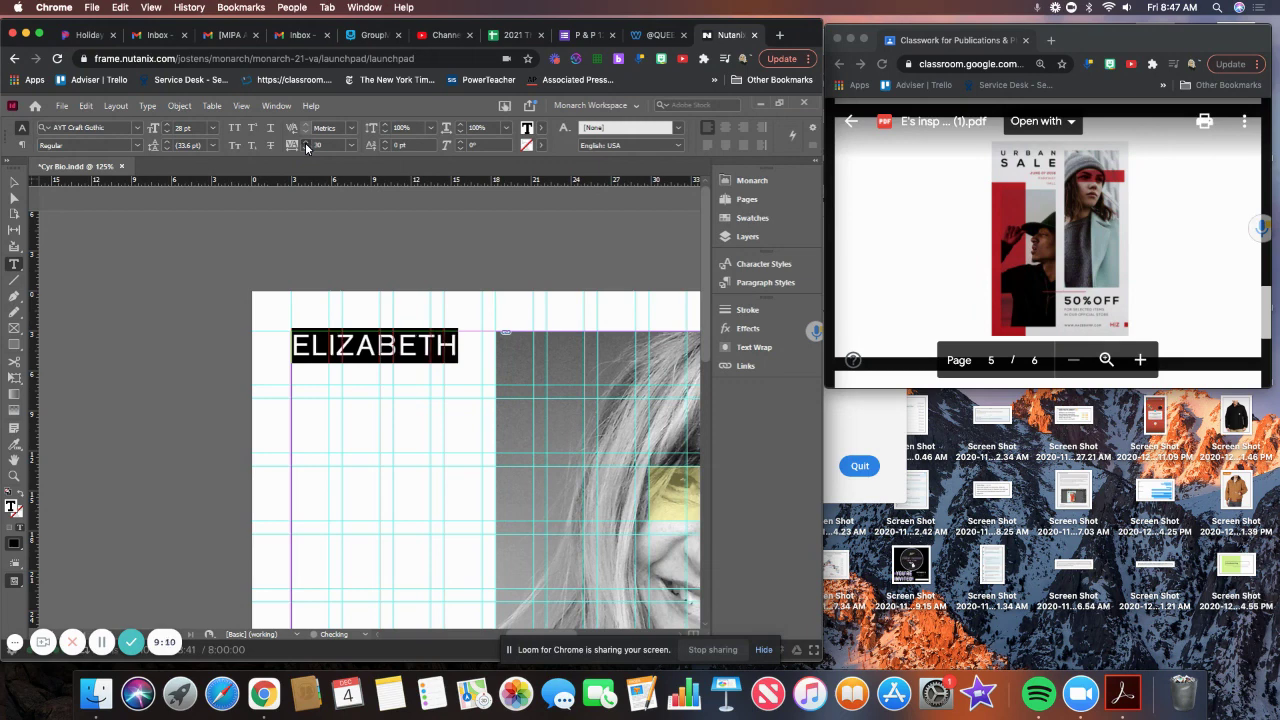
pyautogui.click(306, 143)
pyautogui.click(306, 143)
pyautogui.click(306, 143)
pyautogui.click(306, 143)
pyautogui.click(306, 143)
pyautogui.click(306, 143)
pyautogui.click(306, 143)
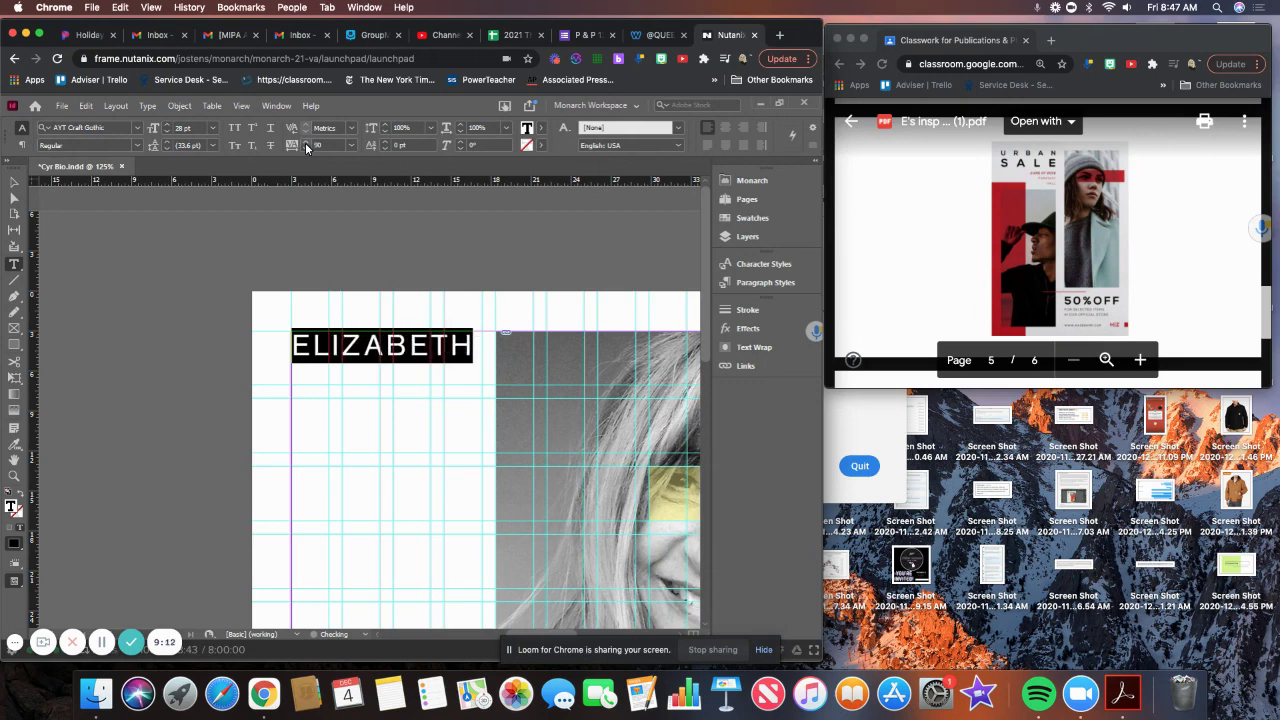
pyautogui.click(306, 143)
pyautogui.click(306, 143)
pyautogui.click(306, 143)
pyautogui.click(306, 143)
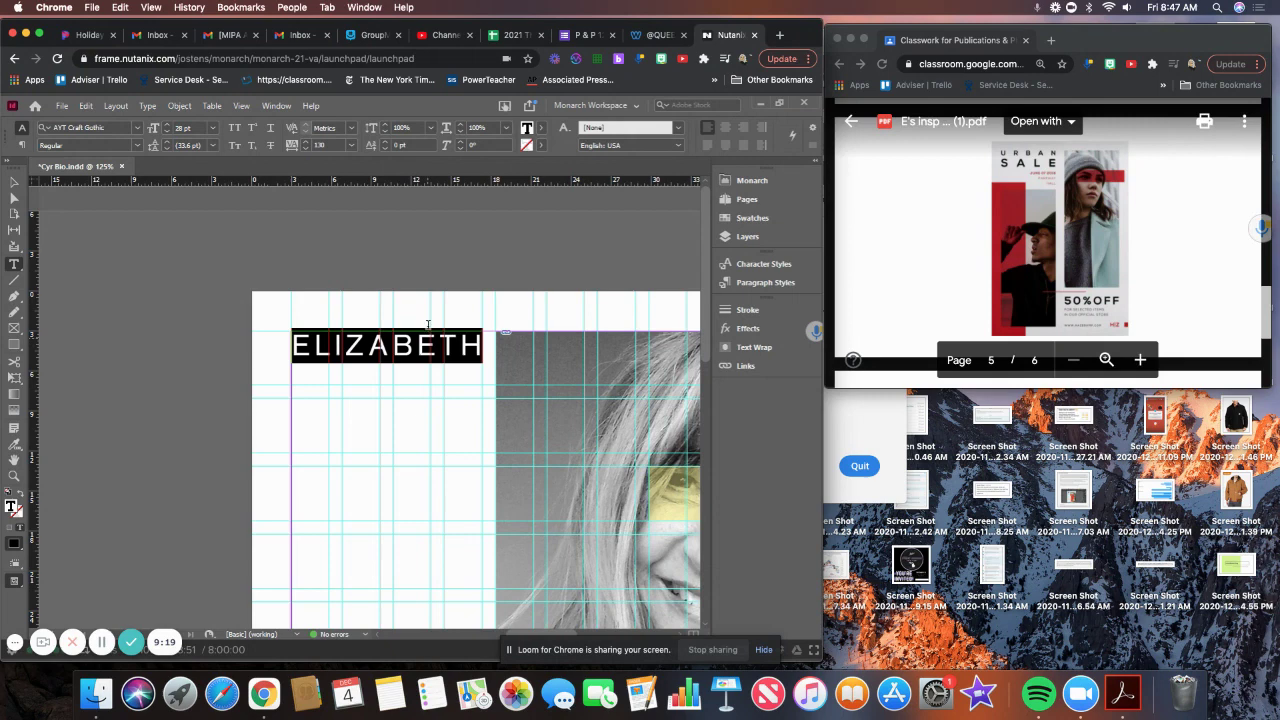
pyautogui.click(16, 182)
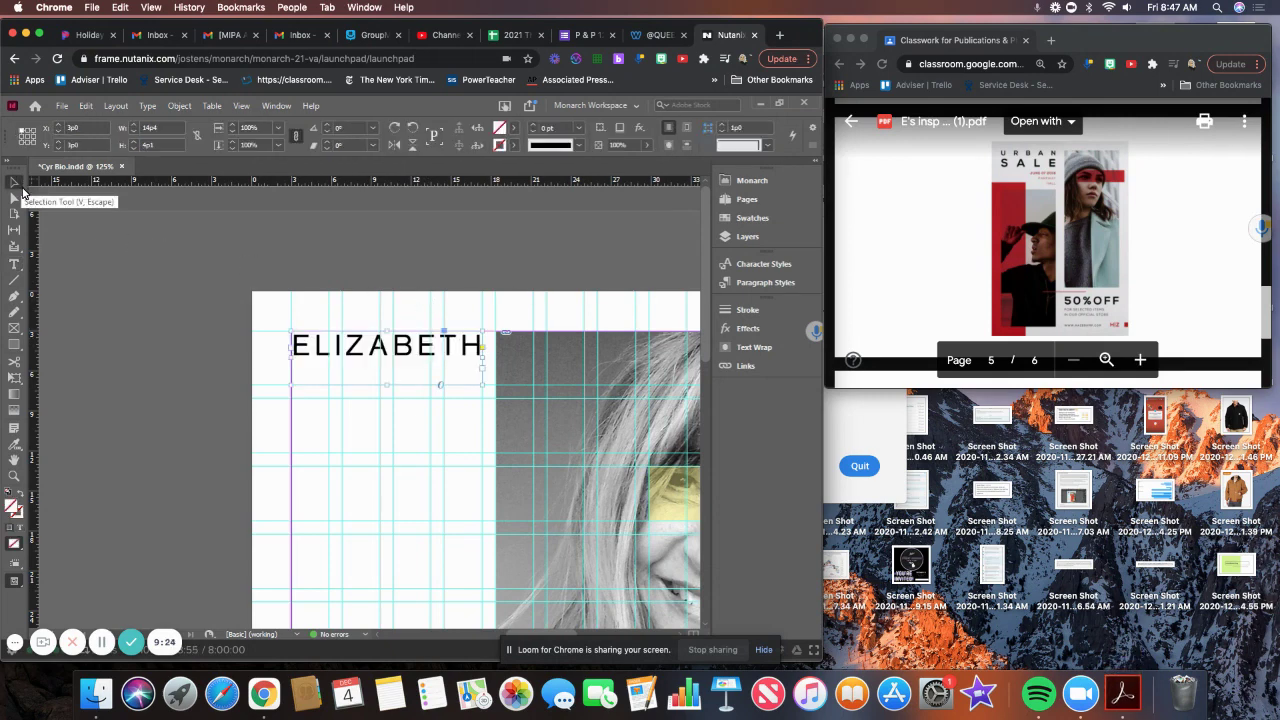
# In Preview mode, select ELIZABETH and apply the Light Condensed style.
pyautogui.press('w')
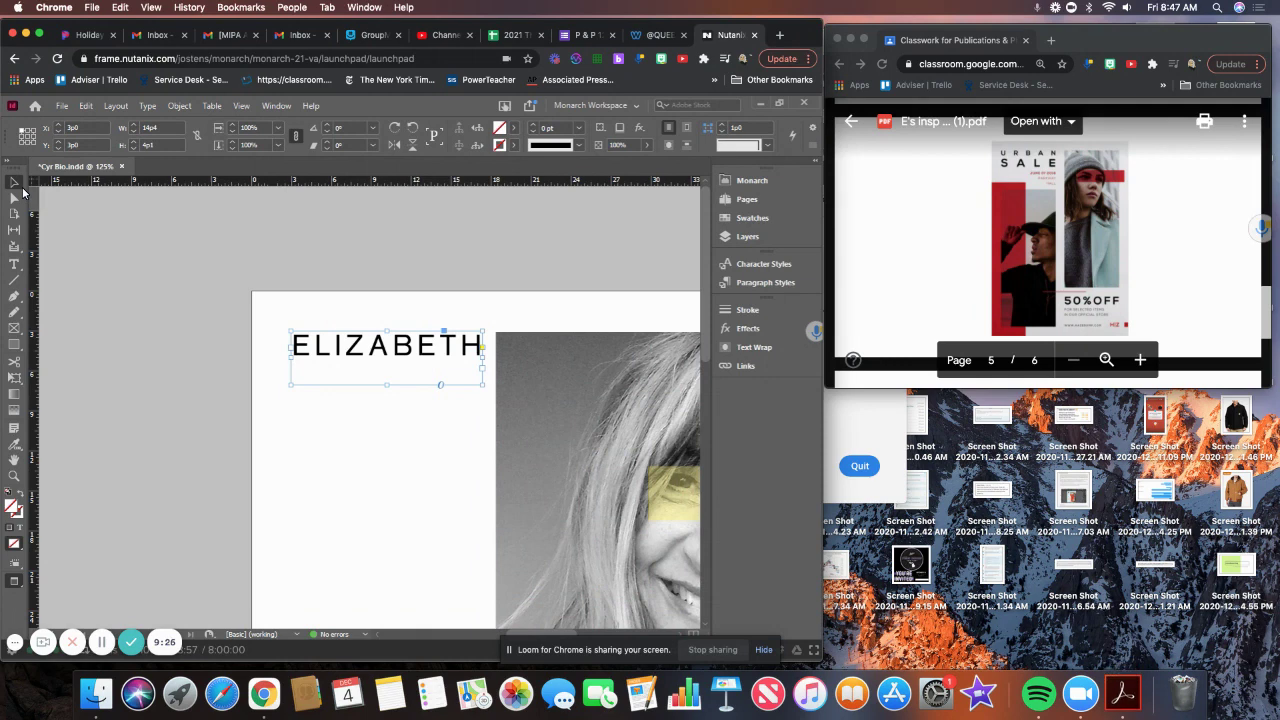
pyautogui.doubleClick(400, 347)
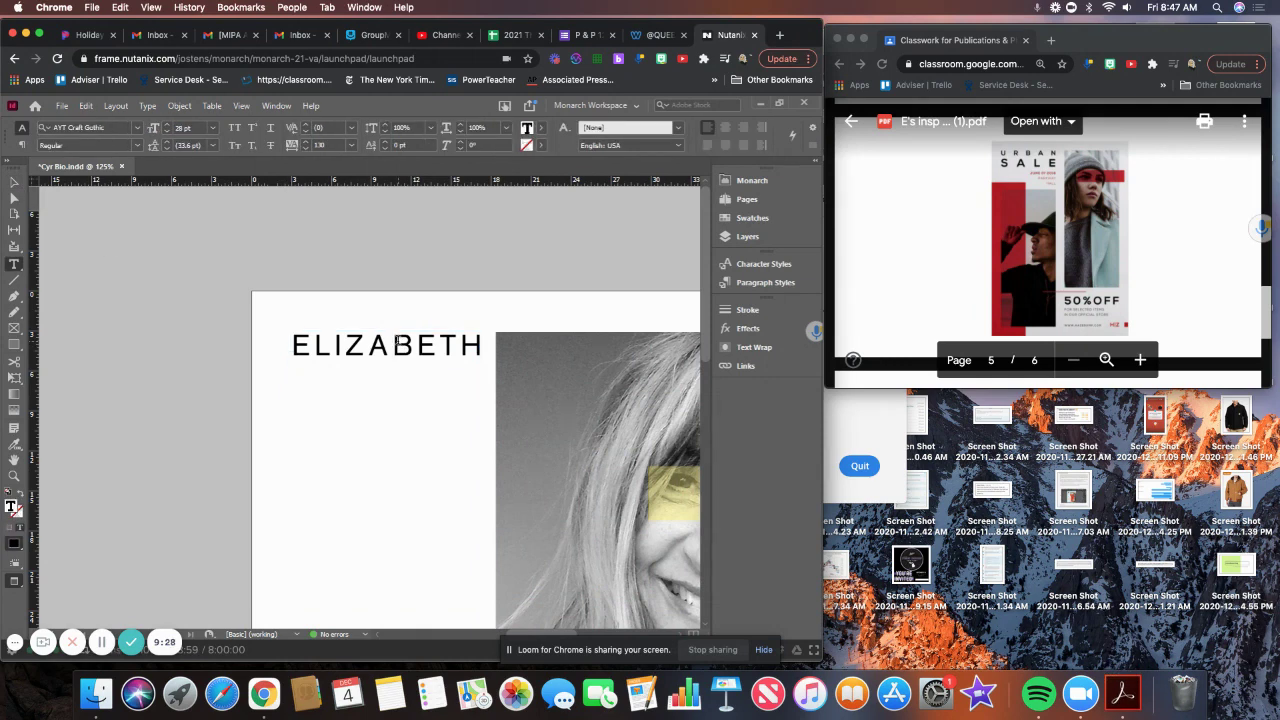
pyautogui.doubleClick(399, 345)
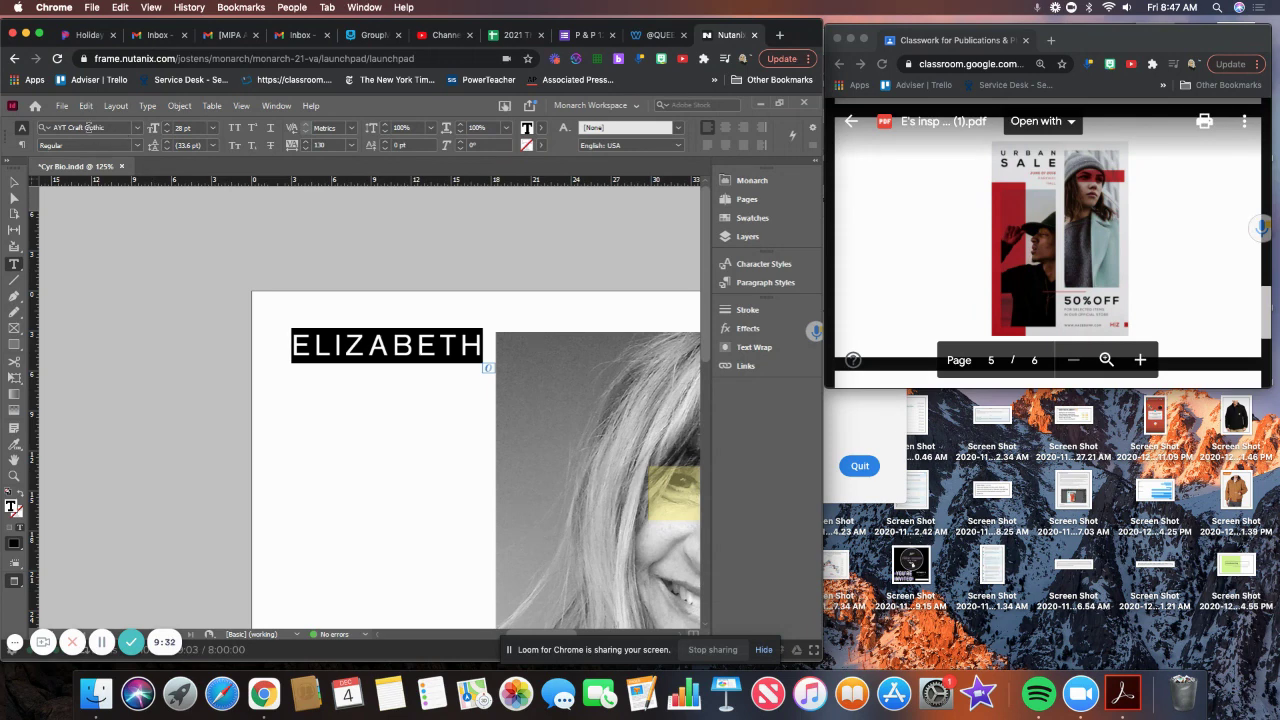
pyautogui.click(136, 146)
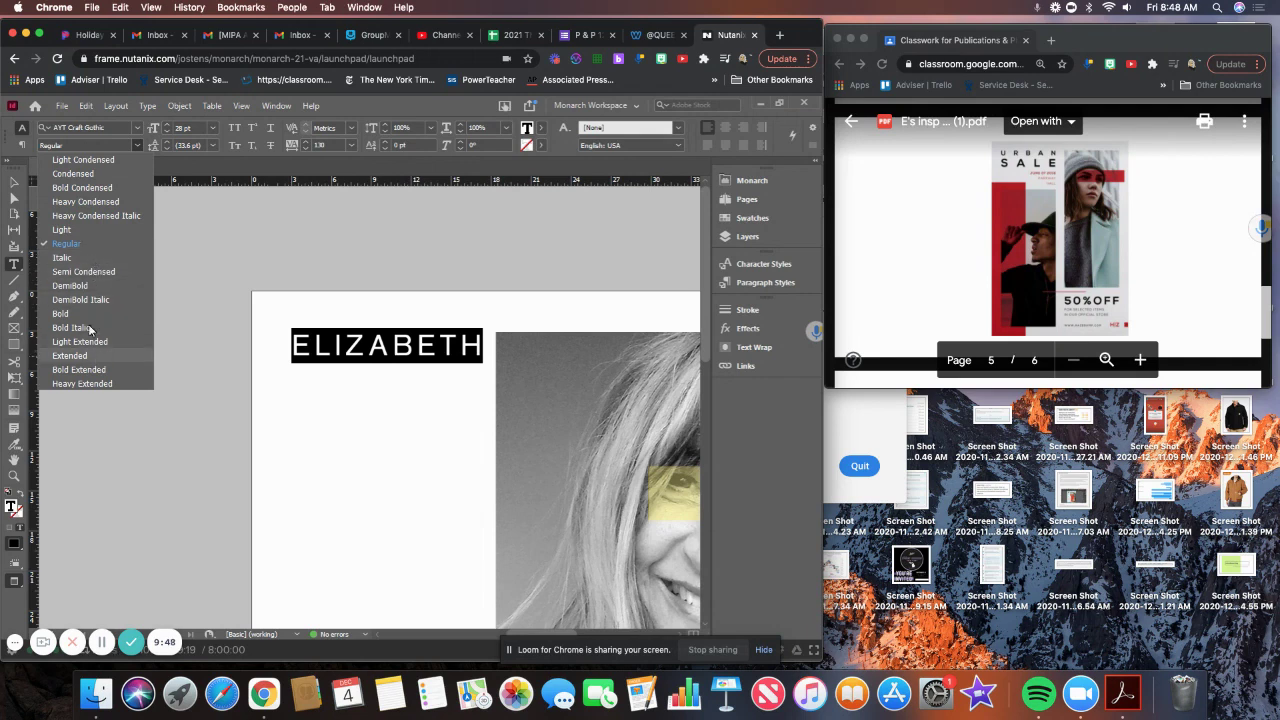
pyautogui.click(97, 162)
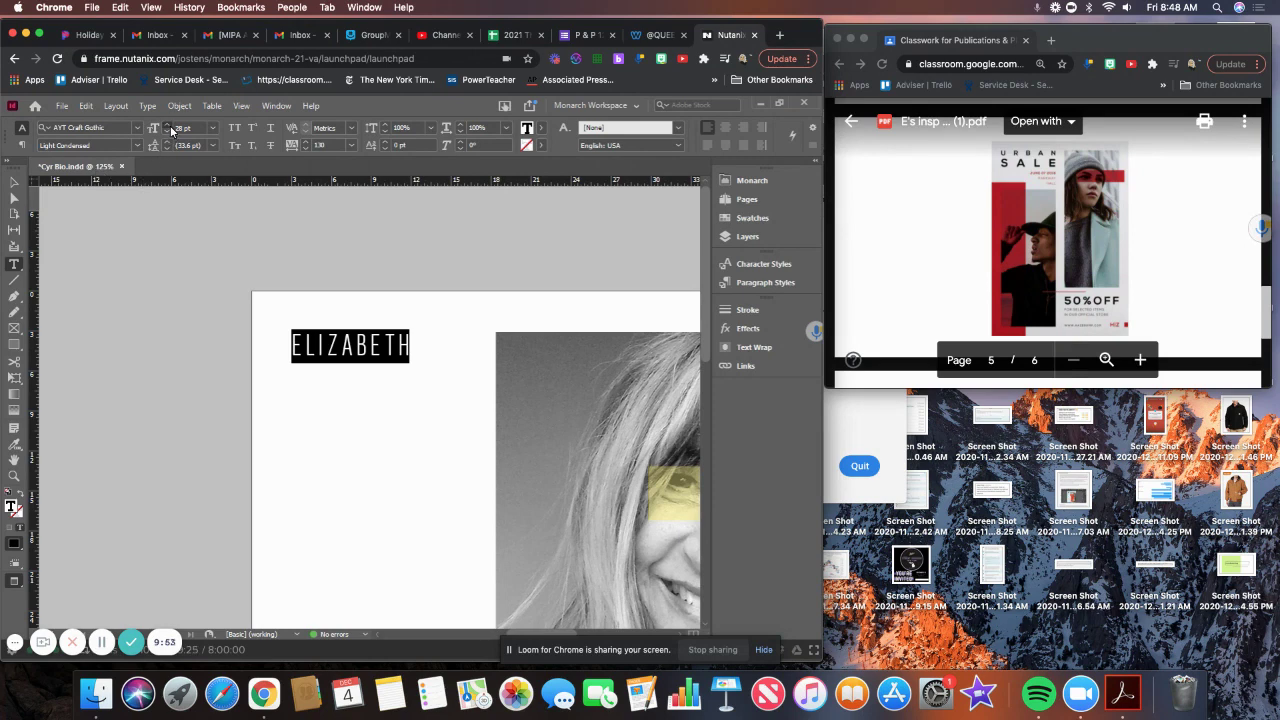
# Increase ELIZABETH to 34 pt with tracking 180.
pyautogui.click(168, 127)
pyautogui.click(168, 127)
pyautogui.click(168, 127)
pyautogui.click(168, 127)
pyautogui.click(168, 127)
pyautogui.click(168, 127)
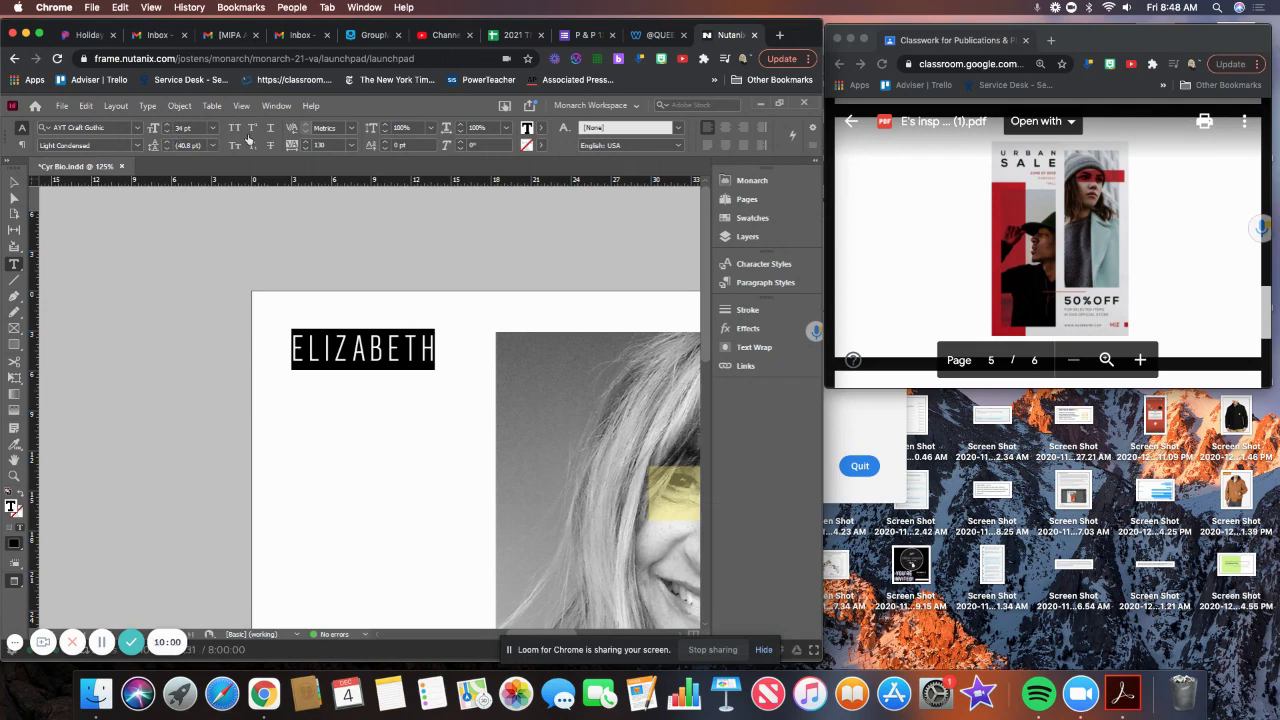
pyautogui.click(305, 142)
pyautogui.click(305, 142)
pyautogui.click(305, 142)
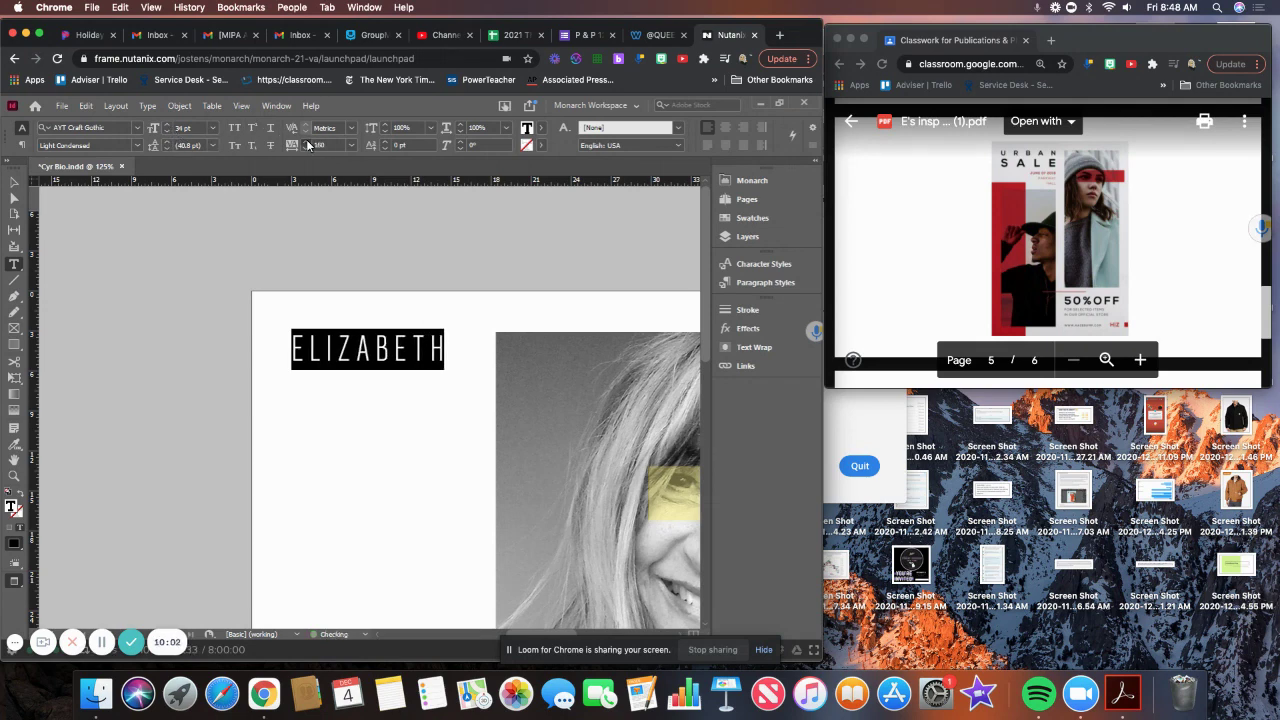
pyautogui.click(305, 142)
pyautogui.click(305, 142)
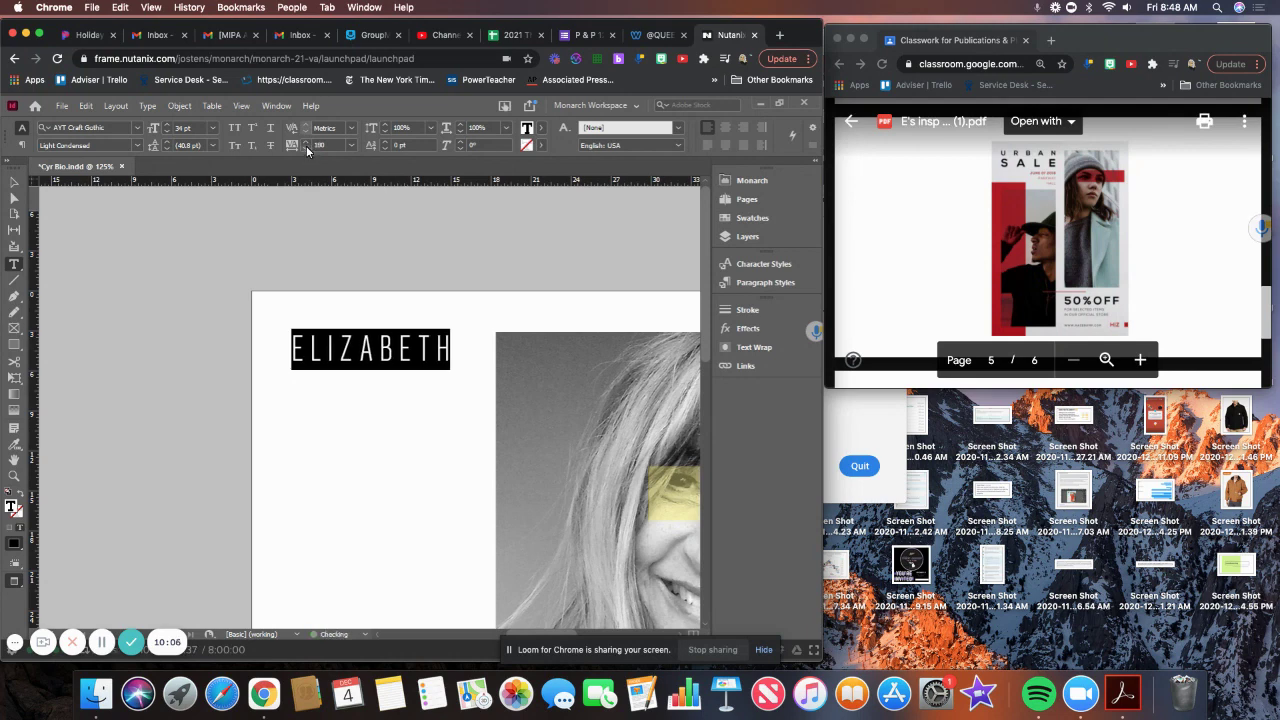
pyautogui.click(339, 323)
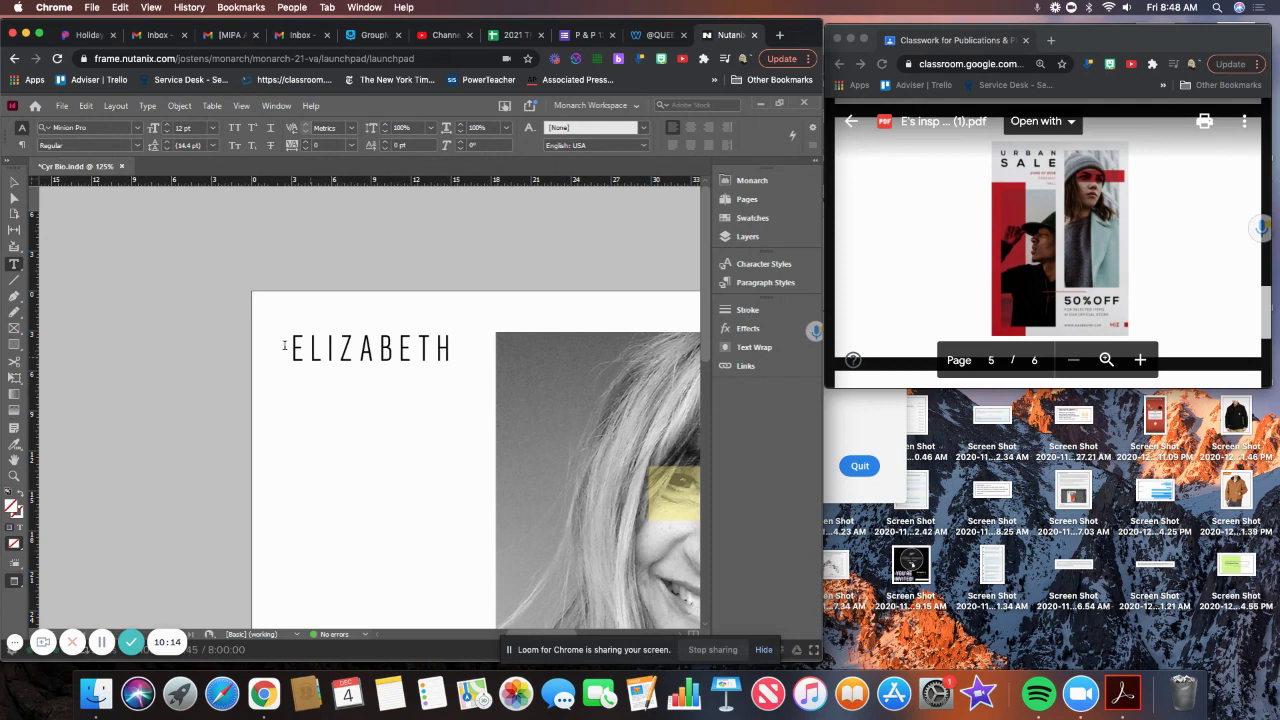
# Show guides again, select ELIZABETH and raise its size from 34 pt to 41 pt.
pyautogui.click(15, 181)
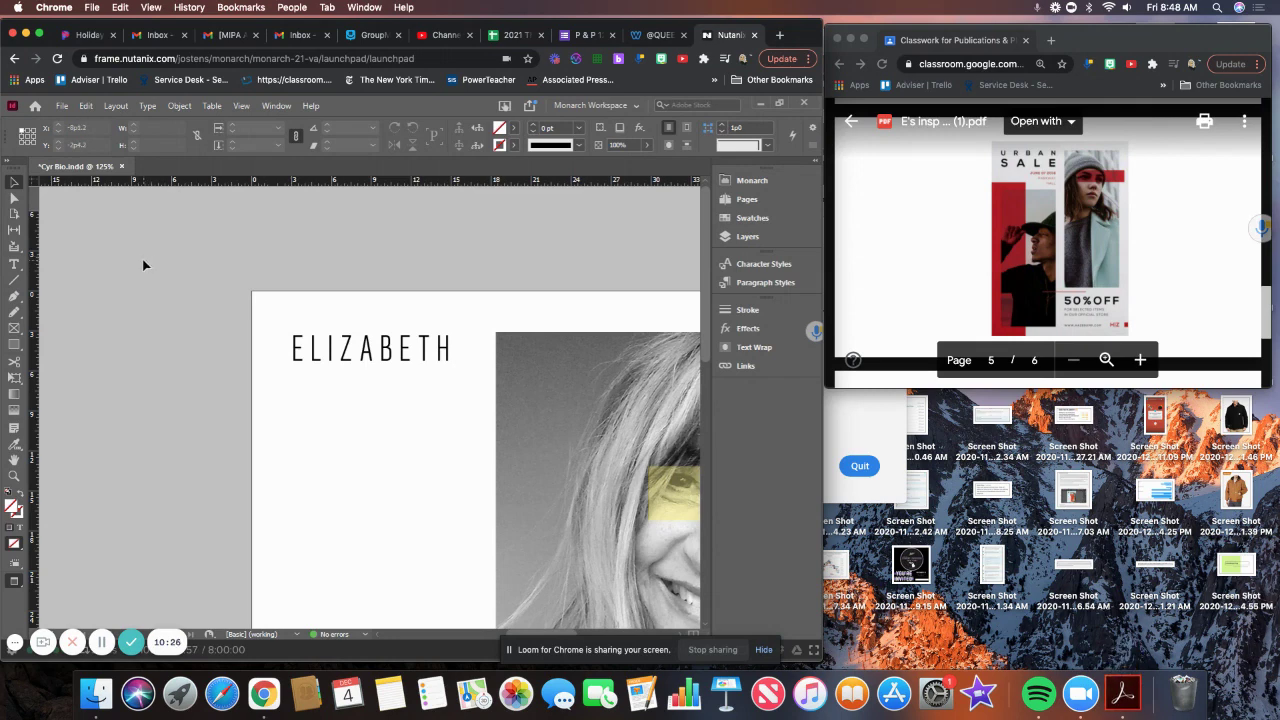
pyautogui.press('w')
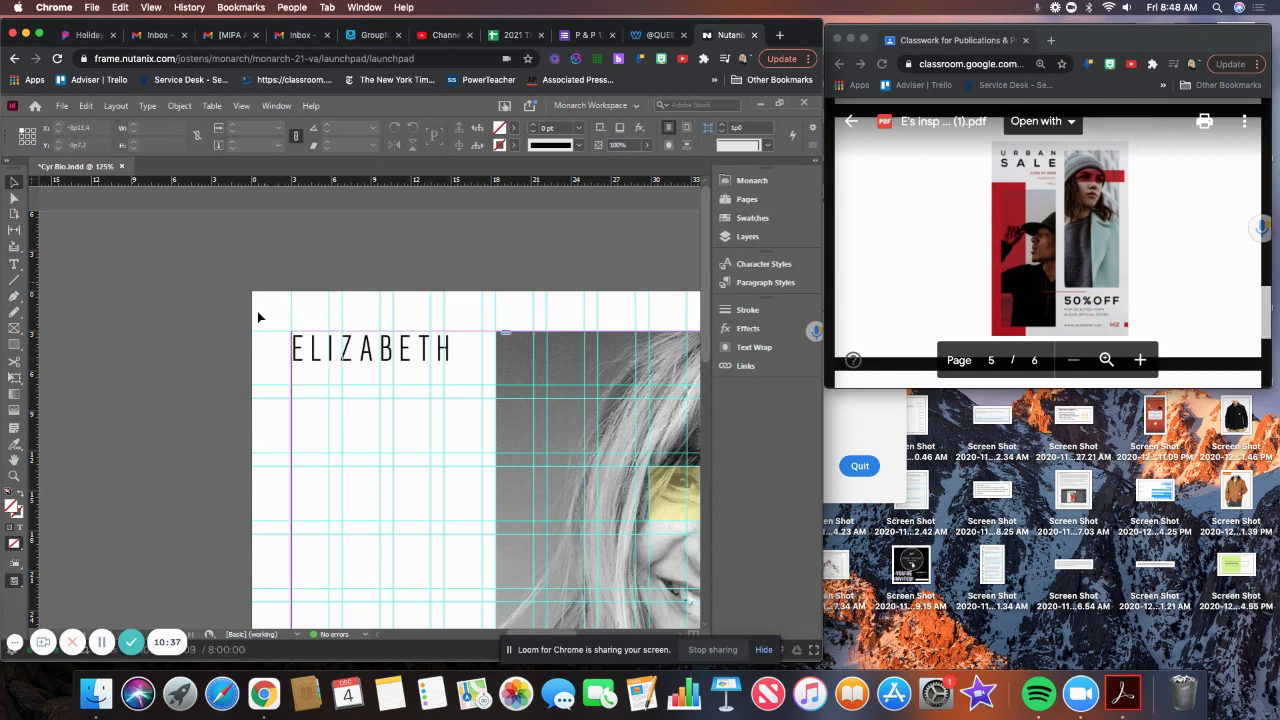
pyautogui.doubleClick(436, 354)
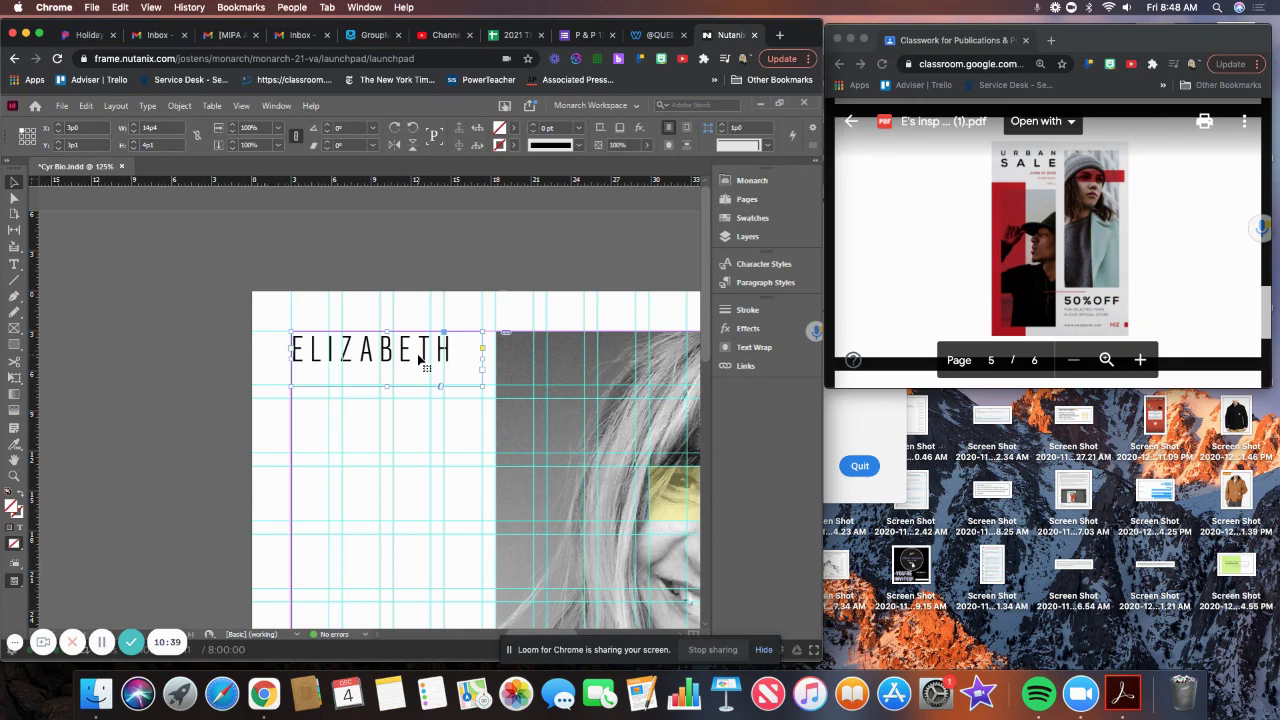
pyautogui.doubleClick(418, 352)
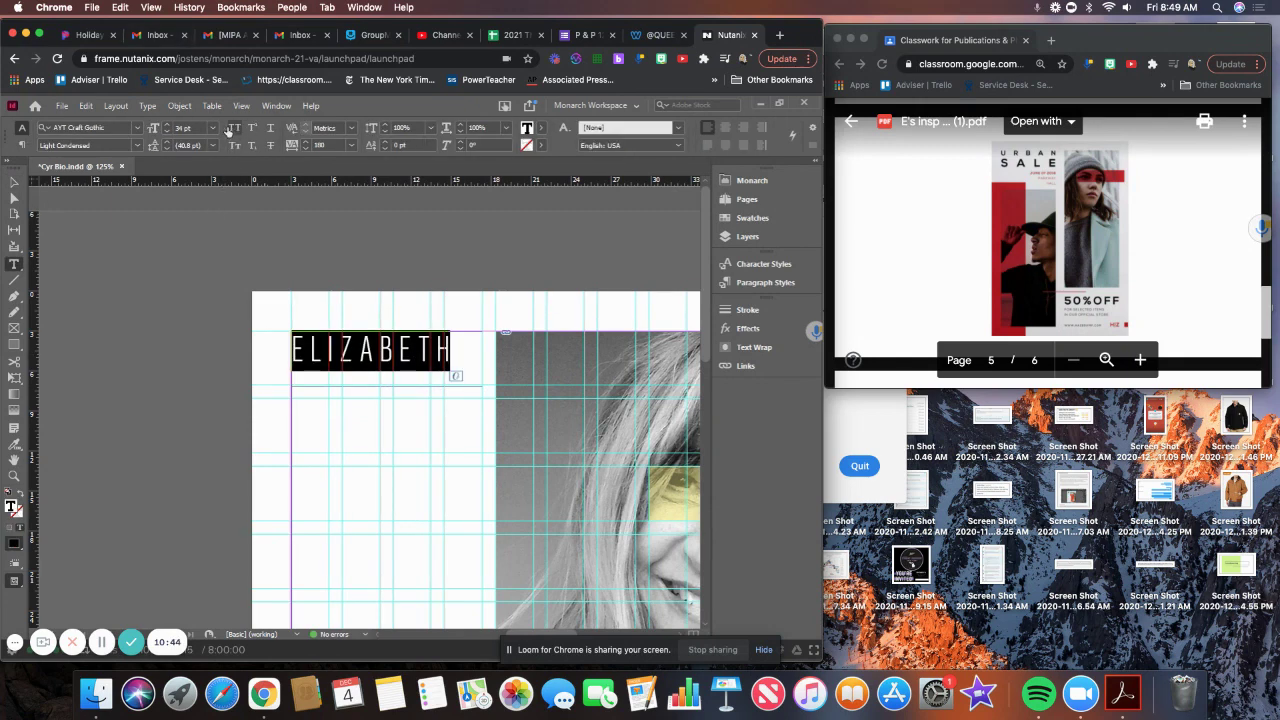
pyautogui.click(167, 126)
pyautogui.click(167, 126)
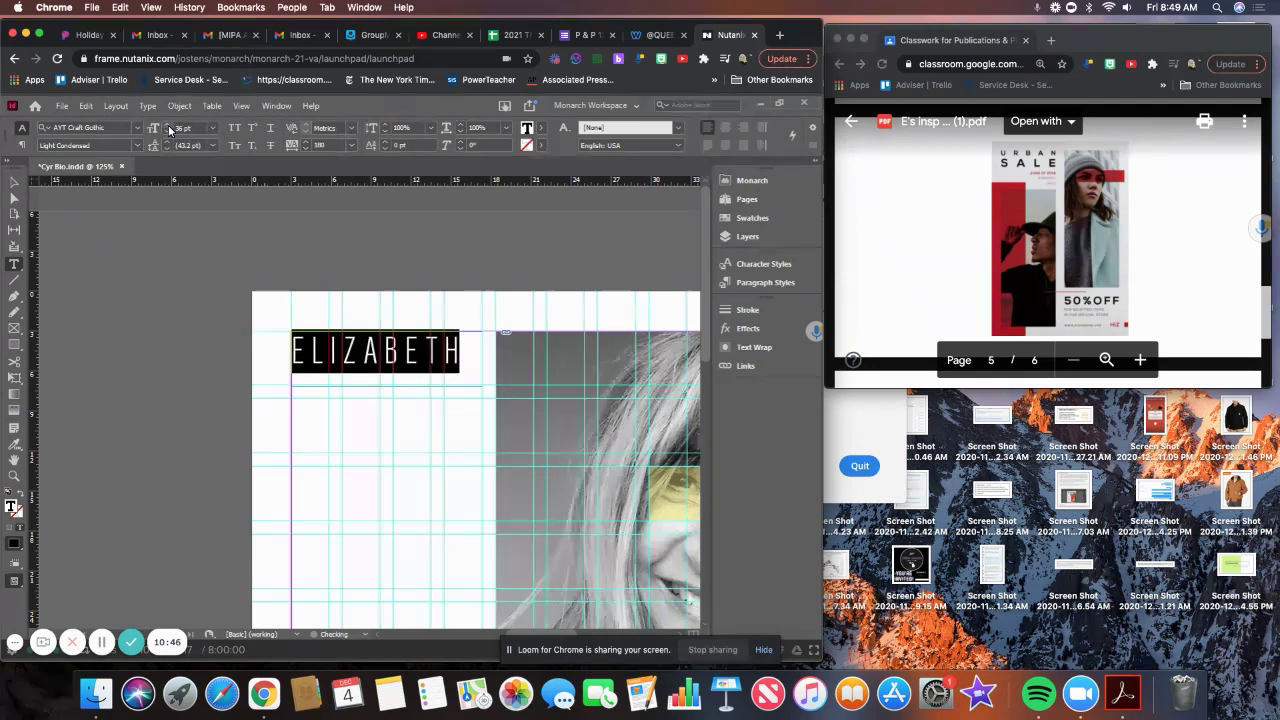
pyautogui.click(167, 126)
pyautogui.click(167, 126)
pyautogui.click(167, 126)
pyautogui.click(167, 126)
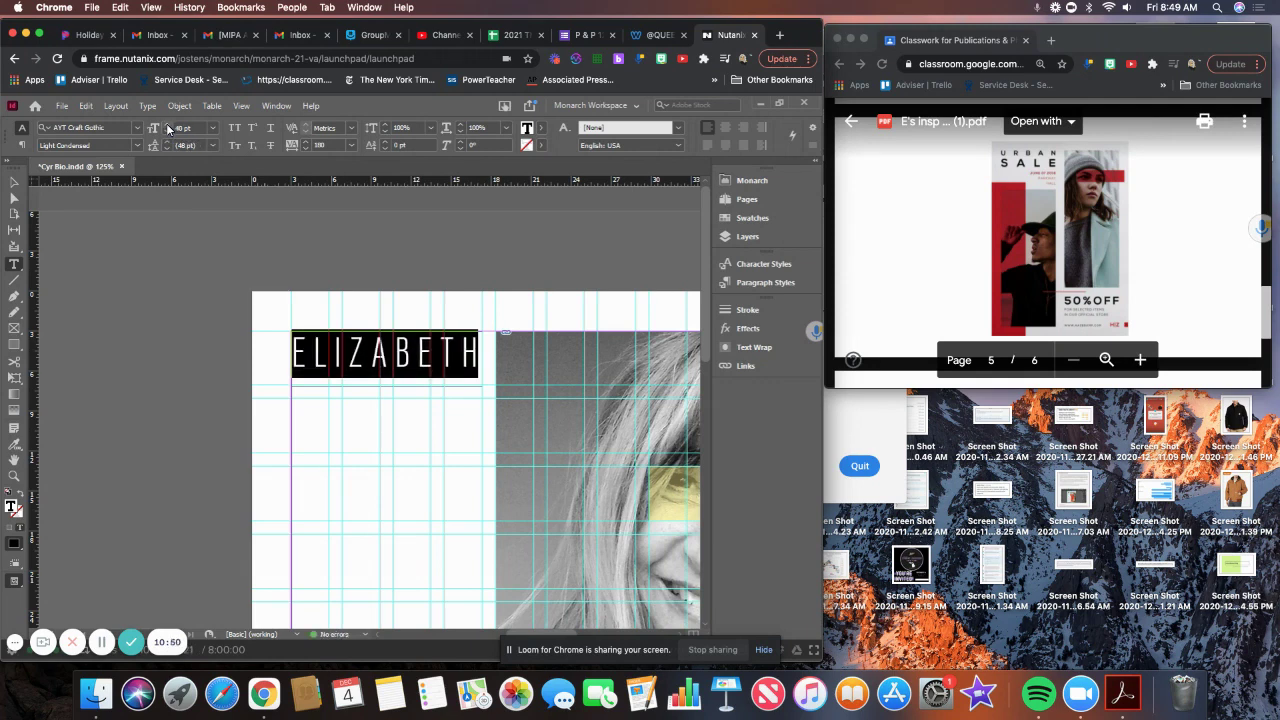
pyautogui.click(167, 126)
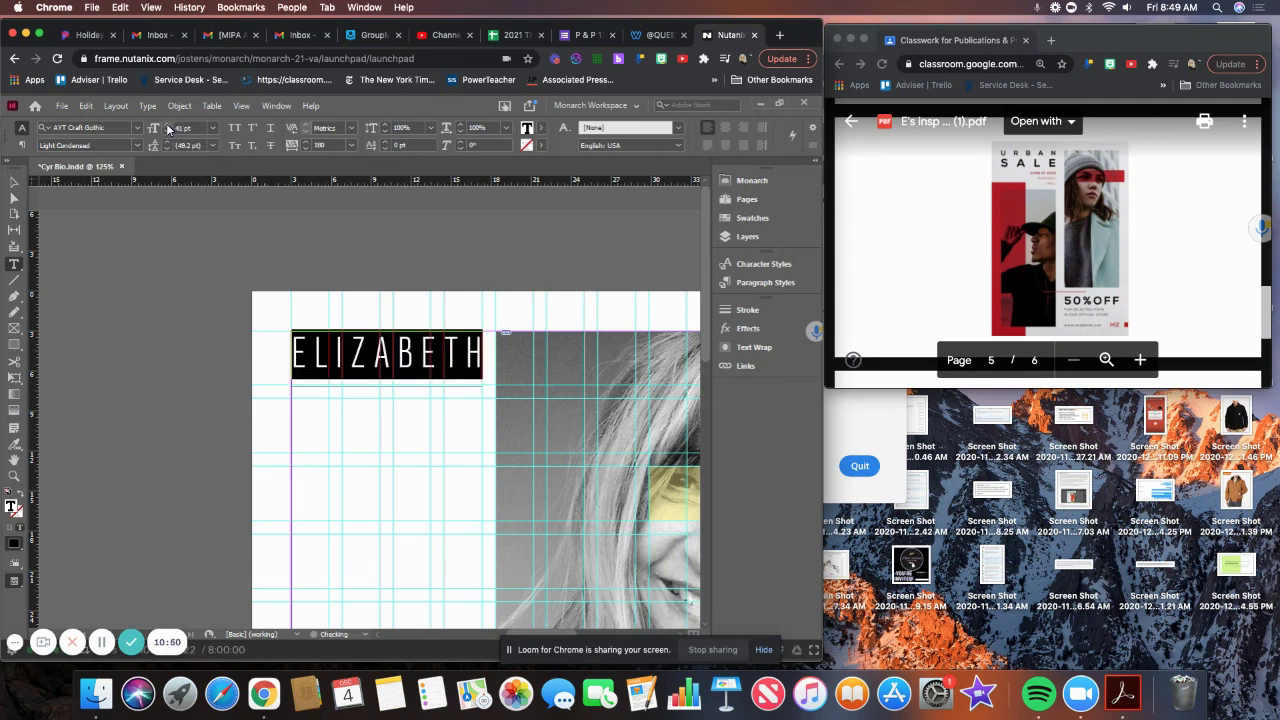
pyautogui.click(166, 296)
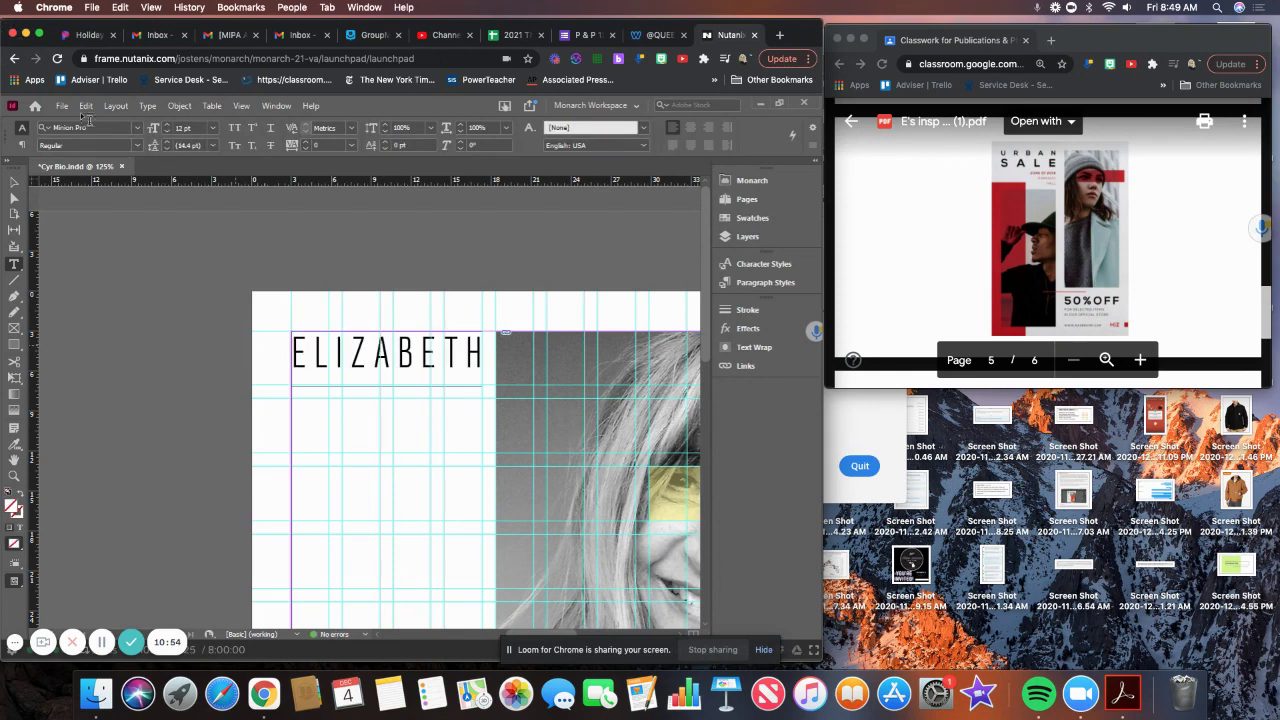
pyautogui.click(15, 182)
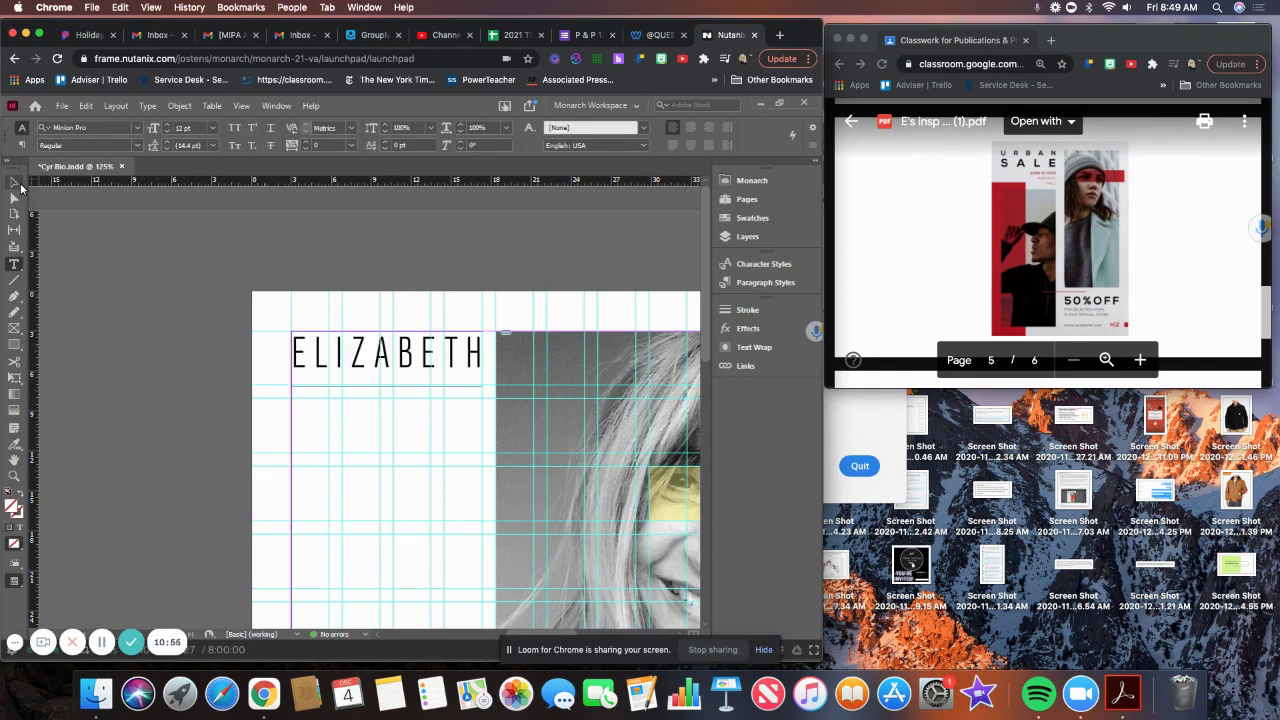
# Paste the copied agenda text frame onto the page and shift the InDesign window right.
pyautogui.click(452, 372)
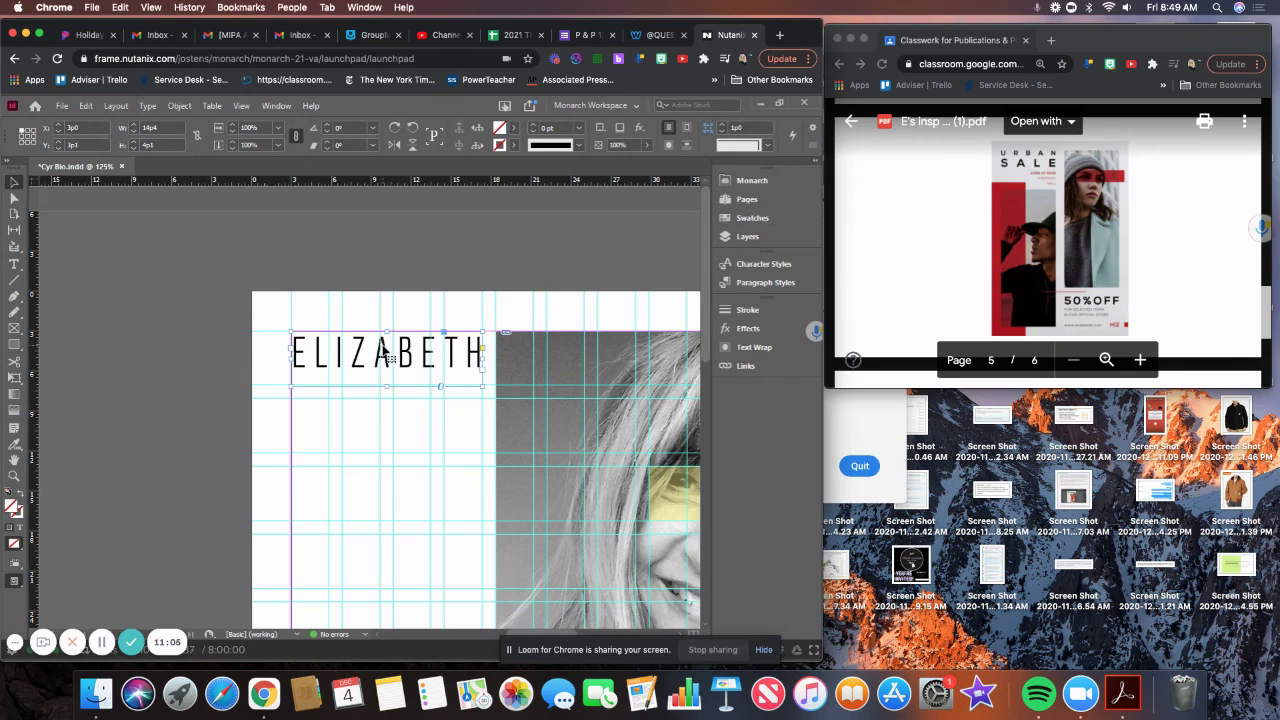
pyautogui.click(421, 313)
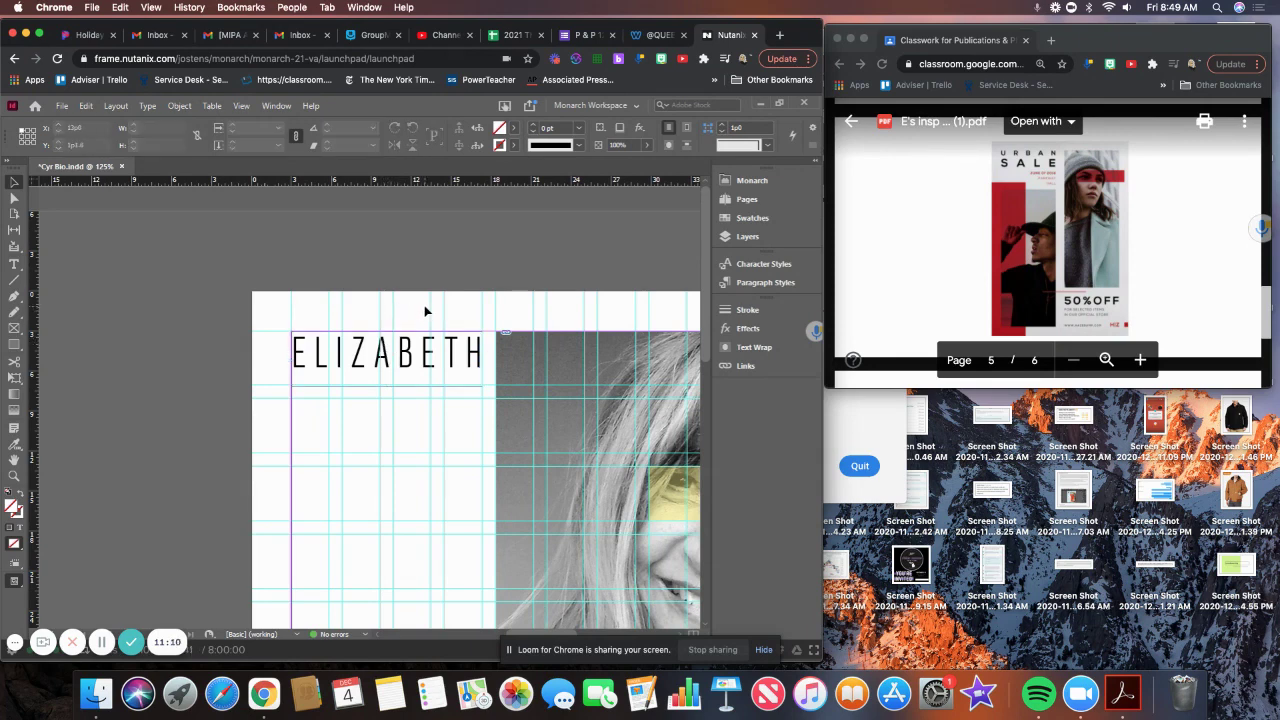
pyautogui.press('super+v')
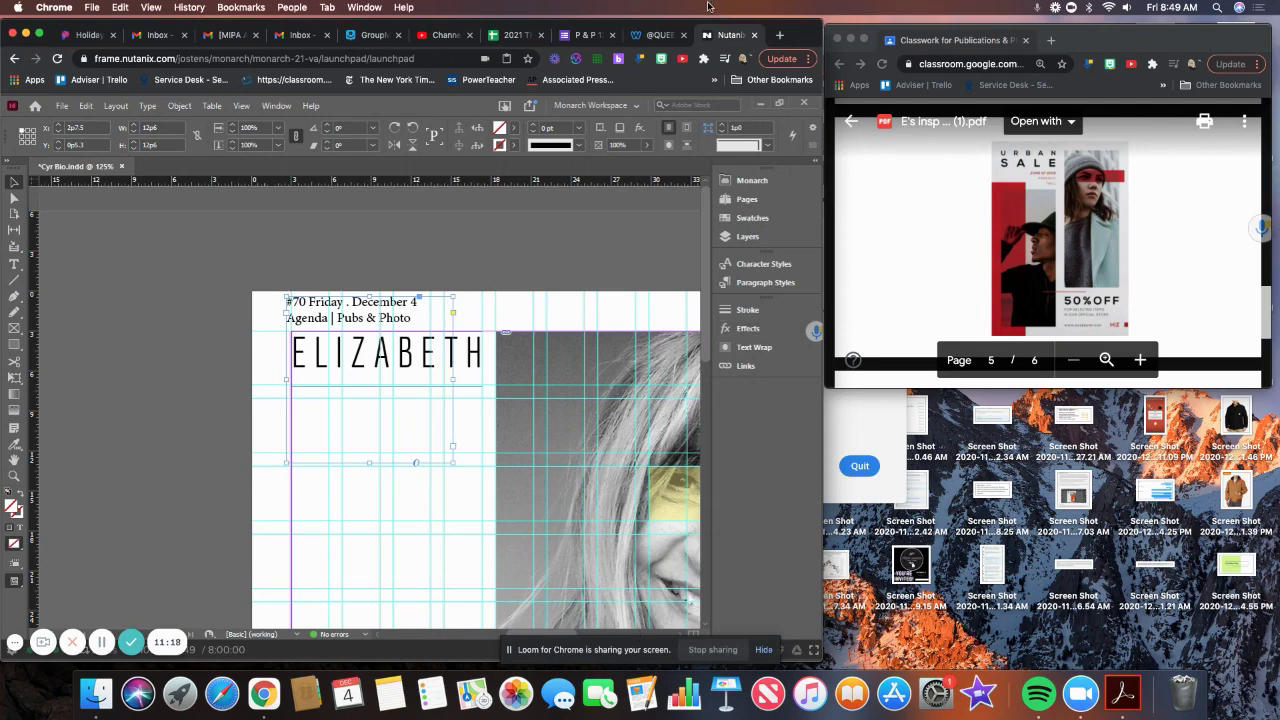
pyautogui.moveTo(806, 30); pyautogui.dragTo(1005, 13)
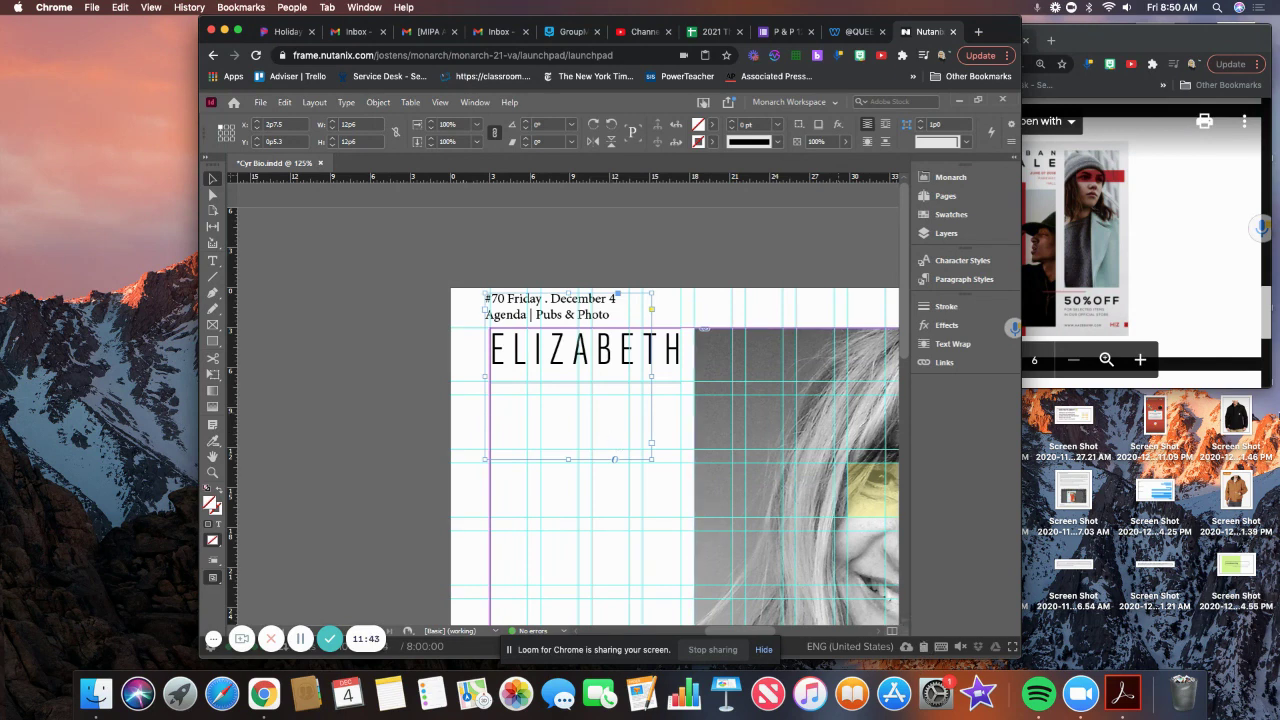
# Delete the stray agenda frame and place a duplicate ELIZABETH frame directly below the original.
pyautogui.press('BackSpace')
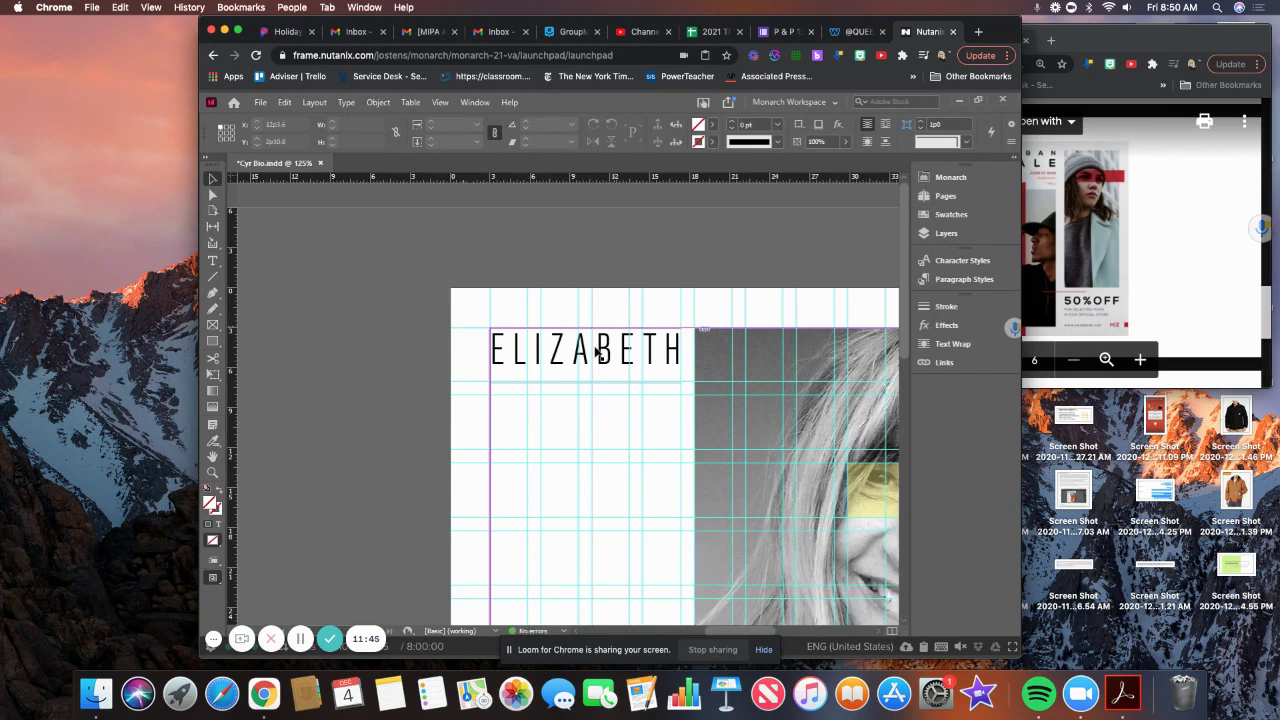
pyautogui.click(601, 360)
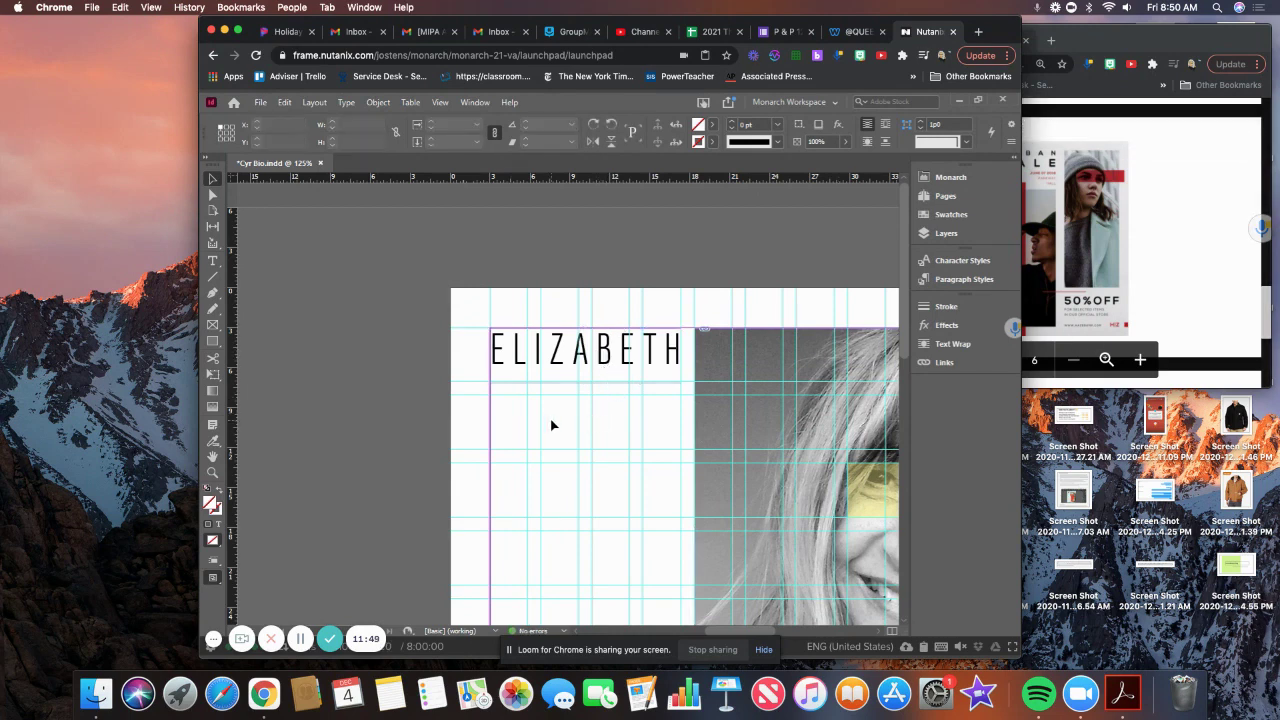
pyautogui.press('super+v')
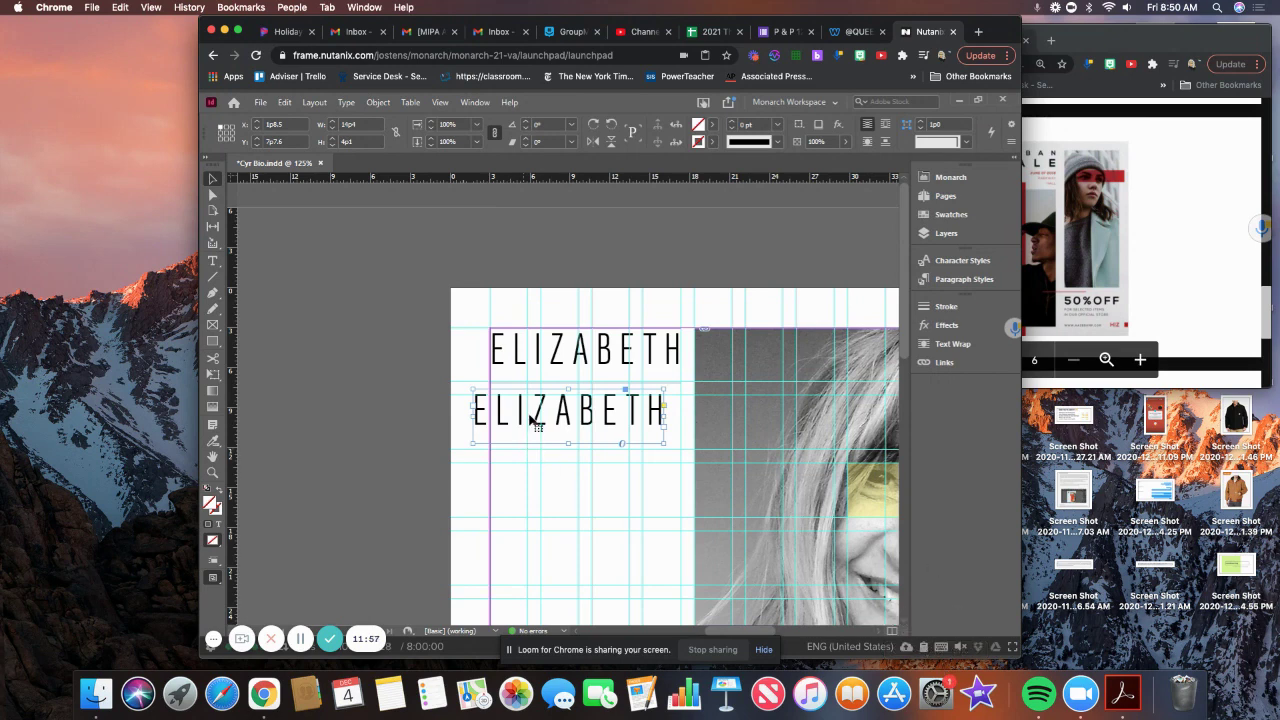
pyautogui.moveTo(535, 418); pyautogui.dragTo(548, 418)
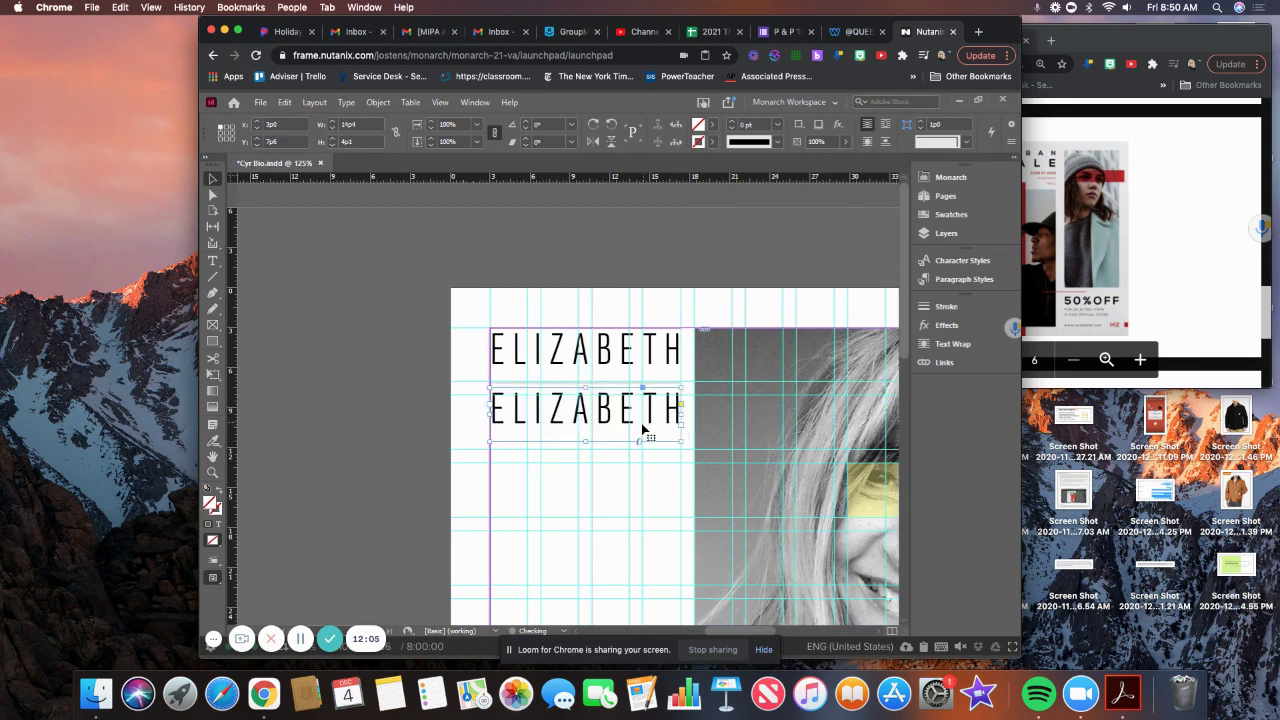
pyautogui.click(481, 316)
pyautogui.click(602, 408)
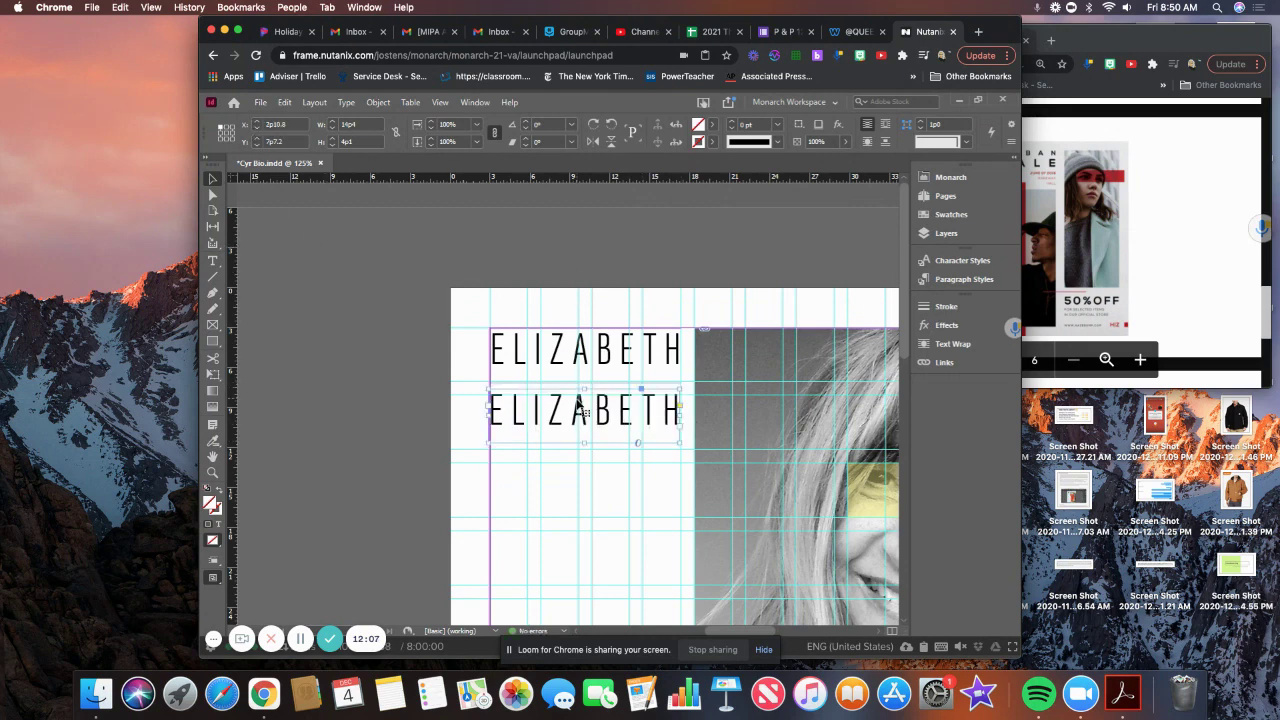
pyautogui.click(338, 296)
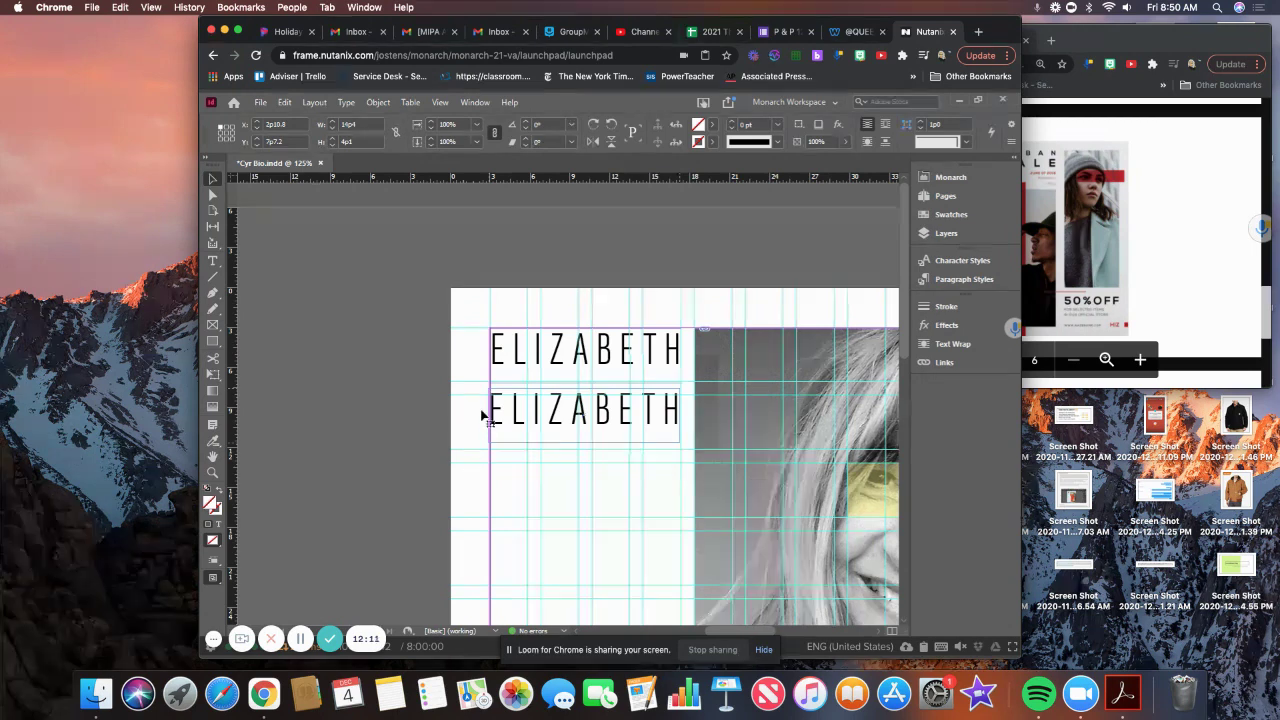
# Replace the lower ELIZABETH with the word CYR and select it.
pyautogui.press('t')
pyautogui.click(540, 414)
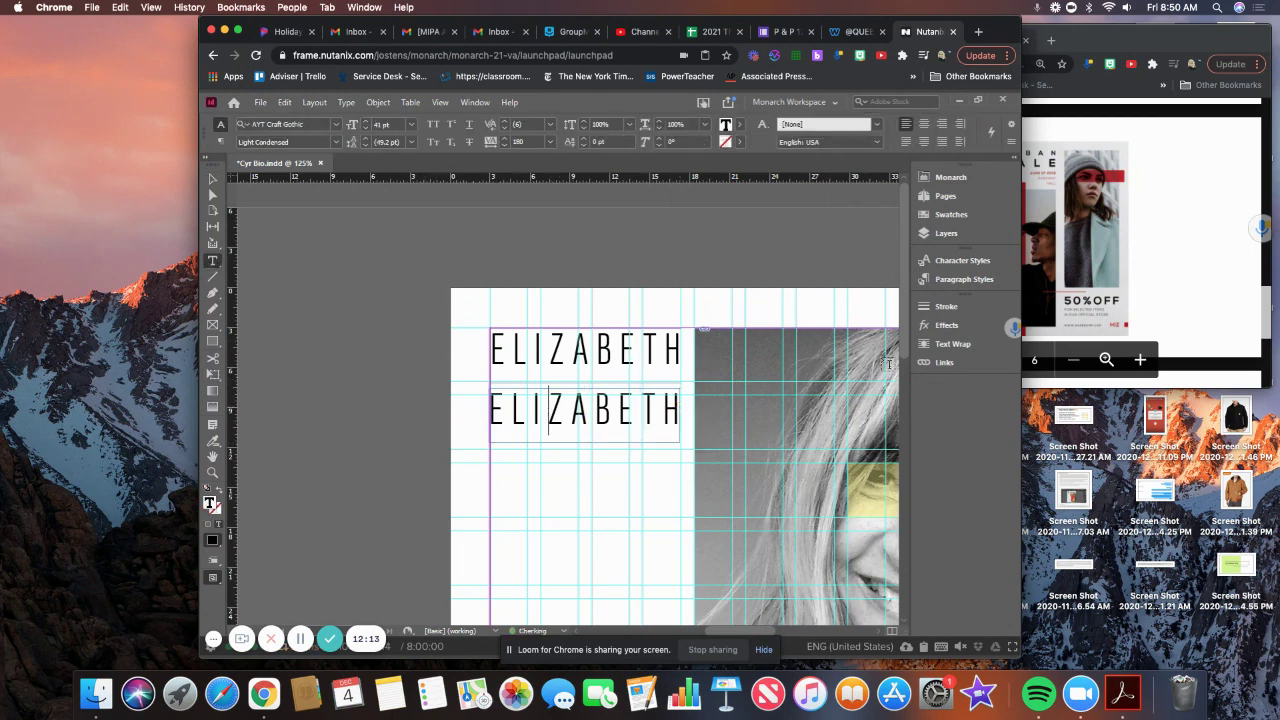
pyautogui.press('Left')
pyautogui.hotkey('shift', 'Right')
pyautogui.hotkey('shift', 'Right')
pyautogui.hotkey('shift', 'Right')
pyautogui.hotkey('shift', 'Right')
pyautogui.hotkey('shift', 'Right')
pyautogui.hotkey('shift', 'Right')
pyautogui.hotkey('shift', 'Right')
pyautogui.hotkey('shift', 'Right')
pyautogui.hotkey('shift', 'Right')
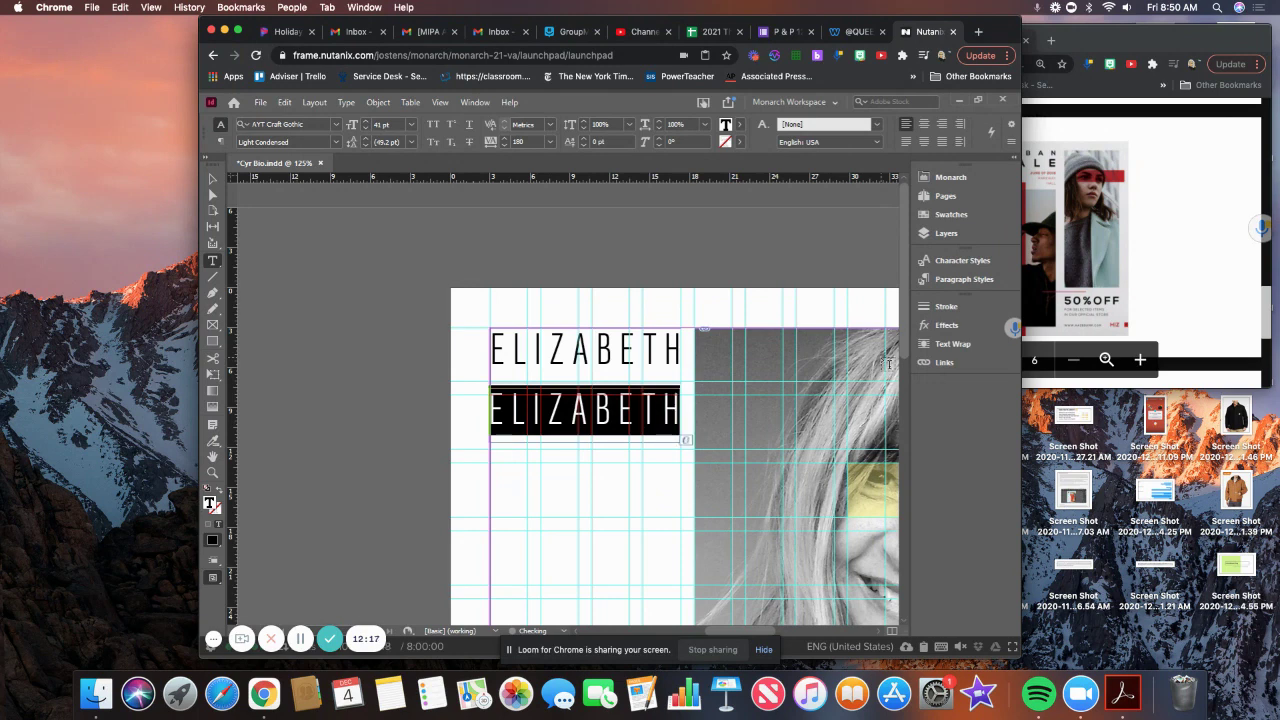
pyautogui.write('CYR')
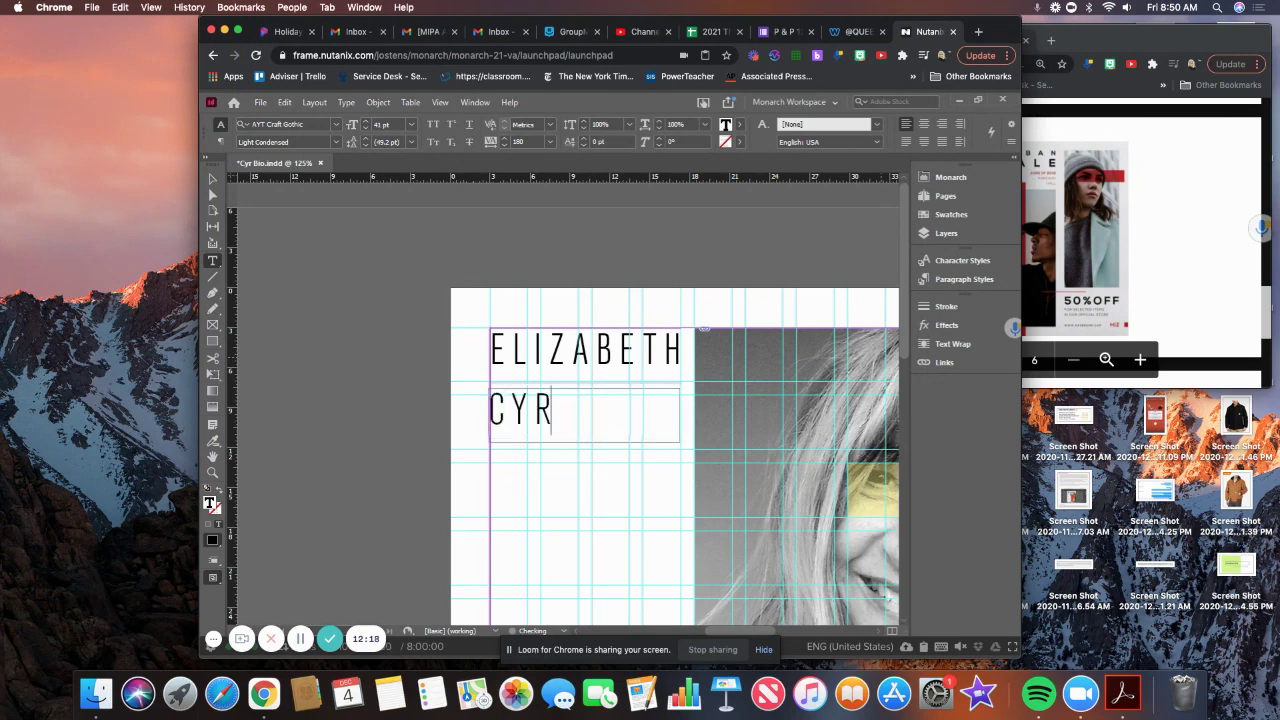
pyautogui.hotkey('shift', 'Left')
pyautogui.hotkey('shift', 'Left')
pyautogui.hotkey('shift', 'Left')
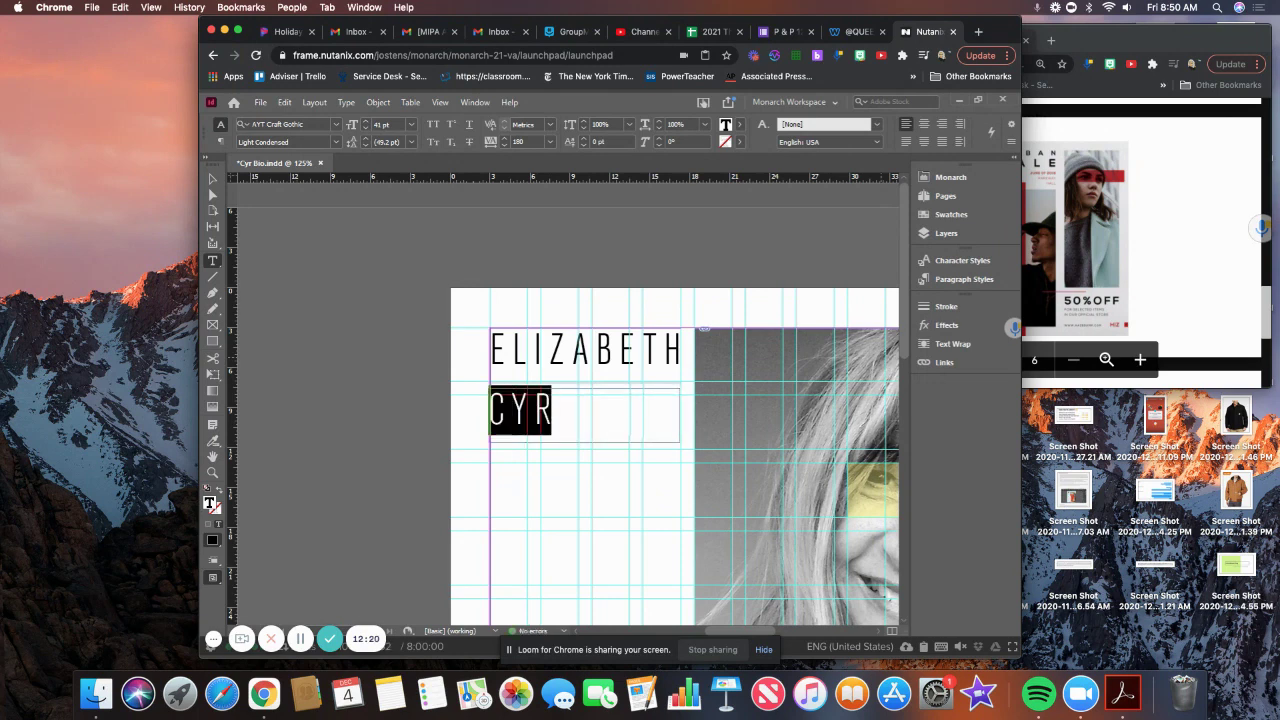
# Try Bold Extended, Heavy Condensed and Bold Condensed on CYR, then settle on Condensed.
pyautogui.click(338, 143)
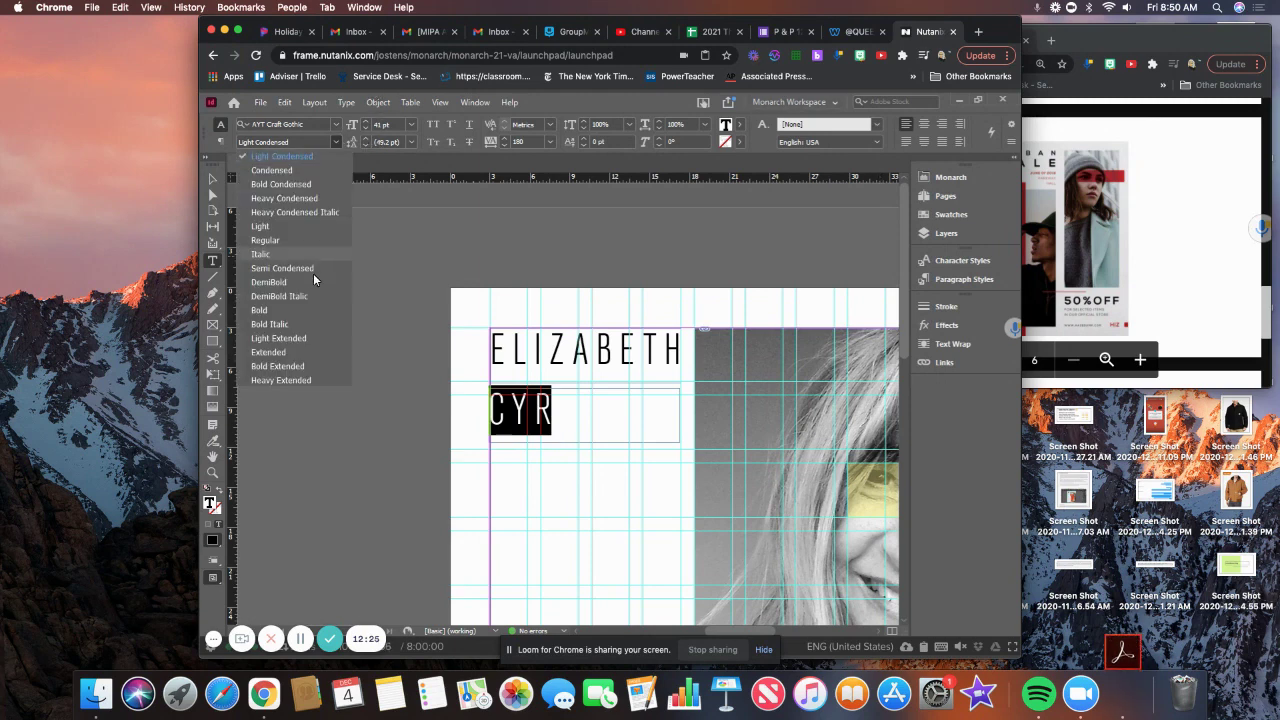
pyautogui.click(295, 367)
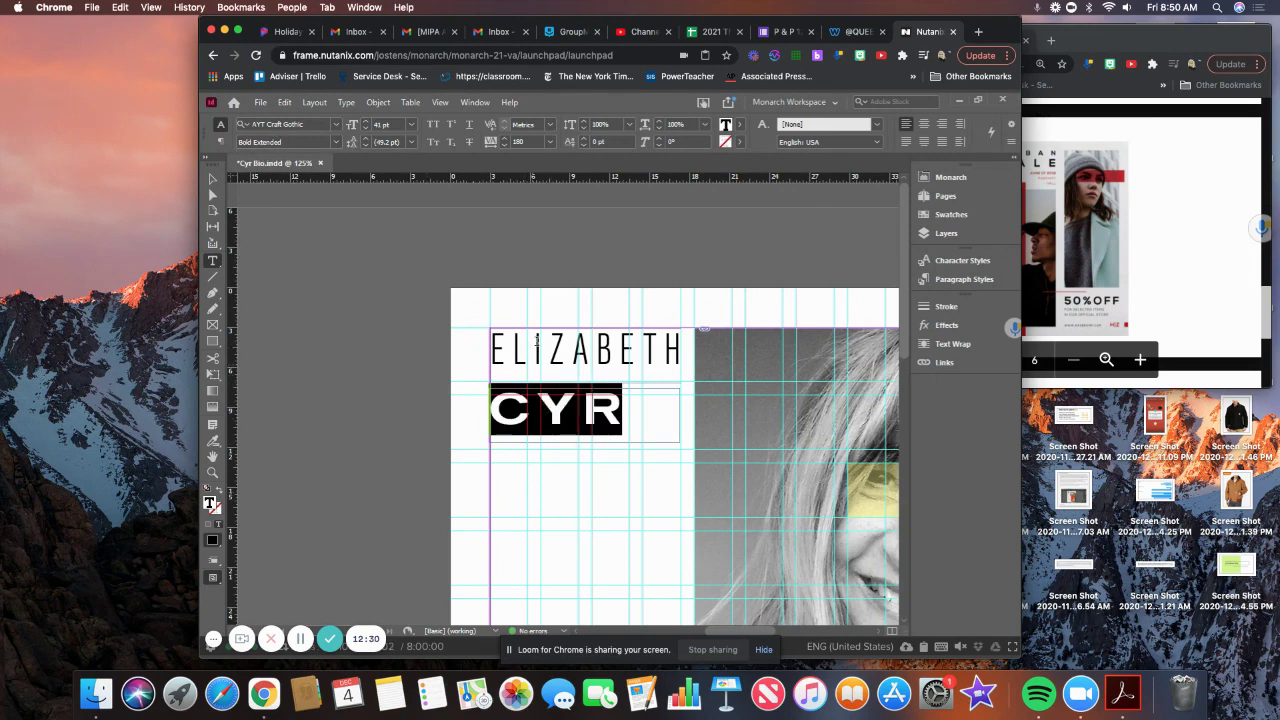
pyautogui.click(337, 143)
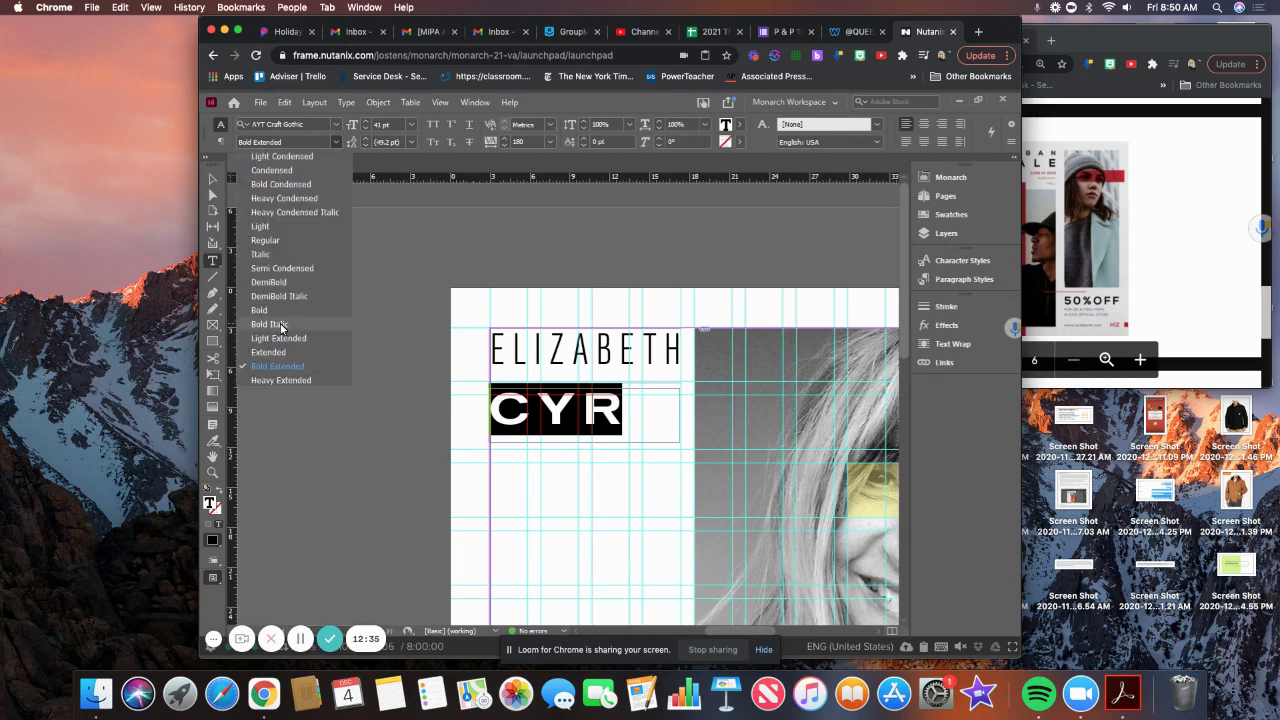
pyautogui.click(284, 199)
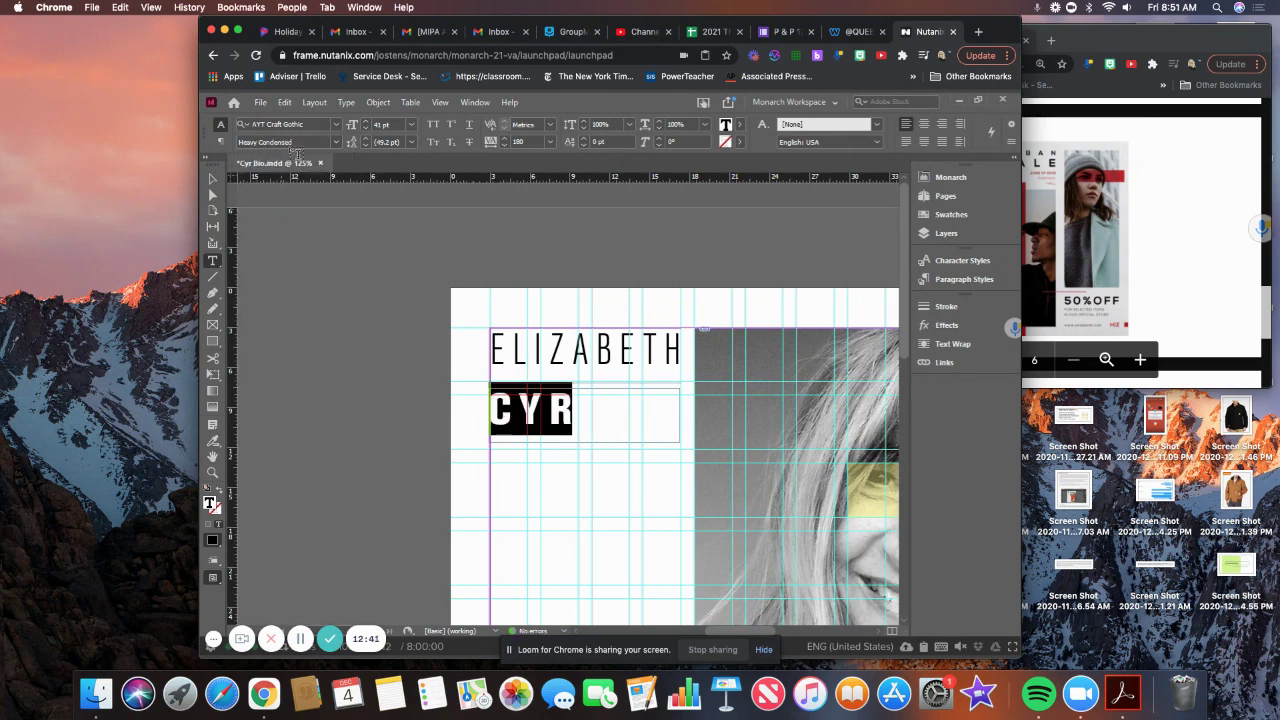
pyautogui.click(336, 142)
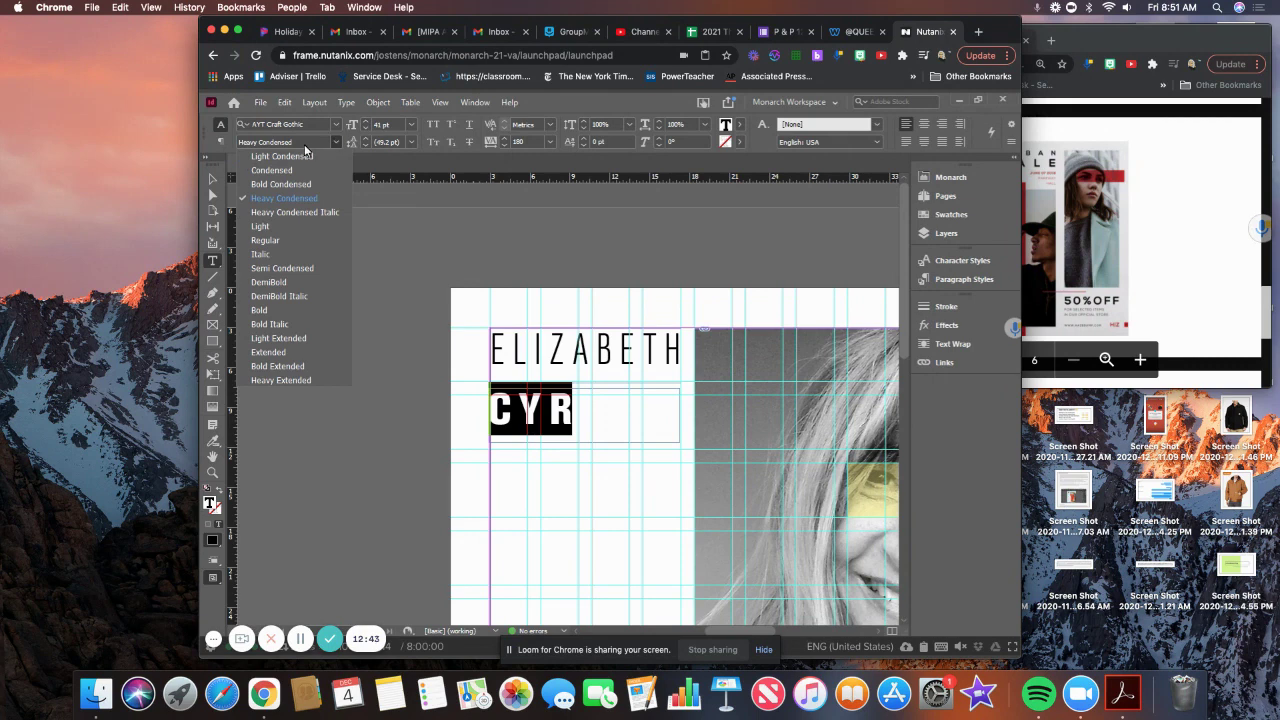
pyautogui.click(304, 188)
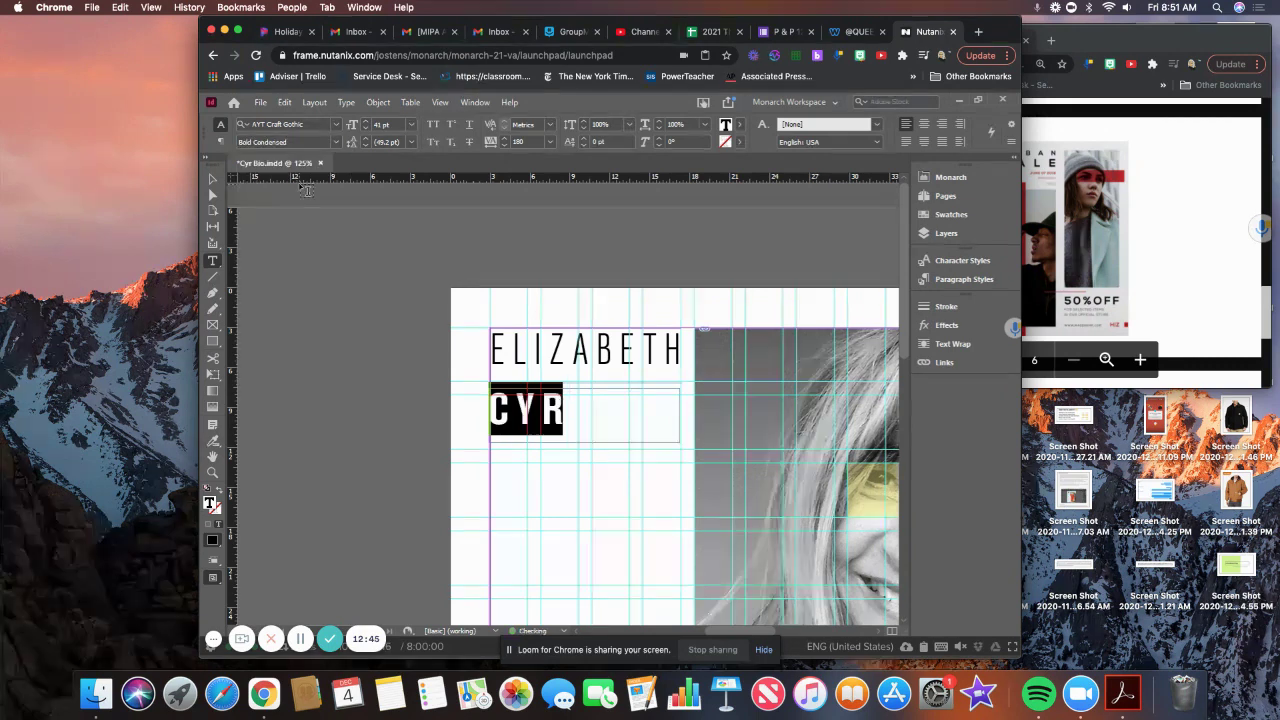
pyautogui.click(338, 146)
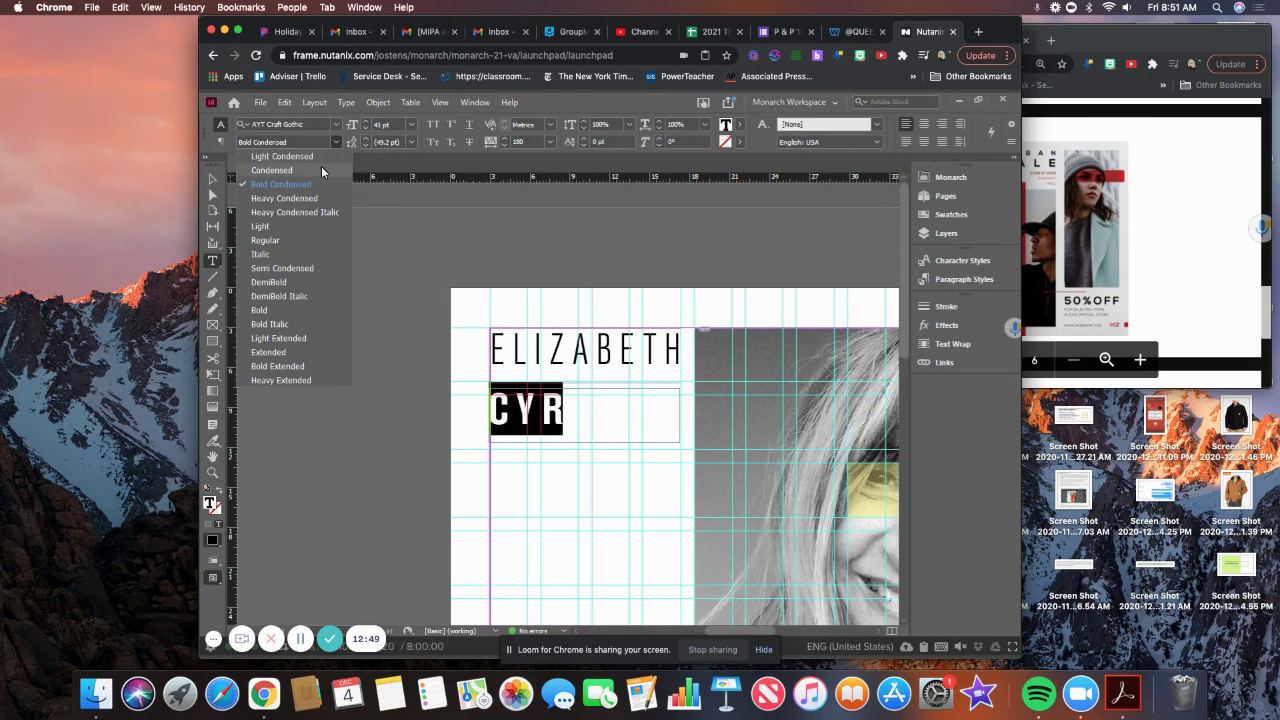
pyautogui.click(322, 172)
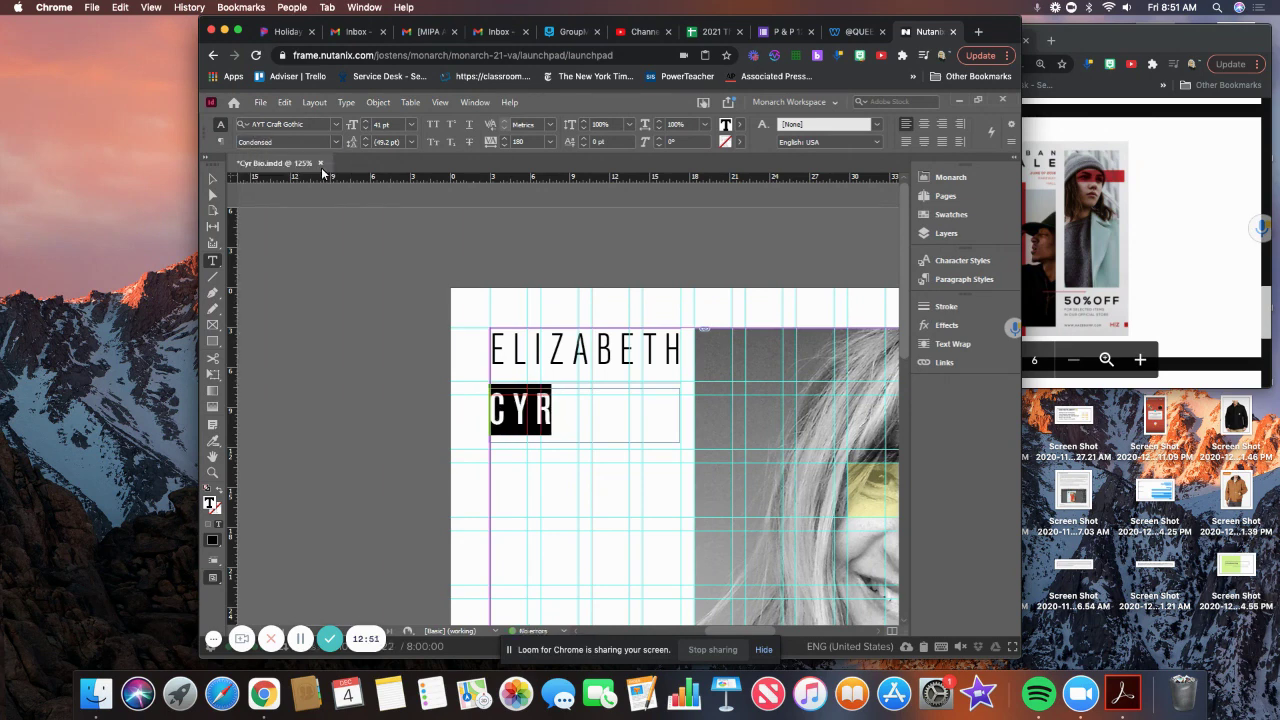
# Reduce CYR's tracking to 90.
pyautogui.click(506, 146)
pyautogui.click(506, 147)
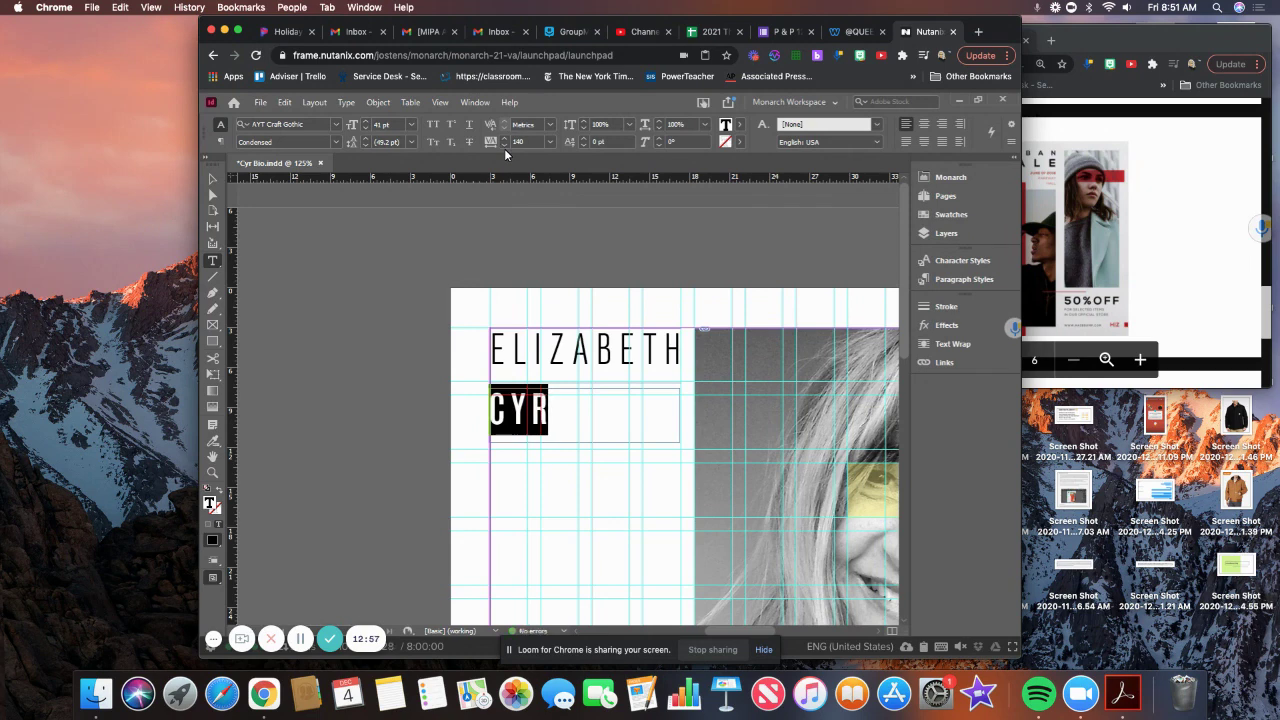
pyautogui.click(506, 146)
pyautogui.click(506, 146)
pyautogui.click(506, 146)
pyautogui.click(506, 146)
pyautogui.click(506, 146)
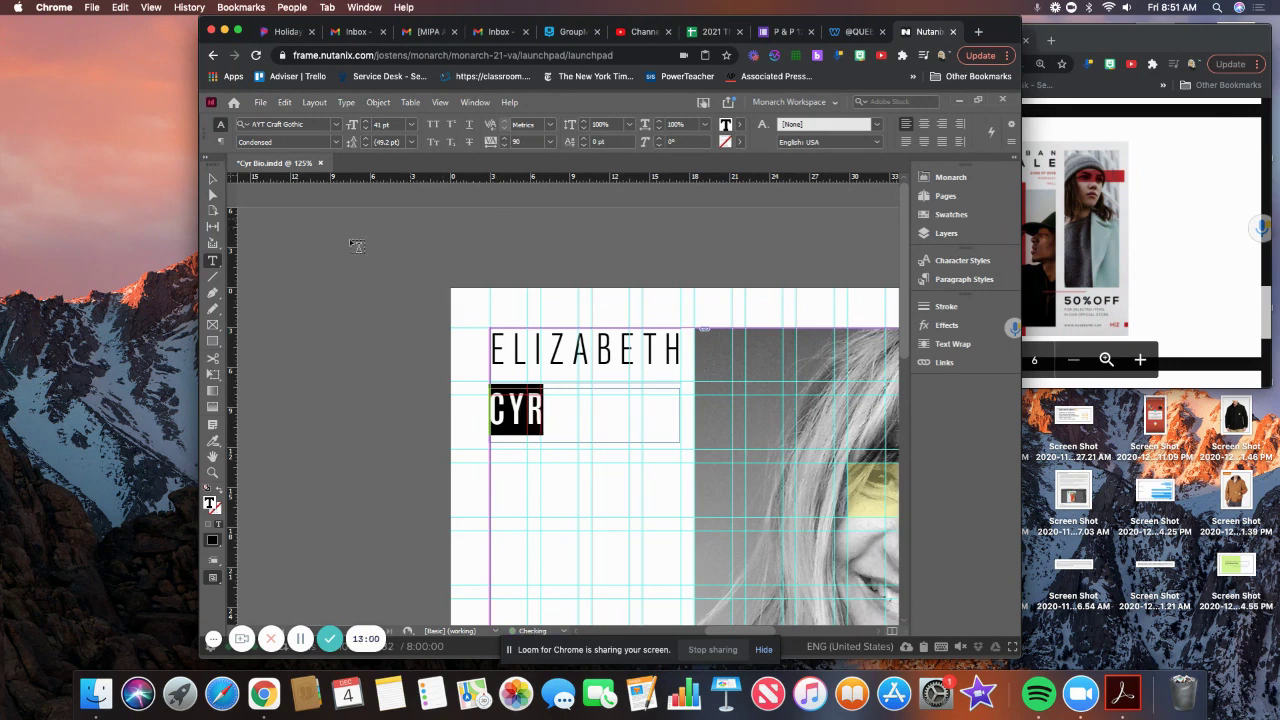
# In Preview mode, narrow the CYR frame to fit the word and tuck it under ELIZABETH.
pyautogui.click(212, 179)
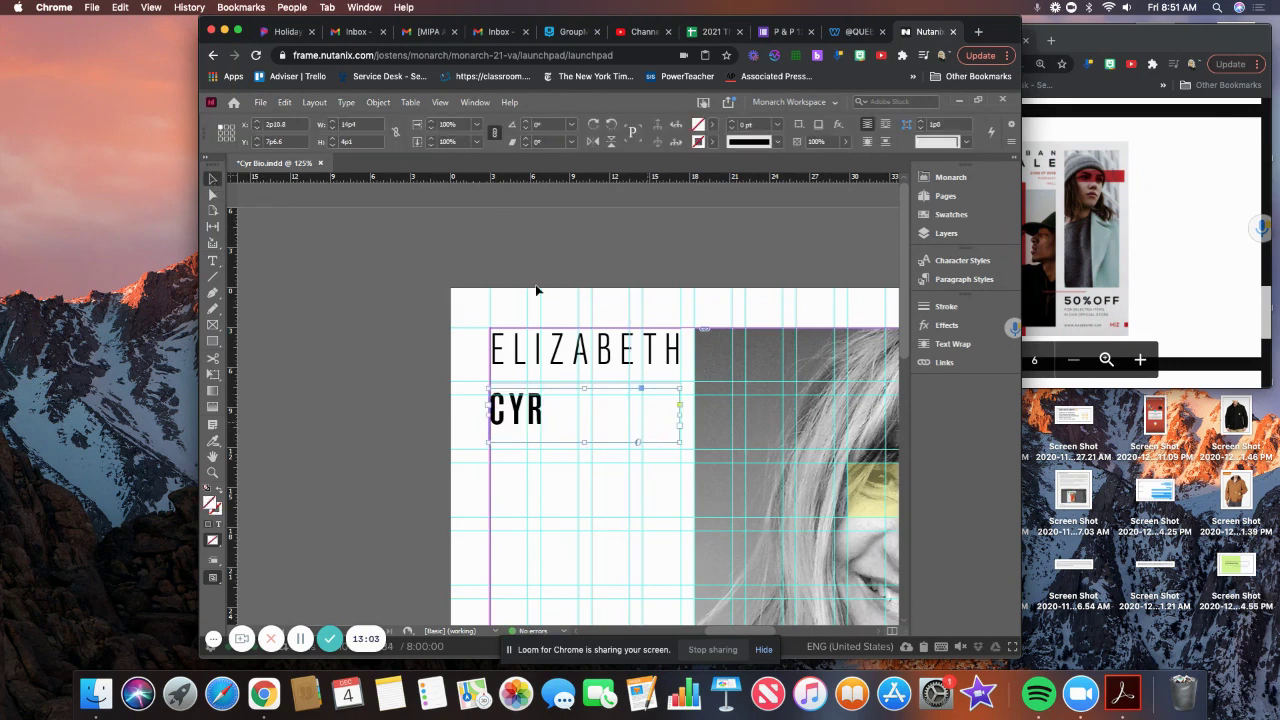
pyautogui.press('w')
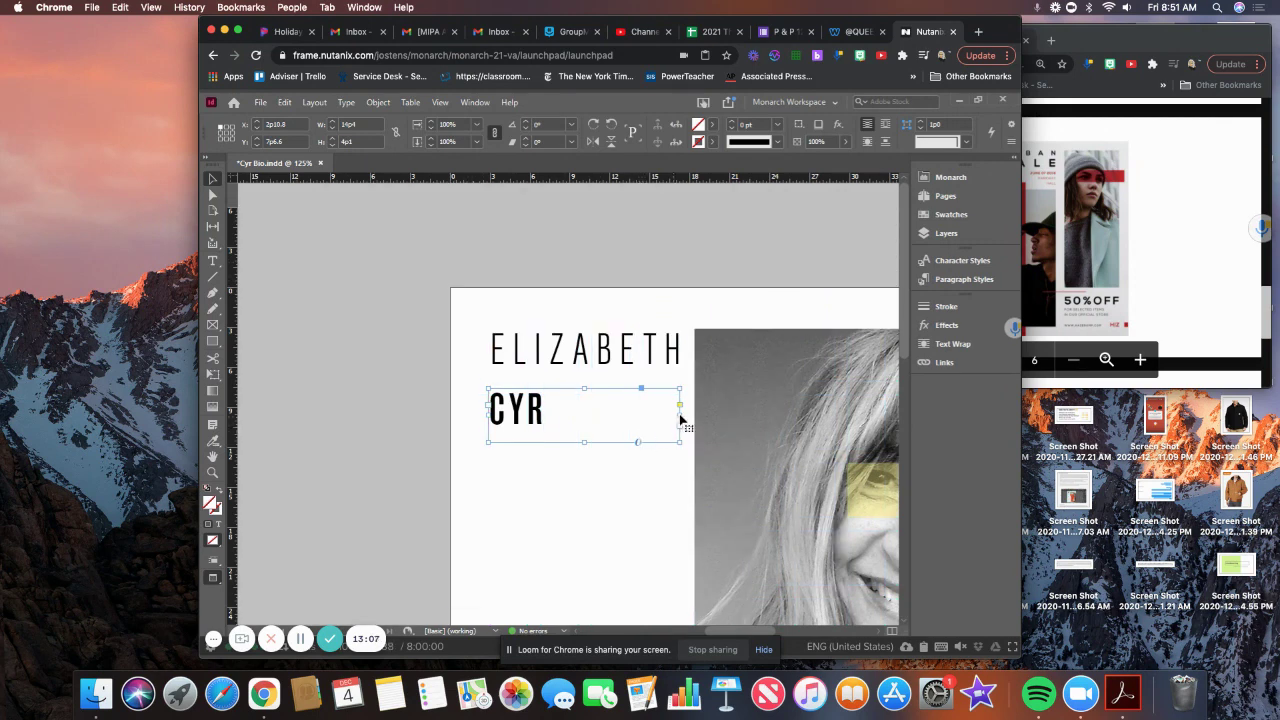
pyautogui.moveTo(673, 413); pyautogui.dragTo(541, 400)
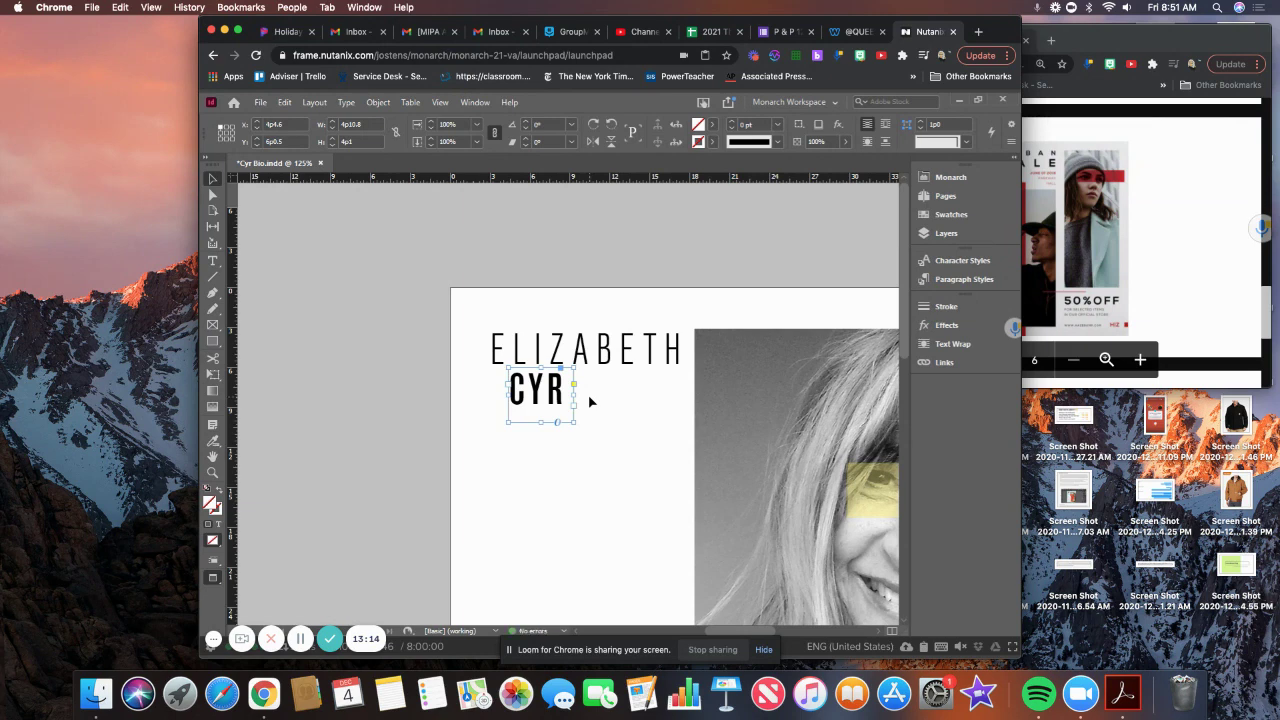
pyautogui.press('Up')
pyautogui.press('Right')
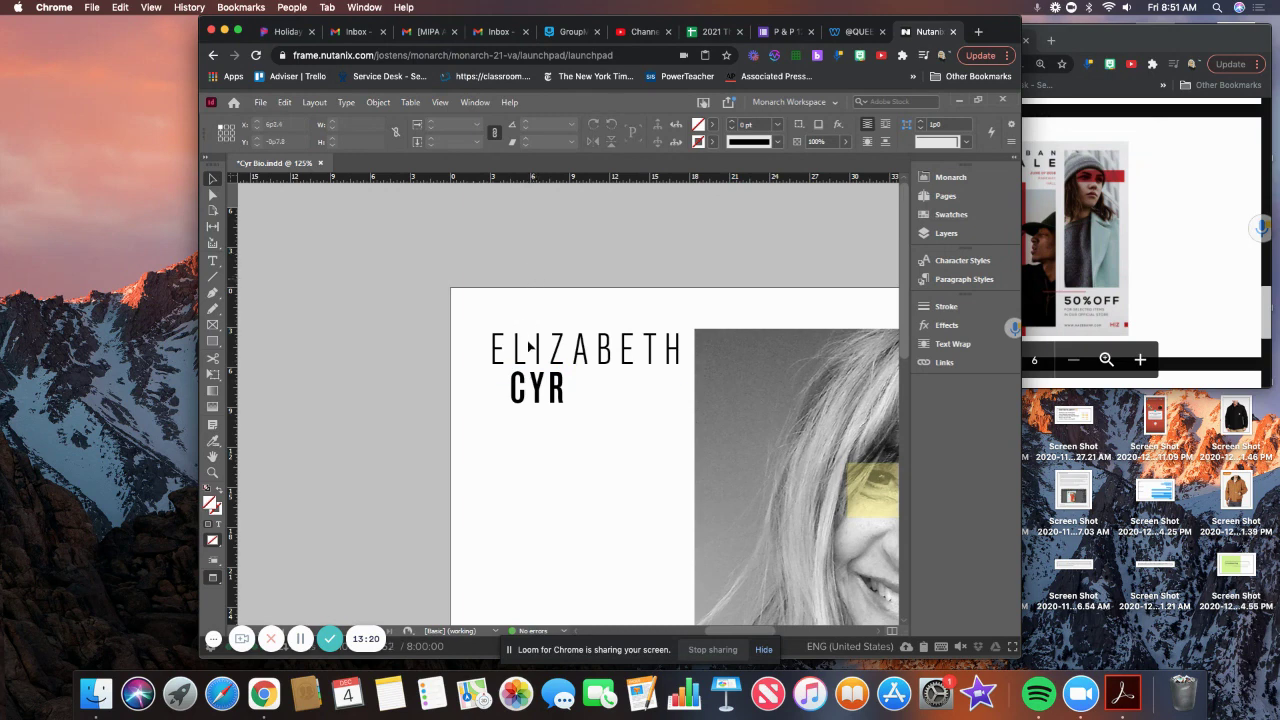
pyautogui.moveTo(536, 392); pyautogui.dragTo(539, 396)
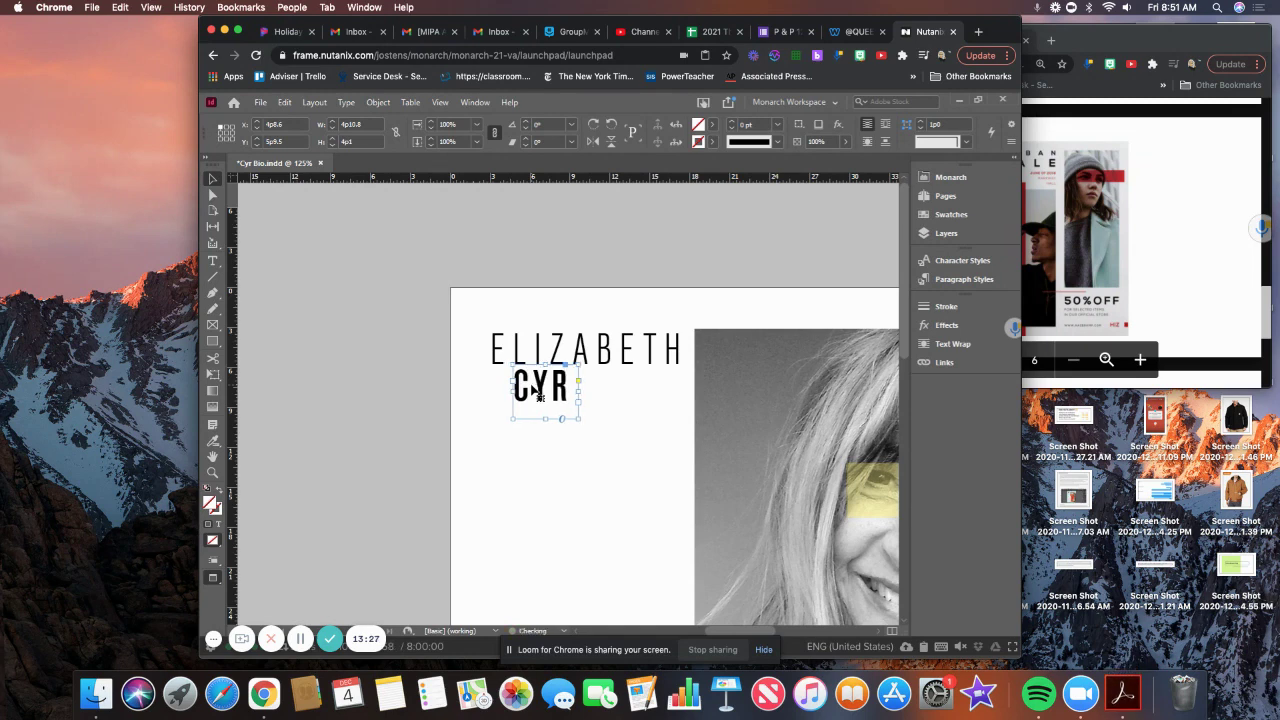
pyautogui.click(500, 275)
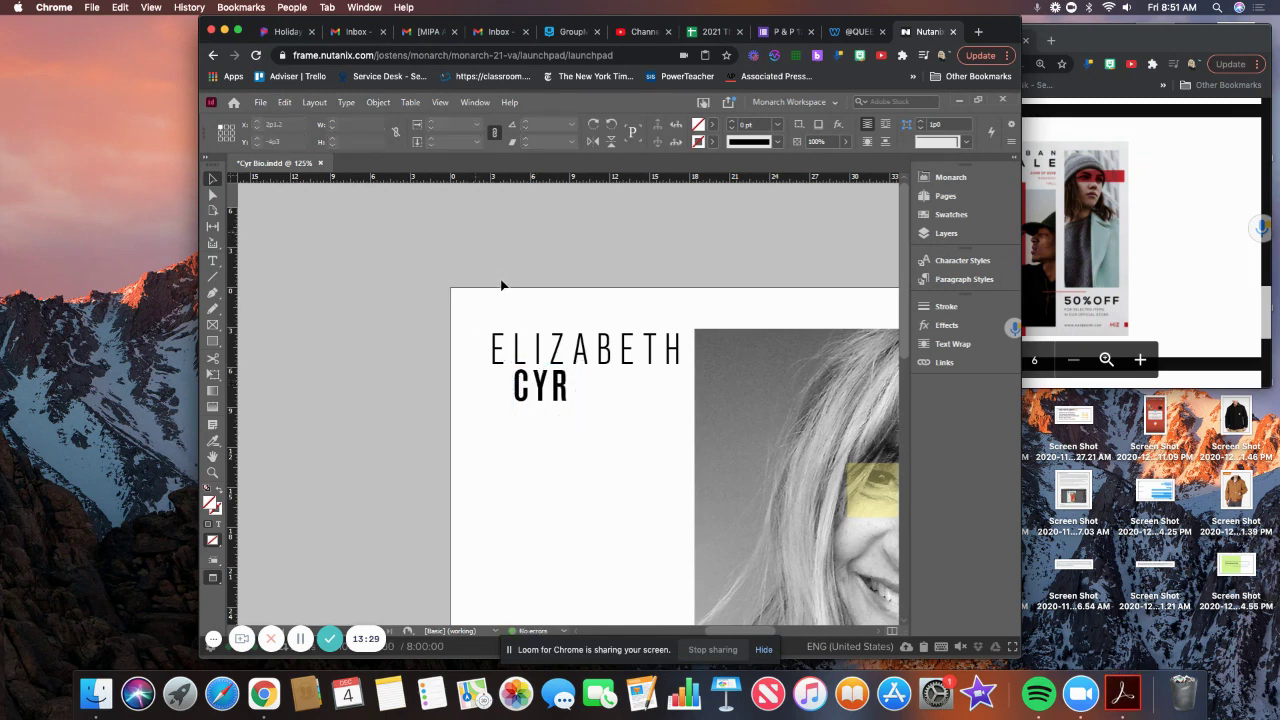
pyautogui.click(537, 398)
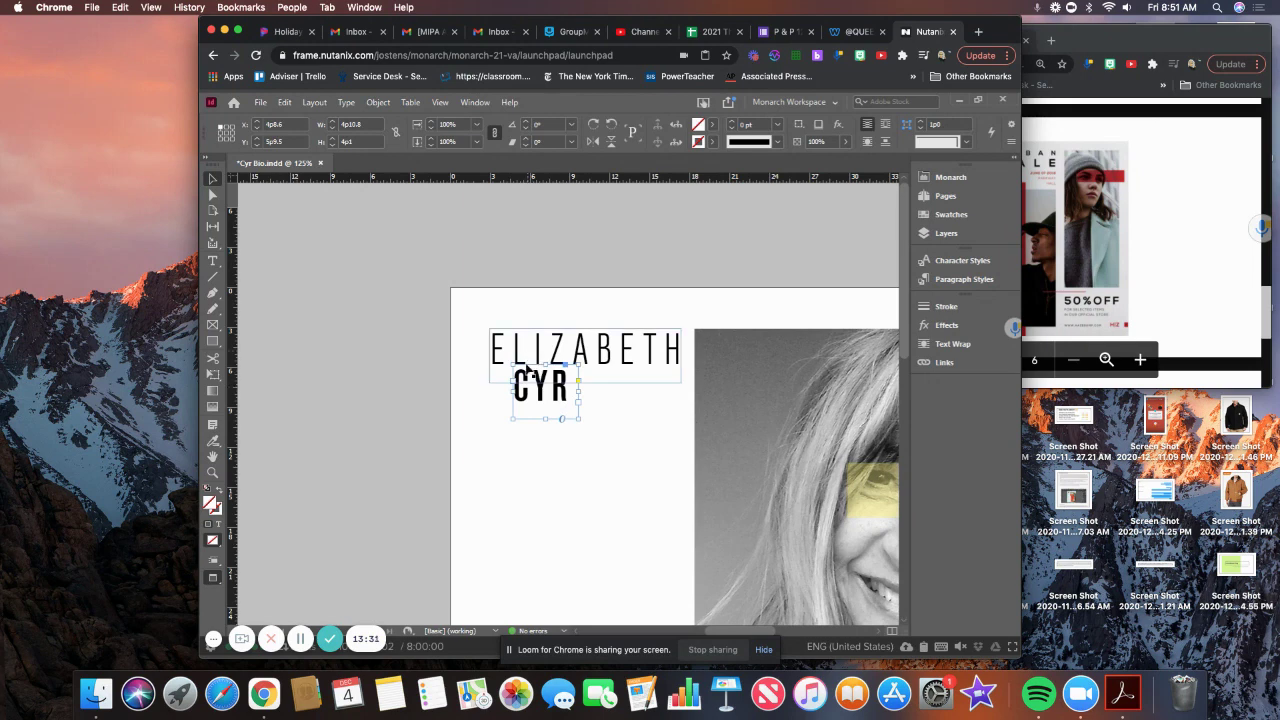
pyautogui.moveTo(573, 390); pyautogui.dragTo(572, 392)
# Tighten CYR's tracking further to 70.
pyautogui.doubleClick(563, 395)
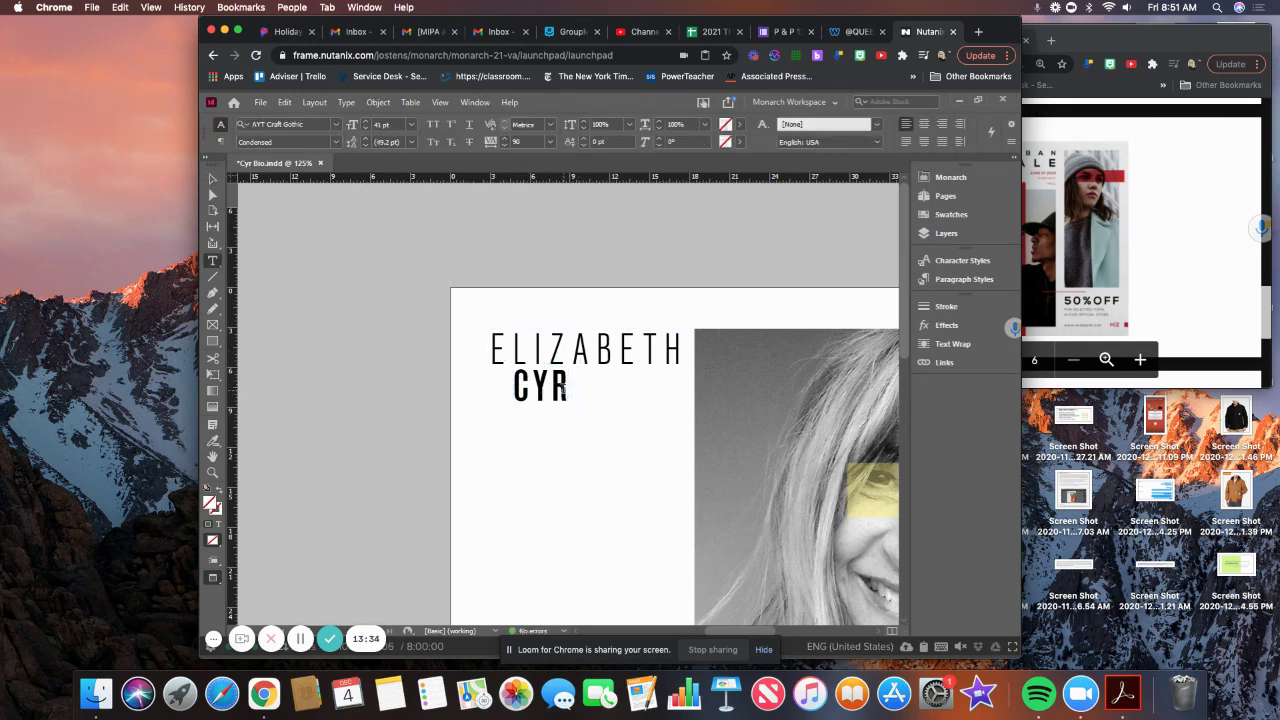
pyautogui.doubleClick(563, 395)
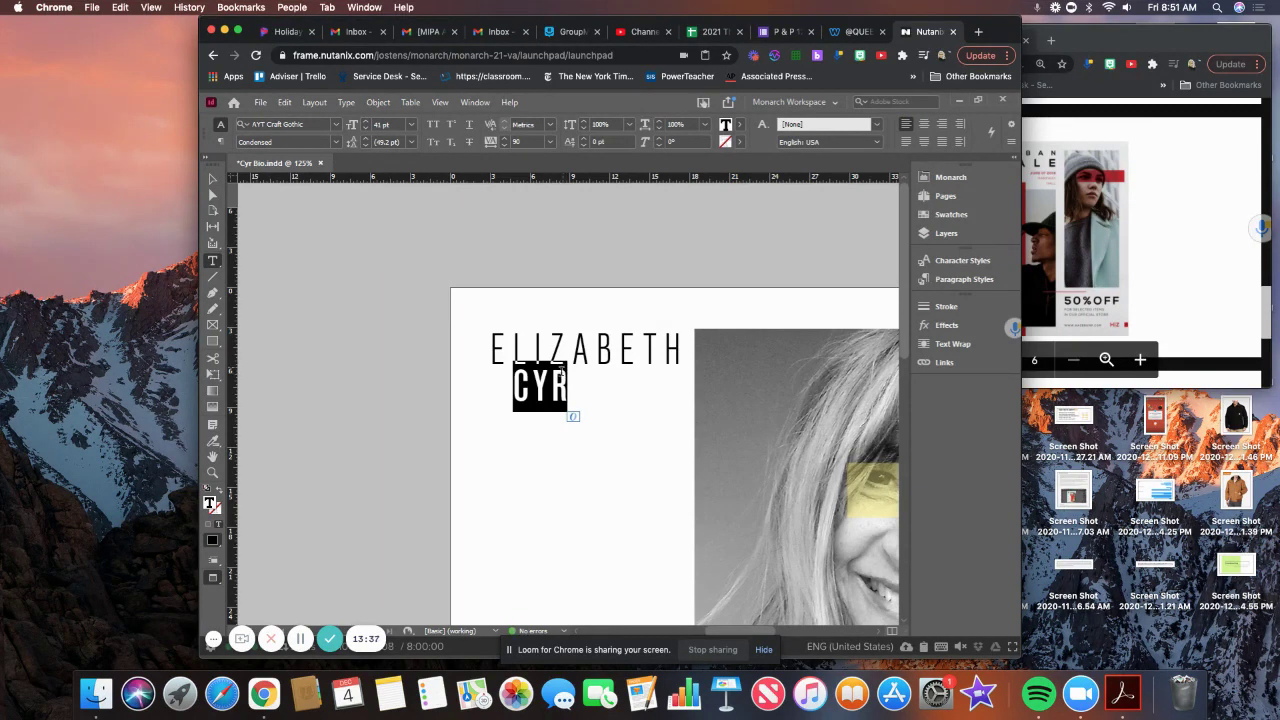
pyautogui.click(504, 146)
pyautogui.click(502, 146)
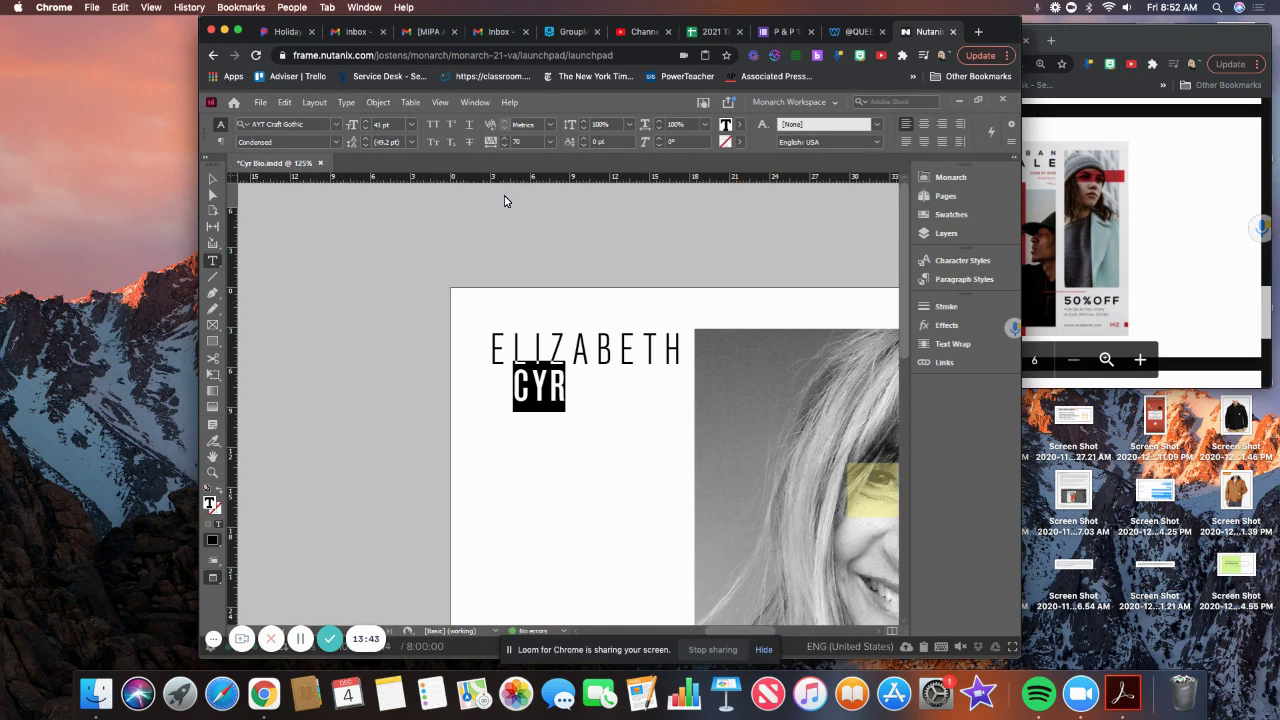
pyautogui.click(536, 279)
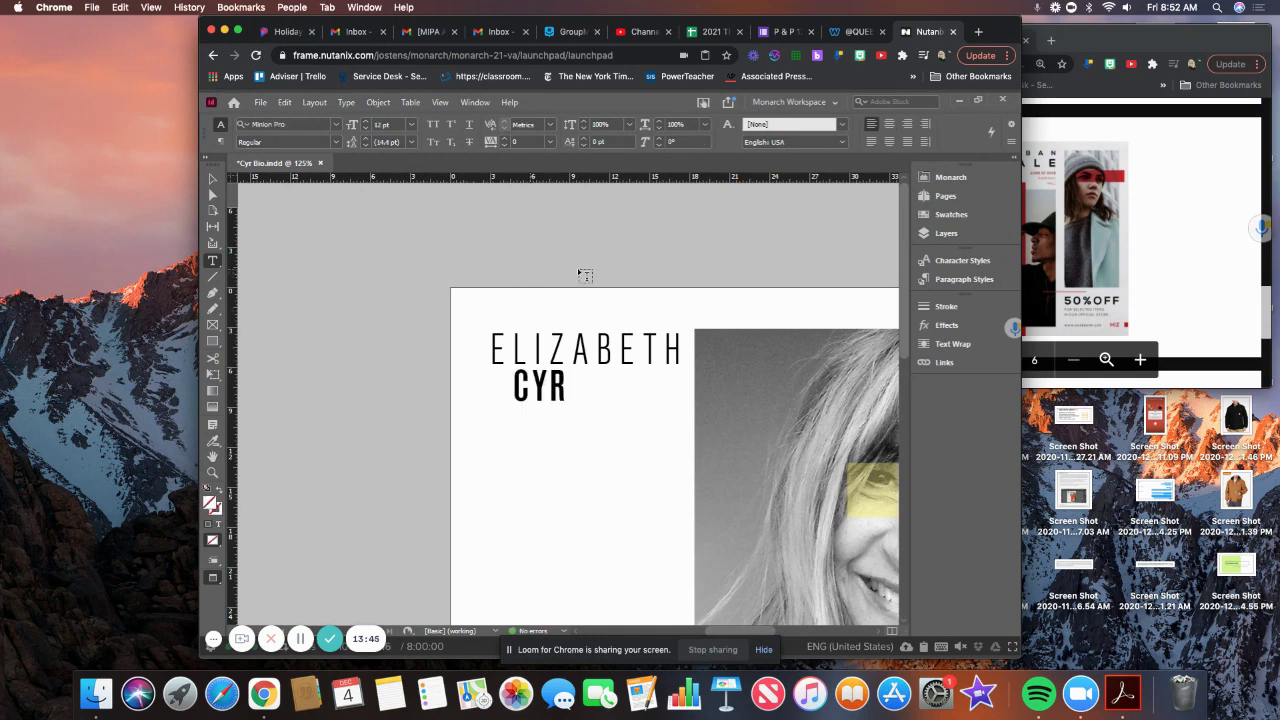
pyautogui.click(678, 340)
# Lower ELIZABETH's tracking from 150 to 140, then bring the Classroom PDF window forward.
pyautogui.click(213, 179)
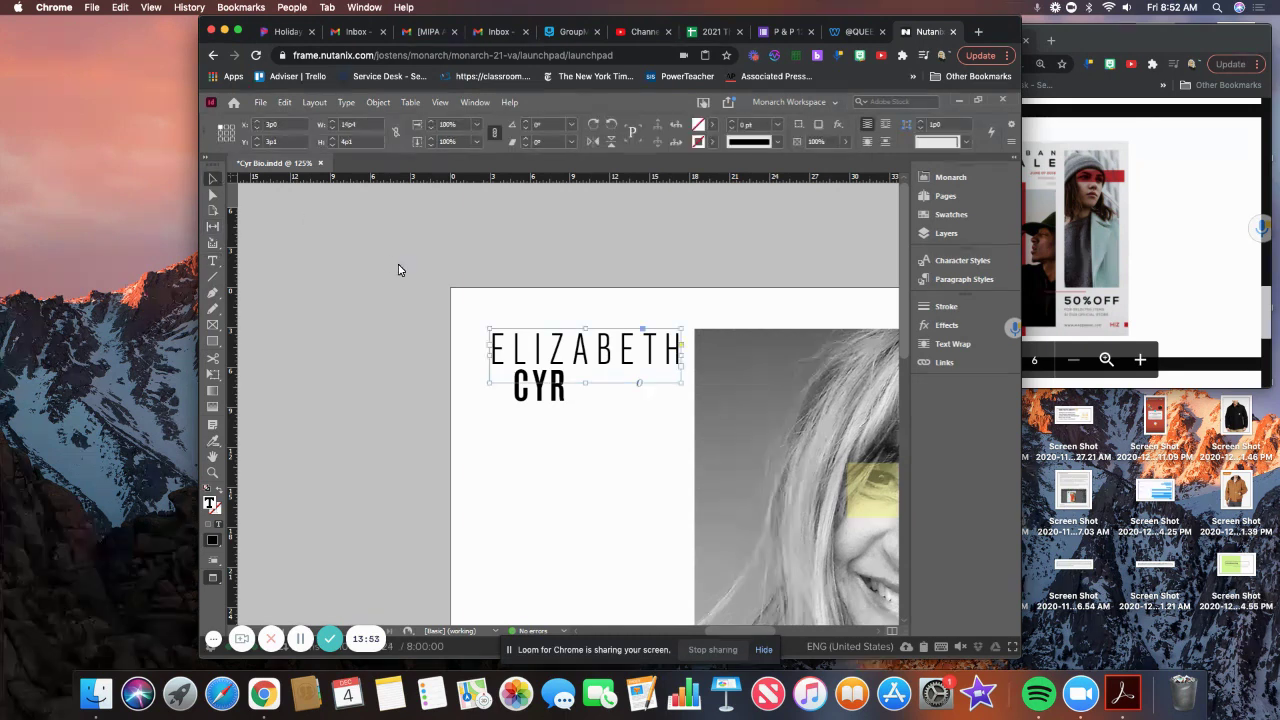
pyautogui.doubleClick(615, 356)
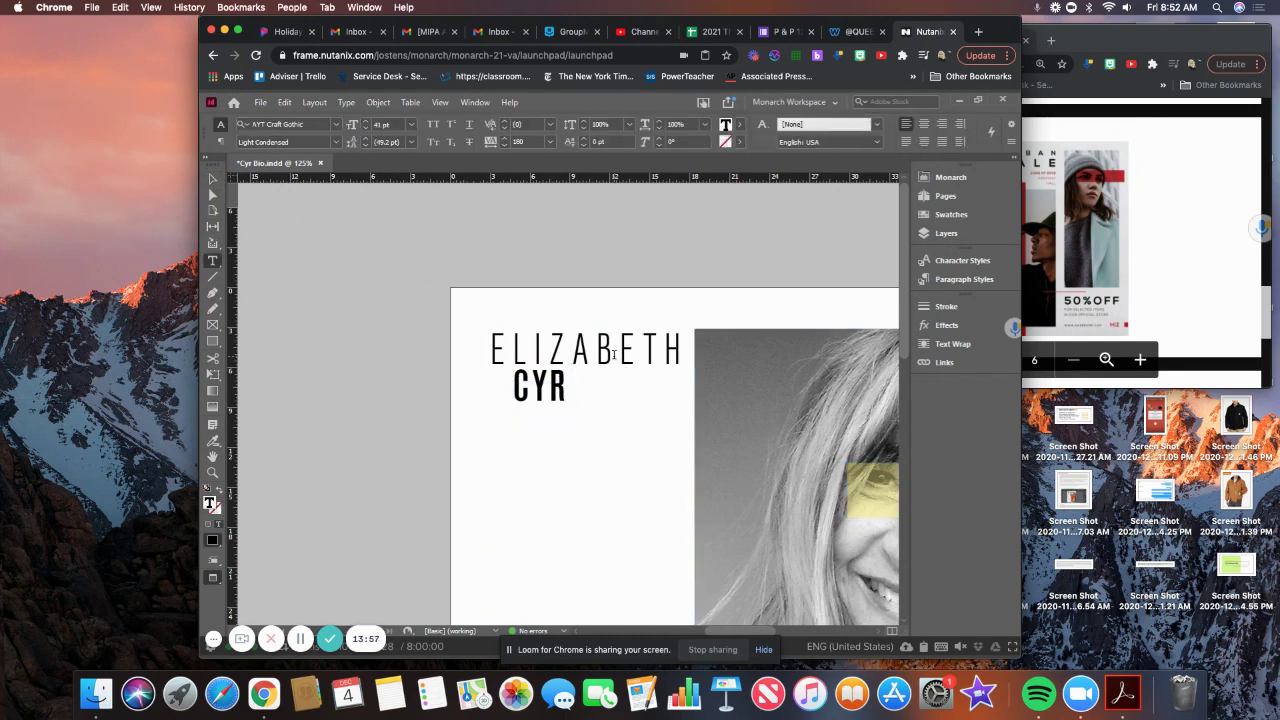
pyautogui.doubleClick(613, 355)
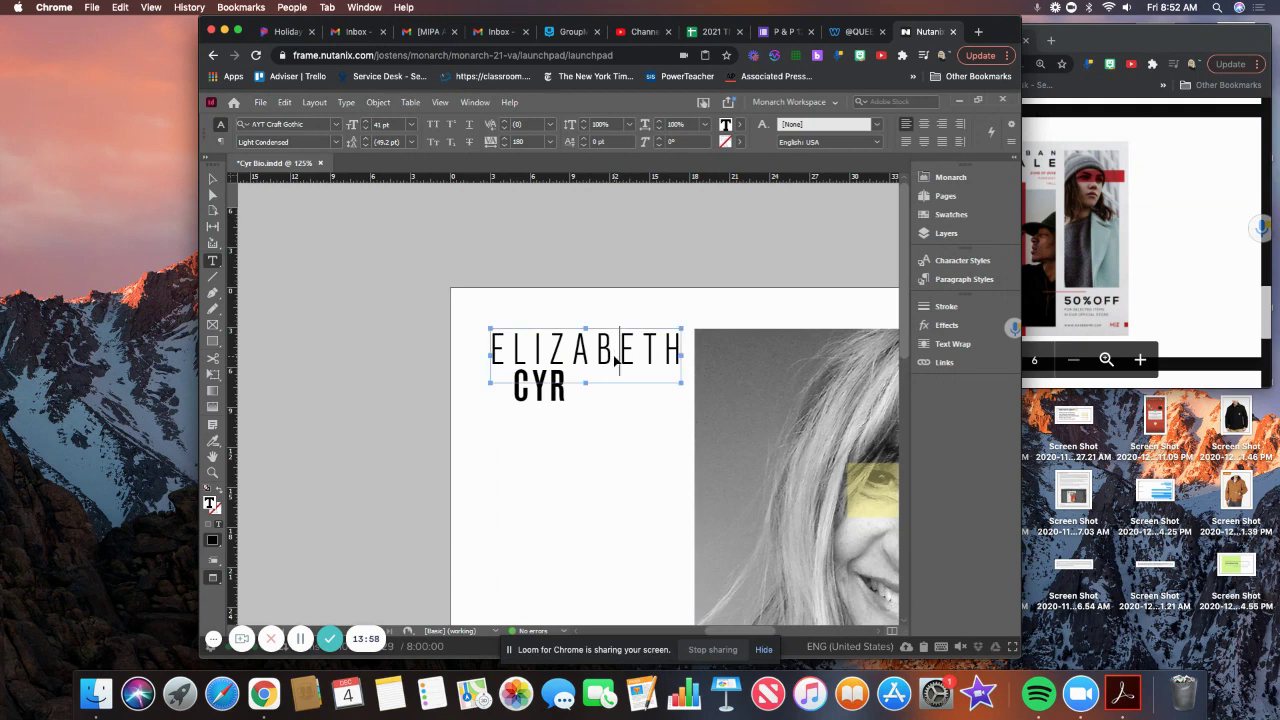
pyautogui.click(503, 145)
pyautogui.click(503, 145)
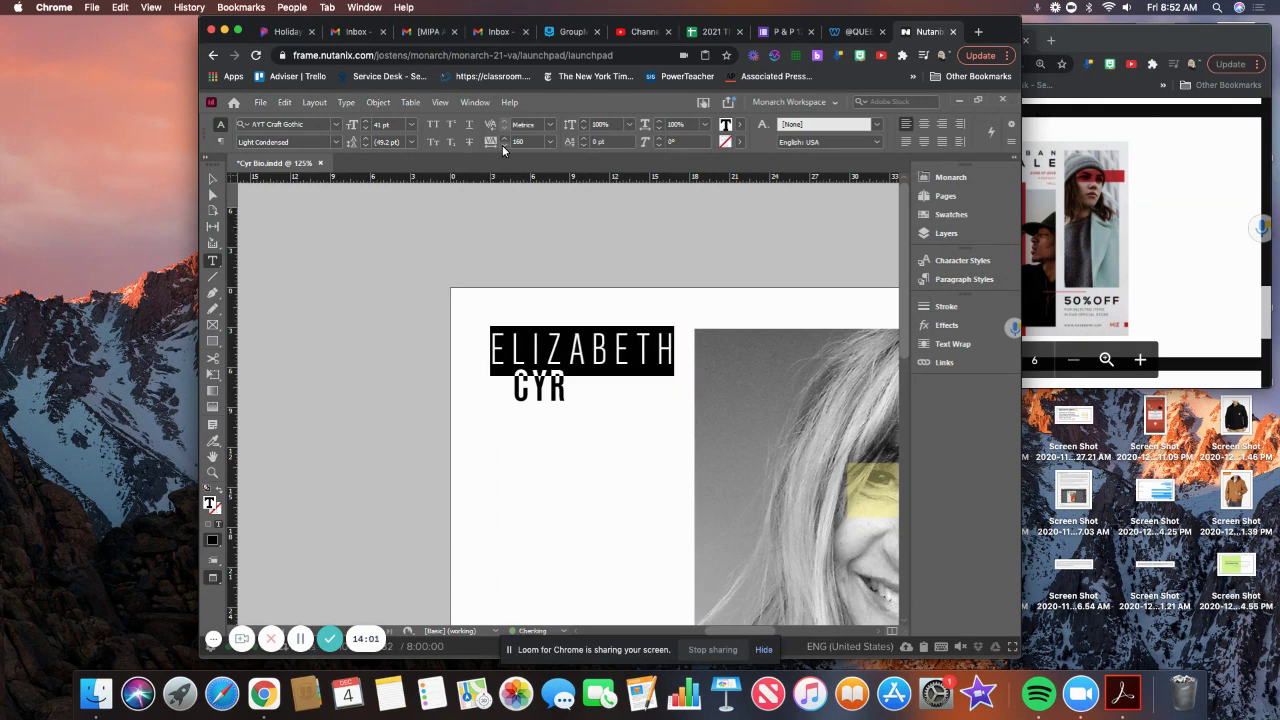
pyautogui.click(503, 145)
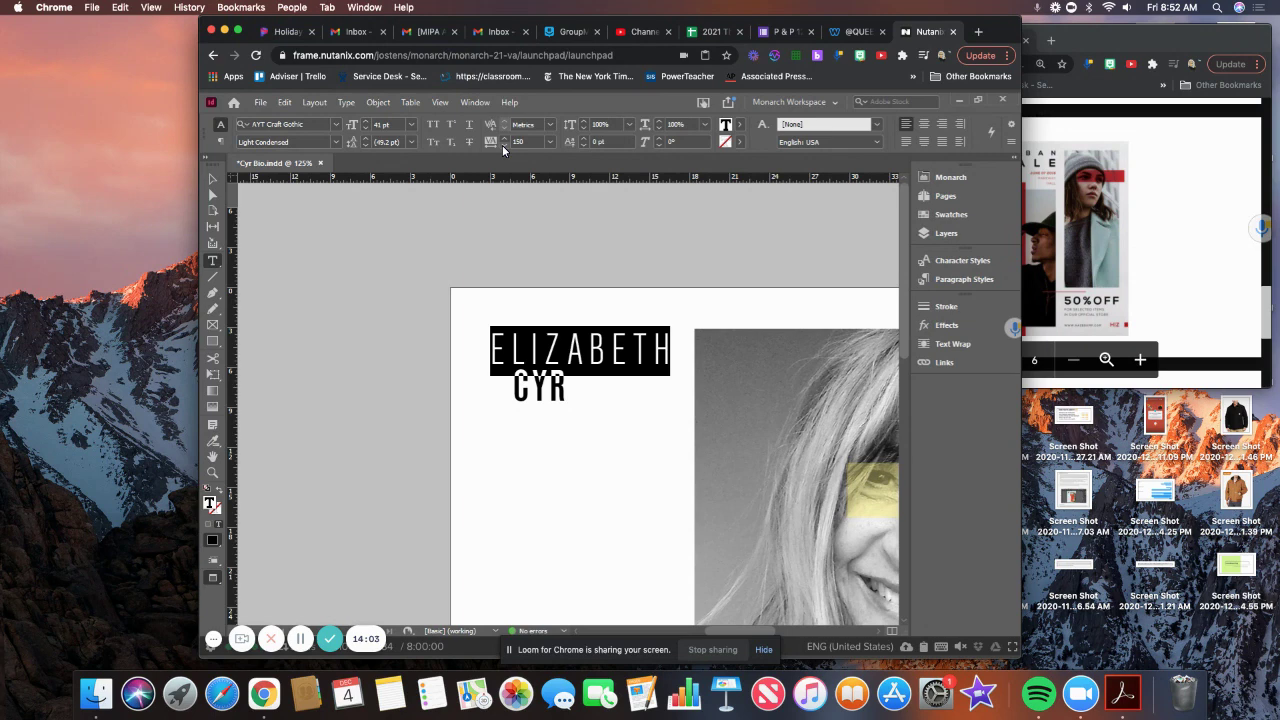
pyautogui.click(502, 145)
pyautogui.click(1158, 218)
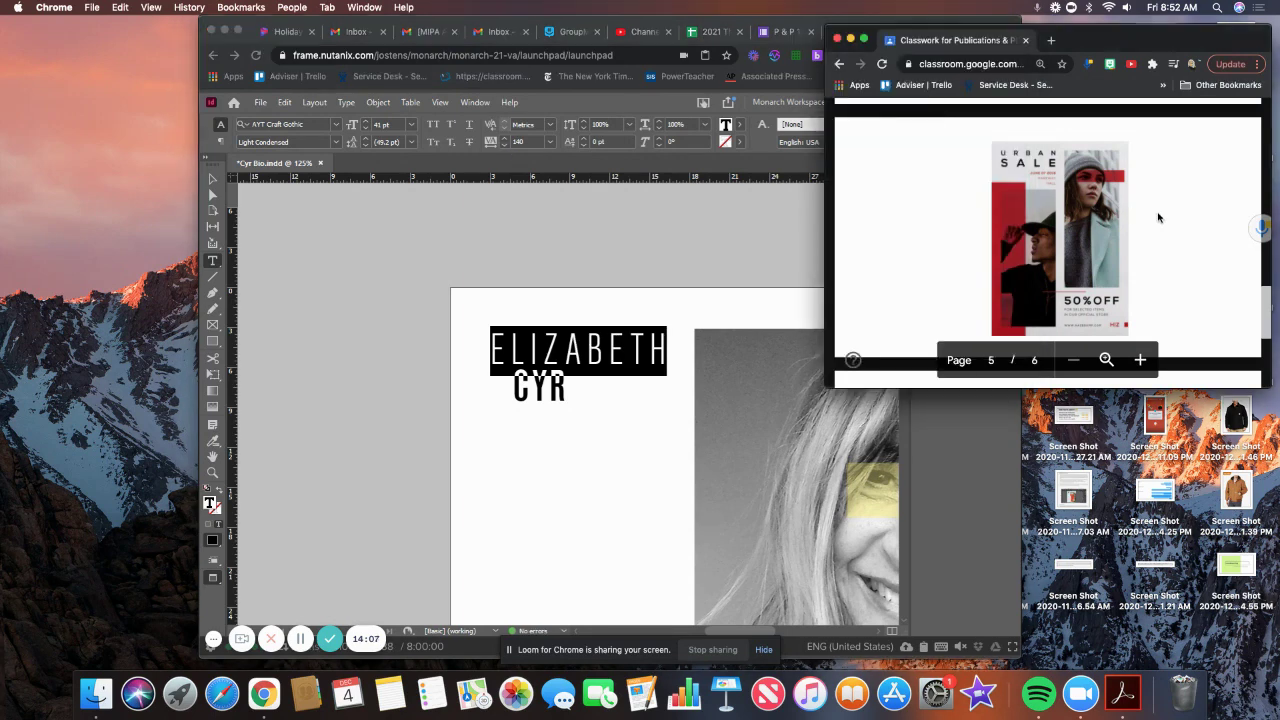
# Shorten the ELIZABETH text frame and nudge the CYR frame slightly left.
pyautogui.click(206, 180)
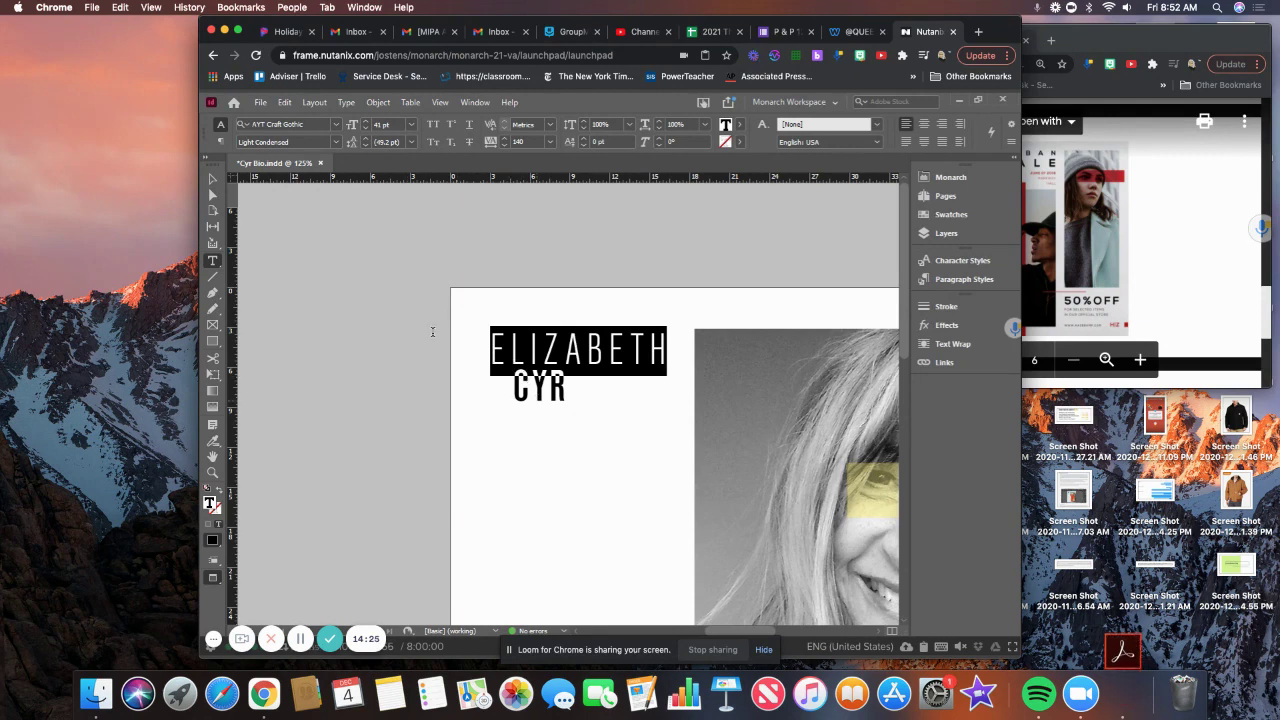
pyautogui.click(213, 182)
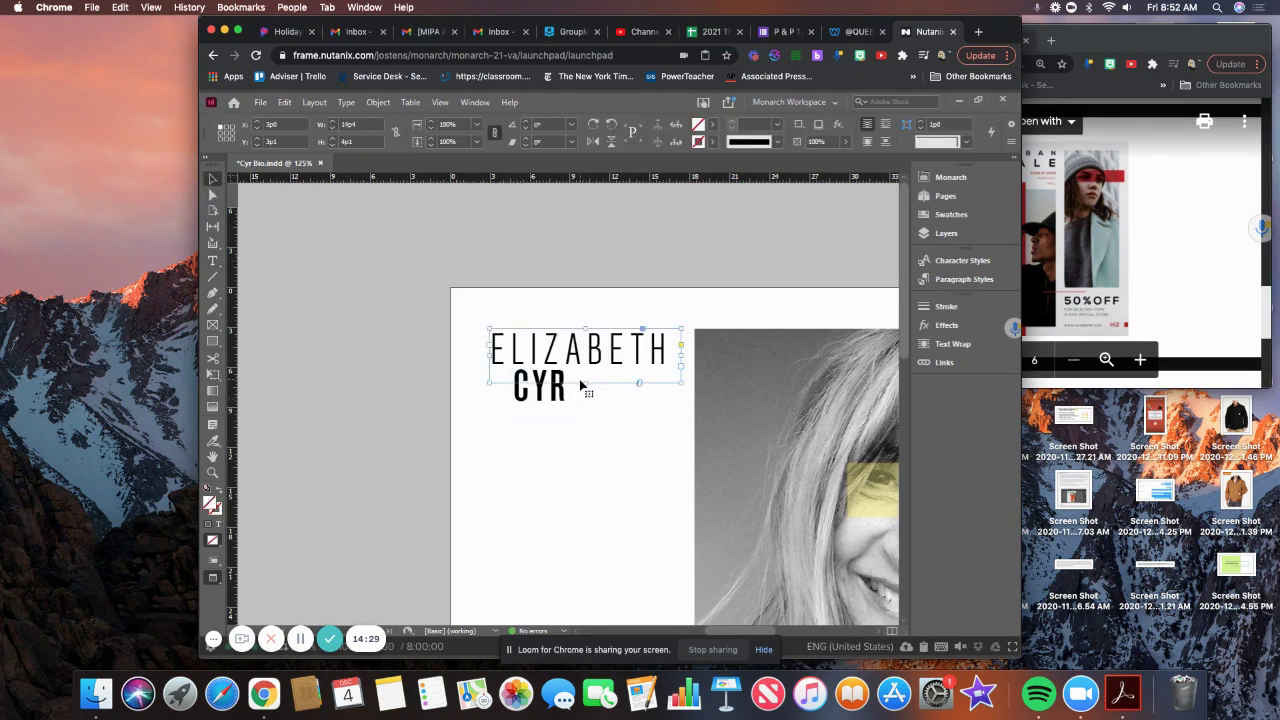
pyautogui.moveTo(580, 384); pyautogui.dragTo(580, 369)
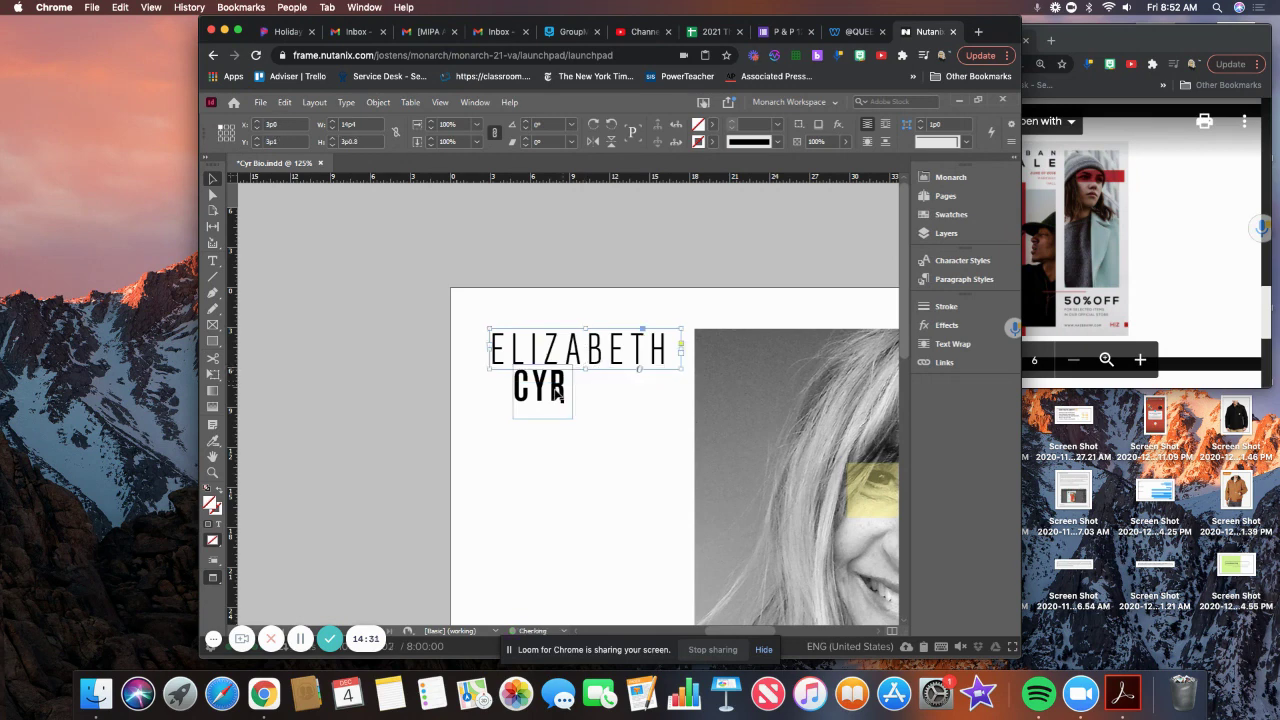
pyautogui.click(557, 395)
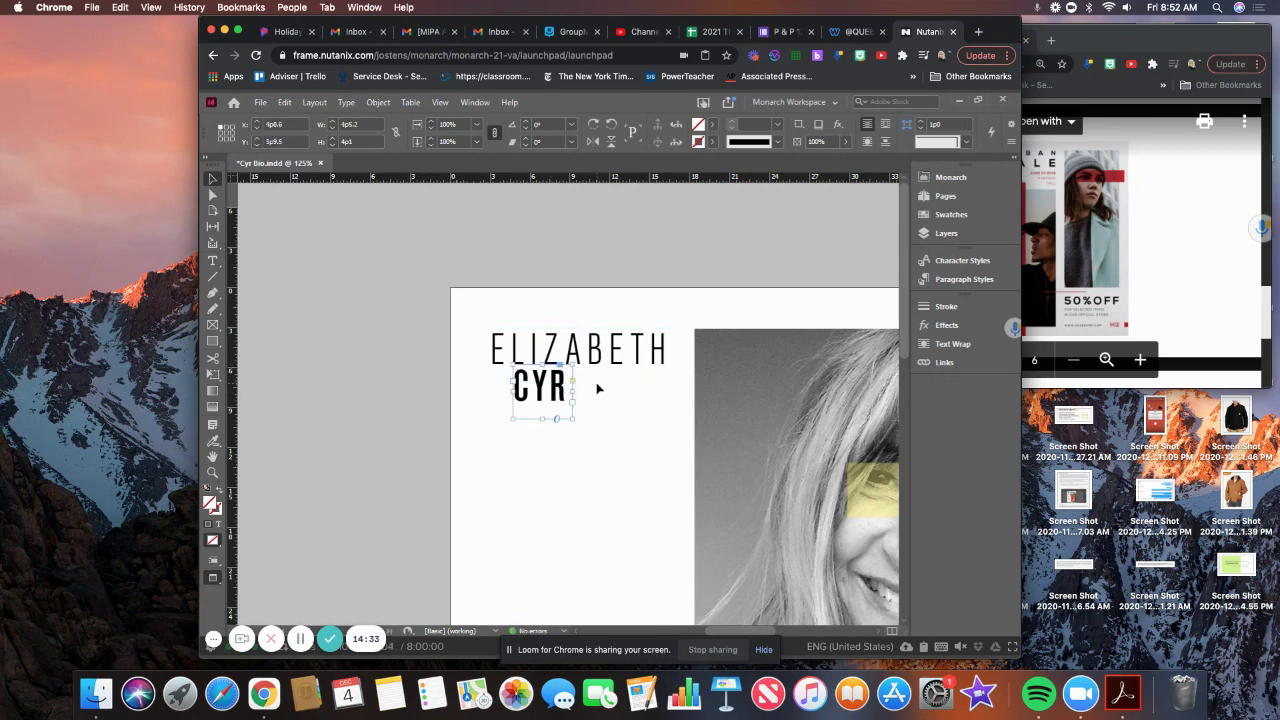
pyautogui.press('Left')
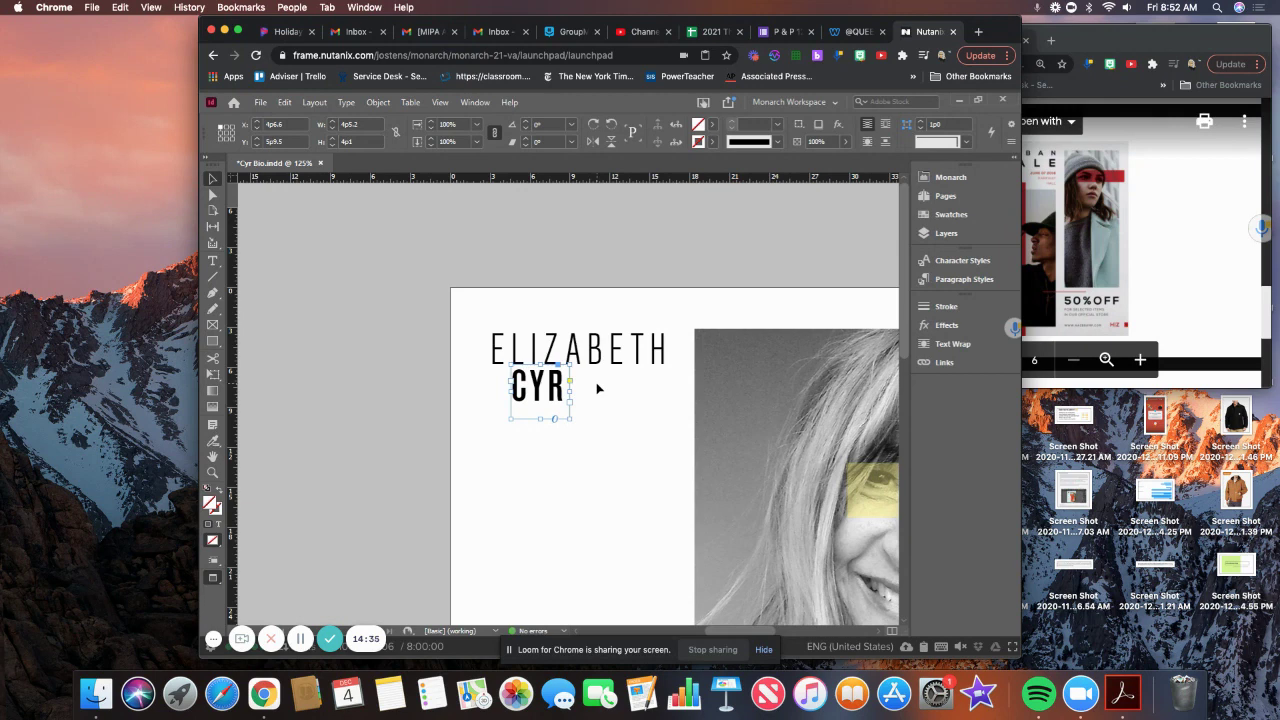
# Select all of CYR and lower its tracking to 40.
pyautogui.doubleClick(541, 390)
pyautogui.doubleClick(550, 395)
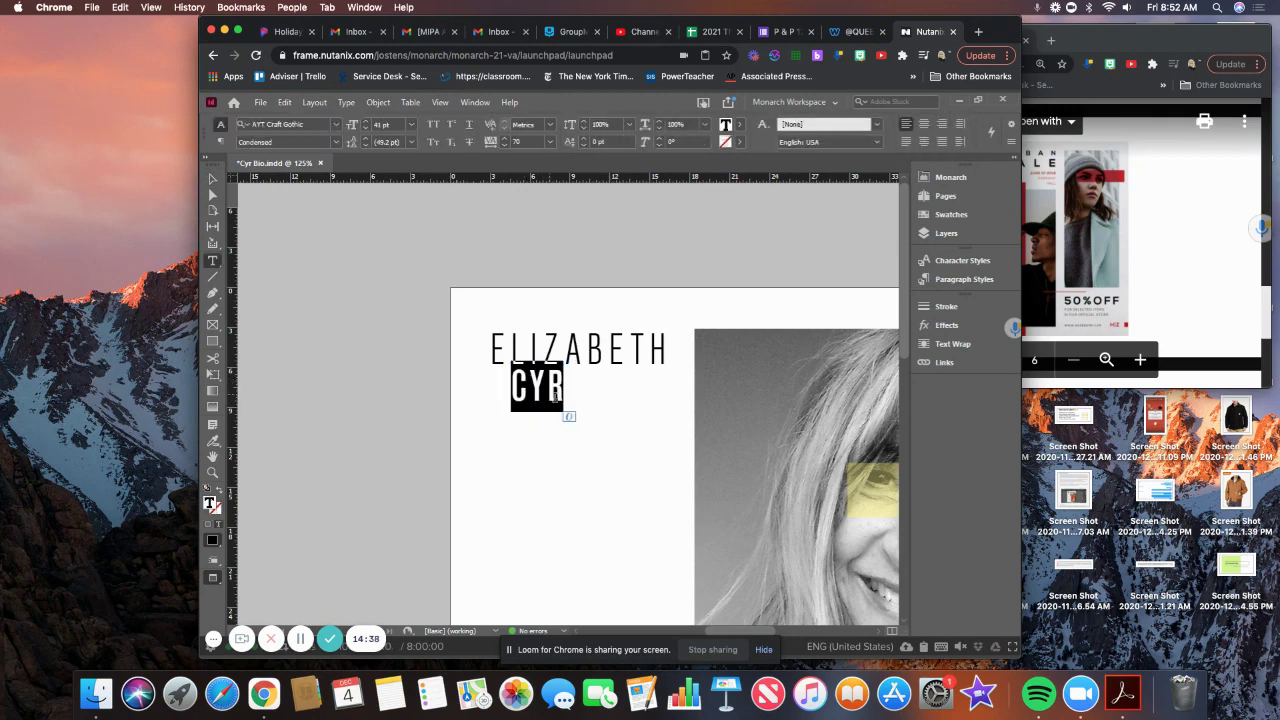
pyautogui.click(505, 146)
pyautogui.click(505, 146)
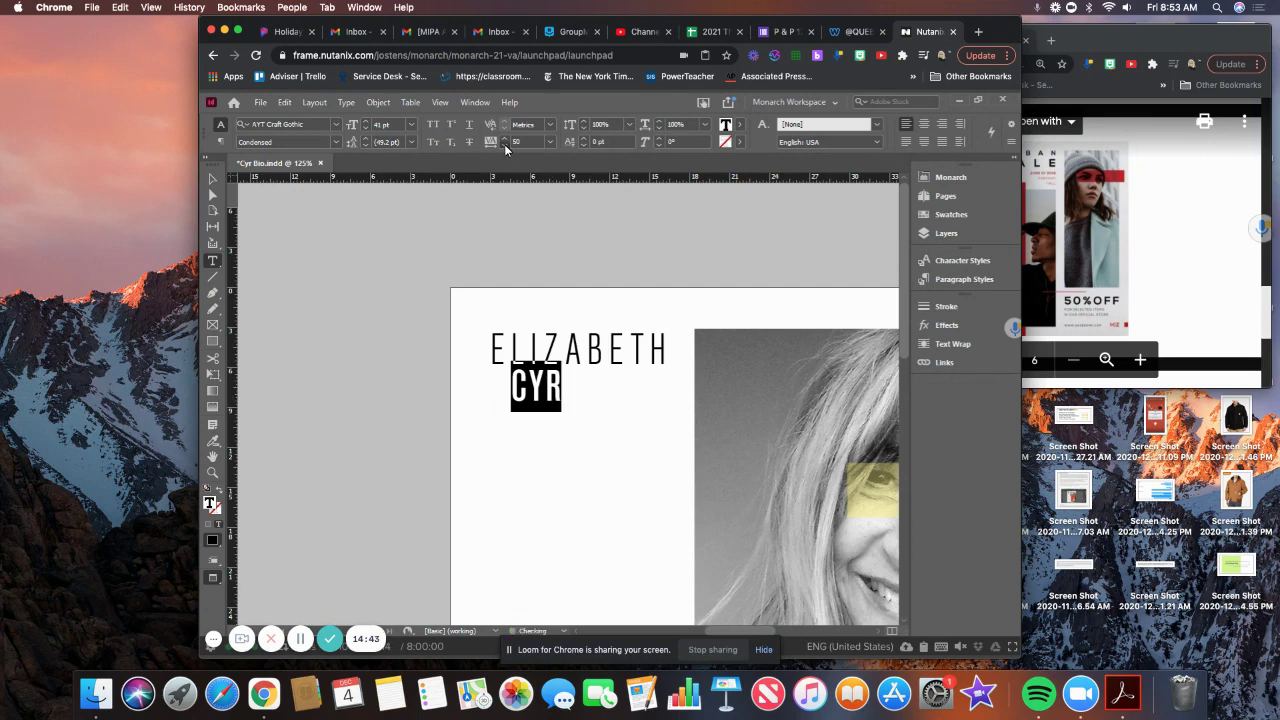
pyautogui.click(505, 146)
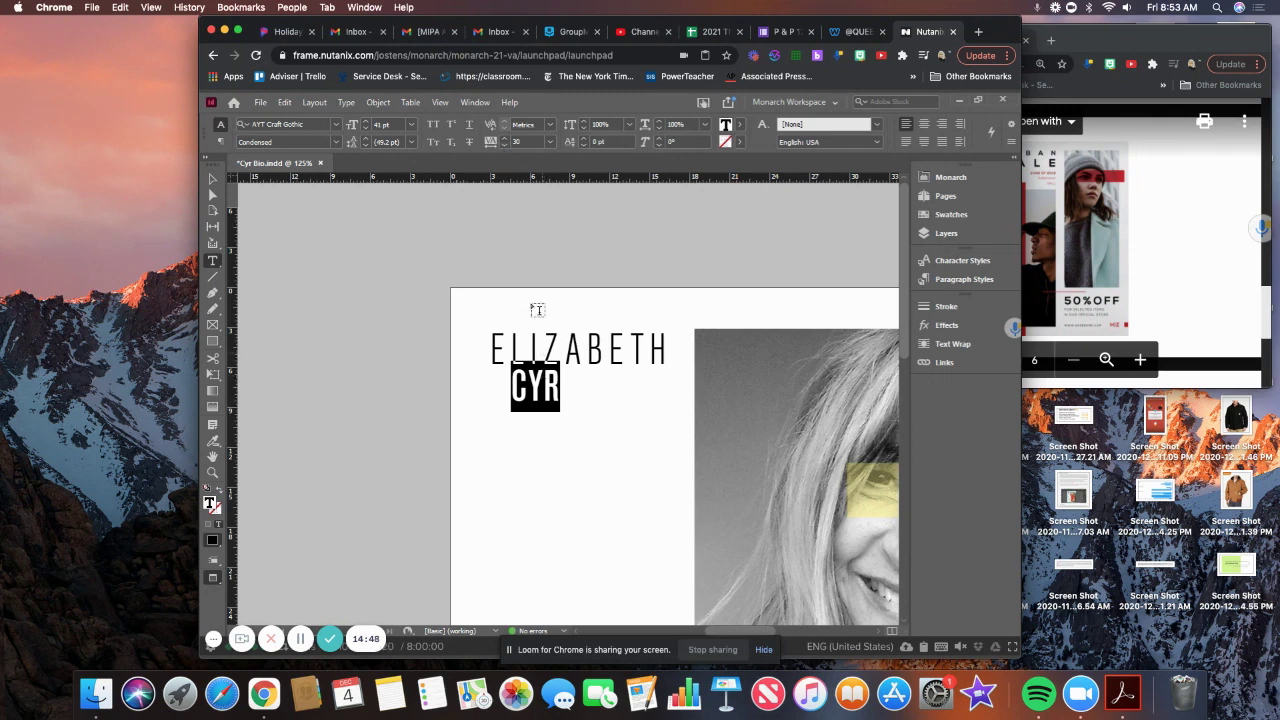
# Apply Optical kerning to the letters C and Y of CYR.
pyautogui.click(523, 382)
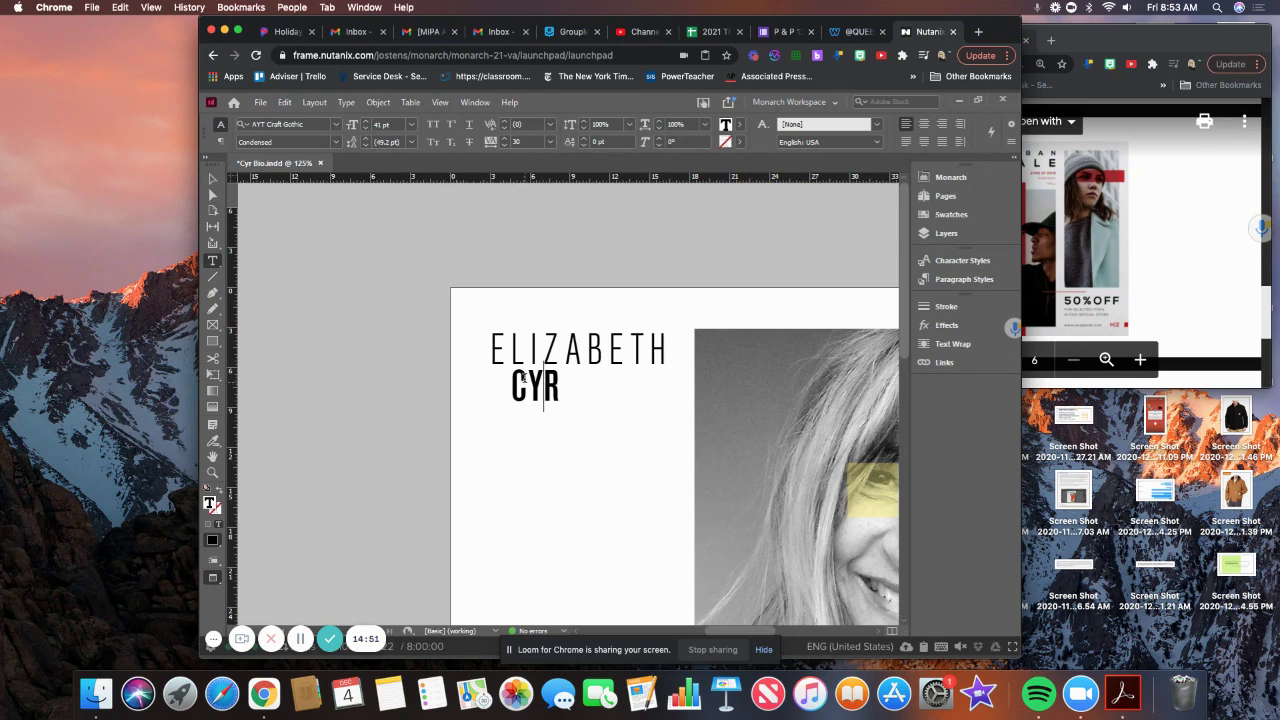
pyautogui.click(517, 383)
pyautogui.moveTo(517, 383); pyautogui.dragTo(561, 386)
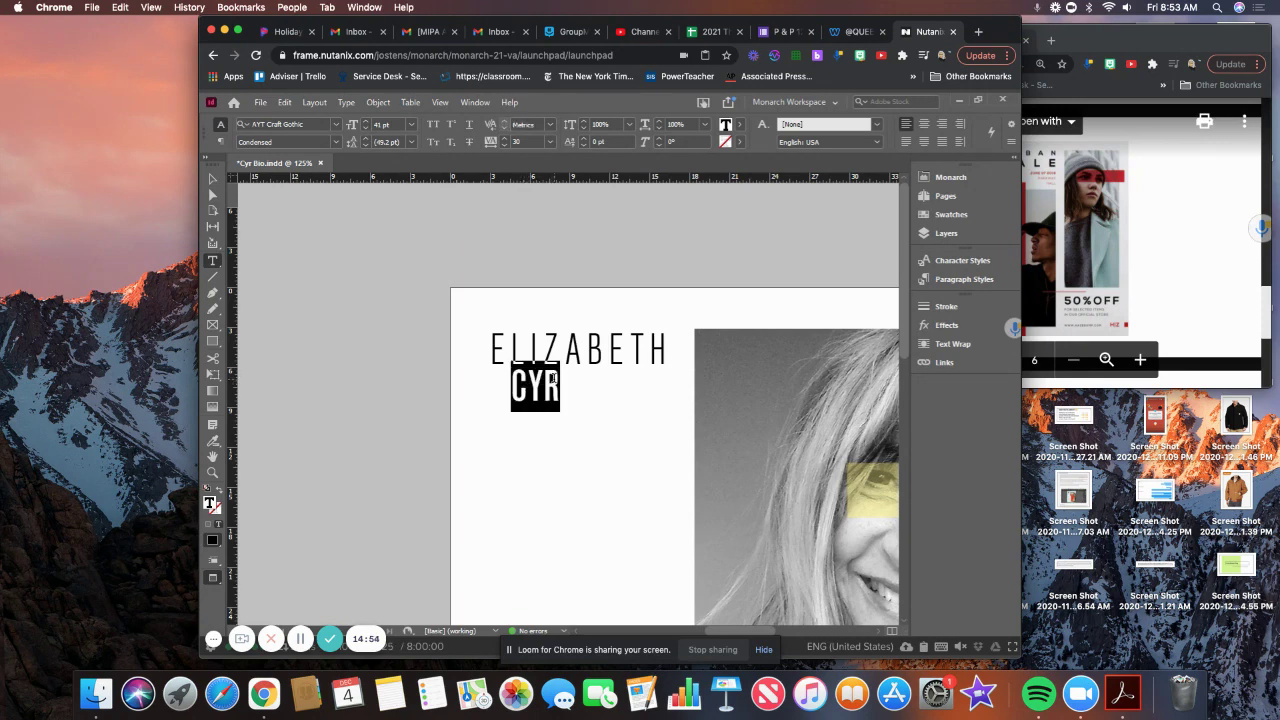
pyautogui.click(553, 127)
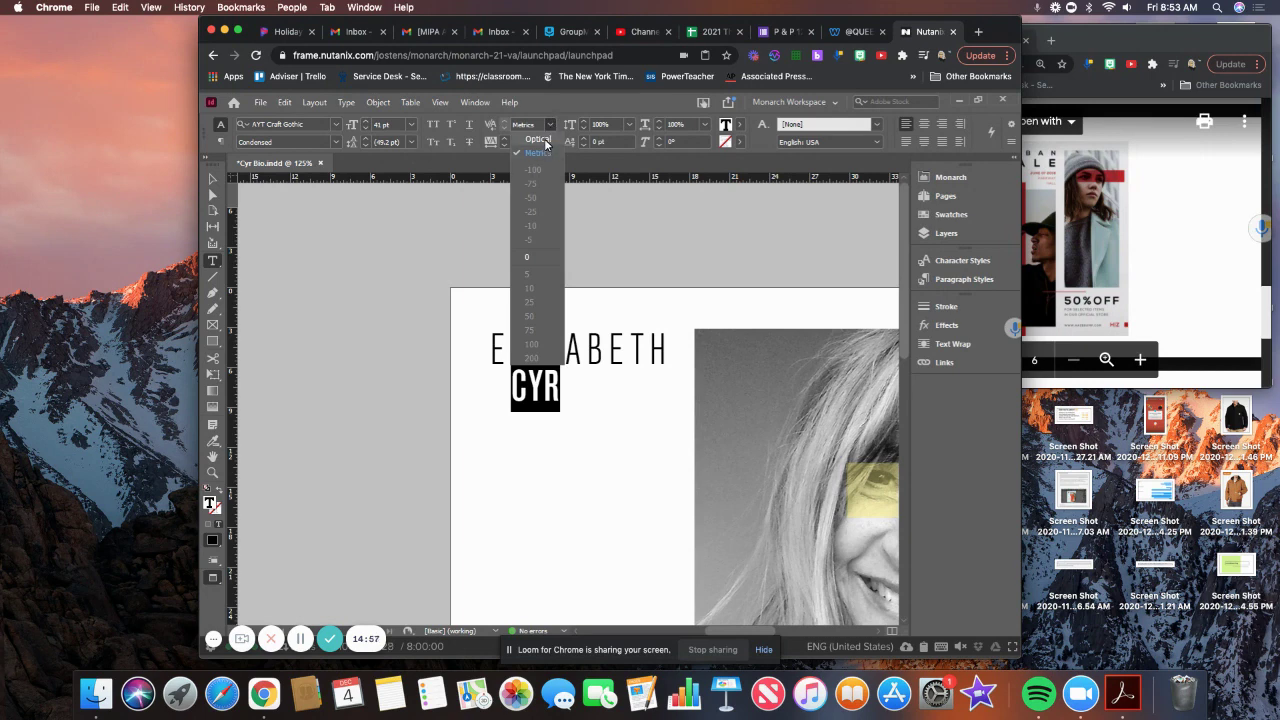
pyautogui.click(546, 143)
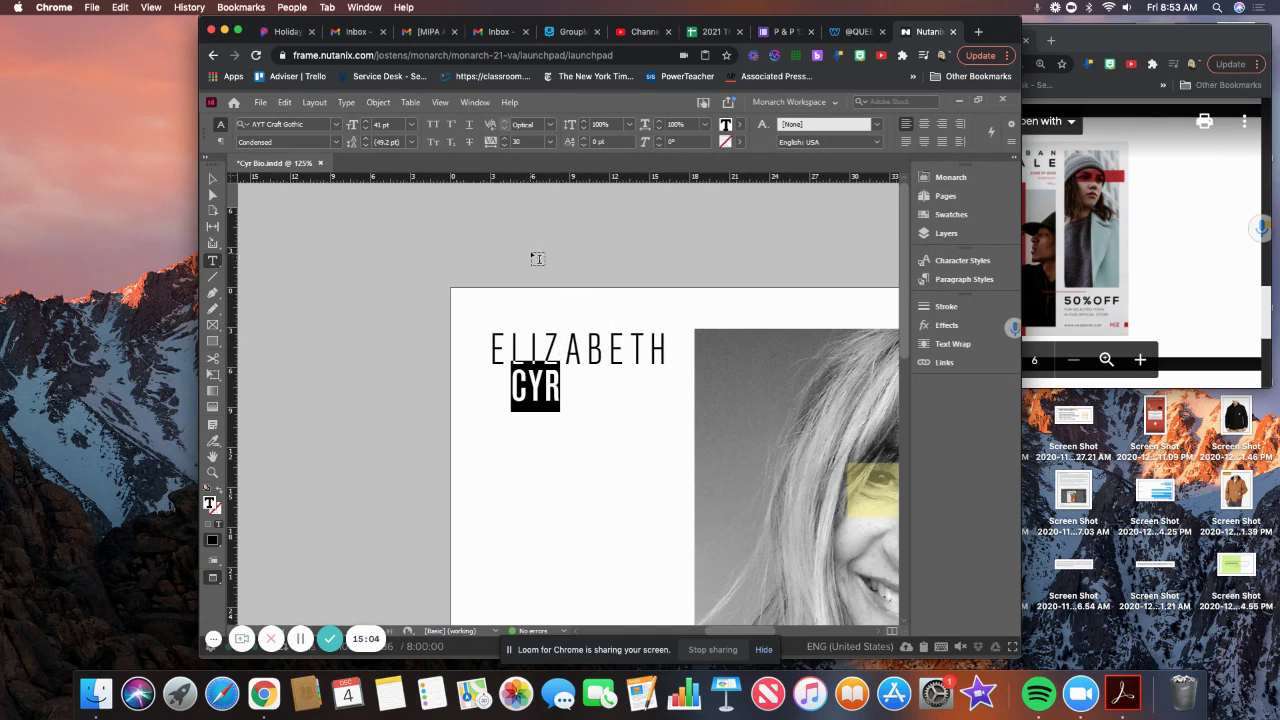
# Adjust CYR's tracking down to 20 and deselect the text.
pyautogui.click(502, 142)
pyautogui.click(503, 146)
pyautogui.click(501, 144)
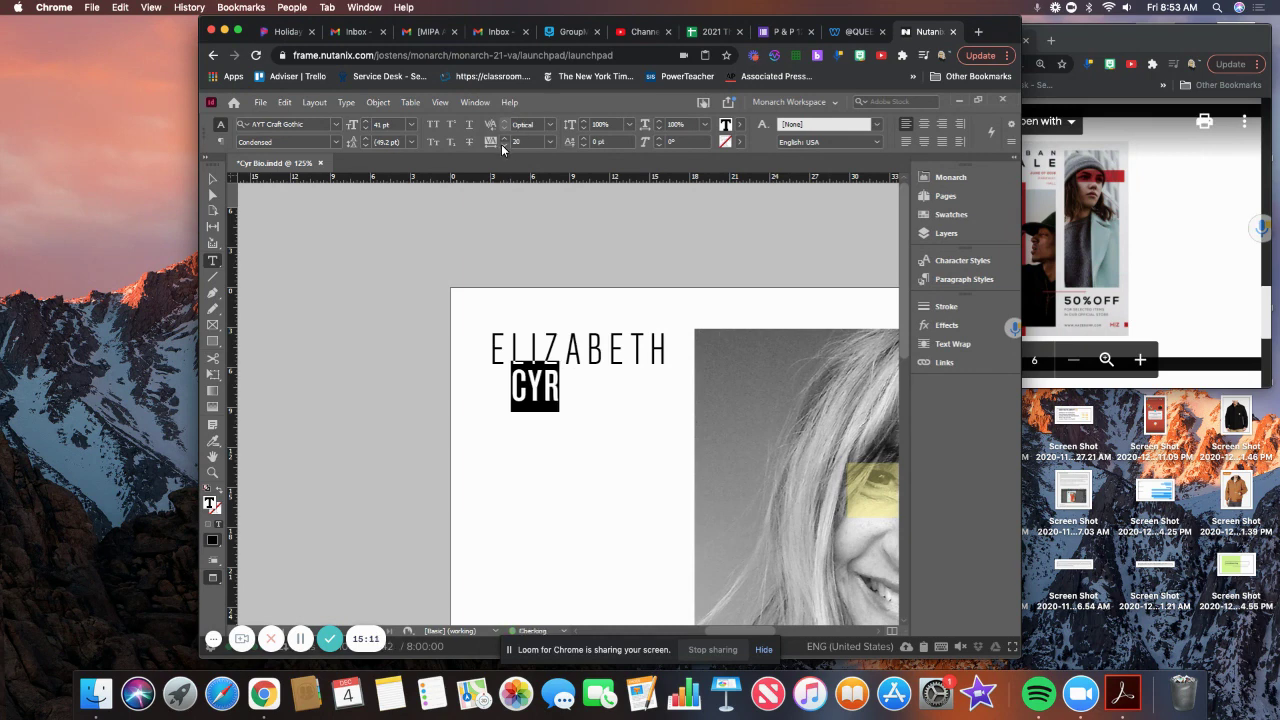
pyautogui.click(562, 244)
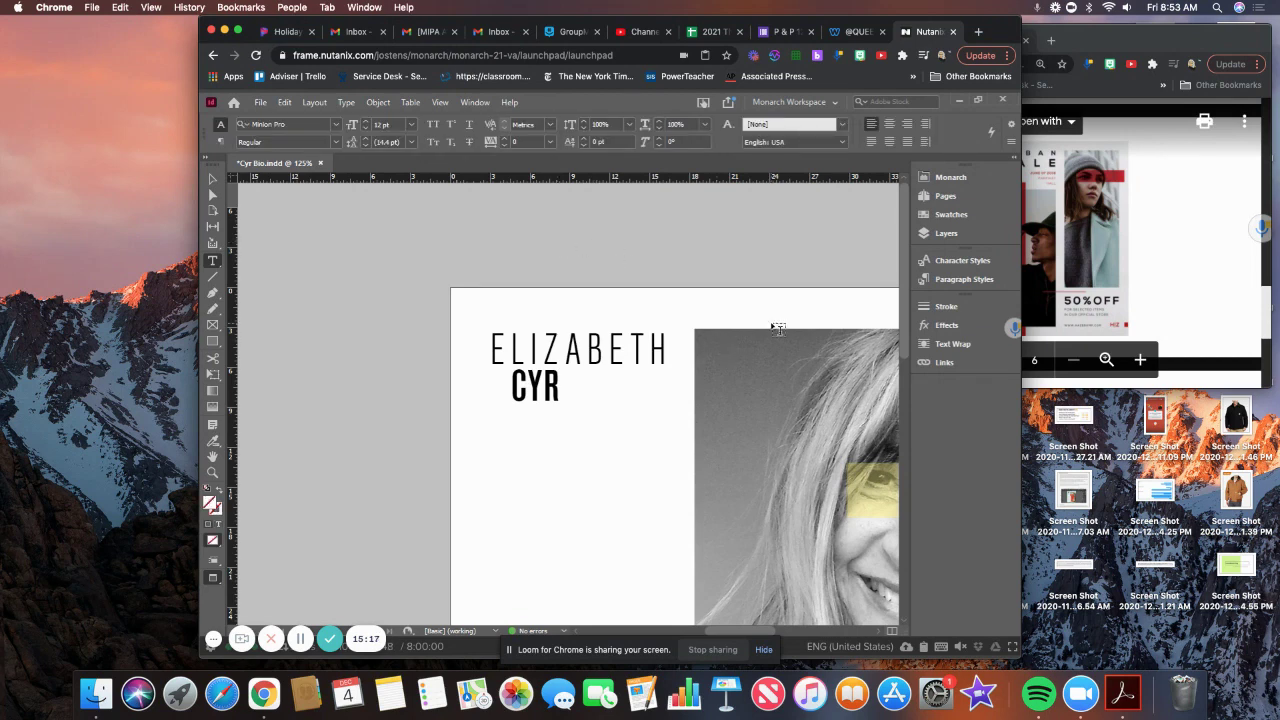
# Move the yellow block beneath ELIZABETH and reshape it into a thin bar across the photo's top.
pyautogui.press('super+0')
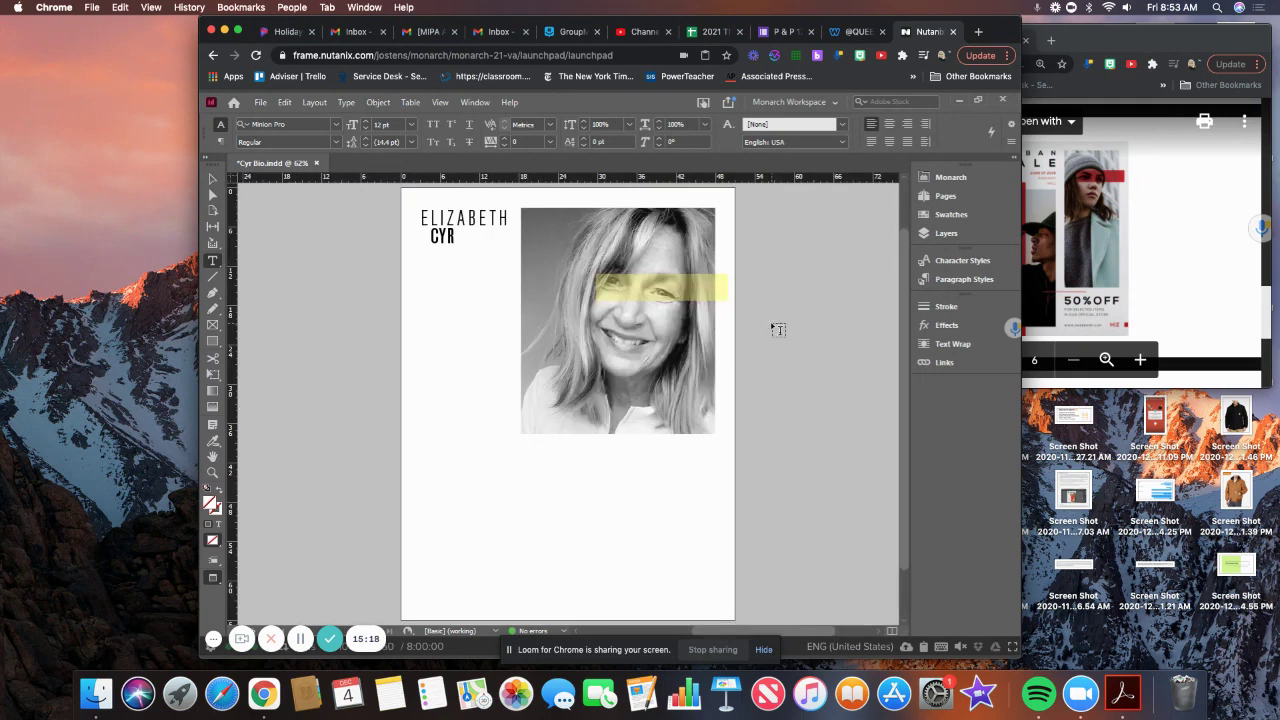
pyautogui.click(212, 179)
pyautogui.moveTo(658, 296); pyautogui.dragTo(472, 266)
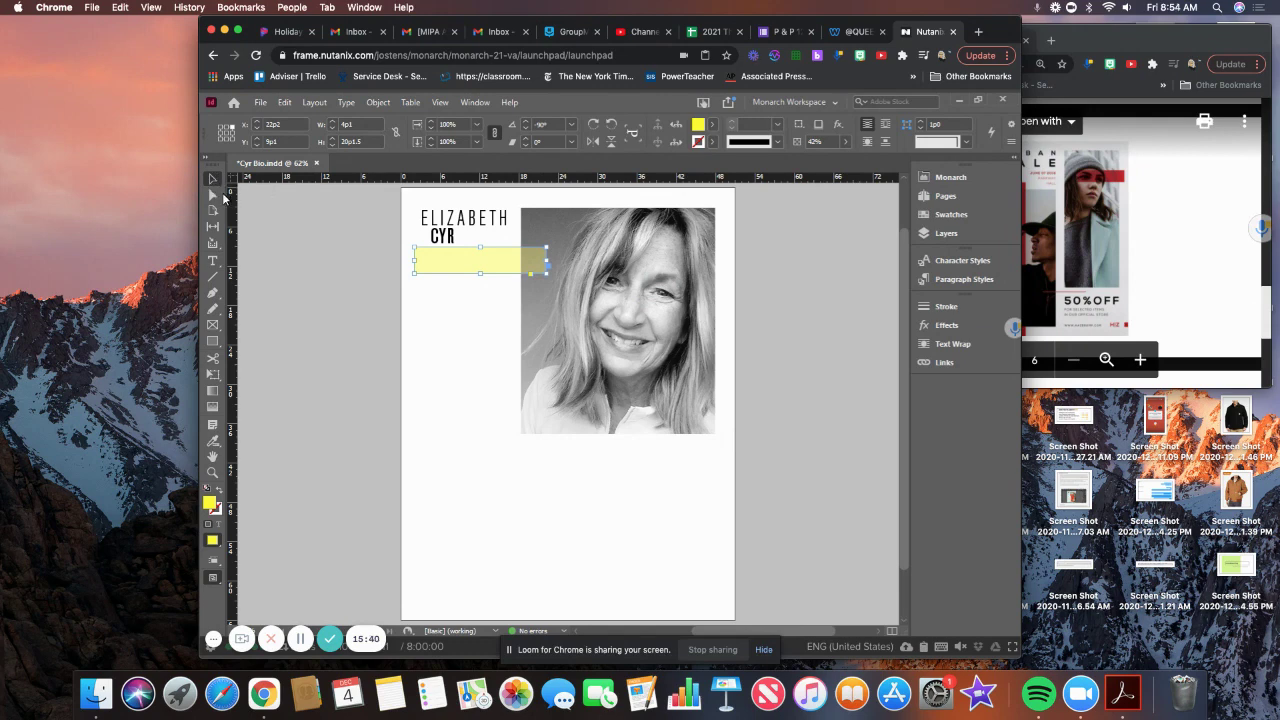
pyautogui.moveTo(491, 266); pyautogui.dragTo(491, 266)
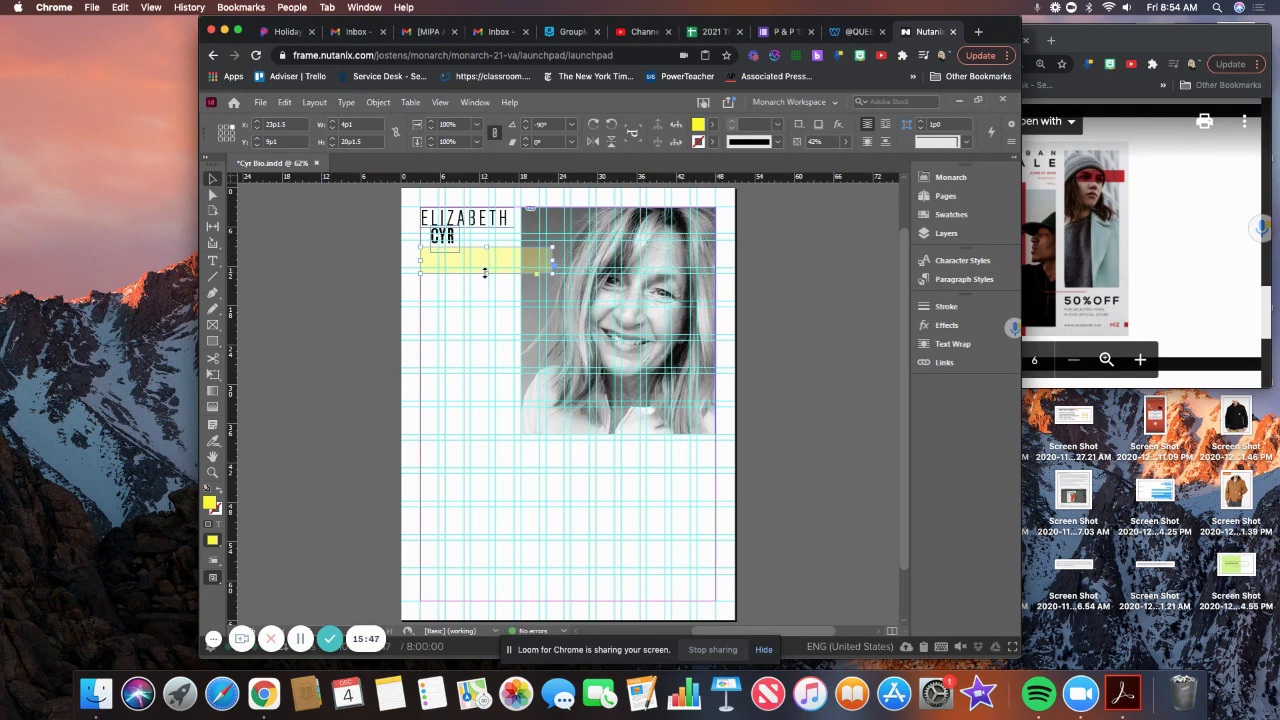
pyautogui.moveTo(486, 247)
pyautogui.mouseDown()
pyautogui.moveTo(481, 256)
pyautogui.moveTo(494, 237)
pyautogui.mouseUp()
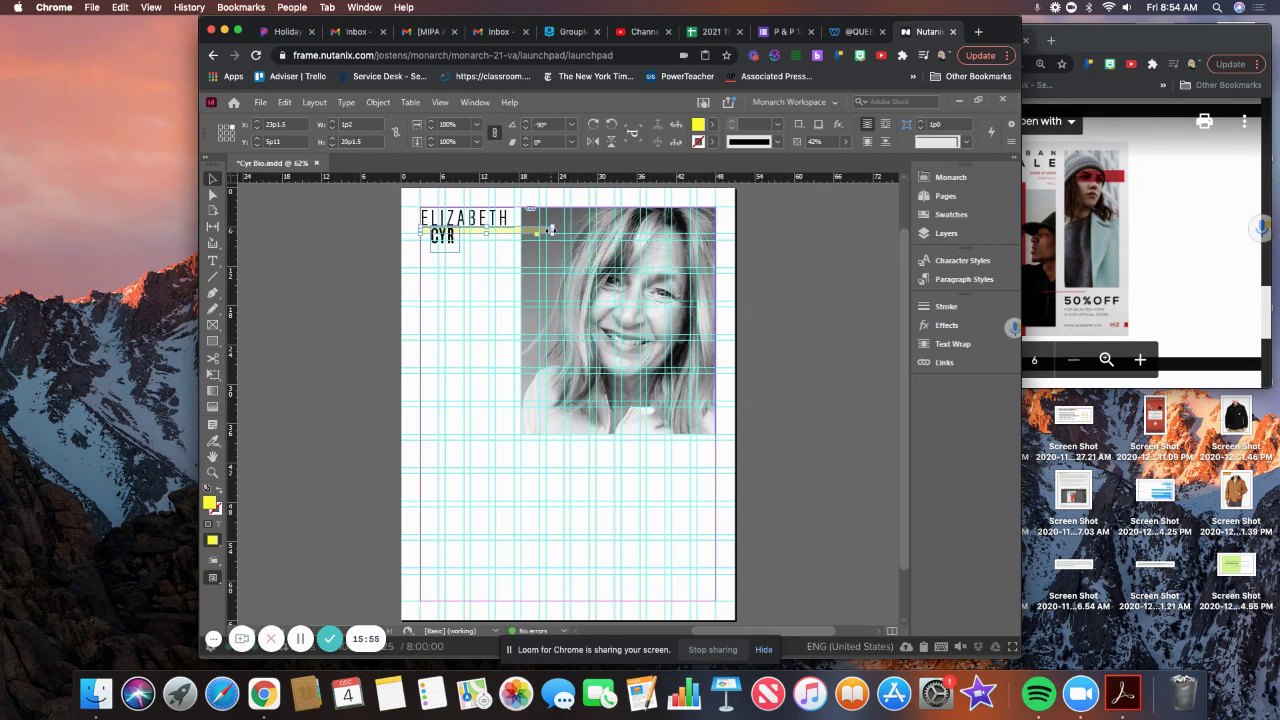
pyautogui.moveTo(553, 231); pyautogui.dragTo(670, 233)
pyautogui.click(800, 272)
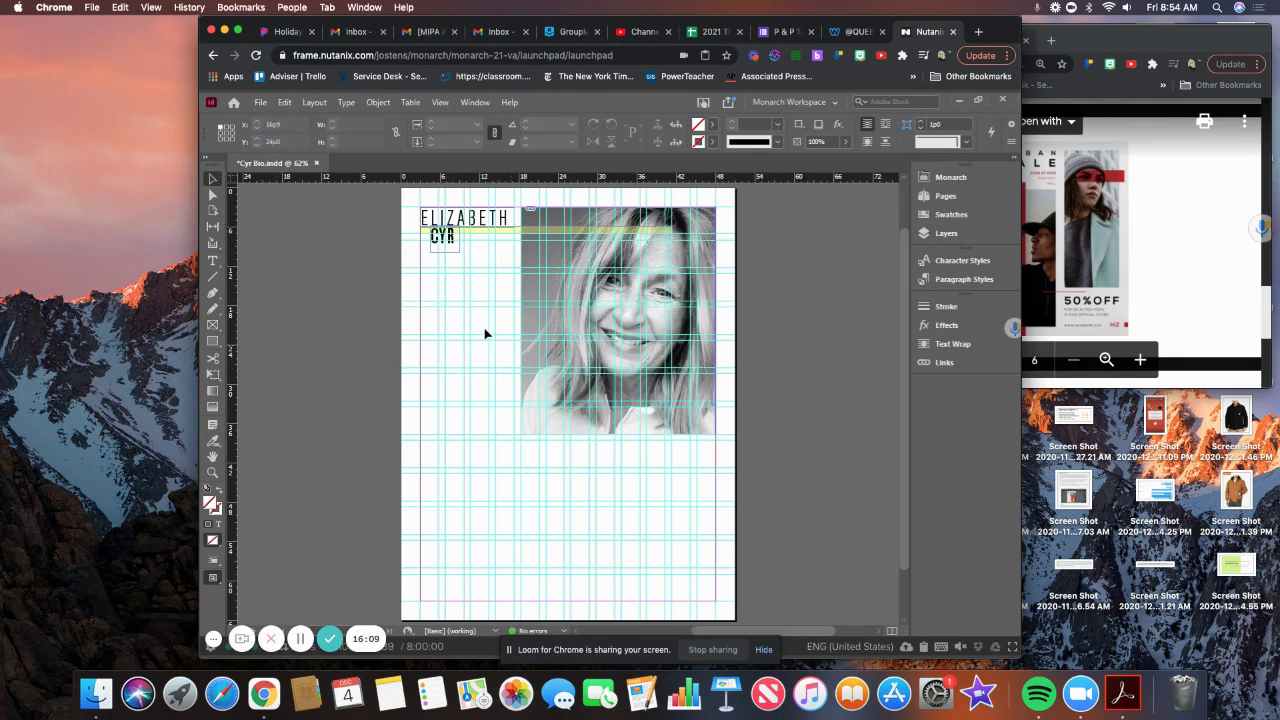
pyautogui.click(1177, 195)
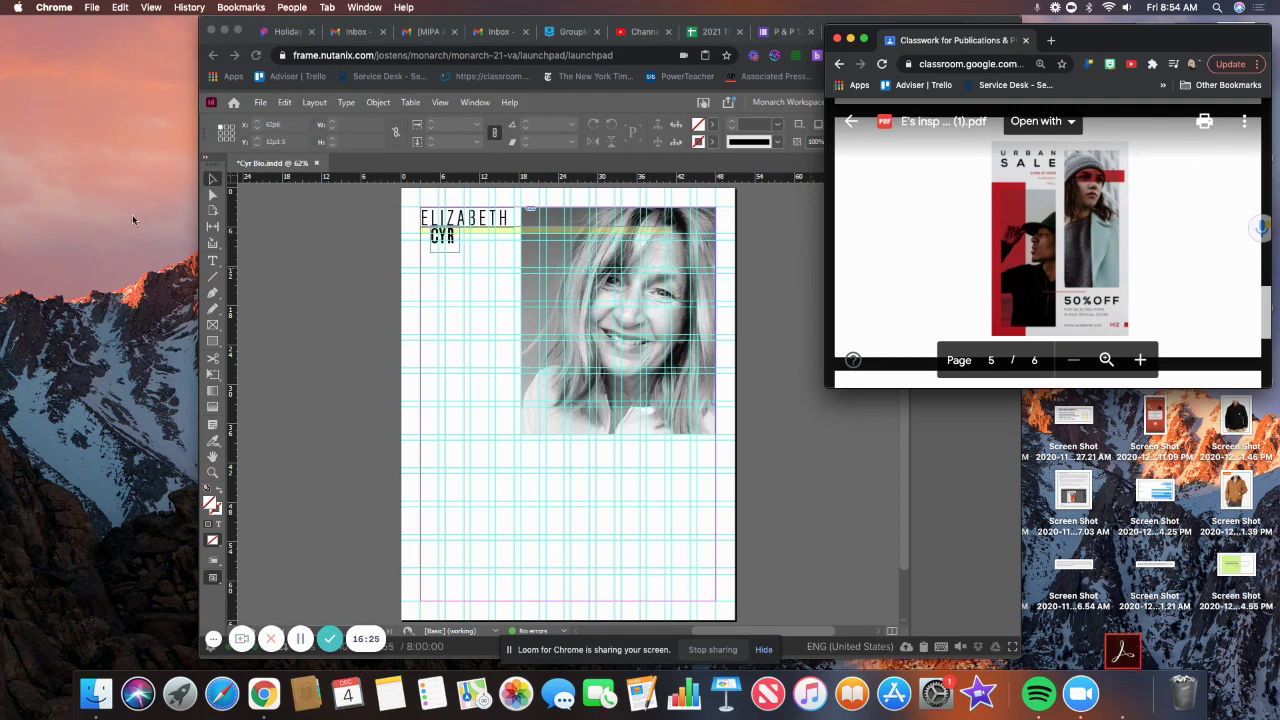
pyautogui.click(216, 262)
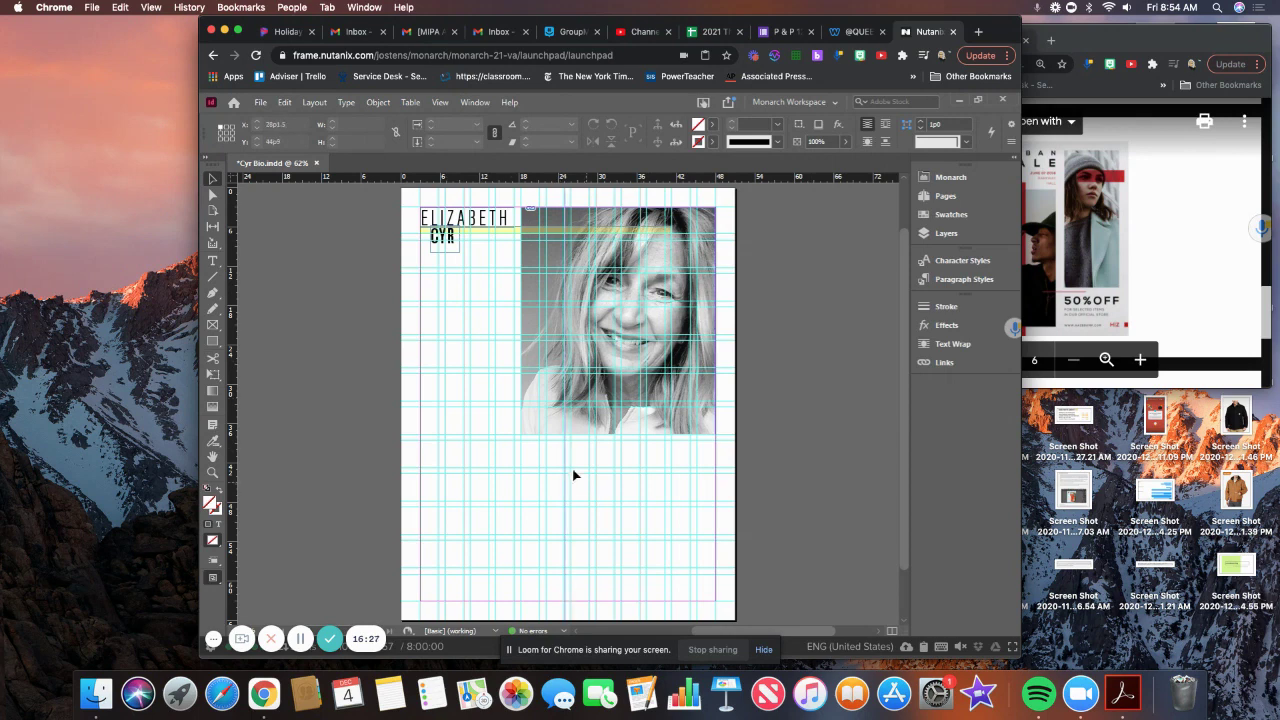
pyautogui.click(214, 262)
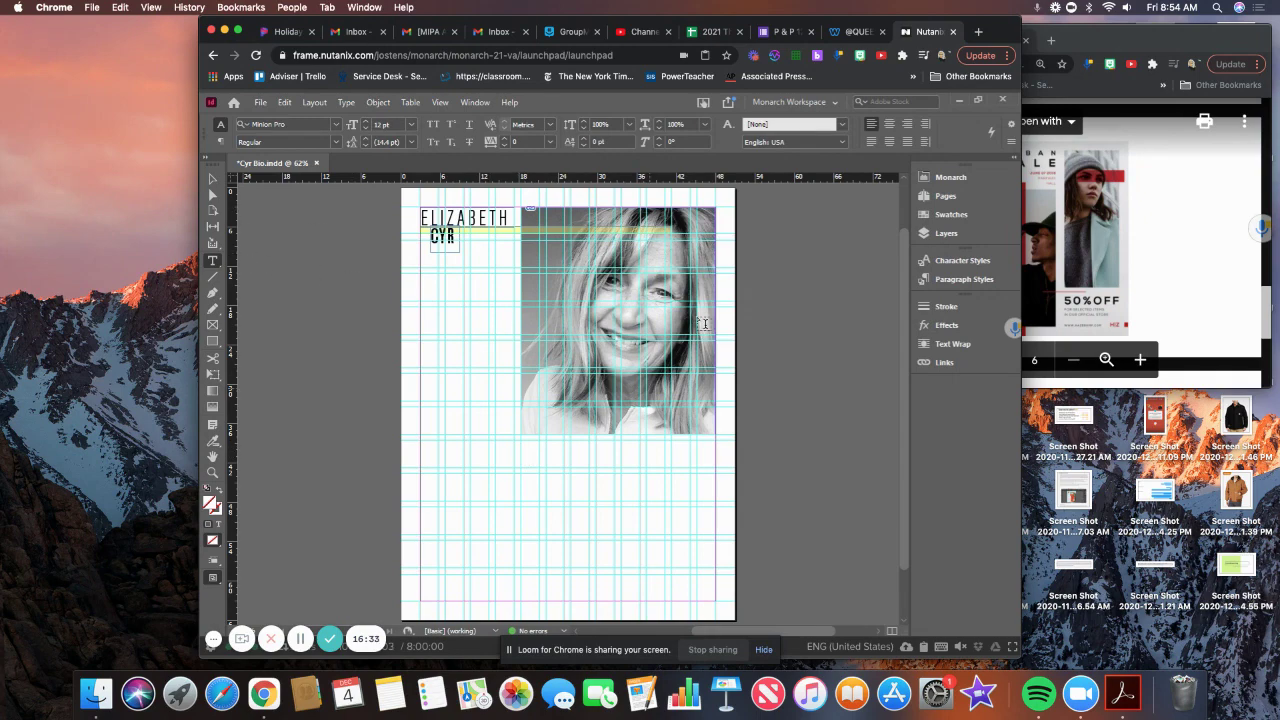
# Review the bio question in the P & P check-in form, then switch to the elizabethcyr.com tab.
pyautogui.click(790, 37)
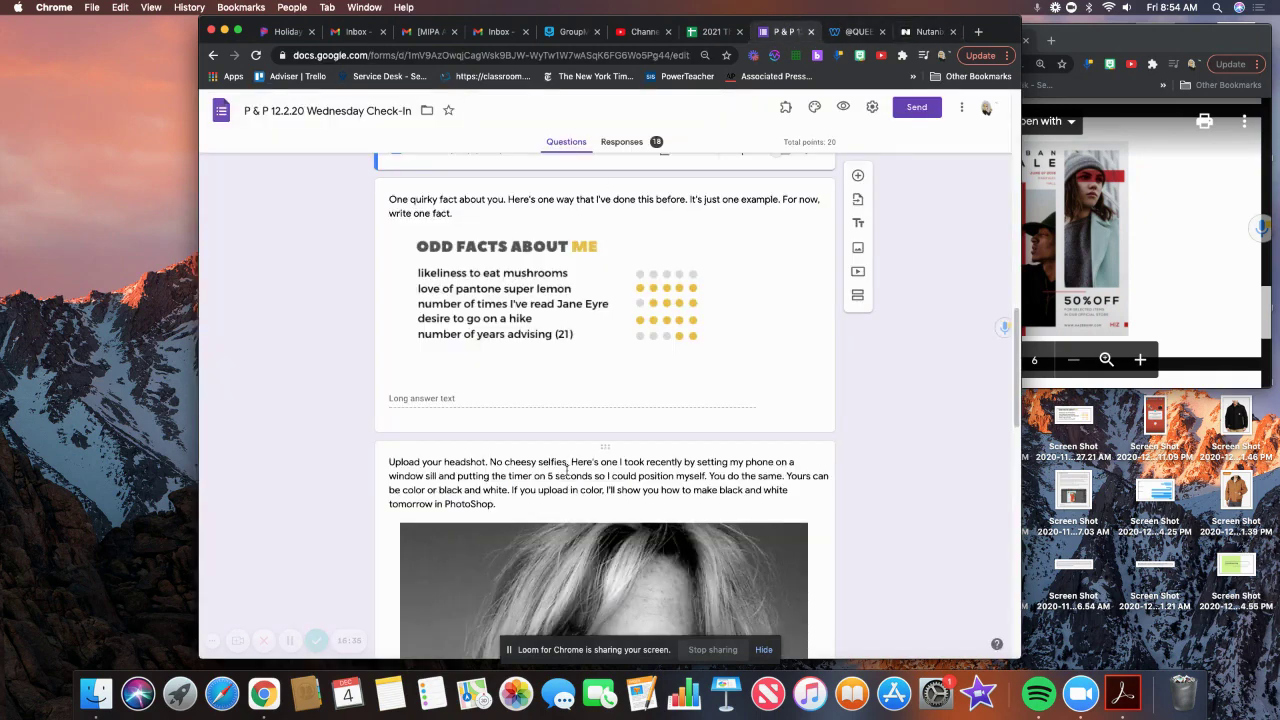
pyautogui.scroll(3, 524, 289)
pyautogui.scroll(-2, 524, 289)
pyautogui.scroll(2, 524, 289)
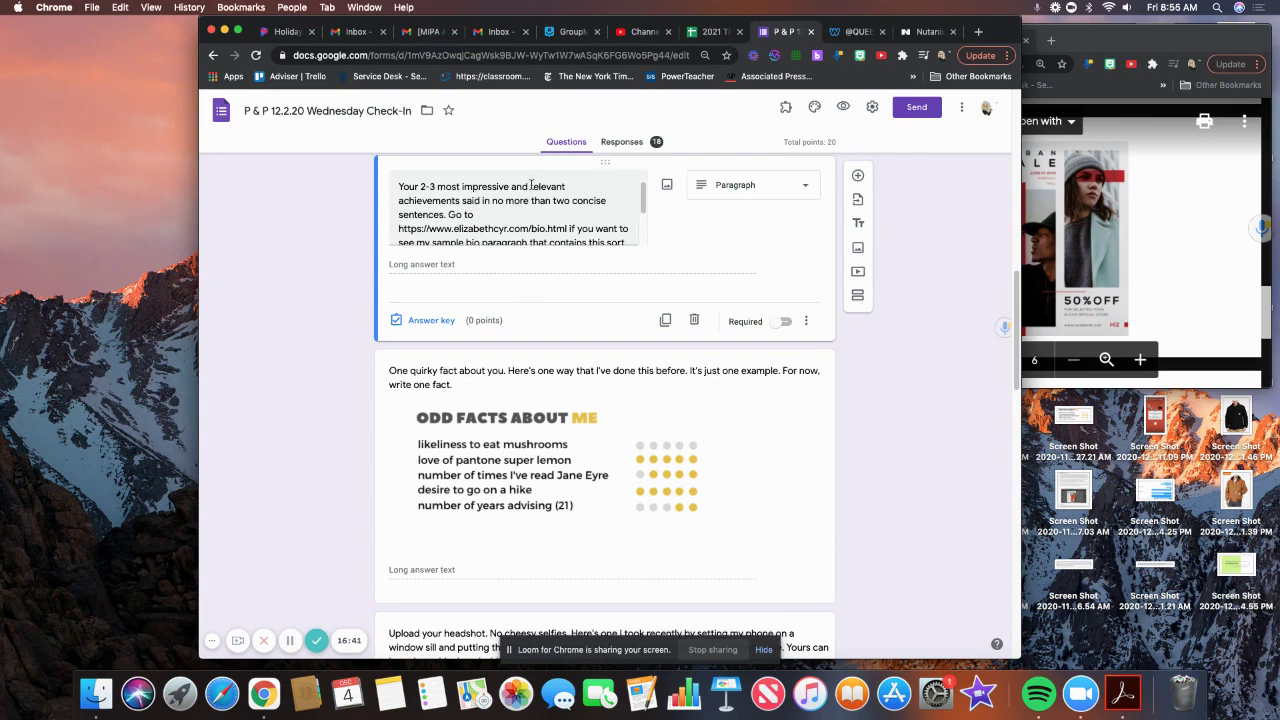
pyautogui.click(855, 33)
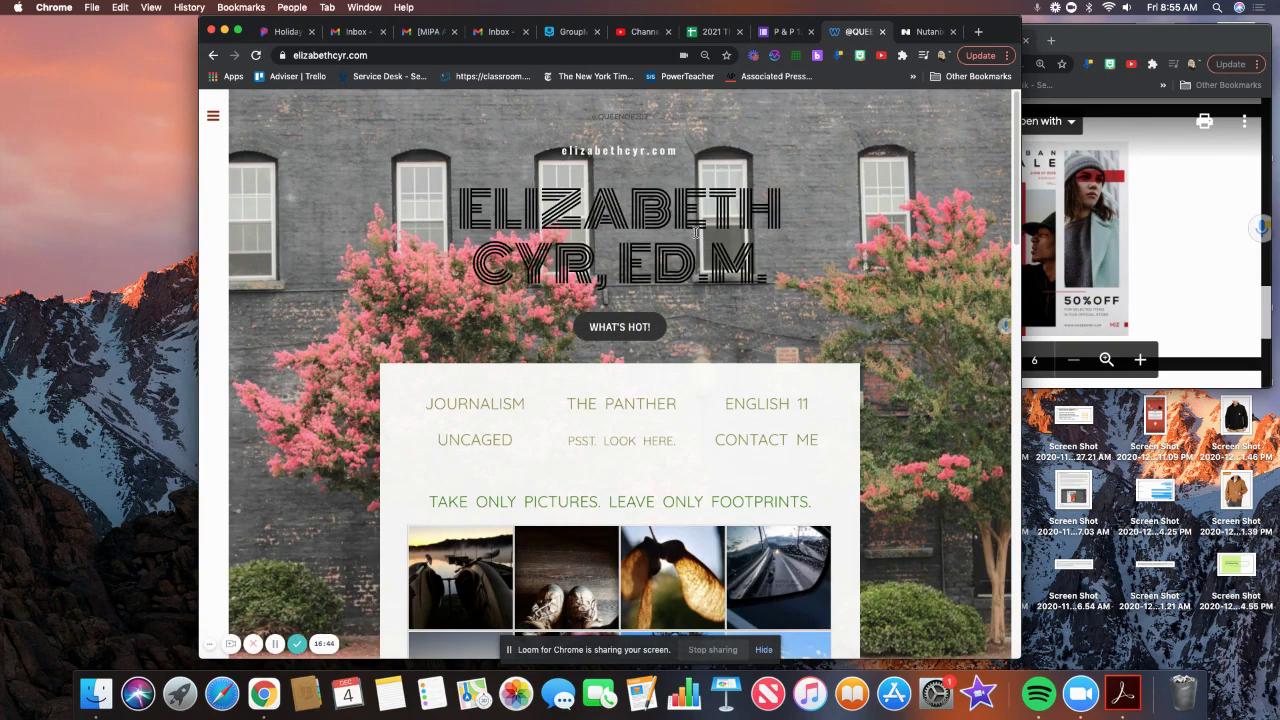
# Open elizabethcyr.com's BIO page, select the first Professional Experiences paragraph, and return to InDesign.
pyautogui.click(213, 116)
pyautogui.click(222, 188)
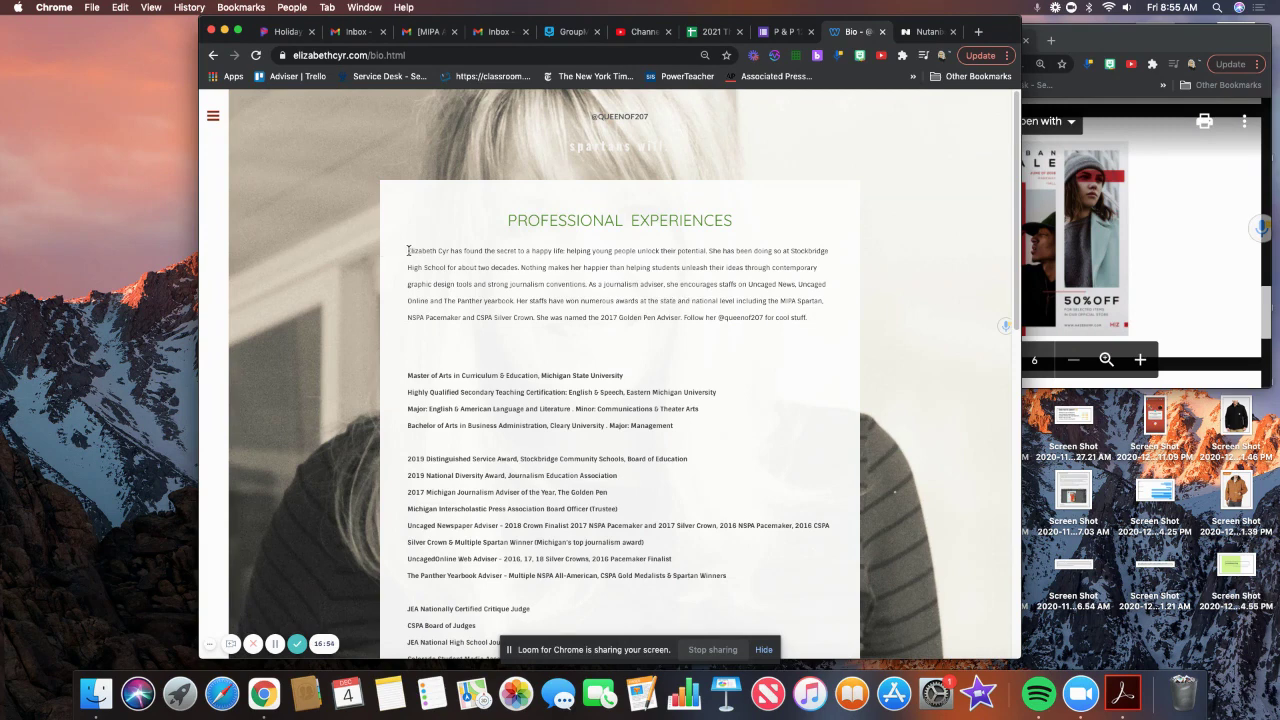
pyautogui.moveTo(409, 250); pyautogui.dragTo(806, 316)
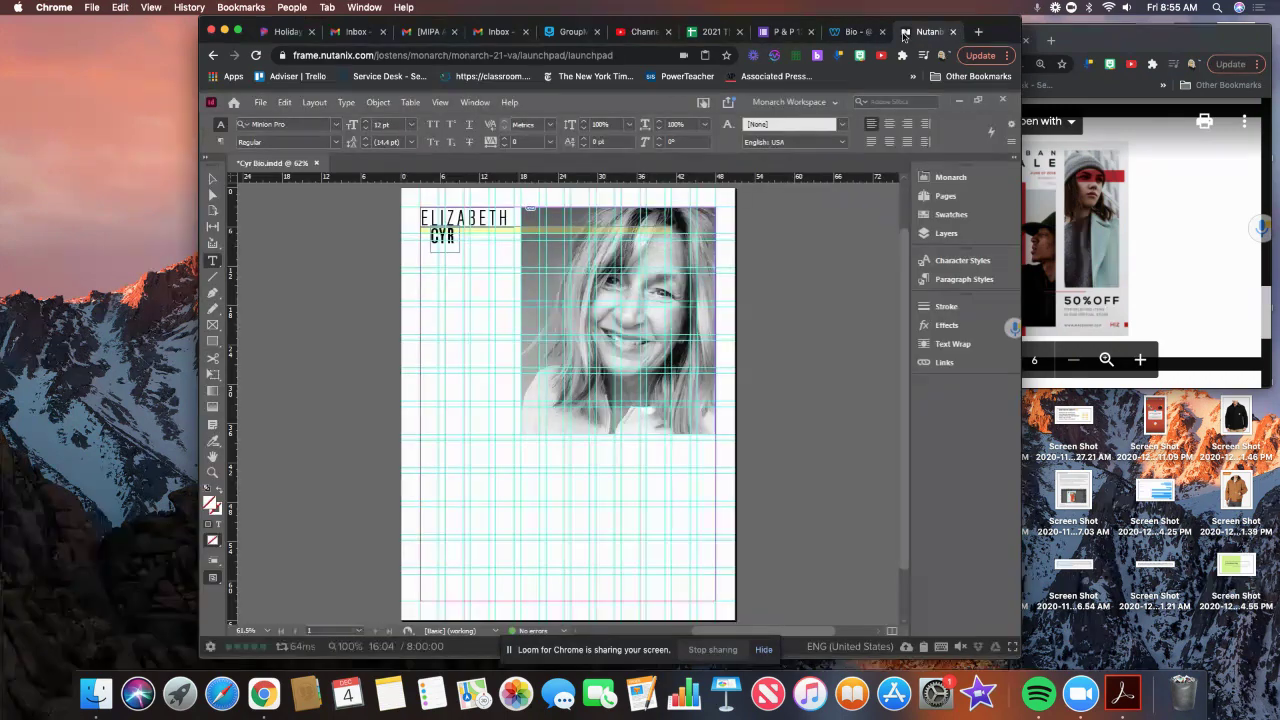
pyautogui.click(910, 31)
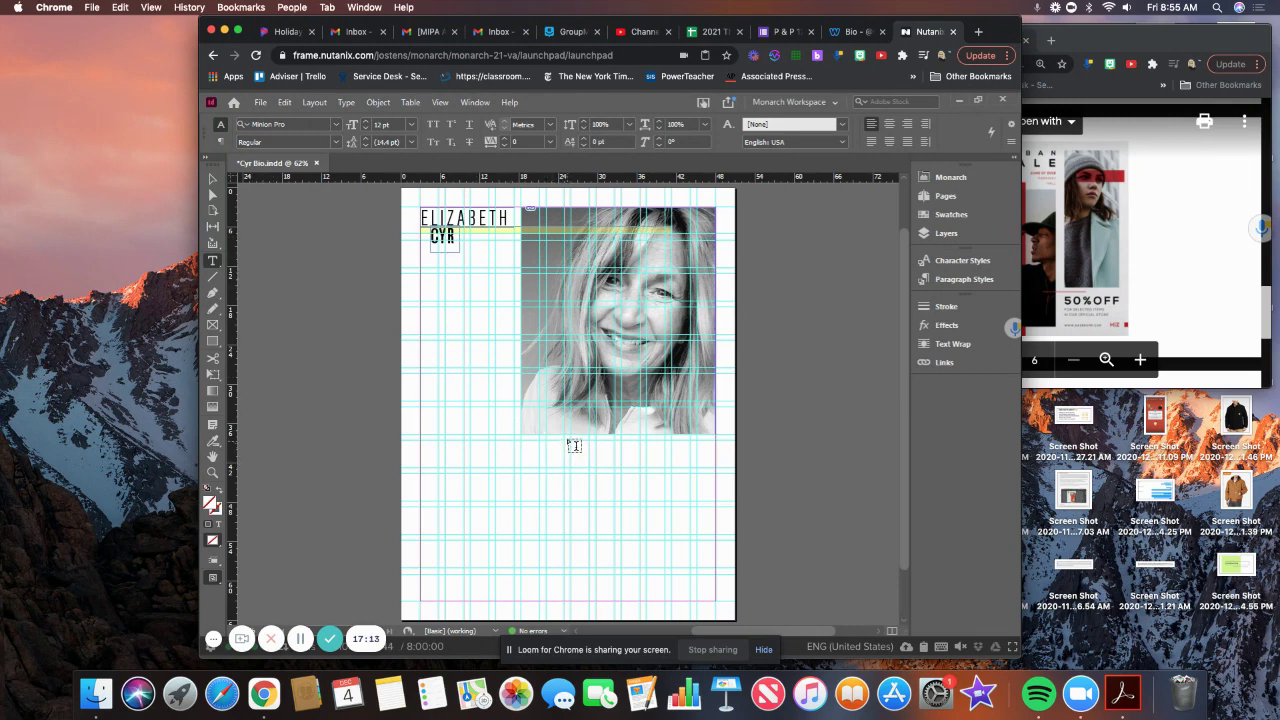
# Draw a text frame below the photo and paste ELIZABETH into it.
pyautogui.moveTo(570, 441); pyautogui.dragTo(720, 508)
pyautogui.hotkey('ctrl', 'v')
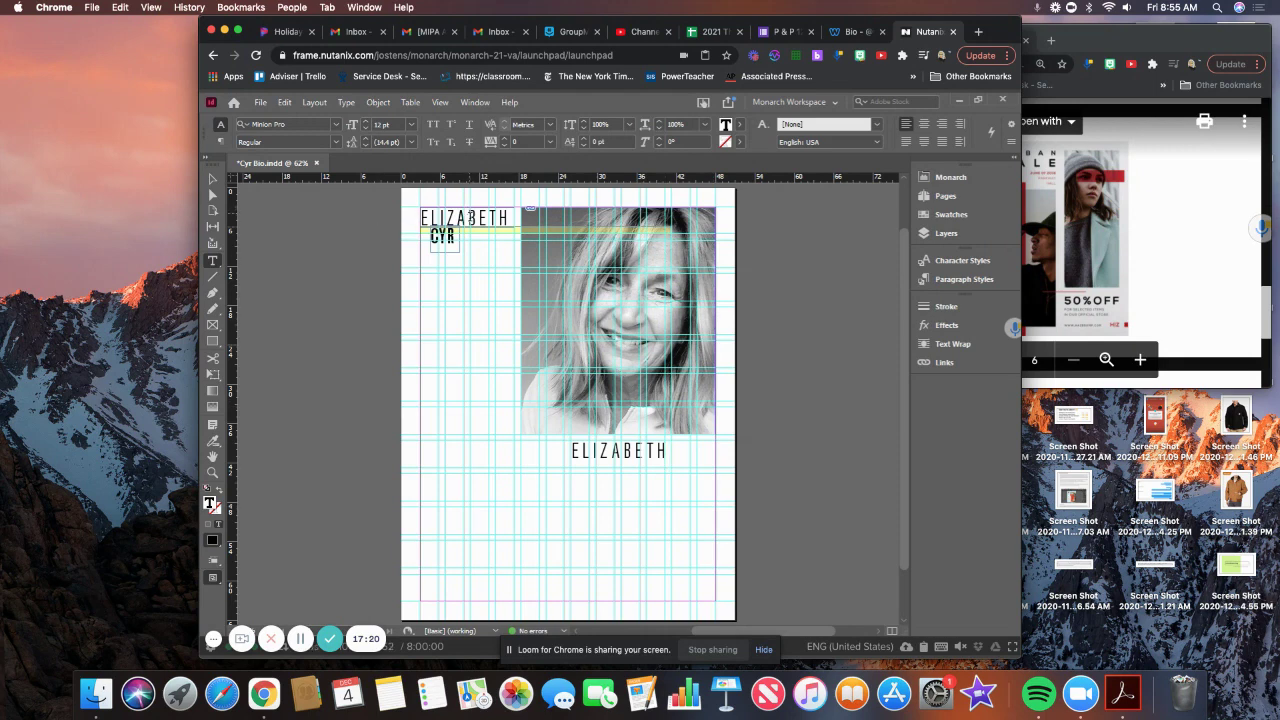
pyautogui.hotkey('ctrl', 'z')
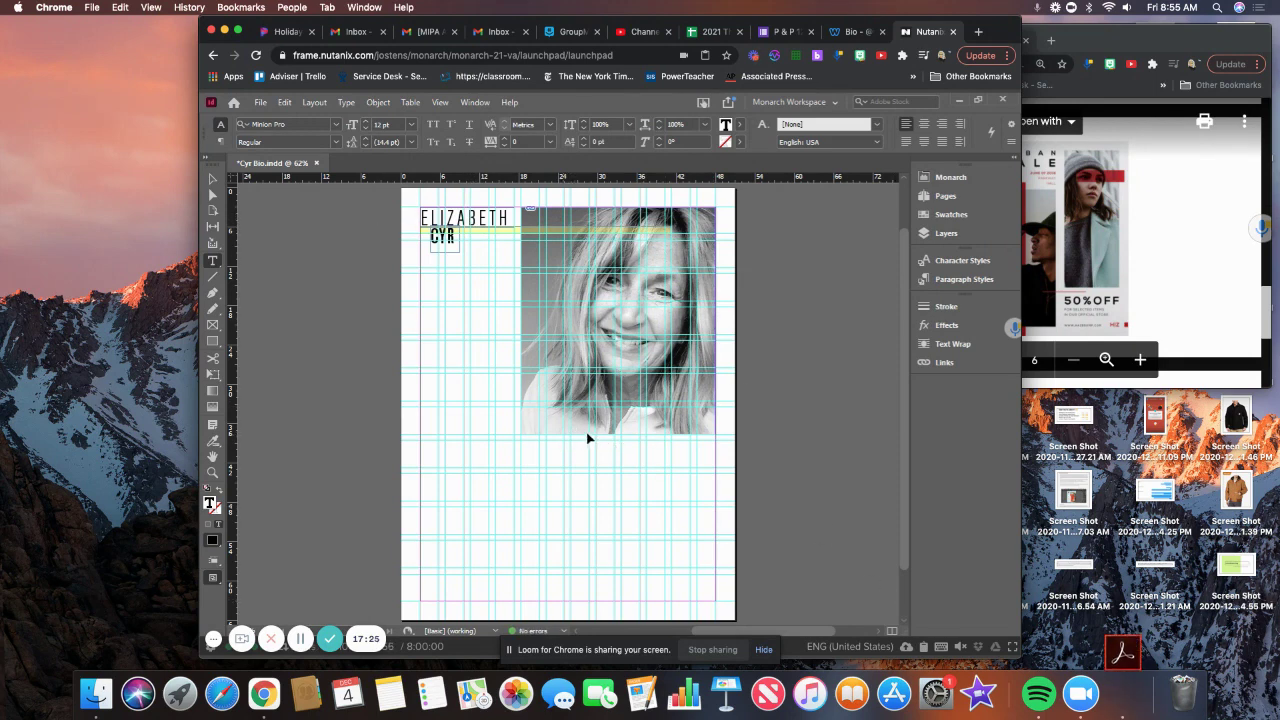
pyautogui.hotkey('ctrl', 'v')
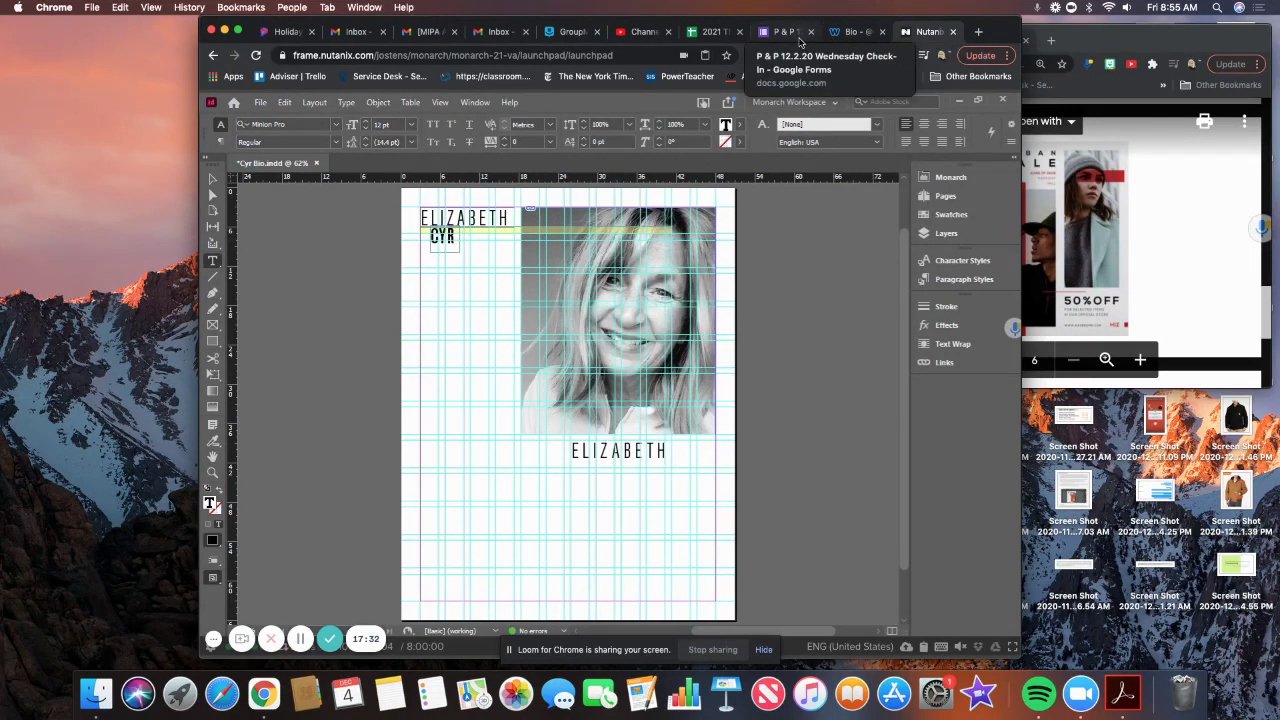
# Copy the bio paragraph from the website and paste it under the heading.
pyautogui.click(840, 37)
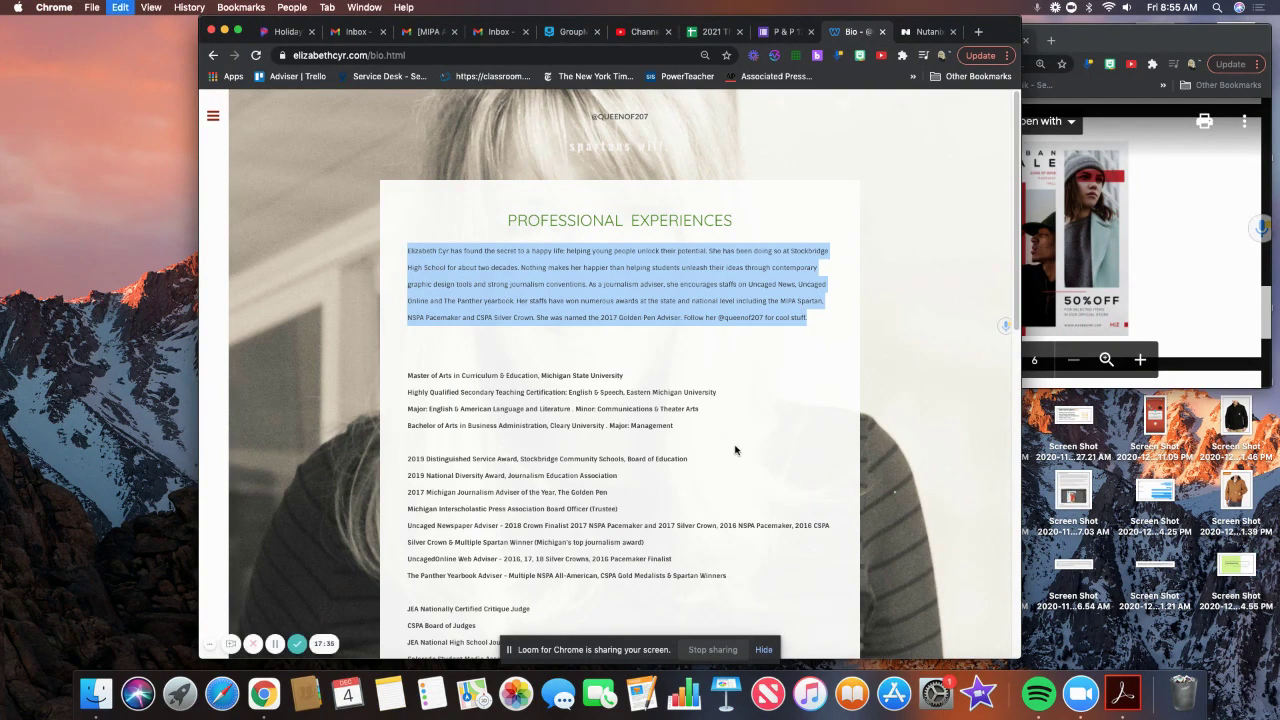
pyautogui.click(910, 33)
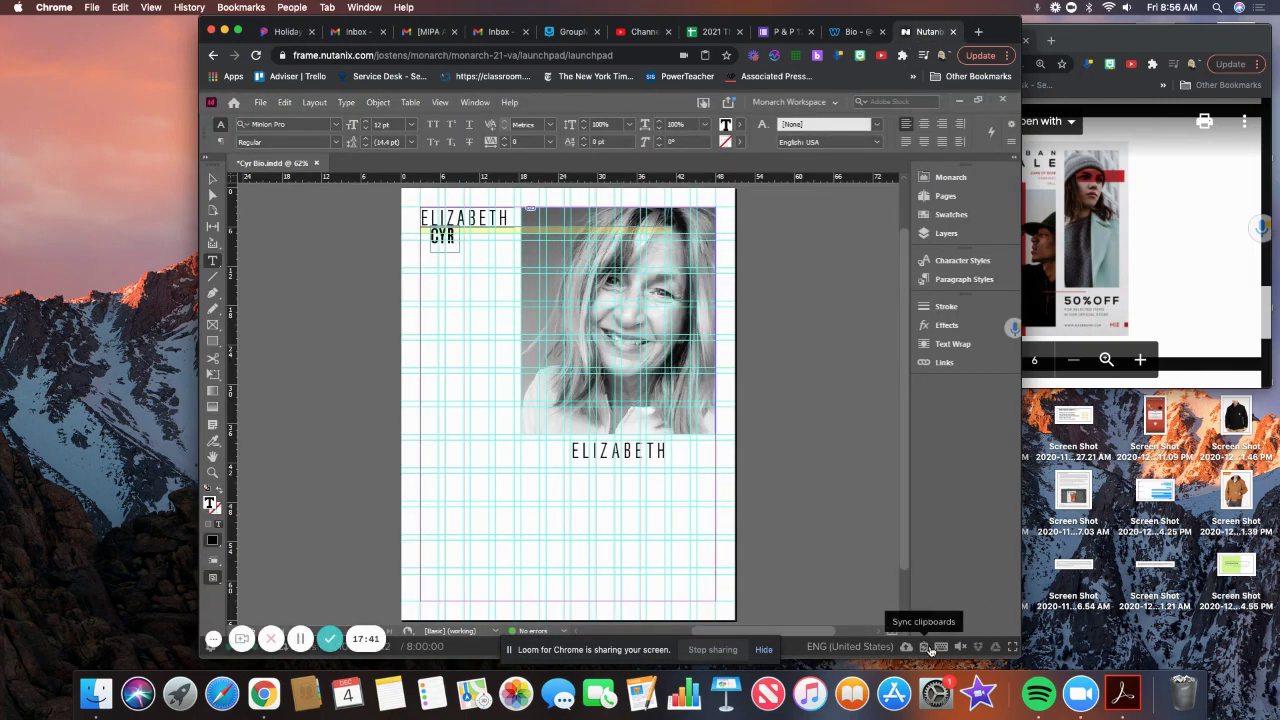
pyautogui.press('super+v')
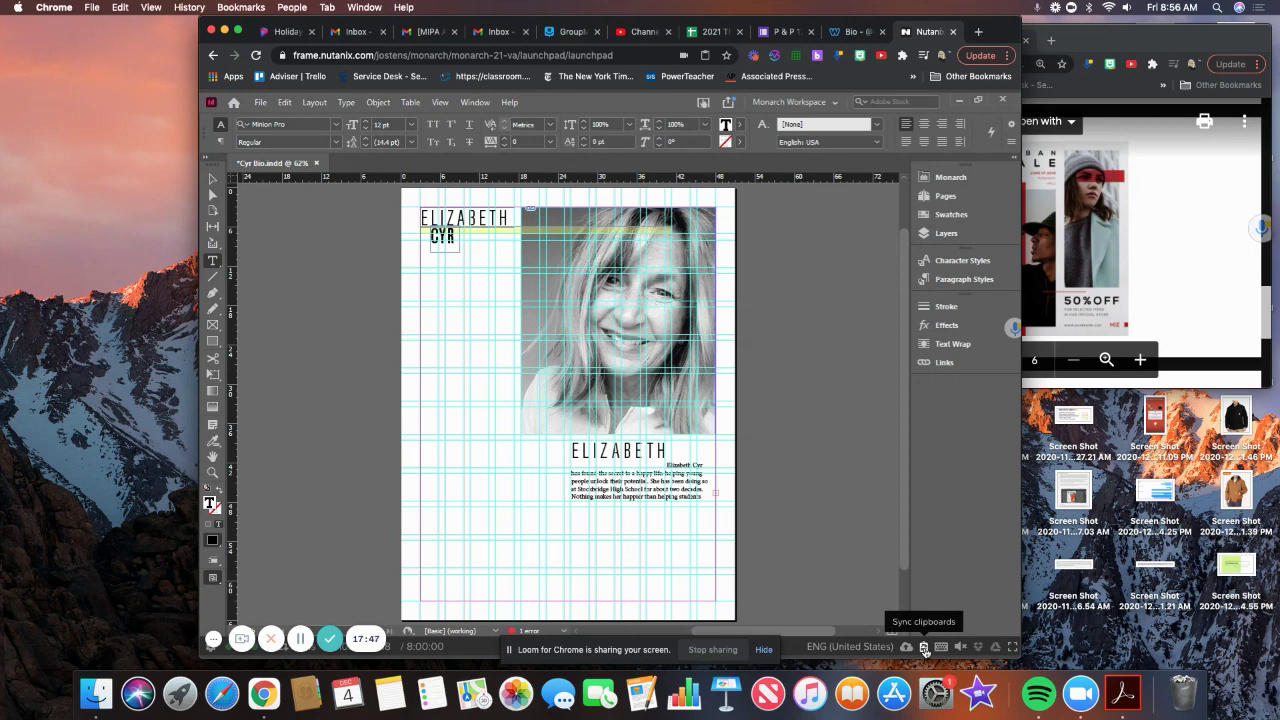
# Delete the duplicate ELIZABETH heading and reselect the bio text frame below the photo.
pyautogui.click(665, 452)
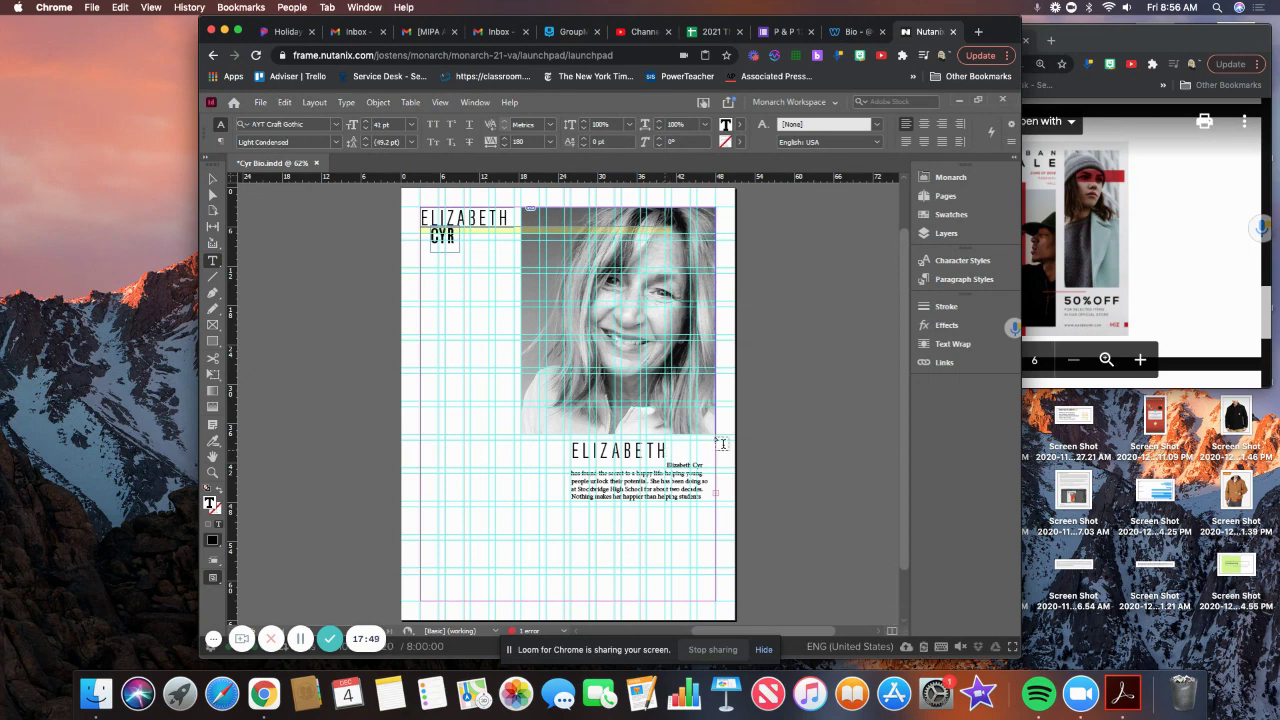
pyautogui.press('BackSpace')
pyautogui.press('BackSpace')
pyautogui.press('BackSpace')
pyautogui.press('BackSpace')
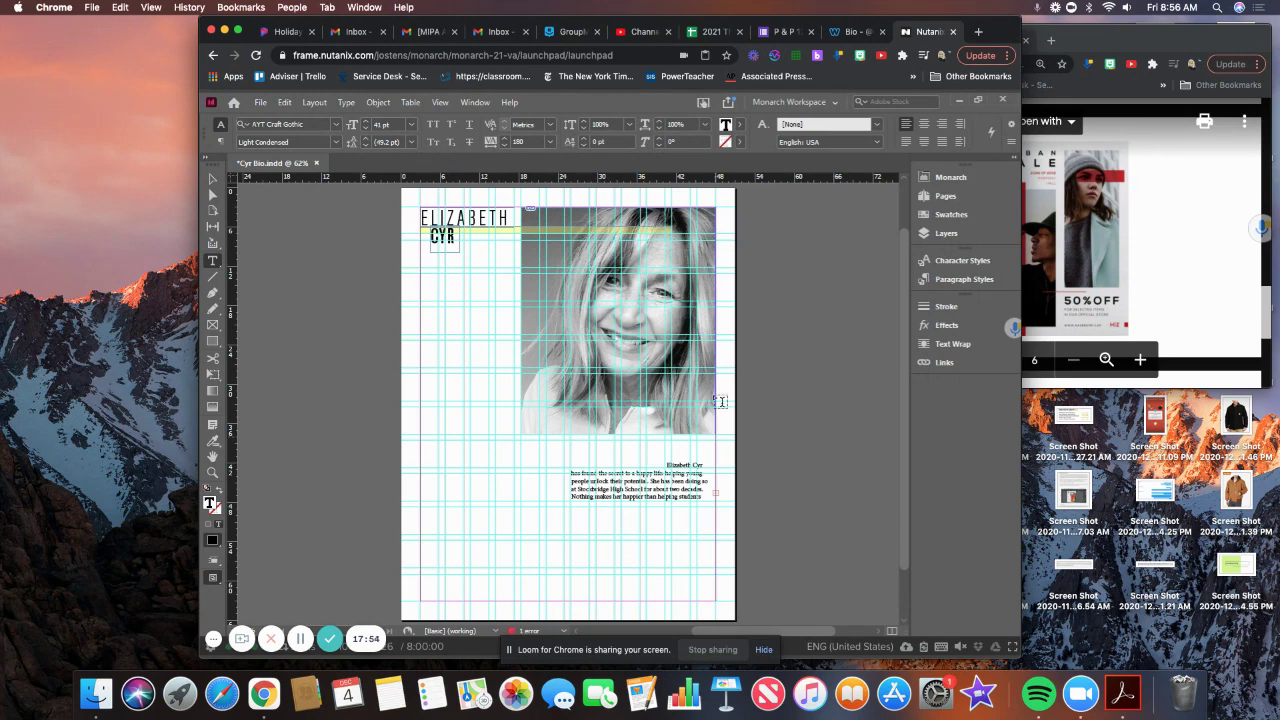
pyautogui.click(212, 178)
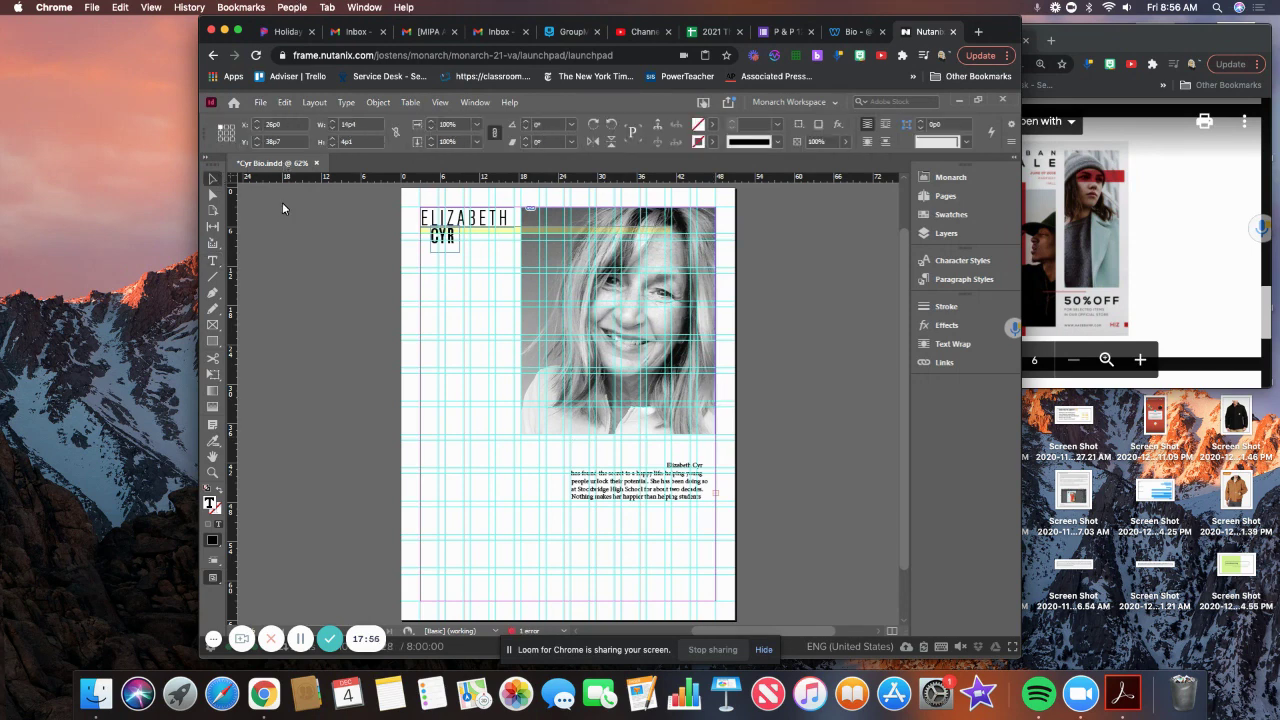
pyautogui.click(671, 410)
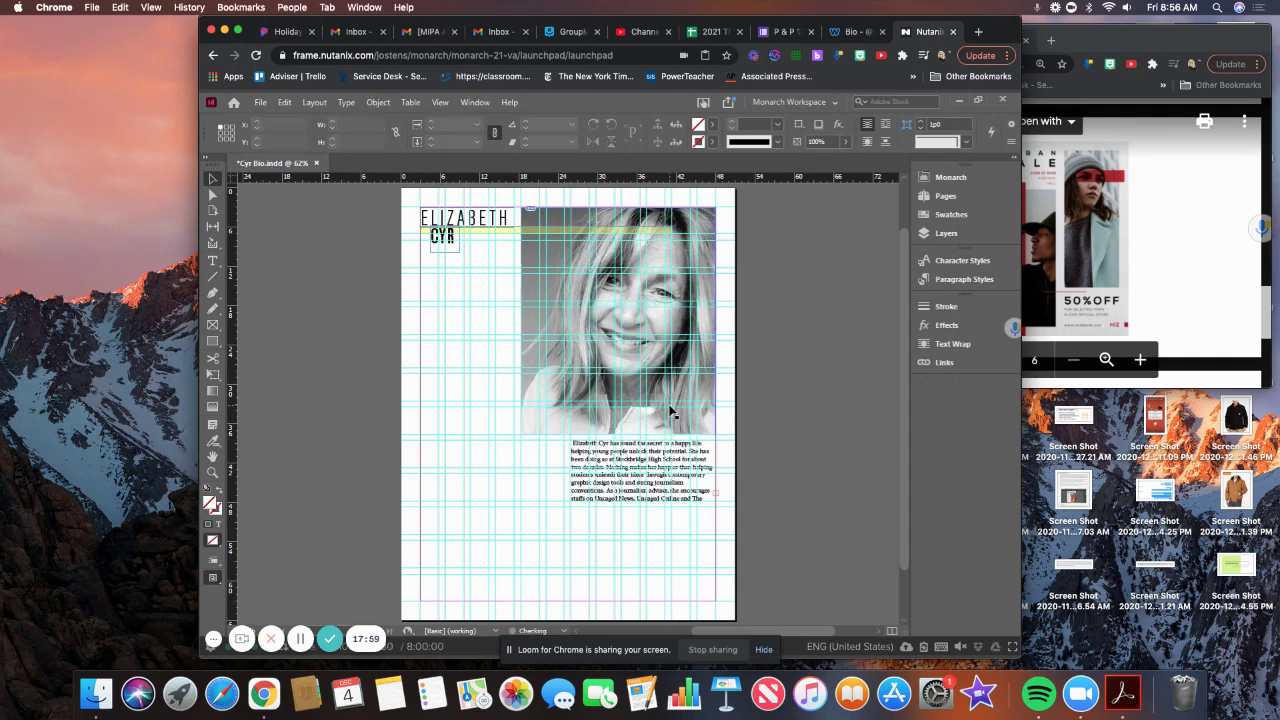
pyautogui.click(605, 465)
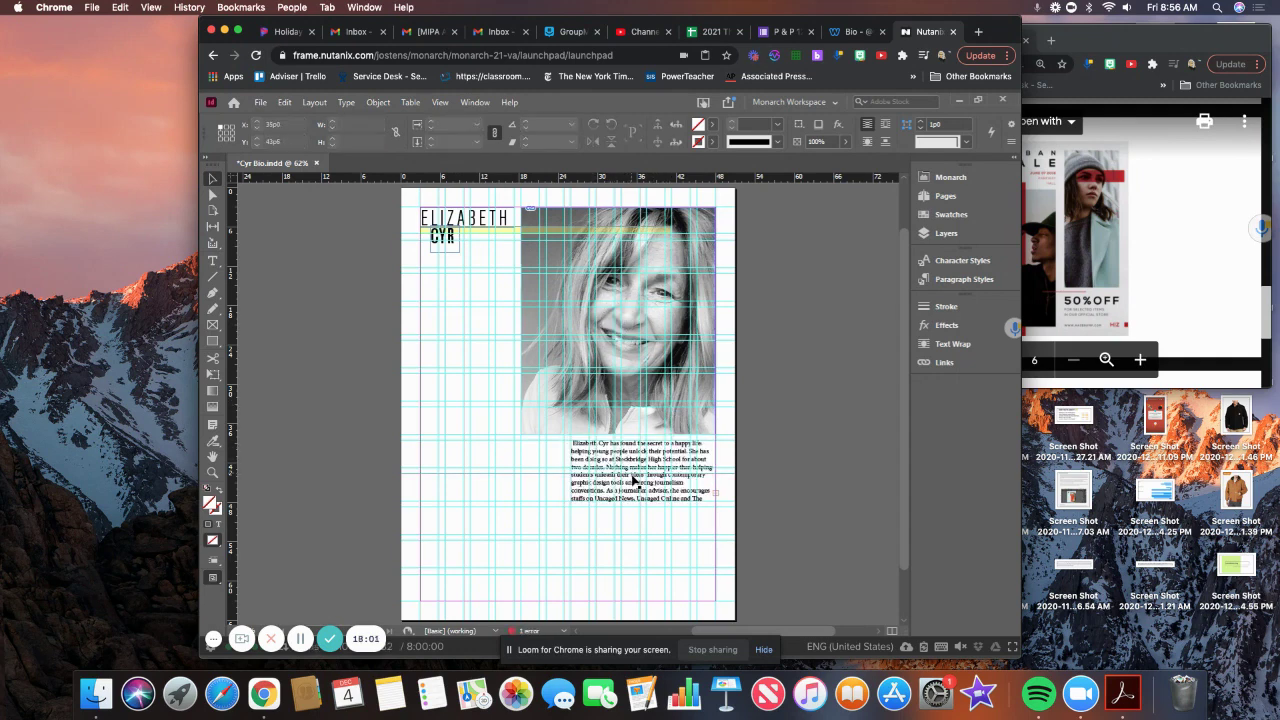
pyautogui.click(642, 473)
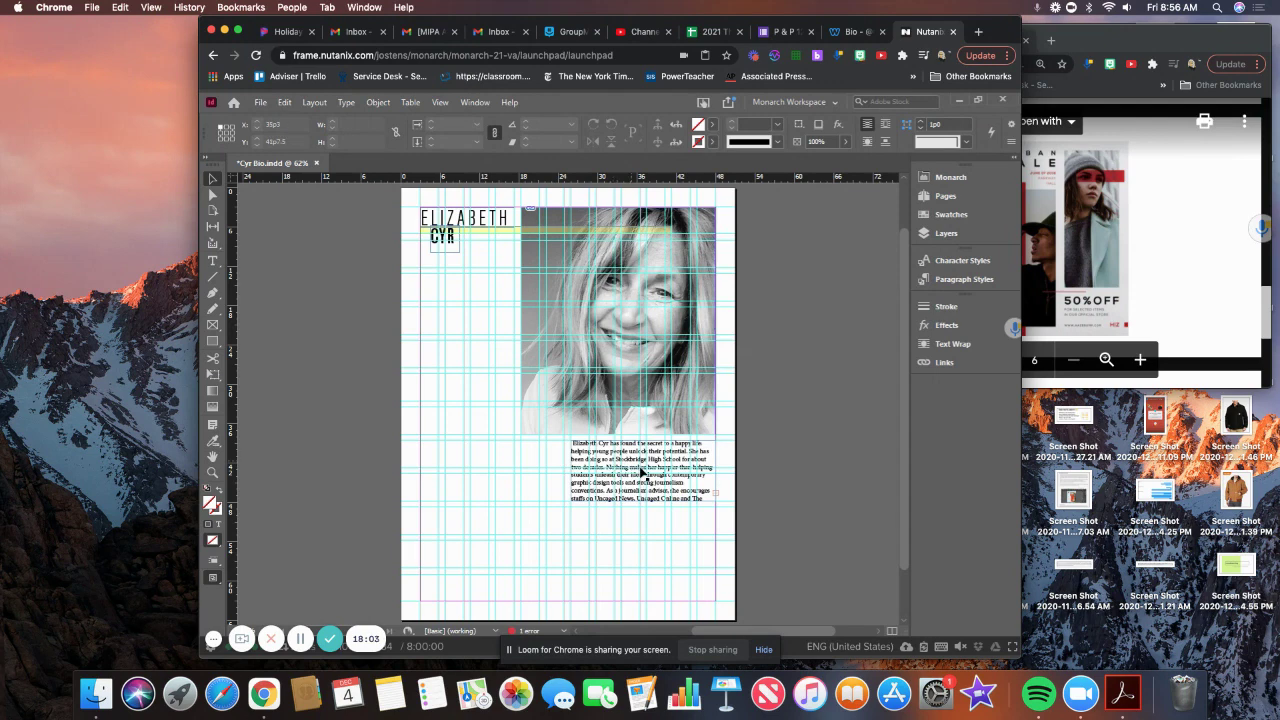
pyautogui.click(705, 492)
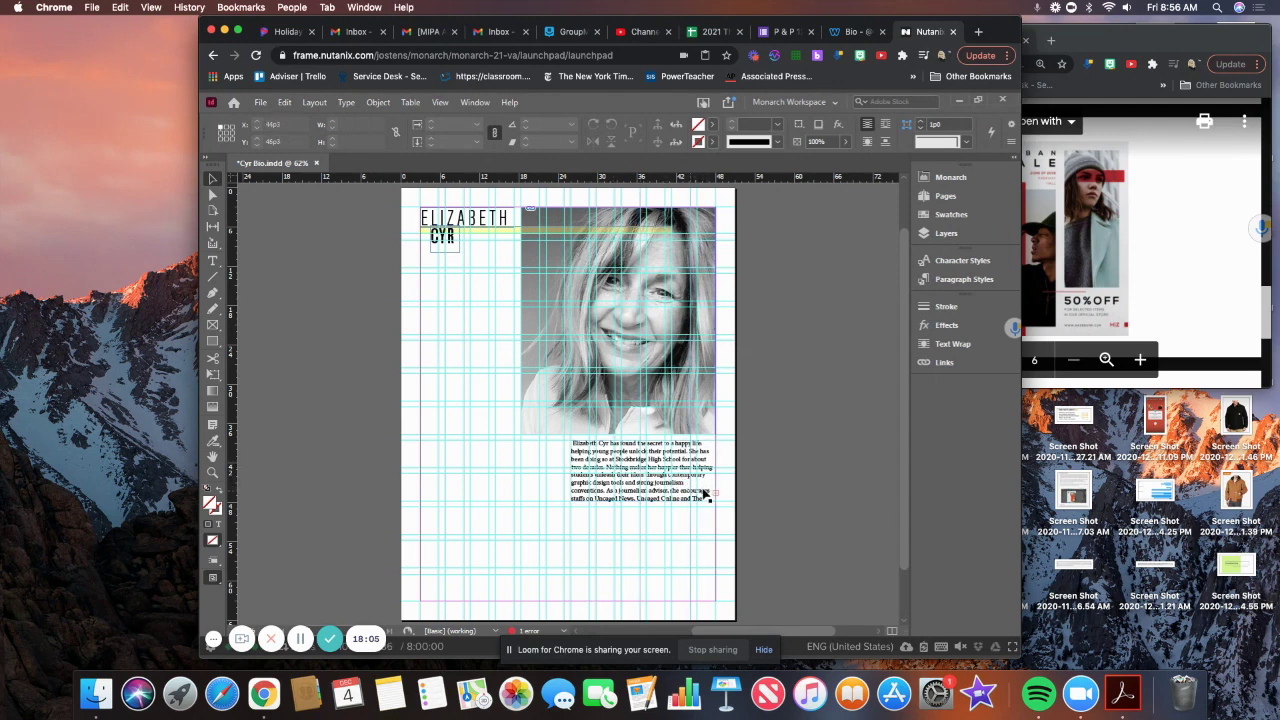
pyautogui.moveTo(705, 493); pyautogui.dragTo(718, 500)
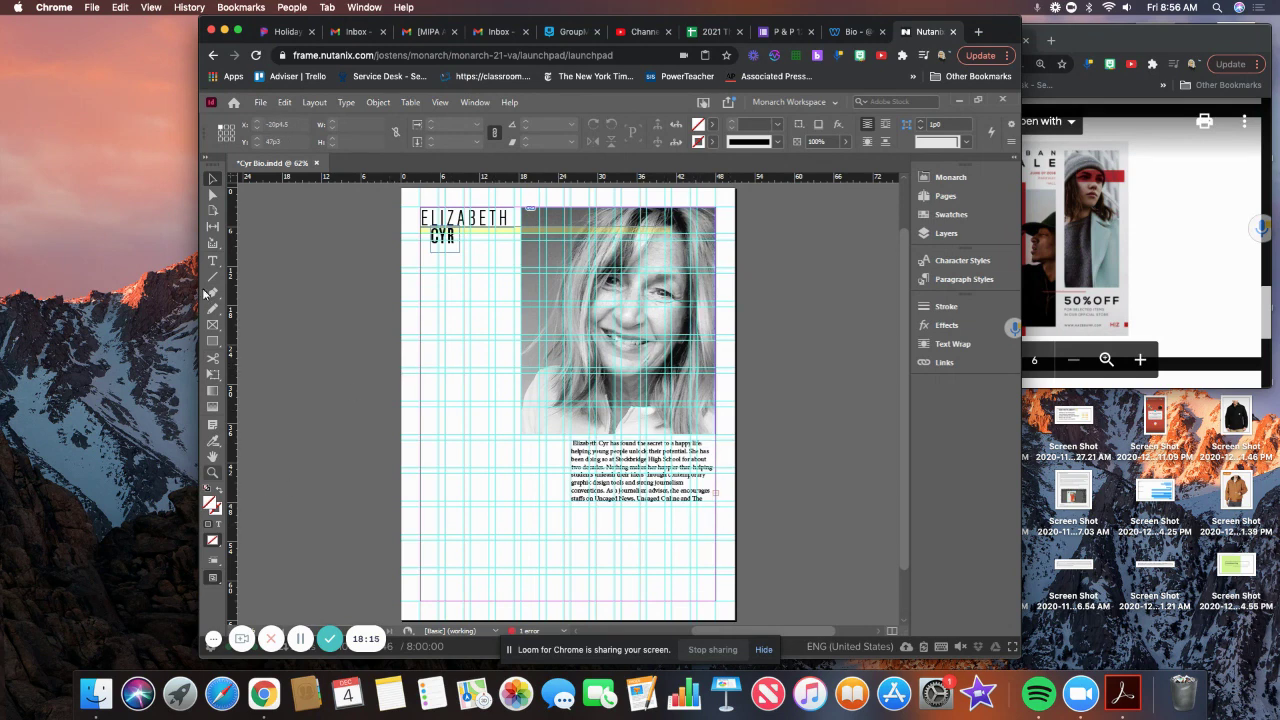
# Zoom in and enlarge the bio frame downward and leftward to the photo's edge.
pyautogui.click(212, 472)
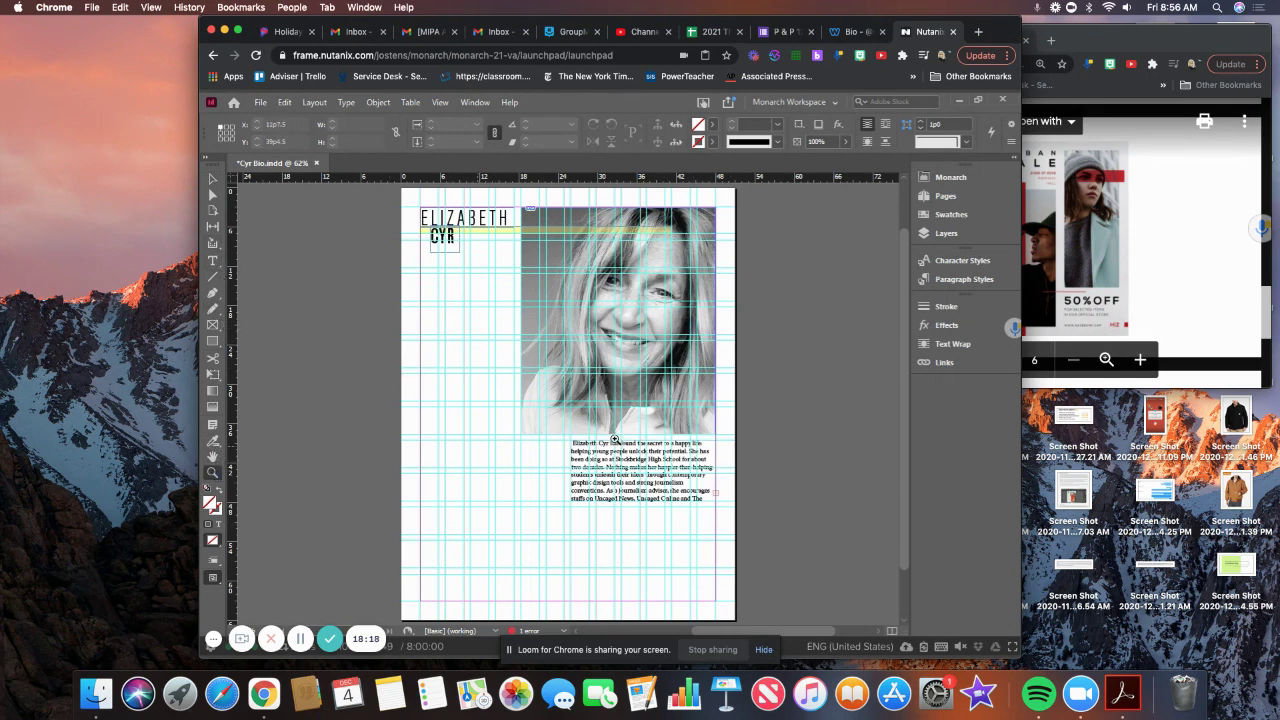
pyautogui.click(665, 497)
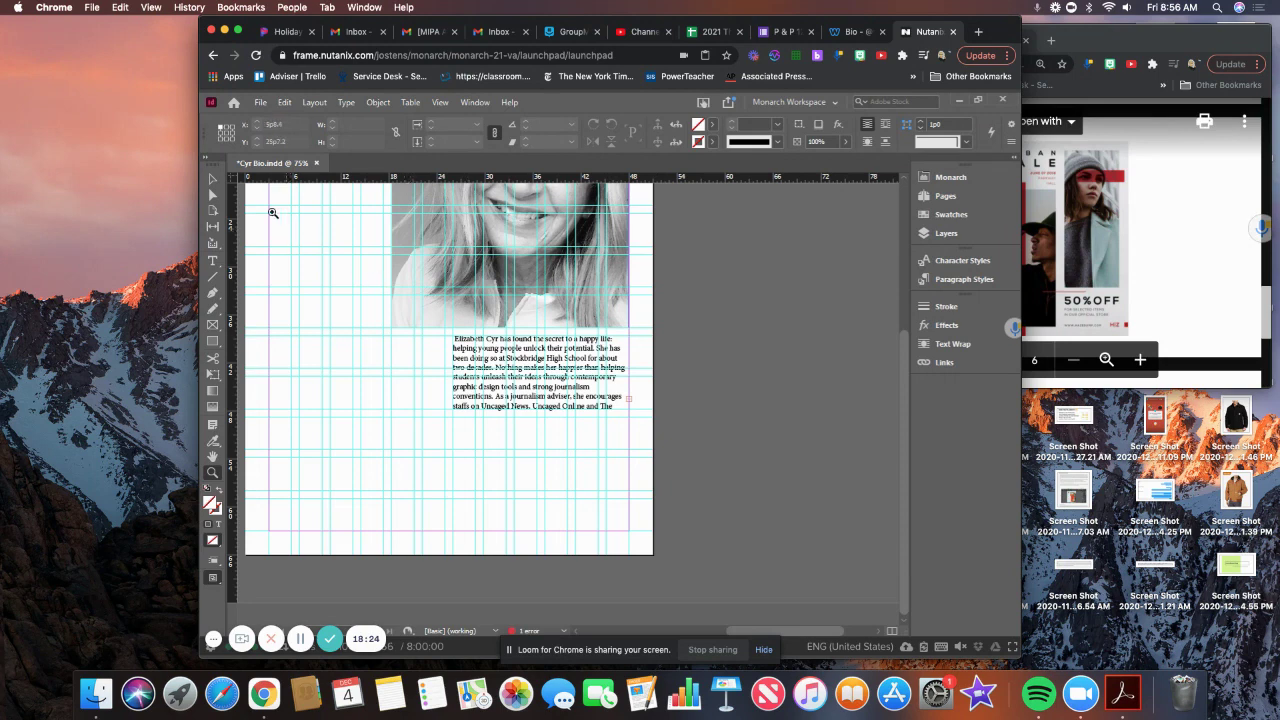
pyautogui.click(212, 179)
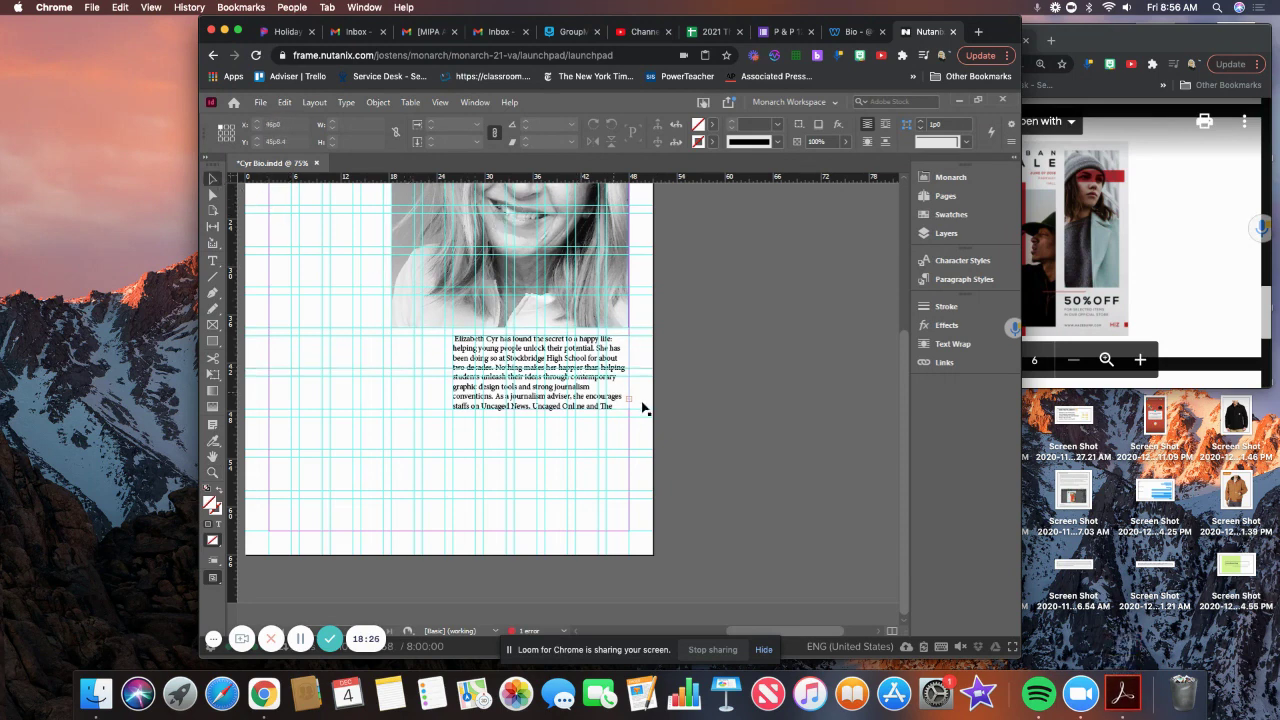
pyautogui.click(556, 402)
pyautogui.moveTo(539, 416); pyautogui.dragTo(540, 475)
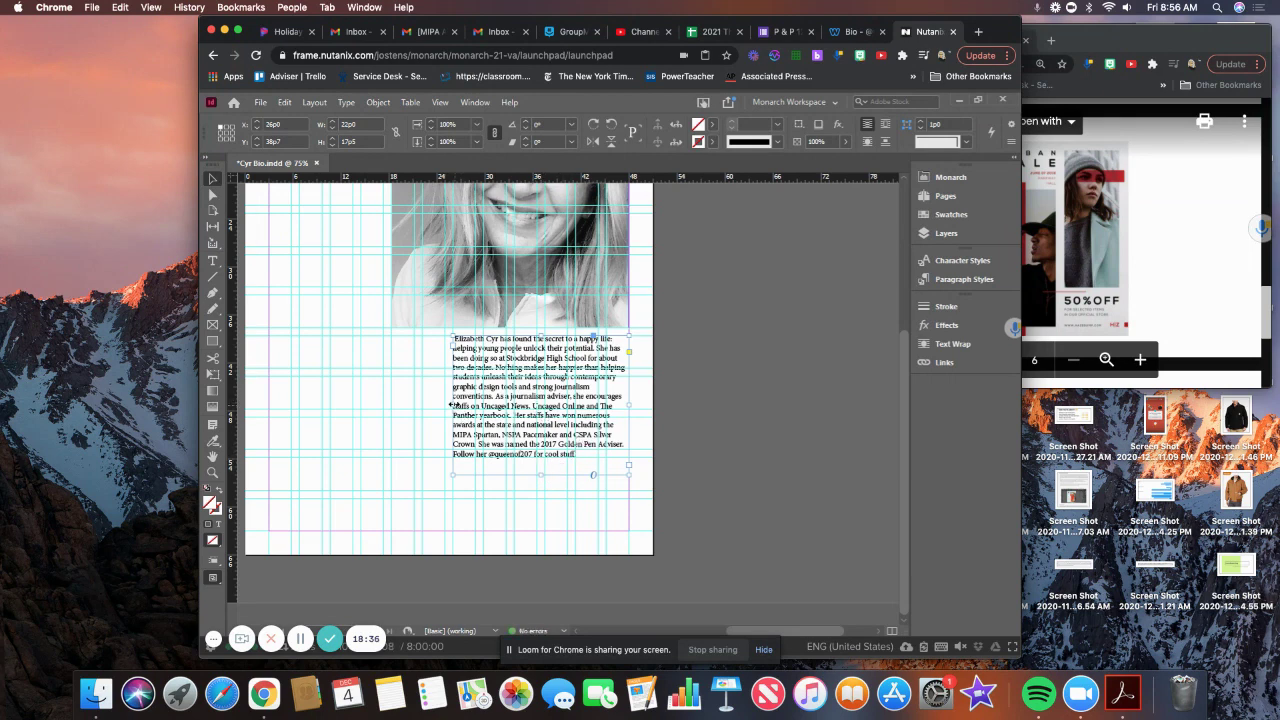
pyautogui.moveTo(452, 404); pyautogui.dragTo(415, 401)
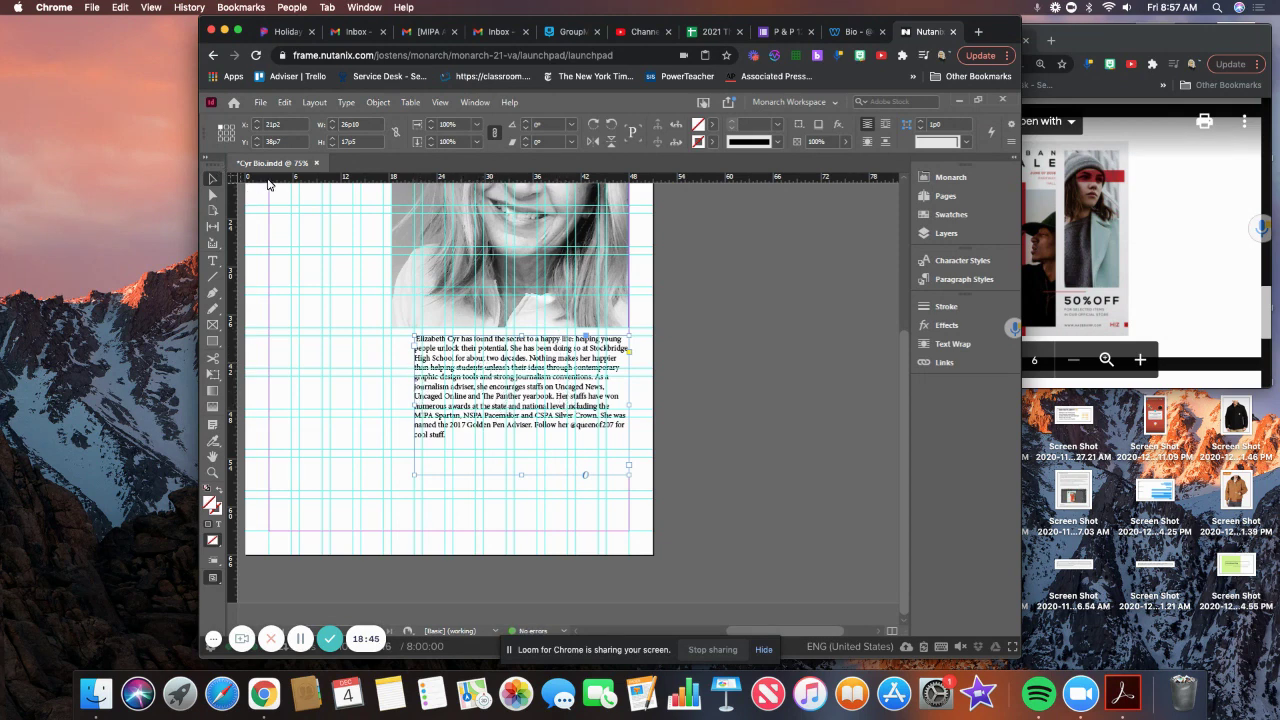
# Hide the guides and delete the leading space before Elizabeth in the bio text.
pyautogui.press('w')
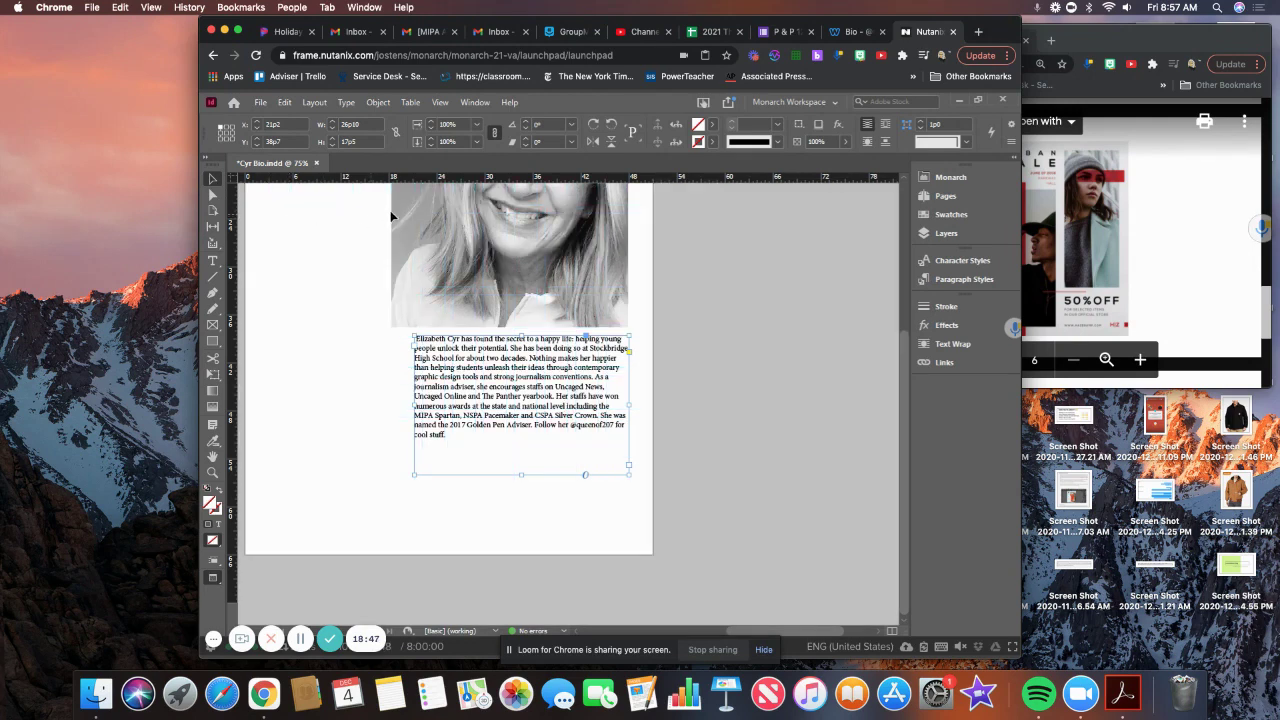
pyautogui.doubleClick(565, 410)
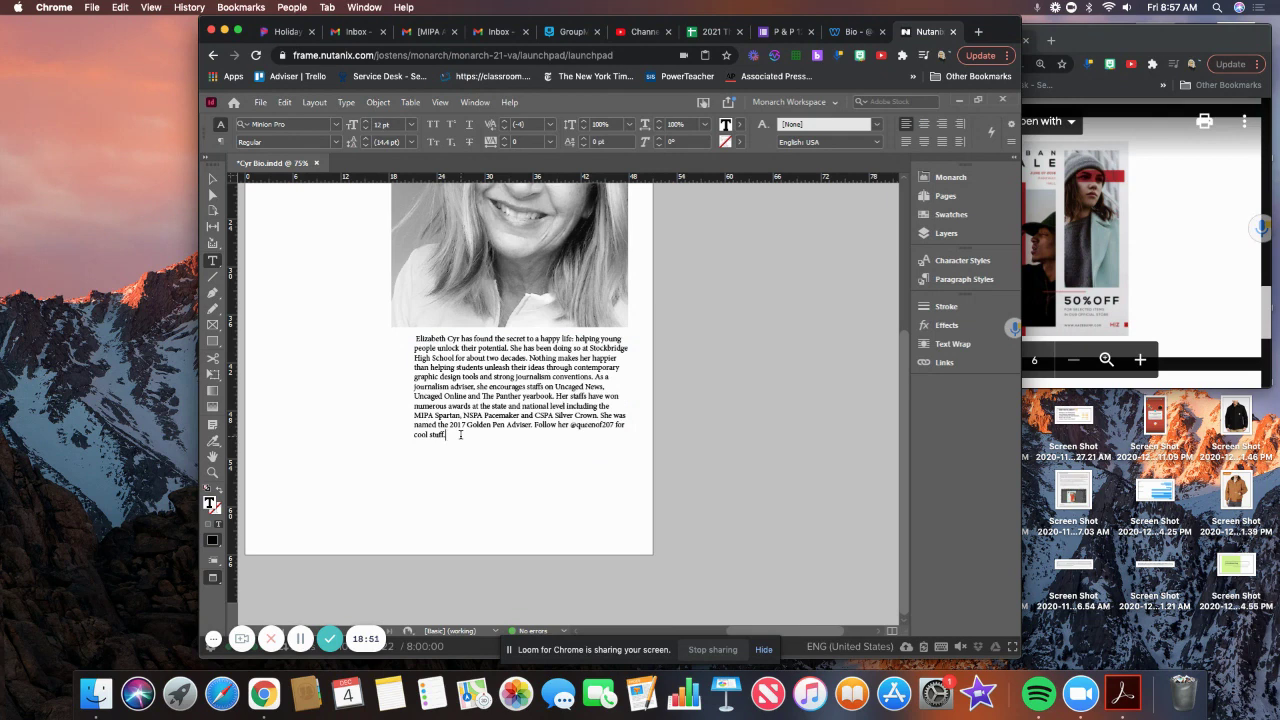
pyautogui.click(432, 361)
pyautogui.click(415, 338)
pyautogui.press('BackSpace')
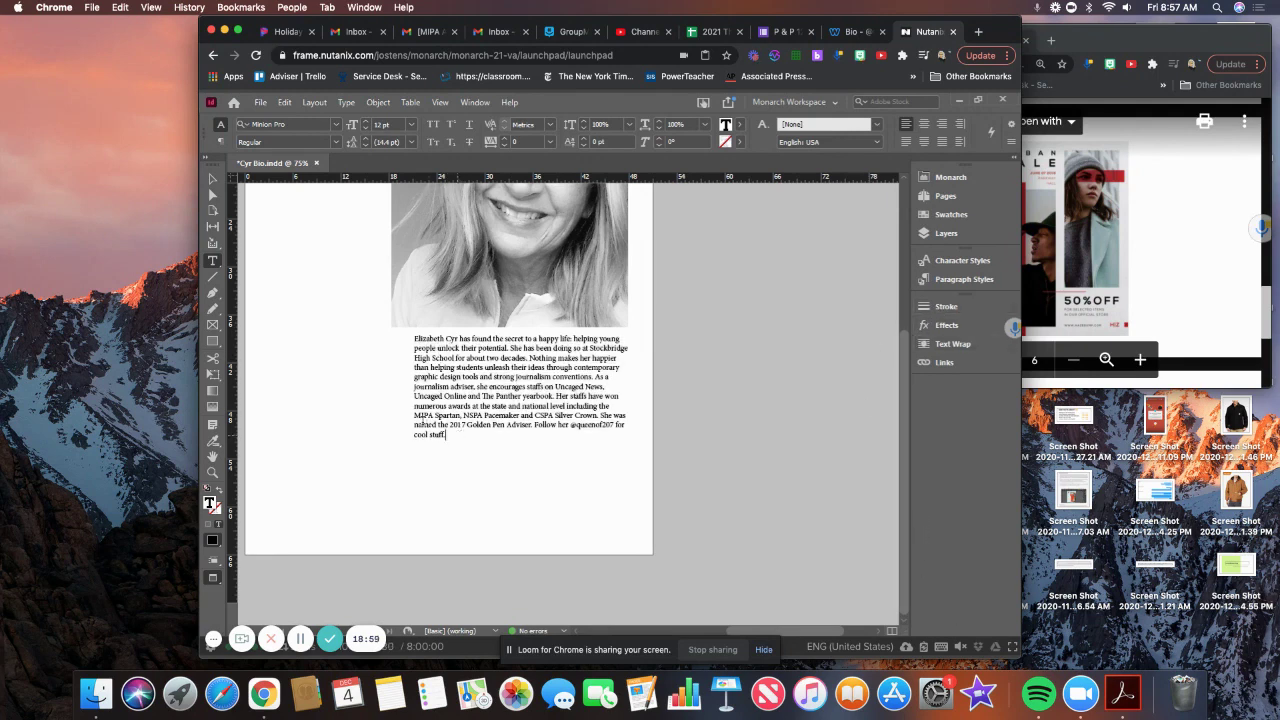
# Select the whole bio paragraph and change its font to AYT Craft Gothic Light Condensed.
pyautogui.moveTo(417, 415); pyautogui.dragTo(412, 336)
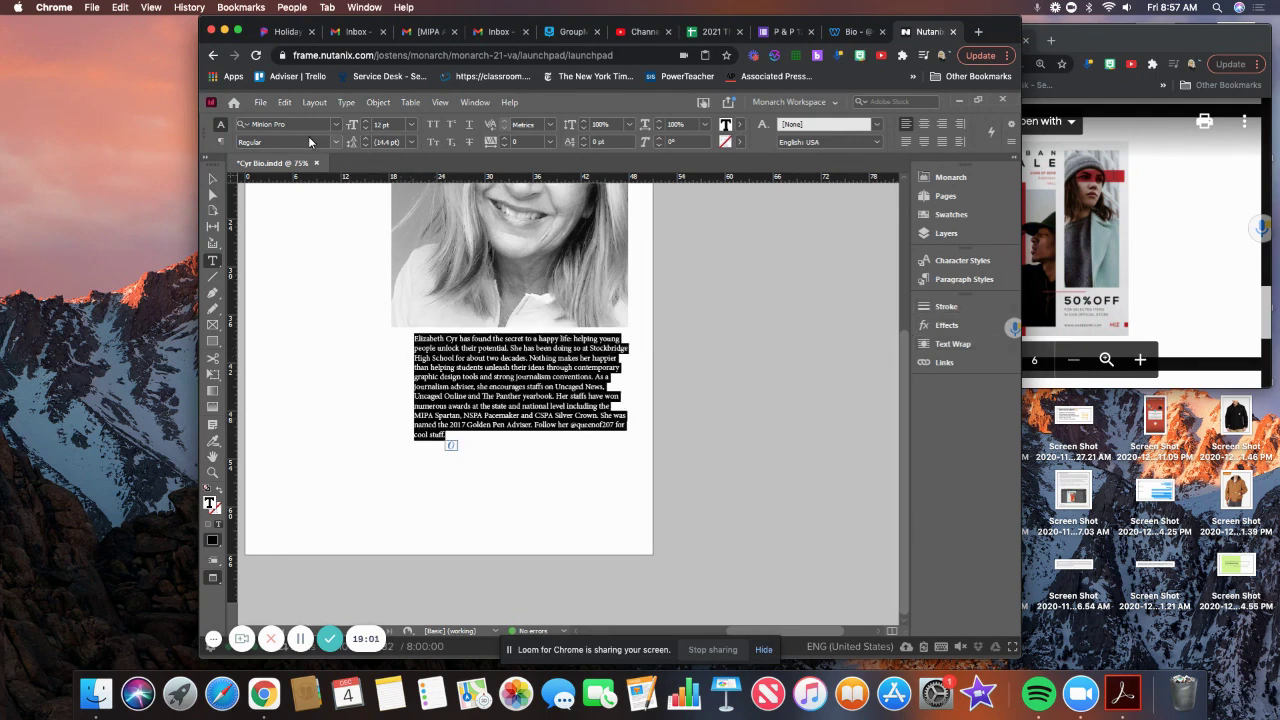
pyautogui.click(301, 123)
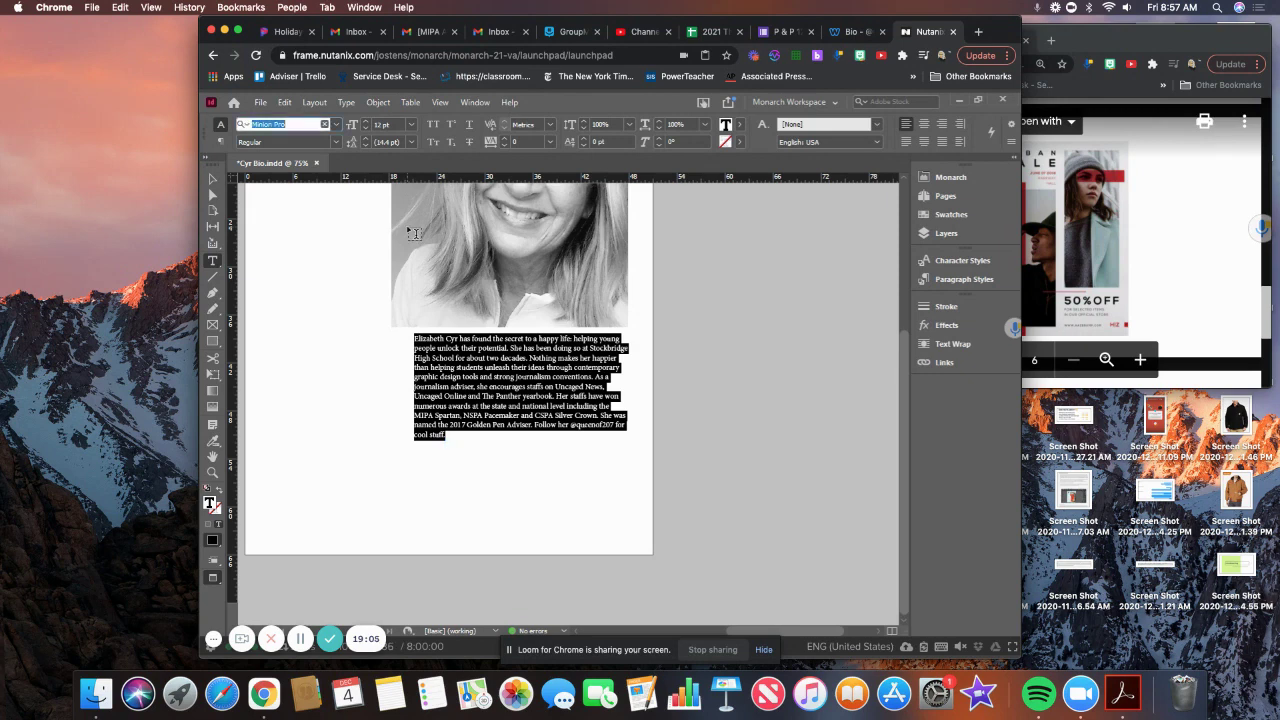
pyautogui.write('craft')
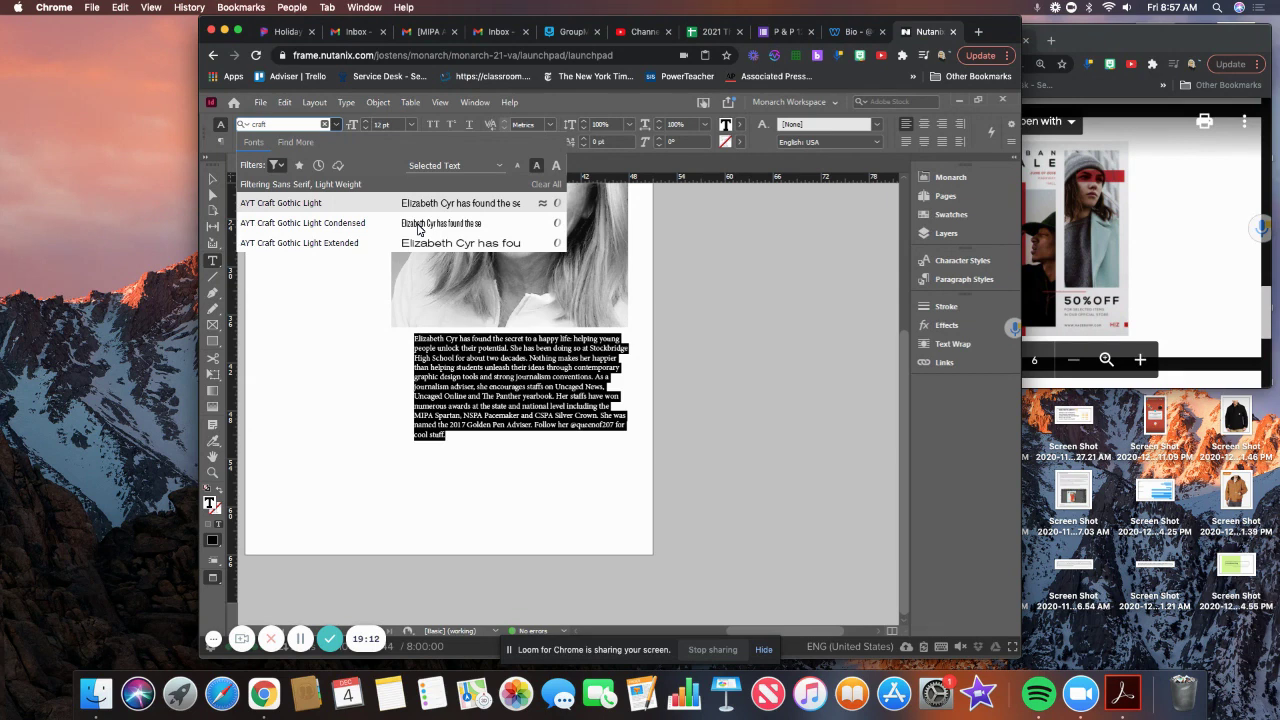
pyautogui.click(418, 228)
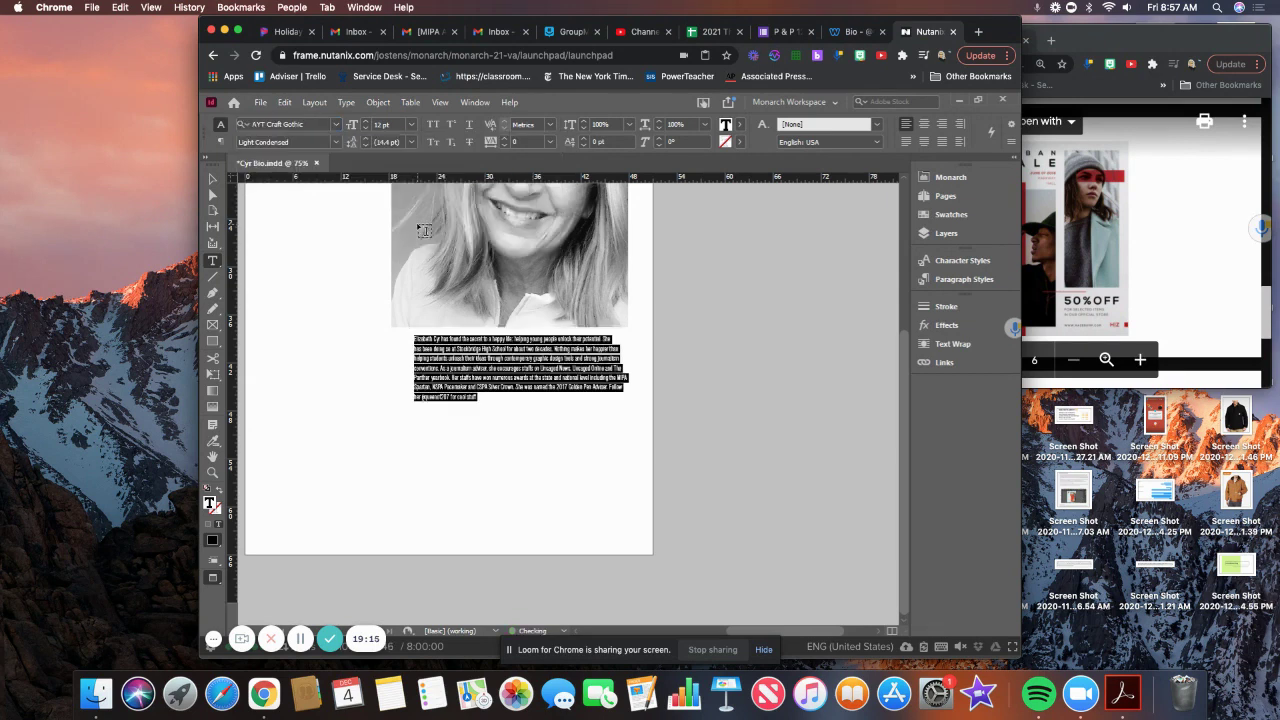
pyautogui.click(642, 427)
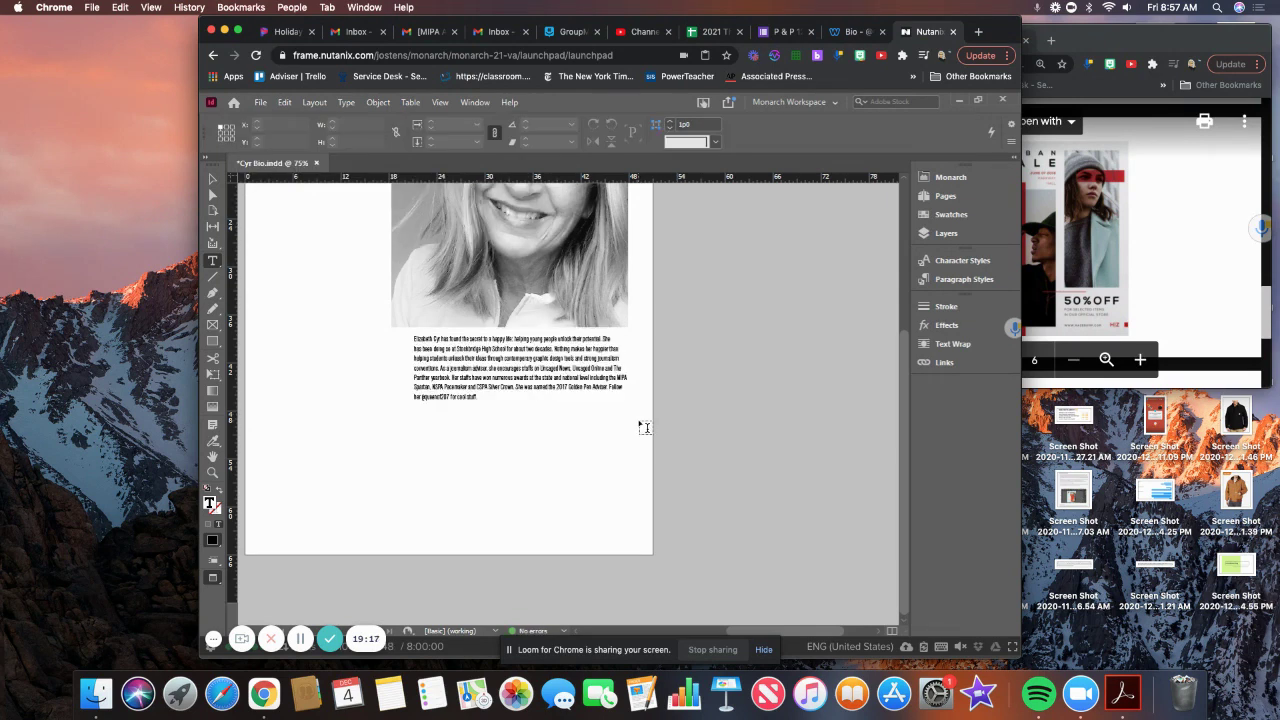
pyautogui.click(510, 401)
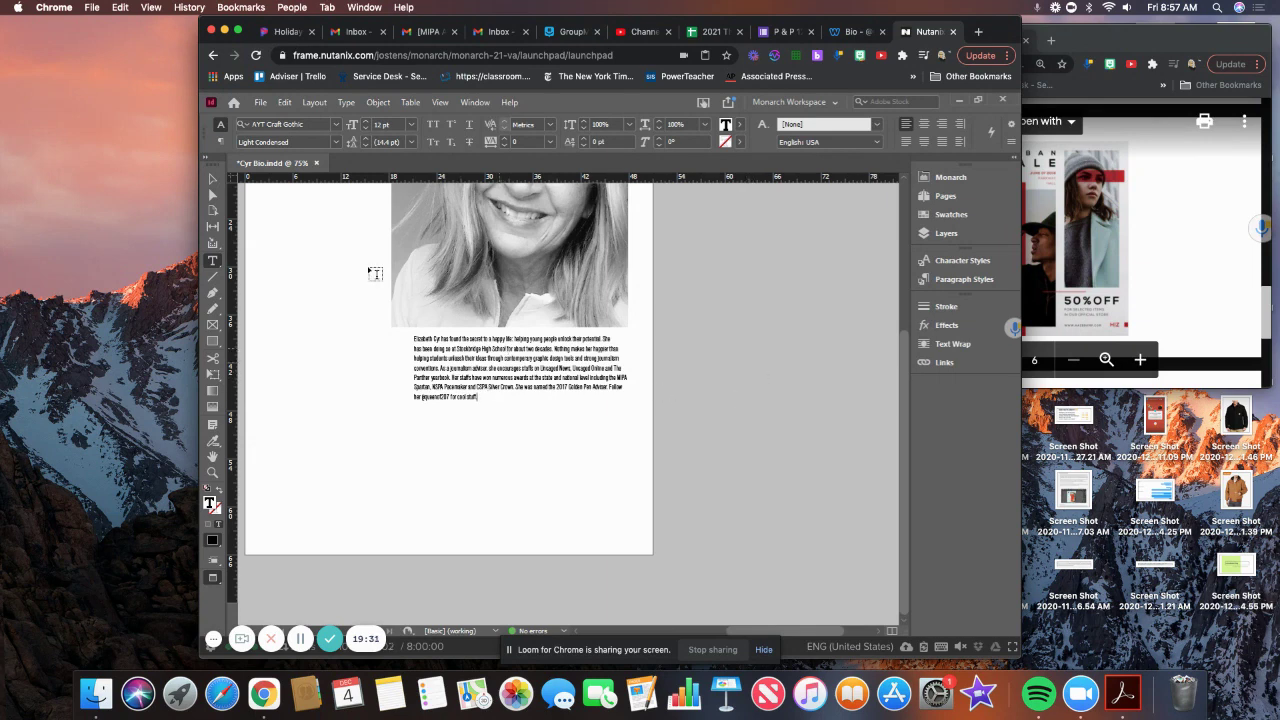
pyautogui.click(216, 180)
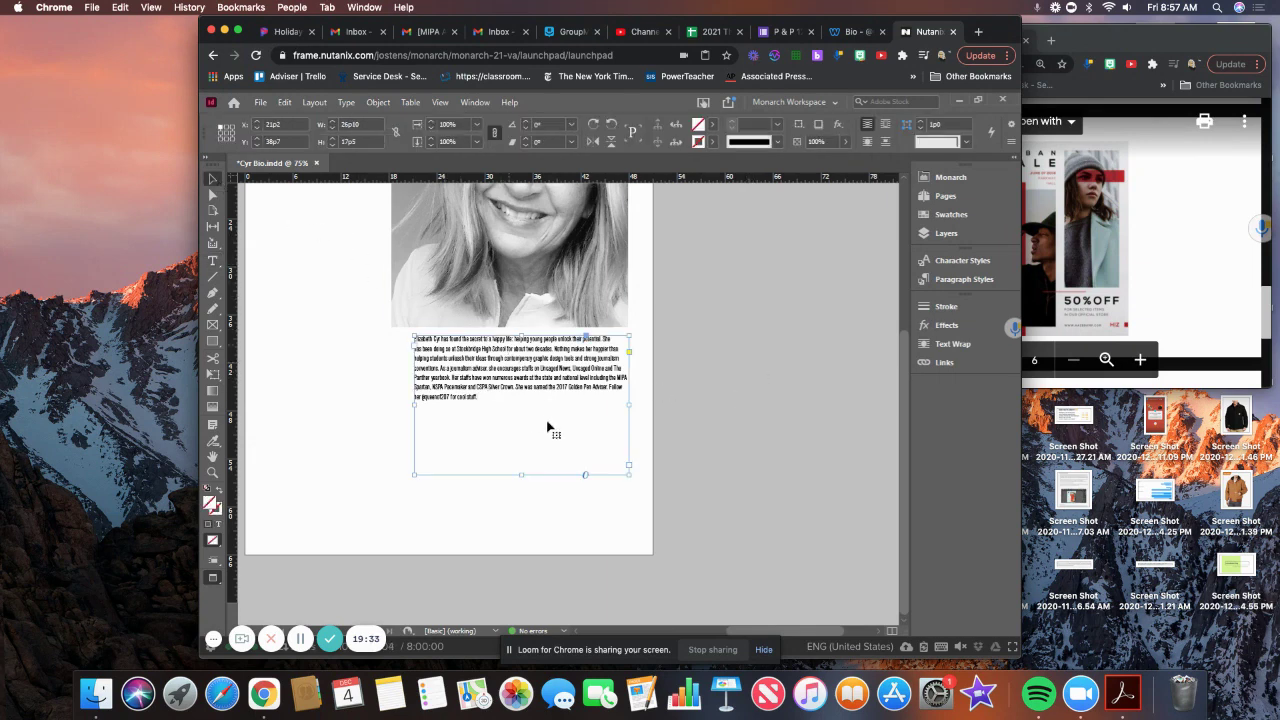
pyautogui.moveTo(520, 474); pyautogui.dragTo(517, 429)
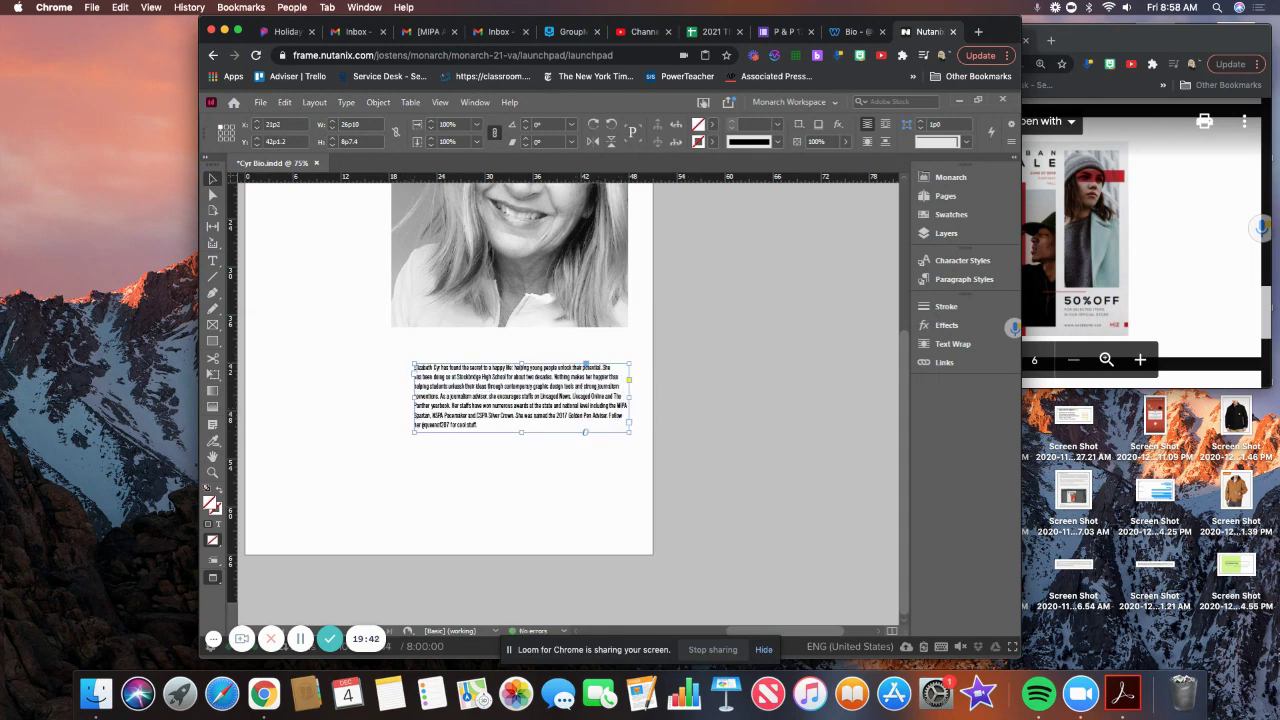
pyautogui.press('super+0')
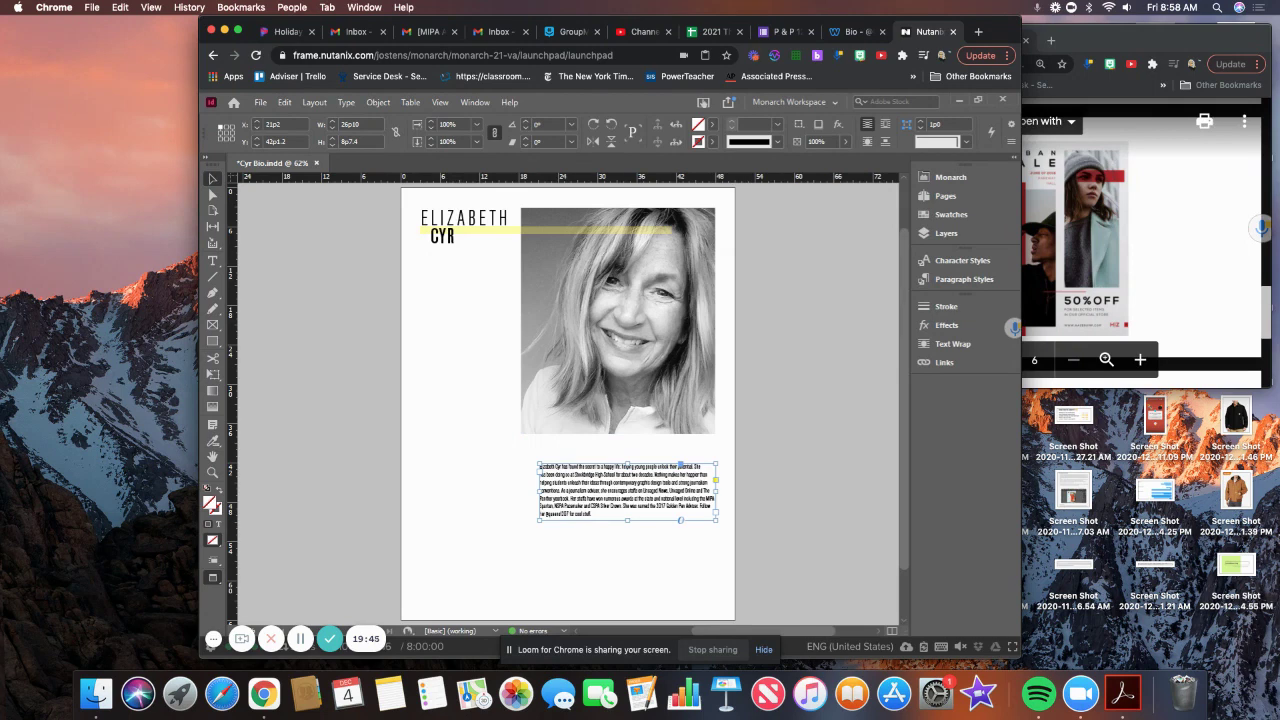
pyautogui.click(497, 234)
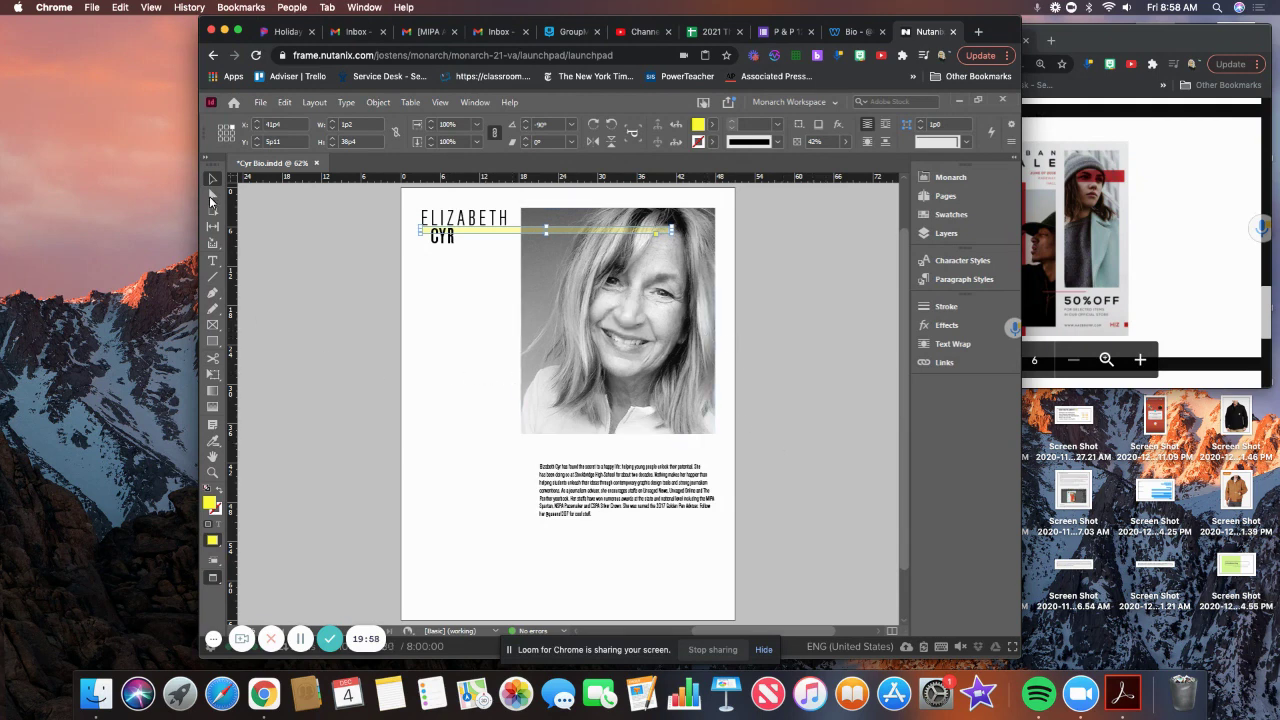
pyautogui.press('w')
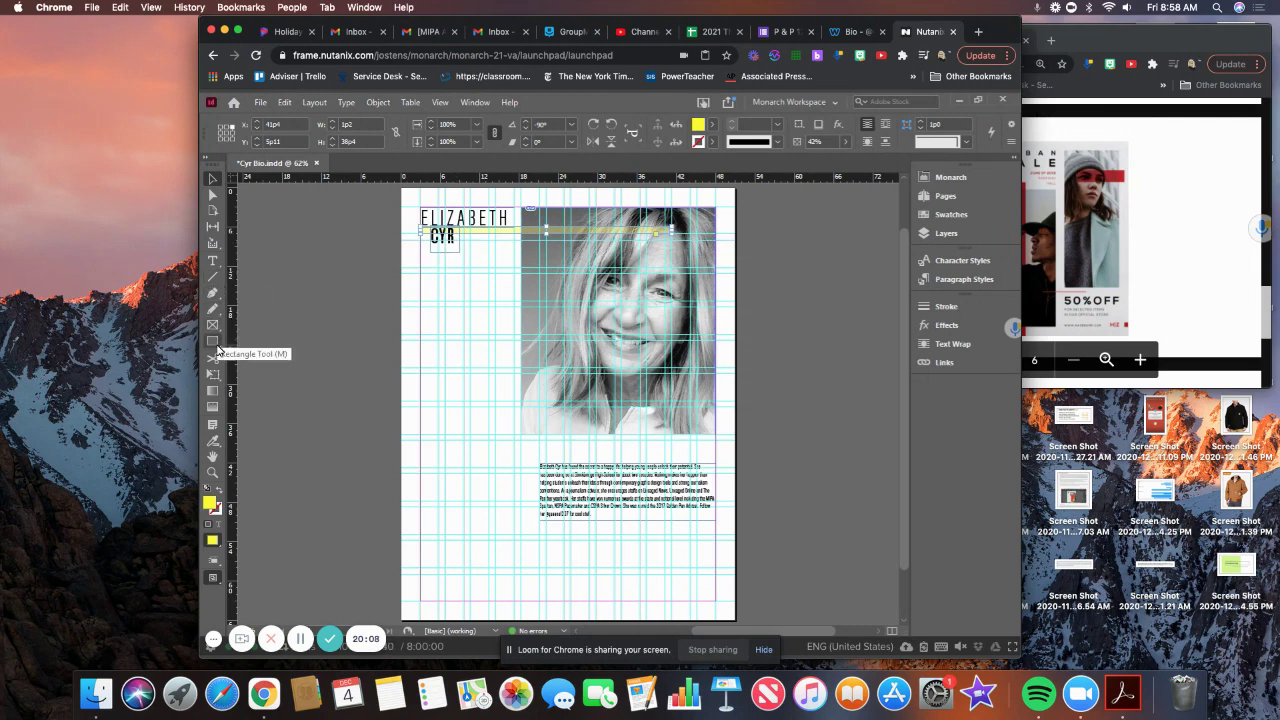
# Draw a horizontal line below the photo and give it the yellow stroke swatch.
pyautogui.click(213, 280)
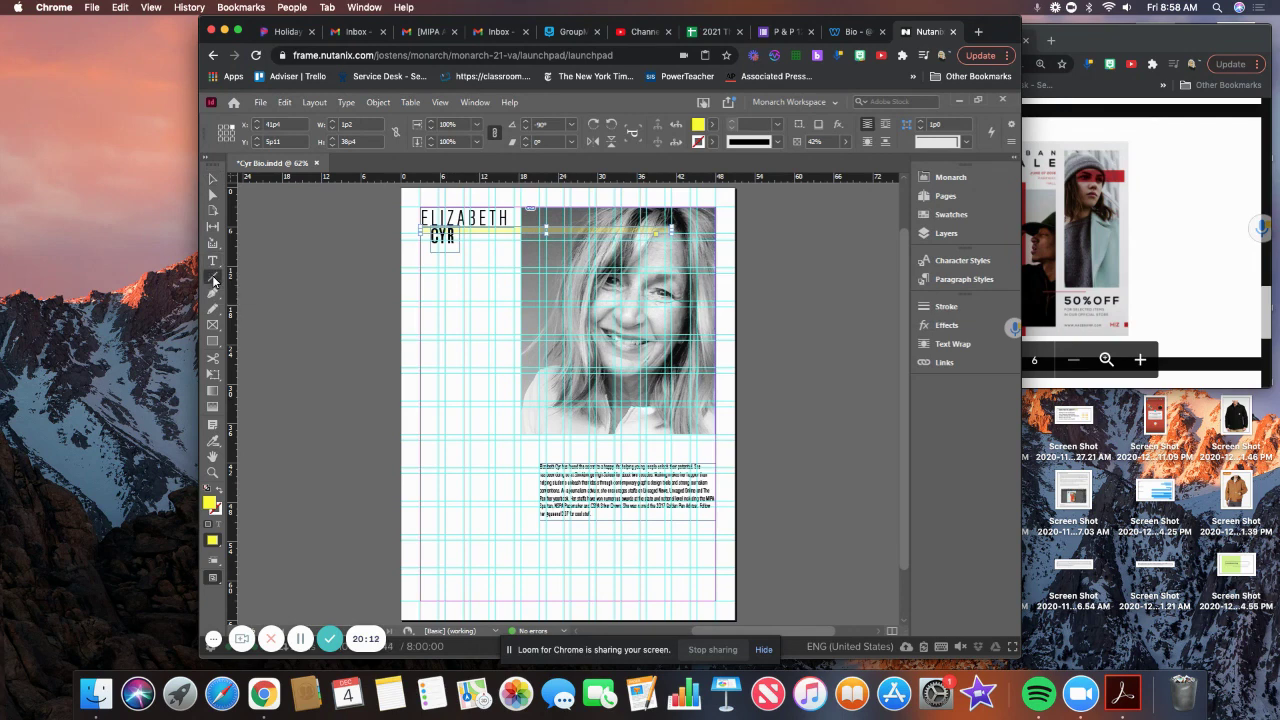
pyautogui.click(468, 455)
pyautogui.moveTo(468, 455); pyautogui.dragTo(590, 456)
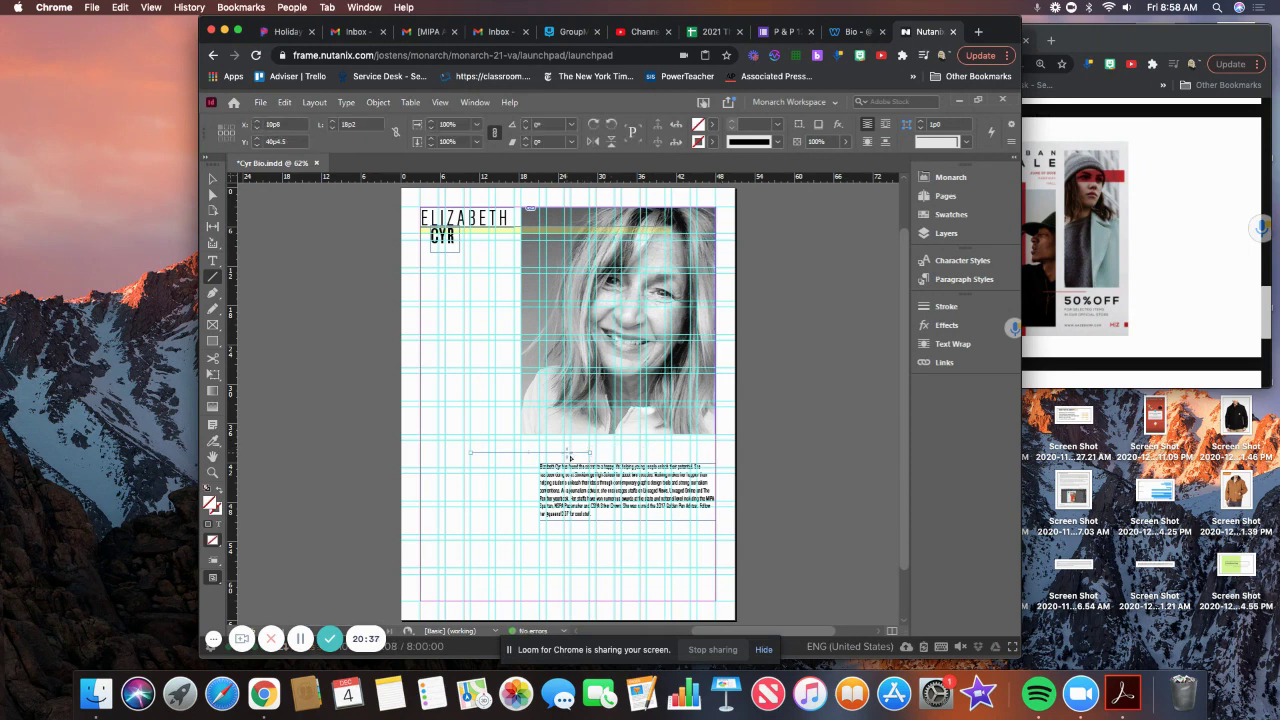
pyautogui.click(713, 143)
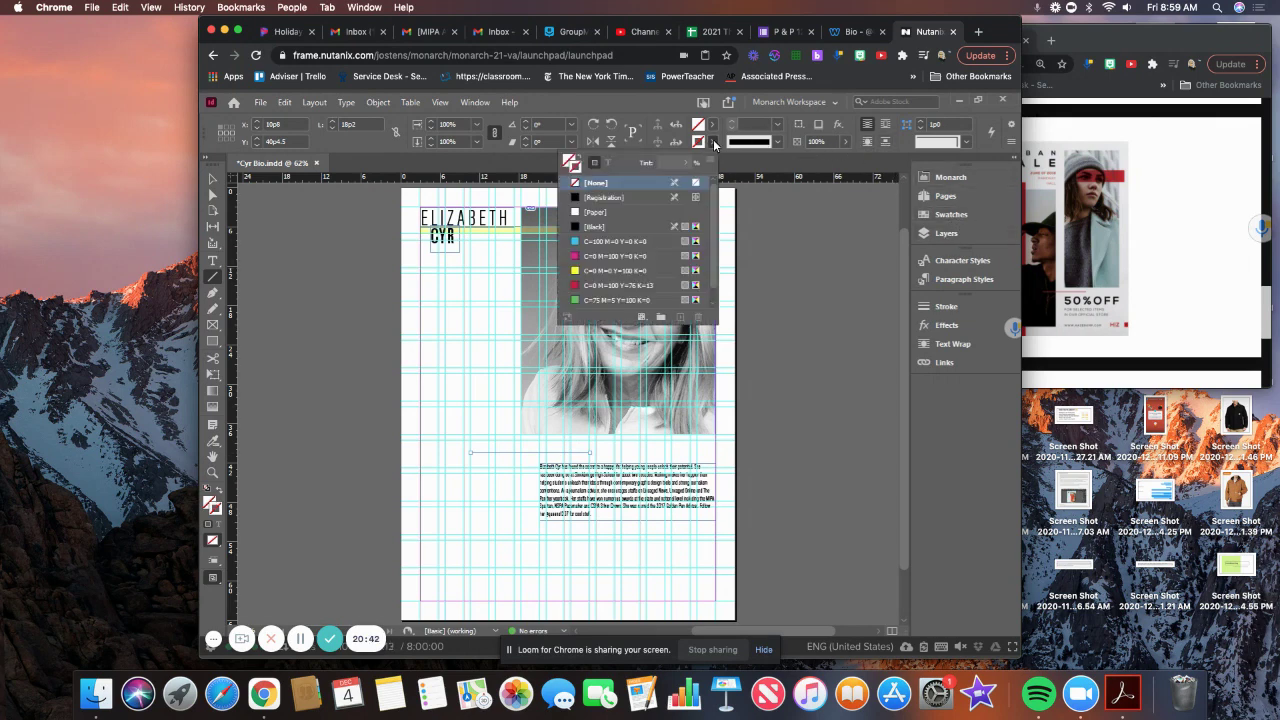
pyautogui.click(641, 271)
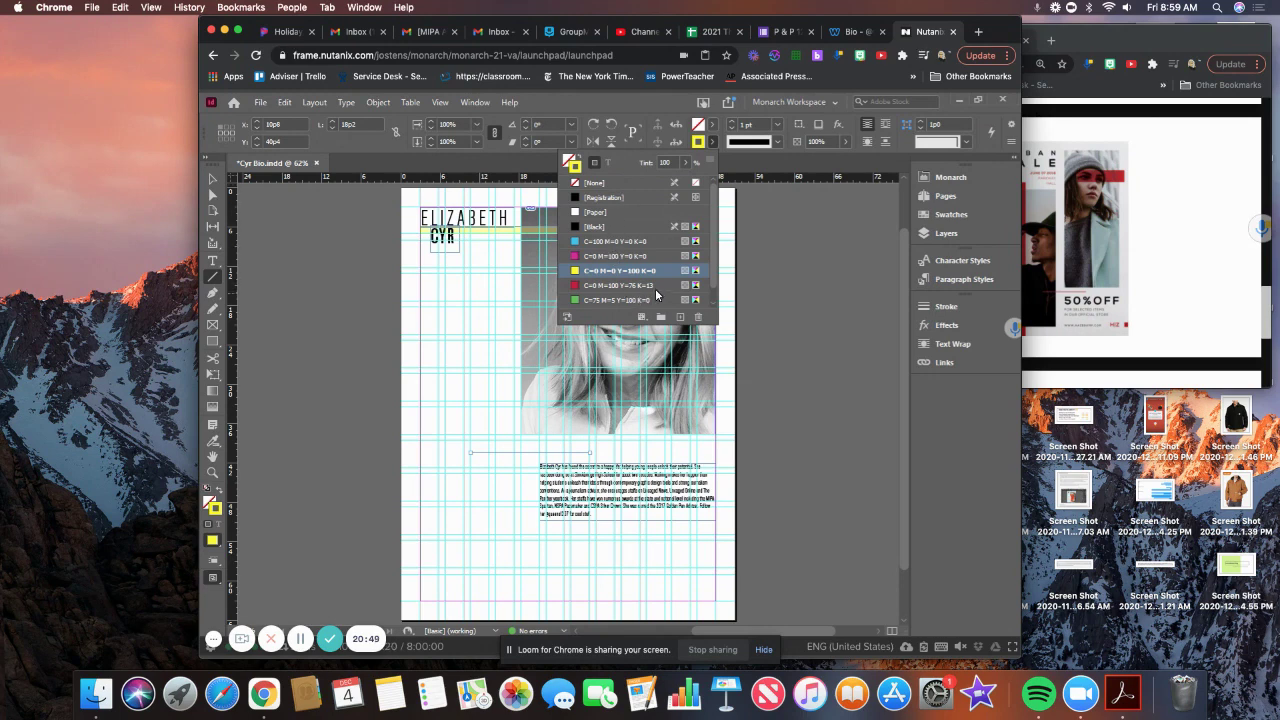
# Raise the line's stroke weight to 3 pt and preview the page without guides.
pyautogui.click(928, 311)
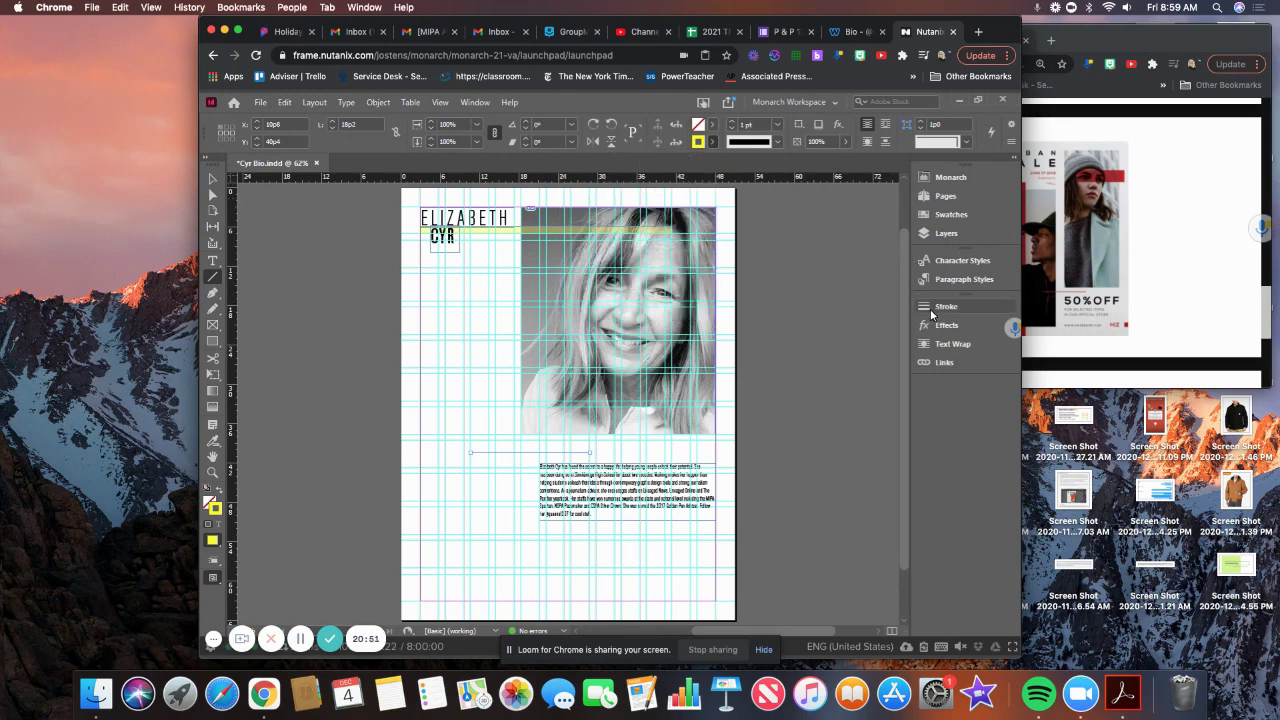
pyautogui.click(928, 311)
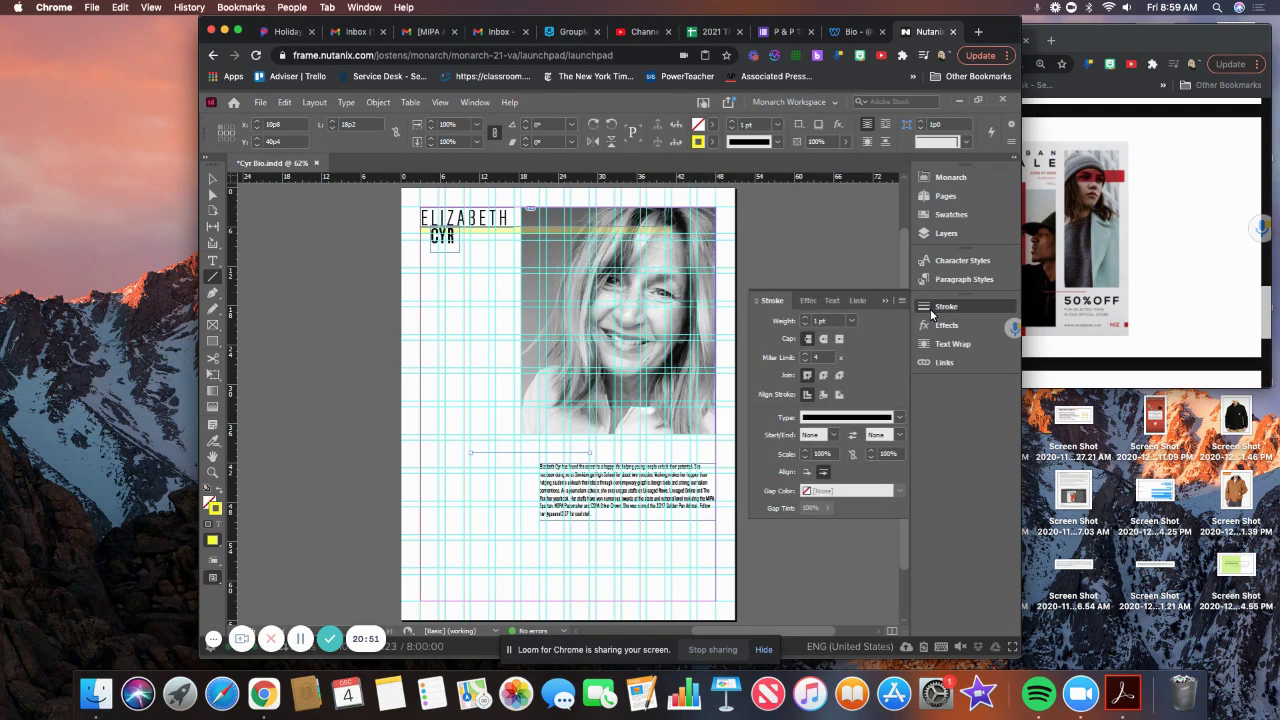
pyautogui.click(806, 318)
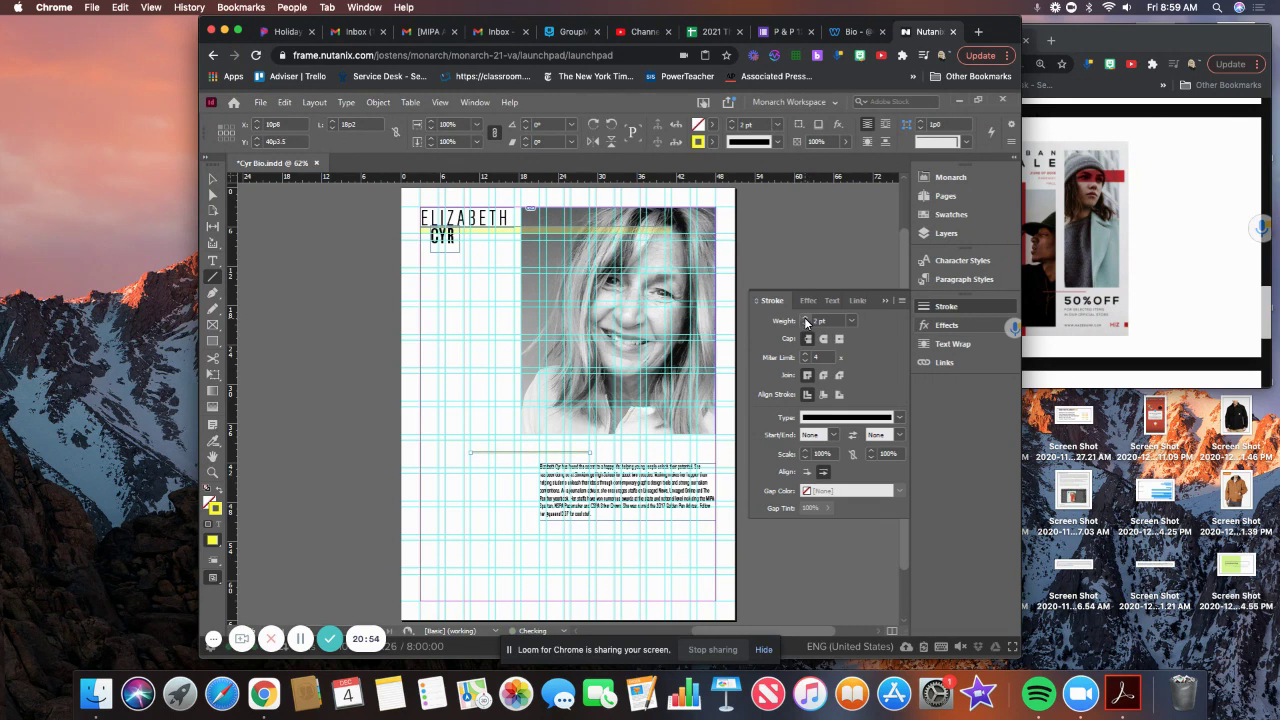
pyautogui.click(806, 318)
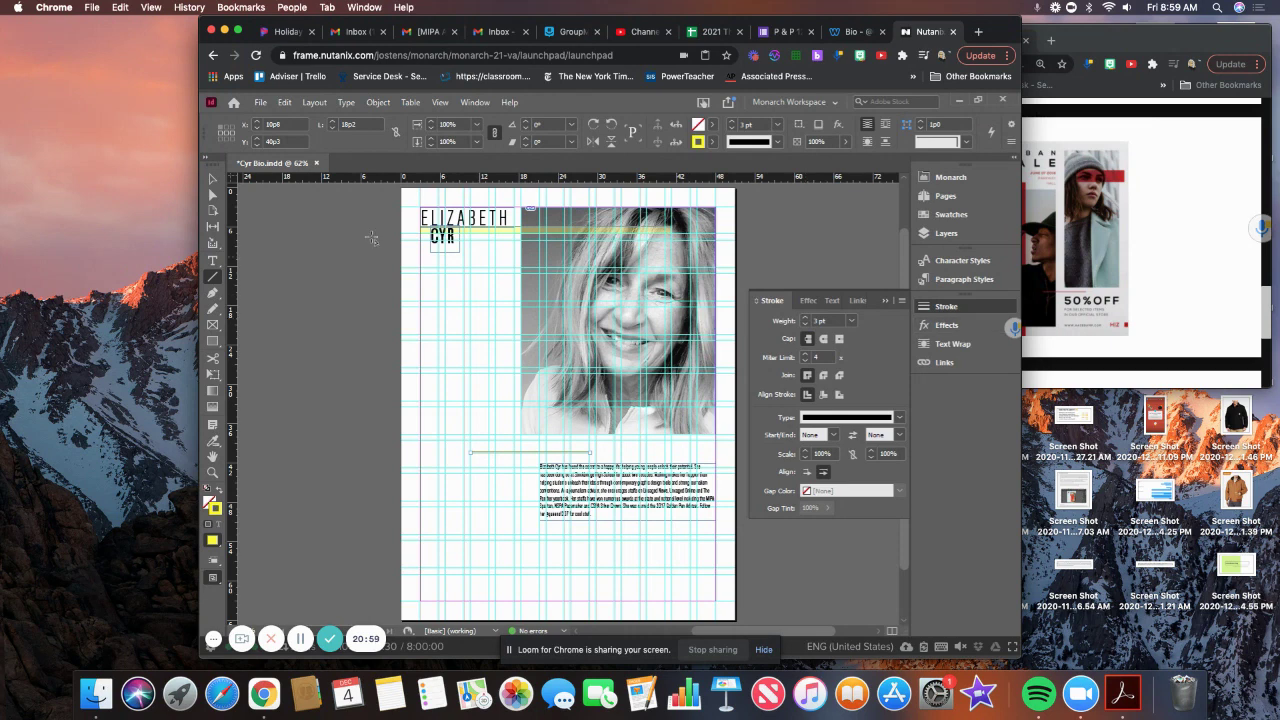
pyautogui.click(215, 178)
pyautogui.press('w')
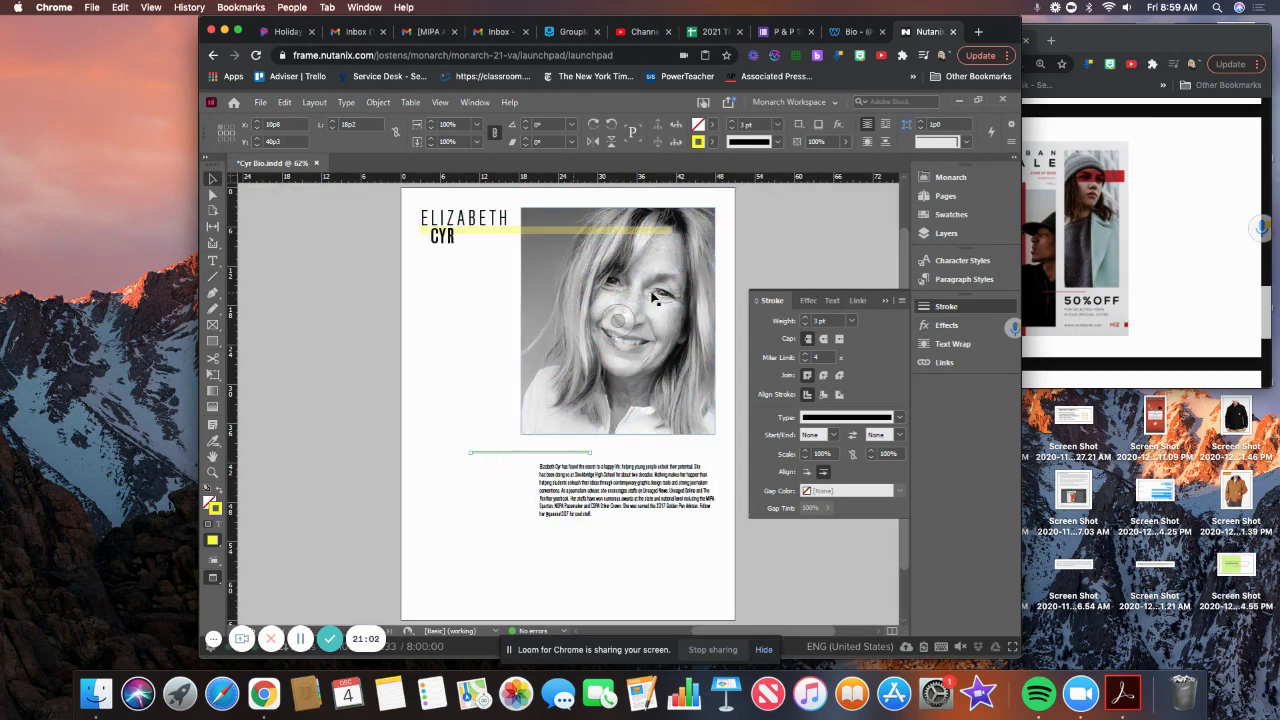
pyautogui.click(738, 244)
# Collapse the Stroke panel into the dock and save Cyr Bio.indd.
pyautogui.click(883, 299)
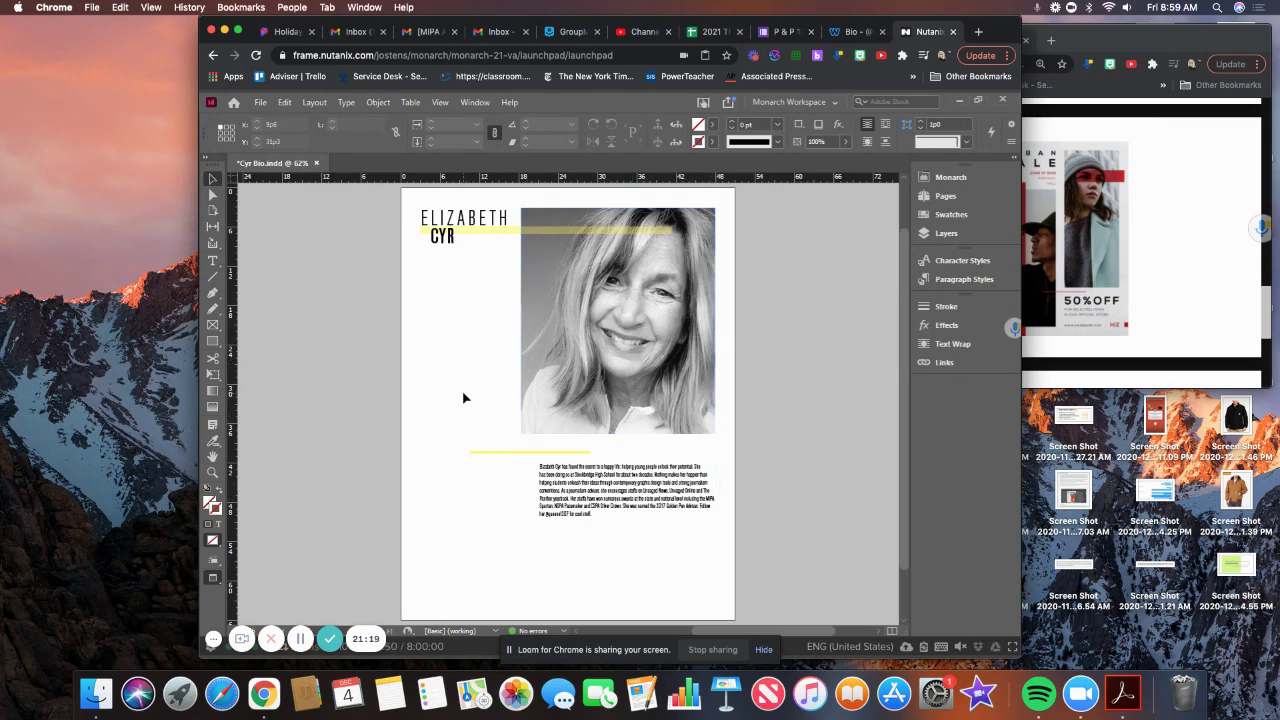
pyautogui.hotkey('ctrl', 's')
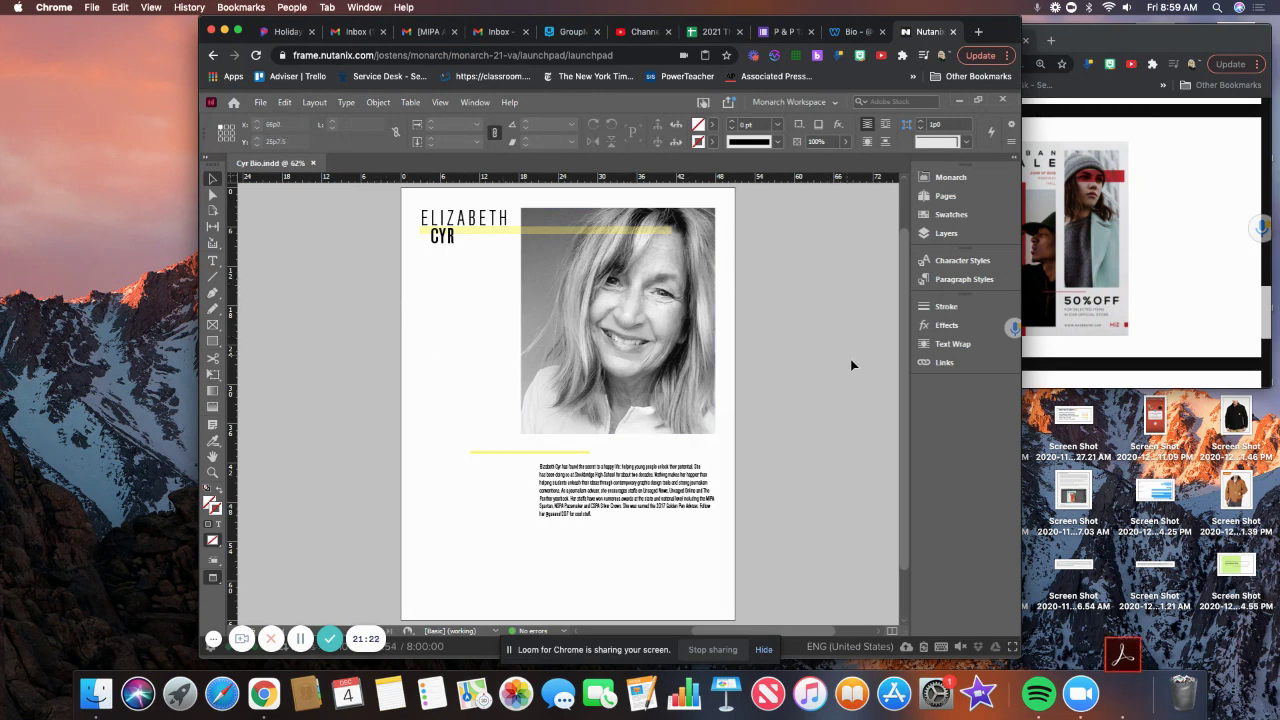
# Set the whole bio paragraph below the photo to the AYT Craft Gothic Light style.
pyautogui.click(633, 495)
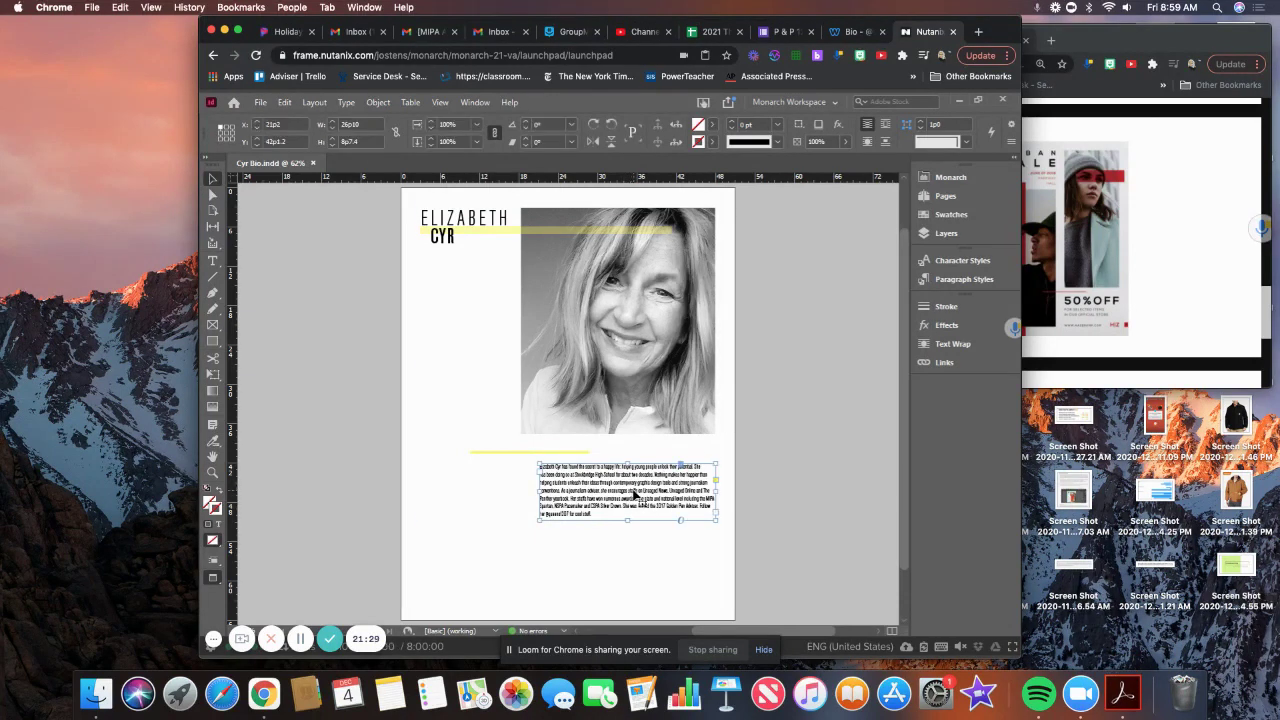
pyautogui.press('super+a')
pyautogui.click(655, 572)
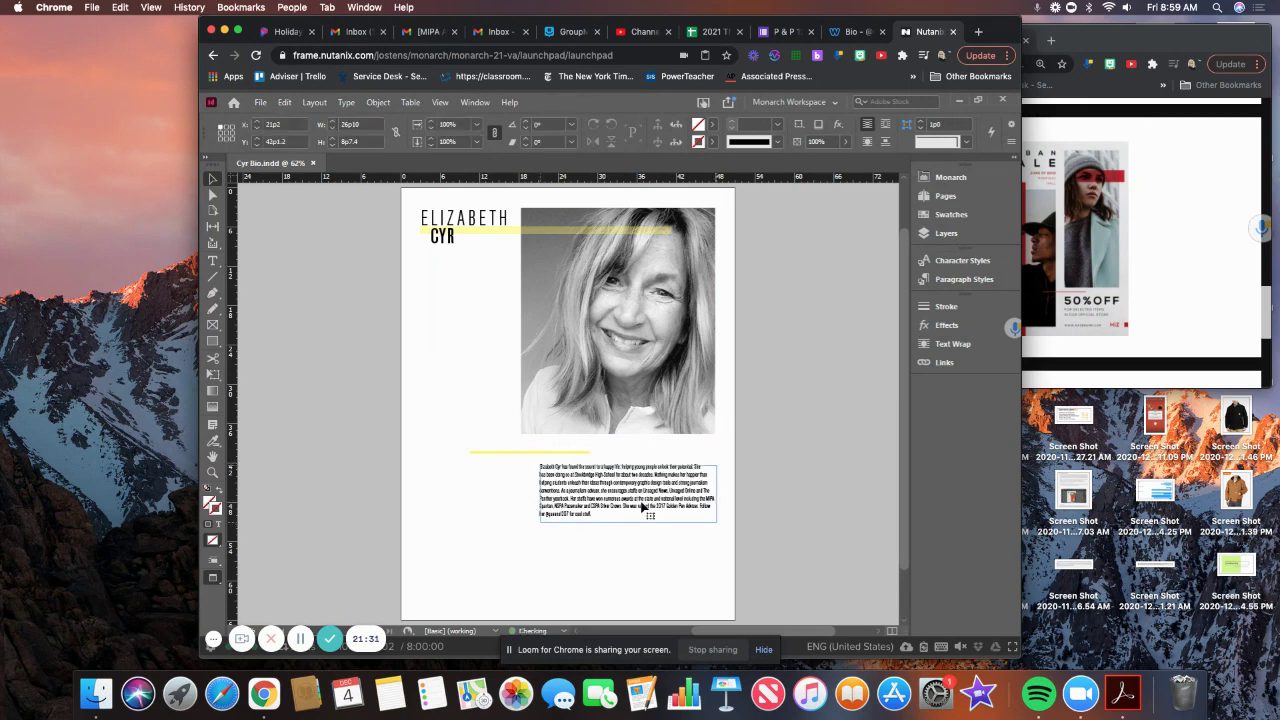
pyautogui.moveTo(643, 508); pyautogui.dragTo(644, 510)
pyautogui.doubleClick(643, 510)
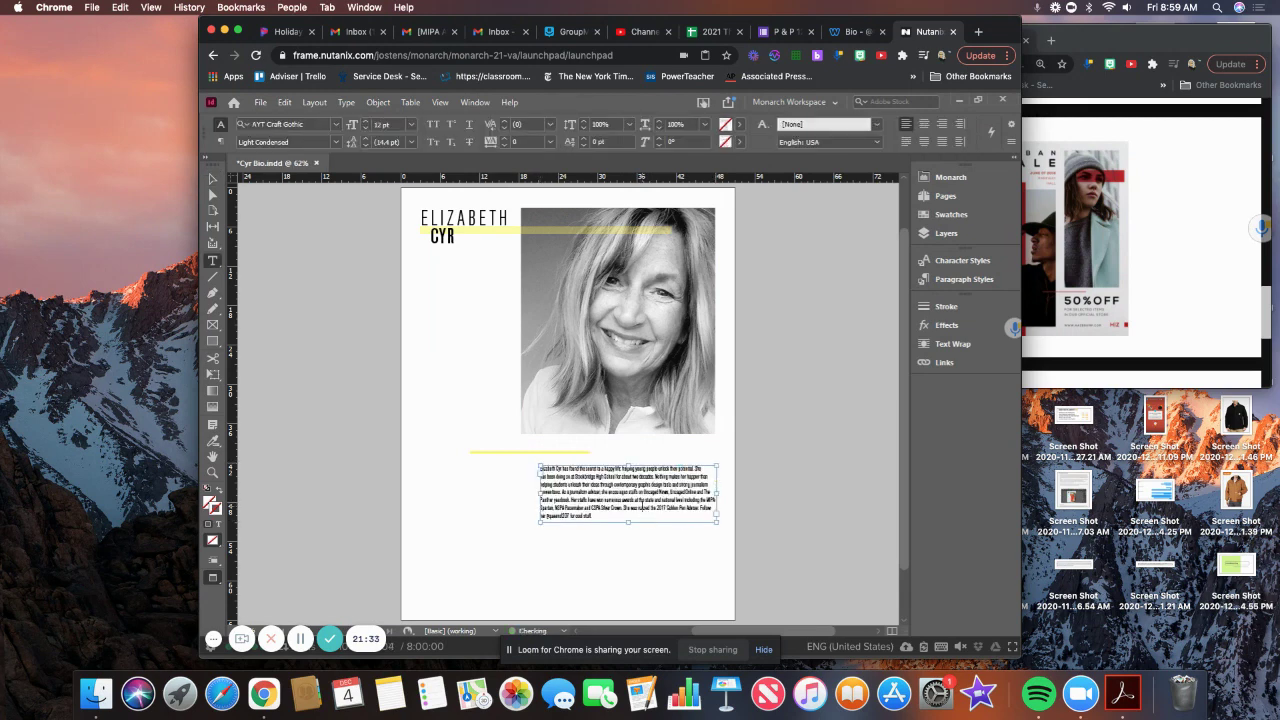
pyautogui.press('super+a')
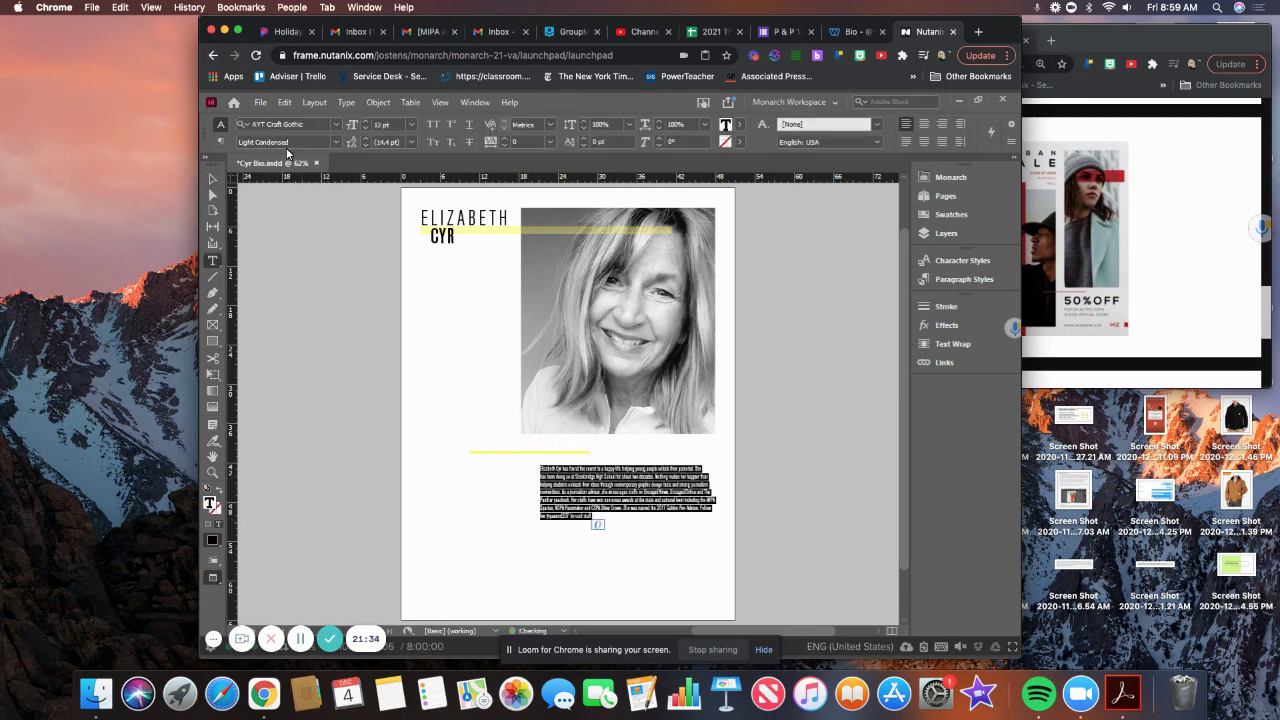
pyautogui.click(337, 142)
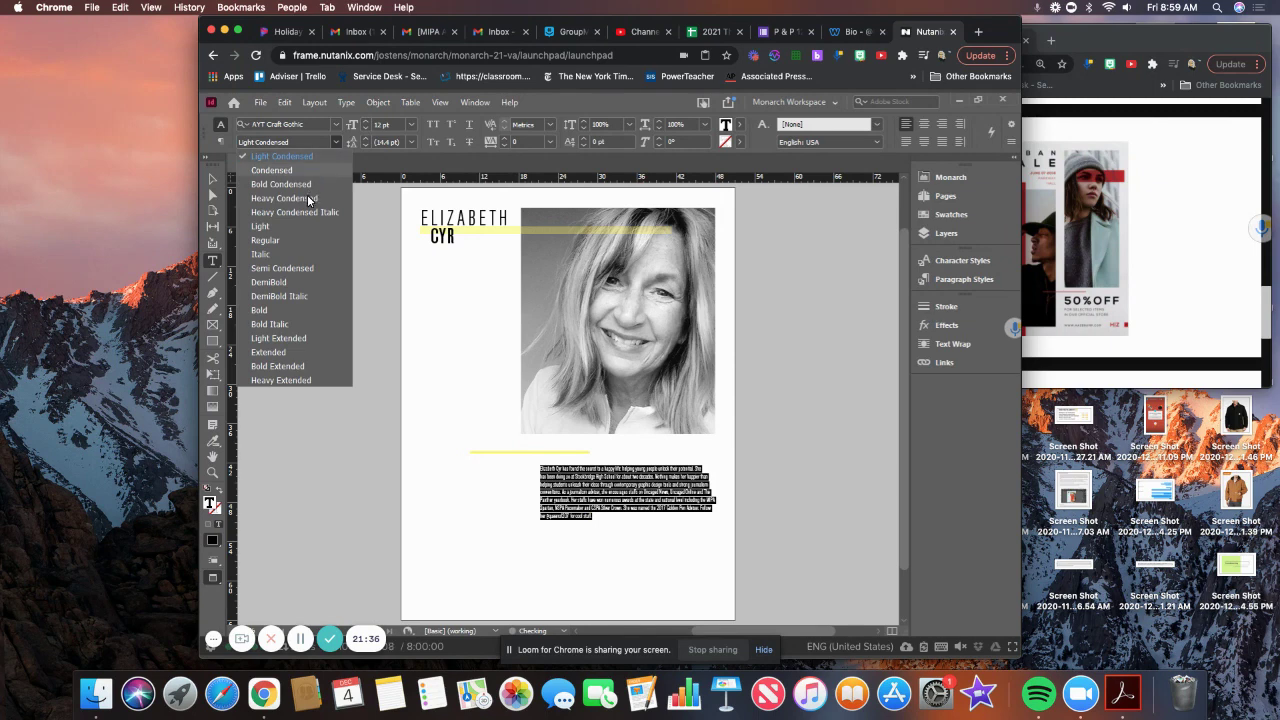
pyautogui.click(302, 226)
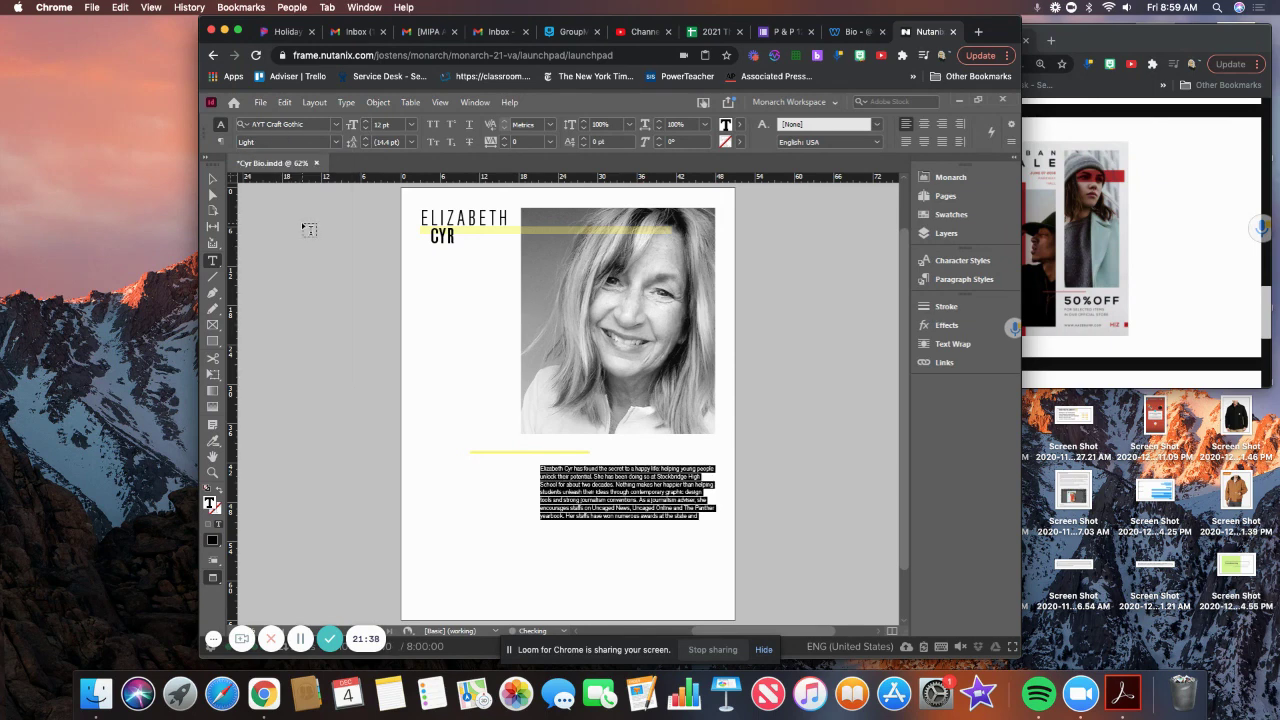
pyautogui.click(757, 455)
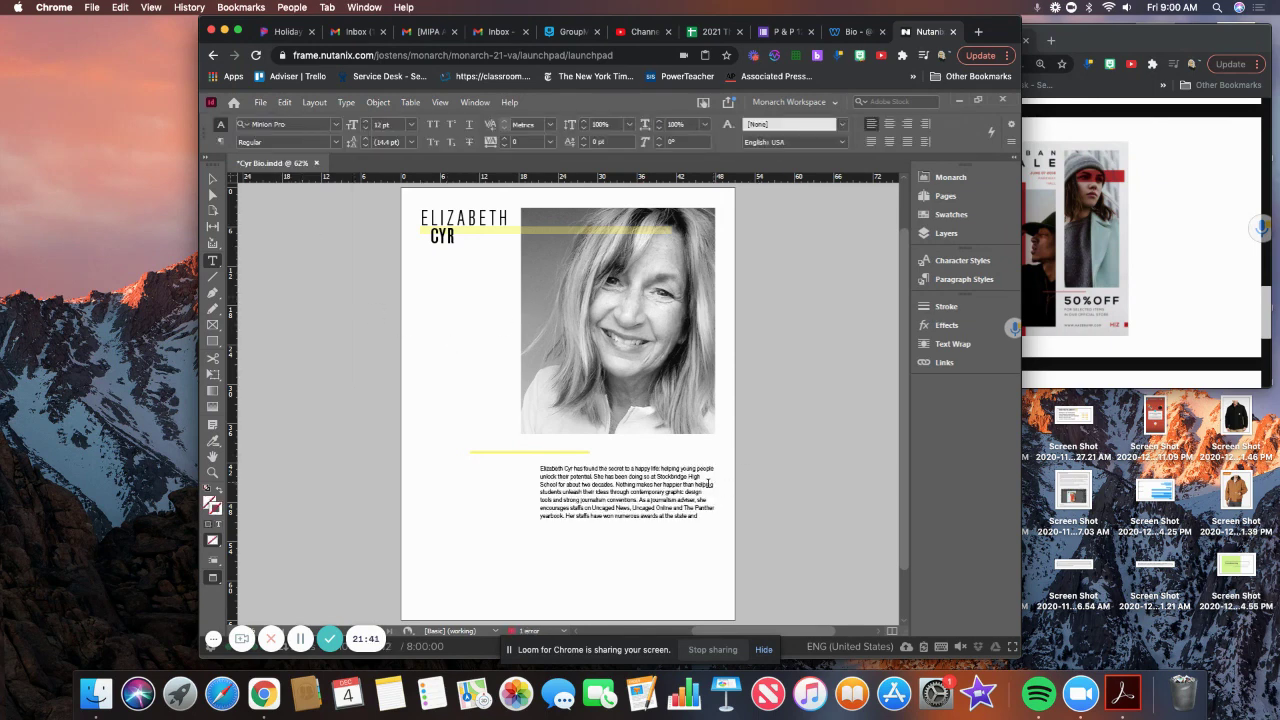
# Reduce the bio paragraph's font size to 10 pt so it fits its frame.
pyautogui.click(658, 498)
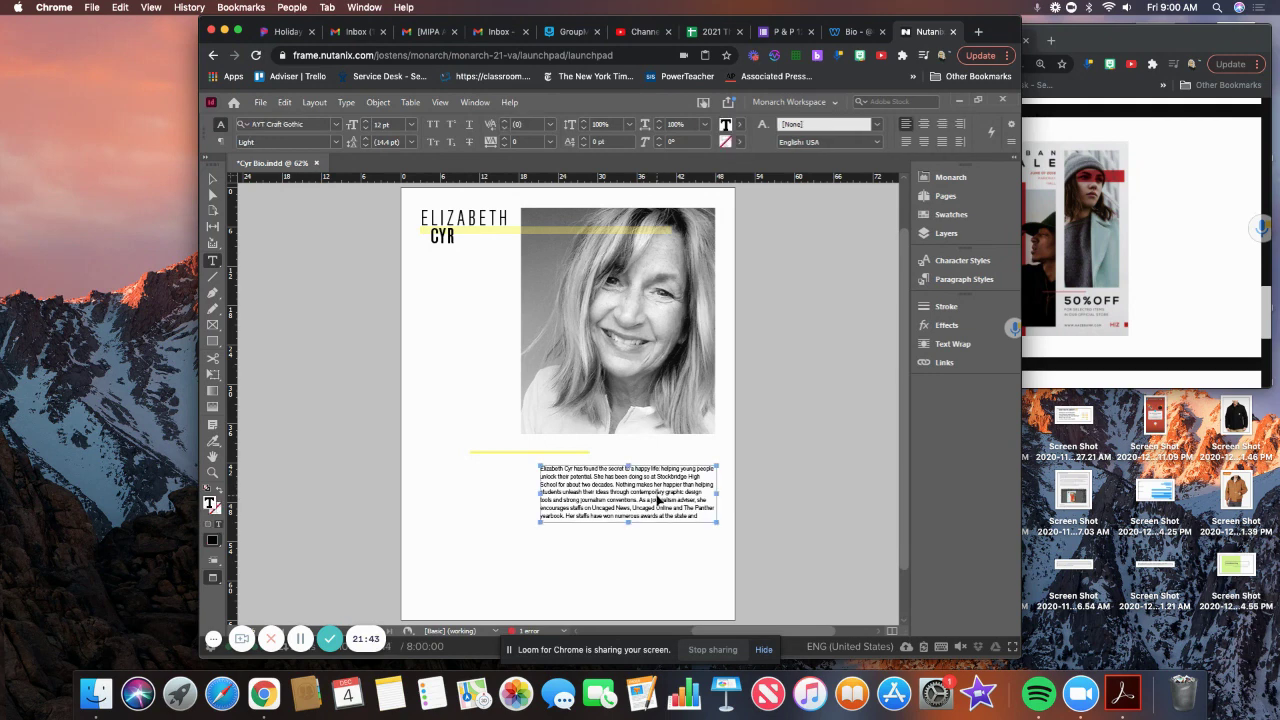
pyautogui.press('super+a')
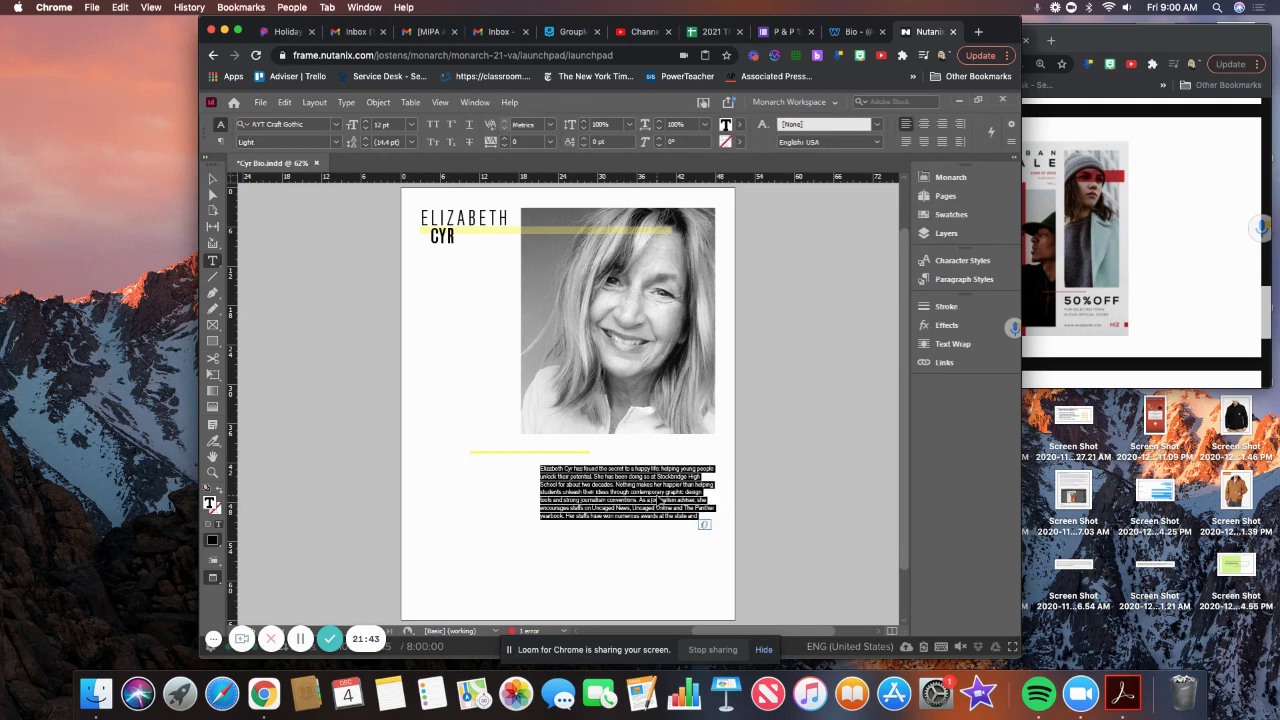
pyautogui.click(365, 128)
pyautogui.click(365, 128)
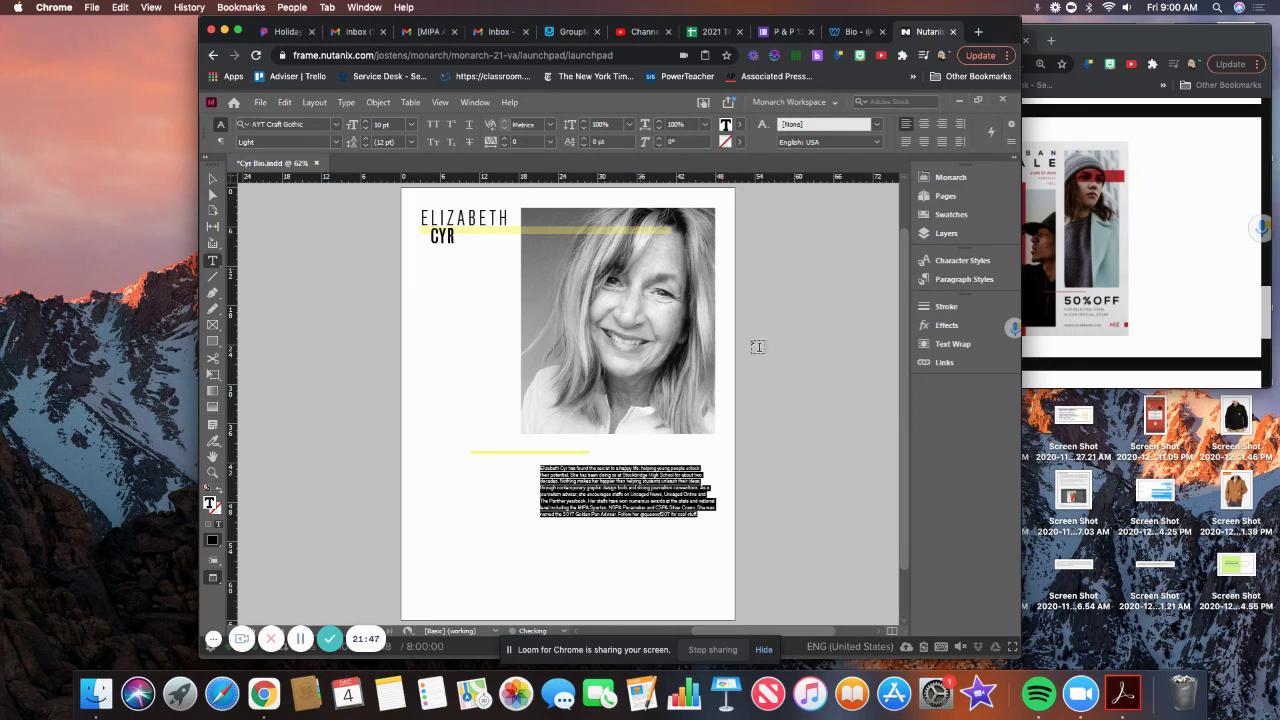
pyautogui.click(803, 358)
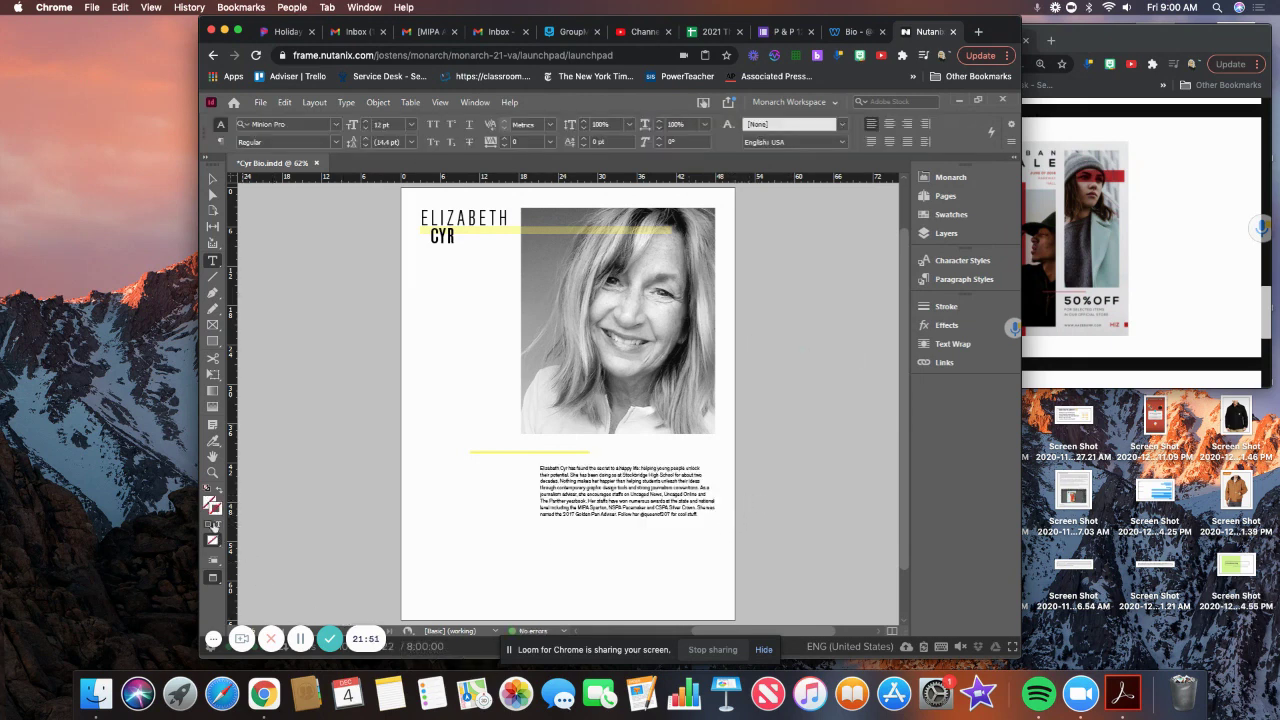
pyautogui.click(212, 475)
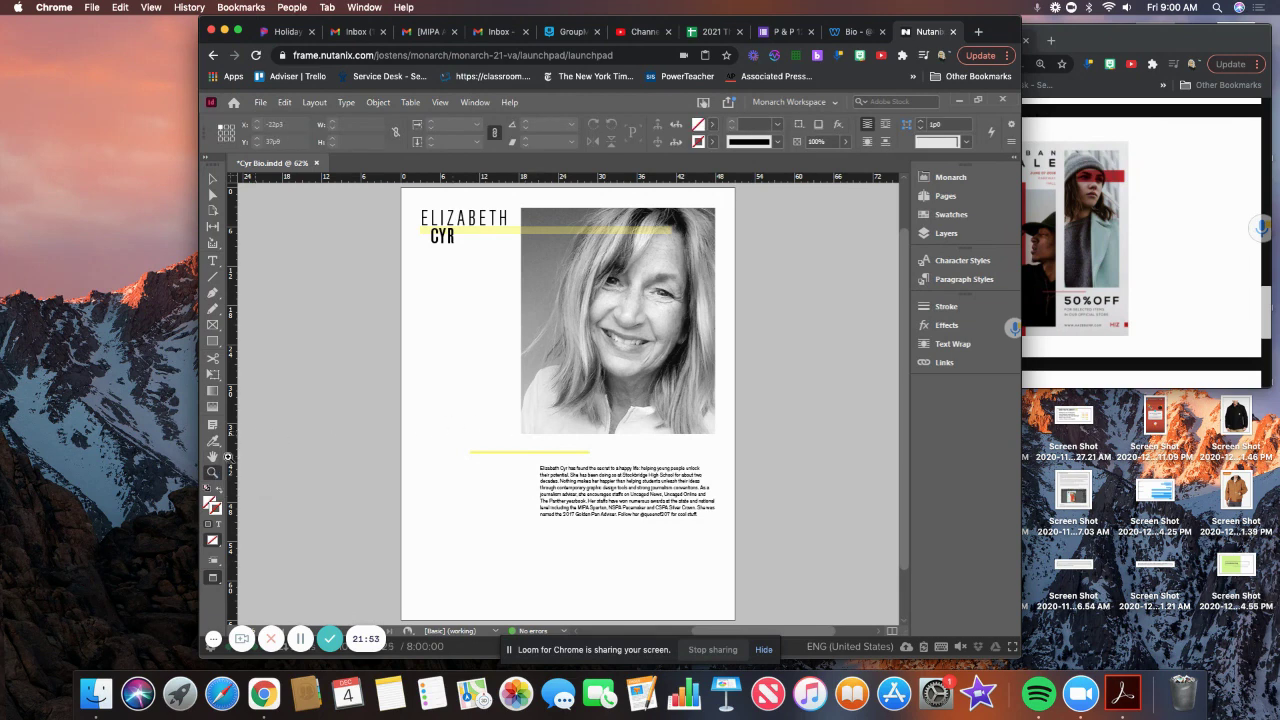
# Review the bio page at 75% zoom, then switch to the P & P 12.2.20 Wednesday Check-In form.
pyautogui.click(572, 433)
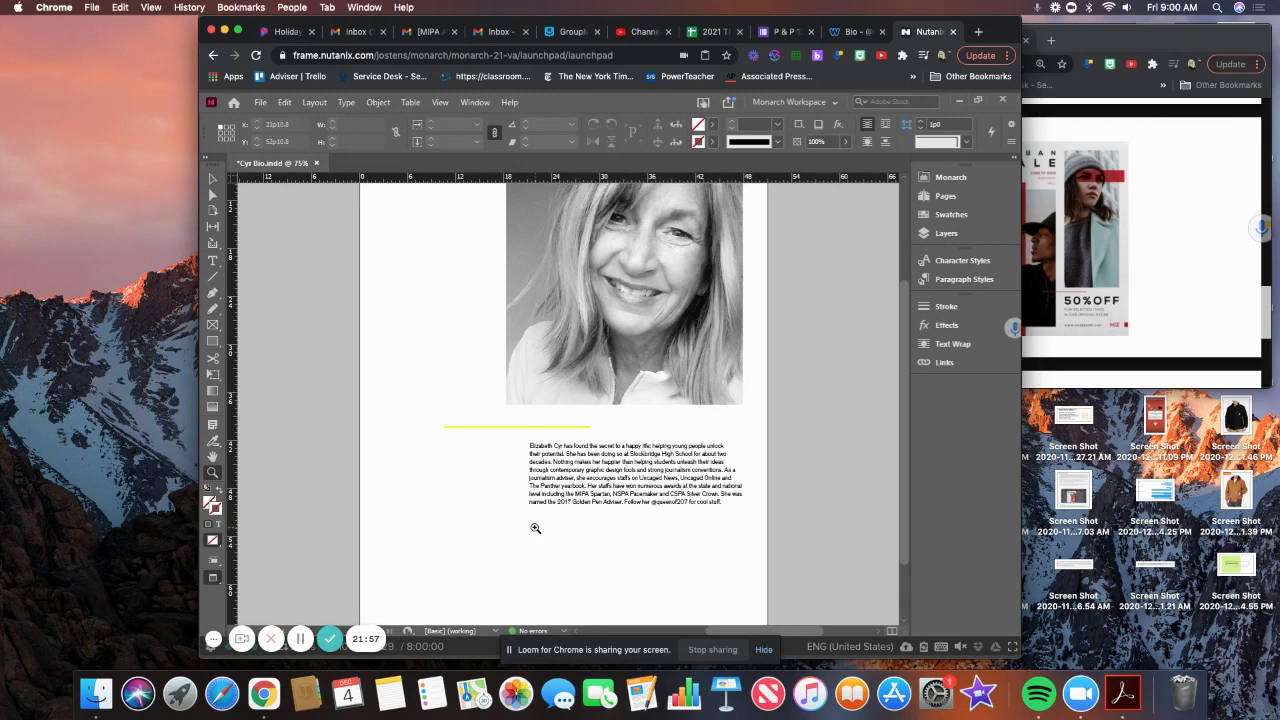
pyautogui.click(212, 180)
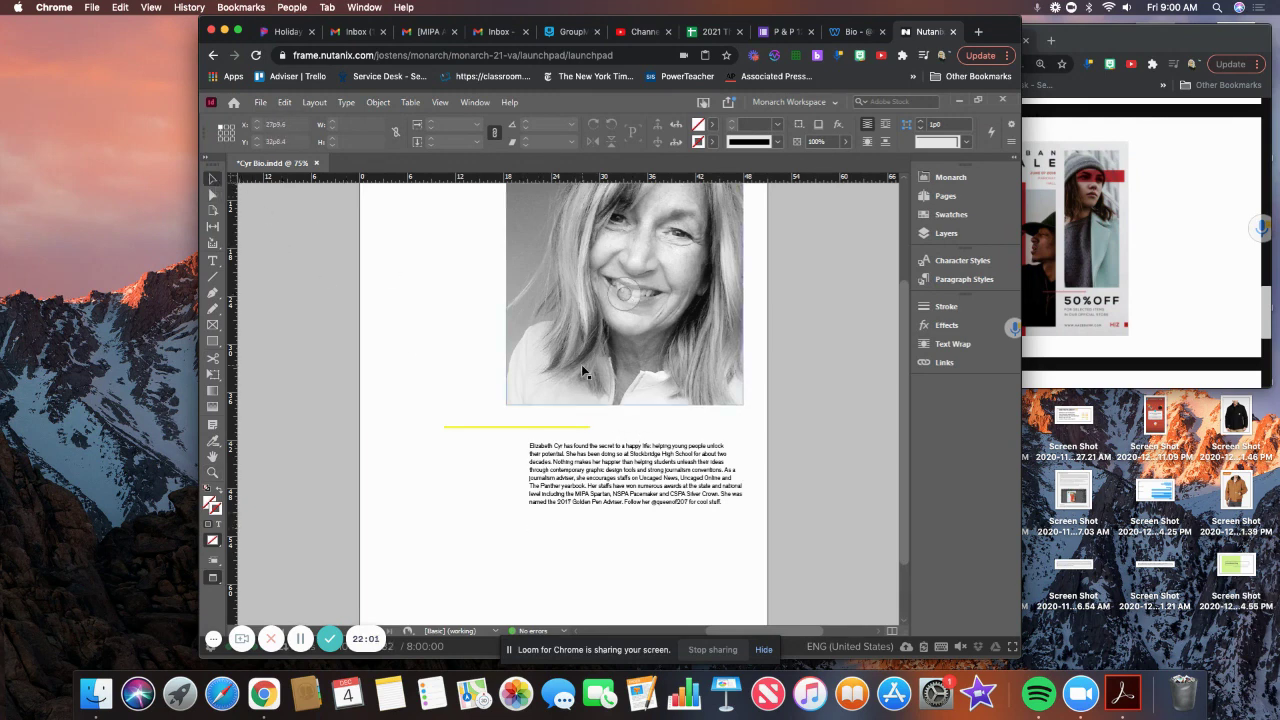
pyautogui.scroll(3, 581, 364)
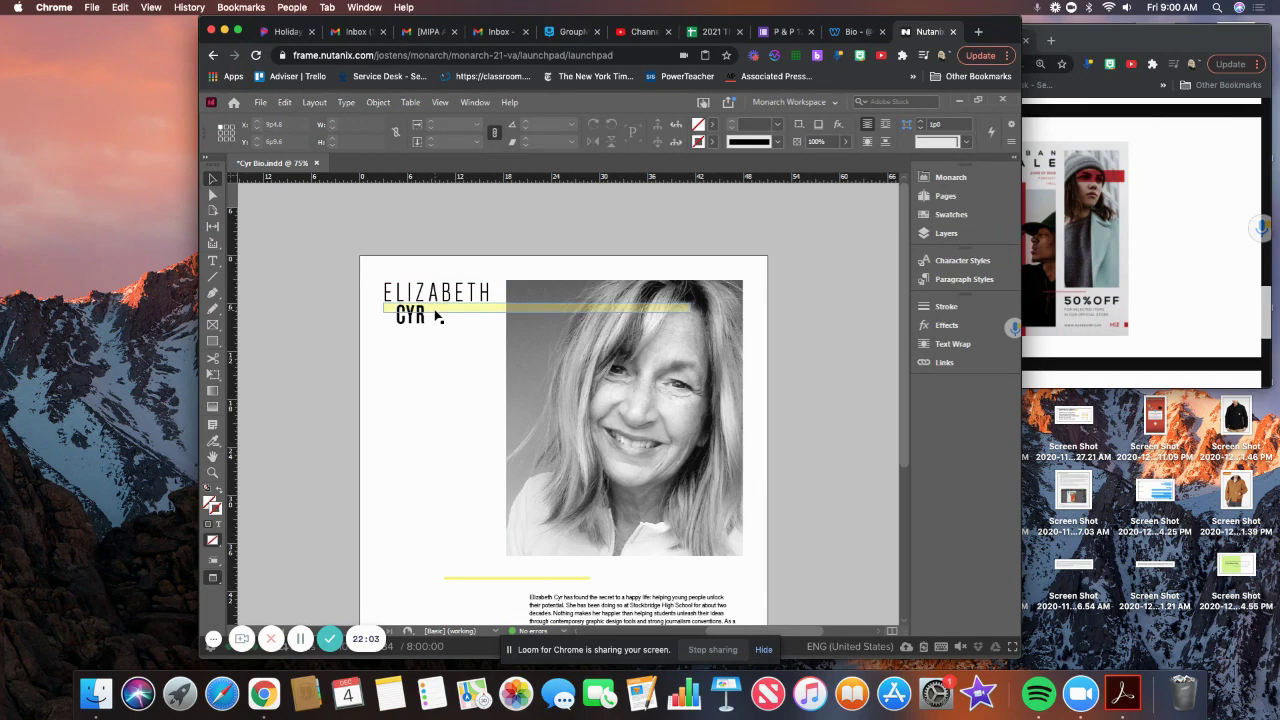
pyautogui.click(590, 476)
pyautogui.scroll(-1, 594, 478)
pyautogui.scroll(-4, 594, 474)
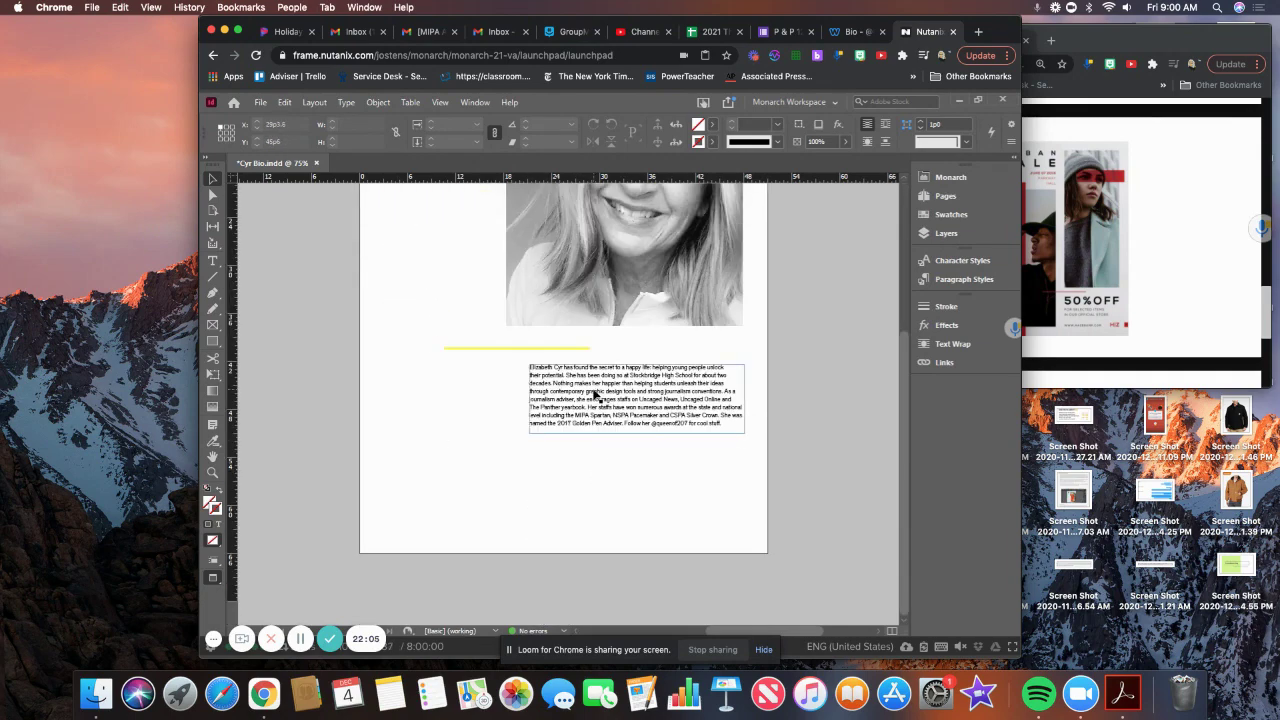
pyautogui.click(779, 36)
pyautogui.scroll(1, 584, 204)
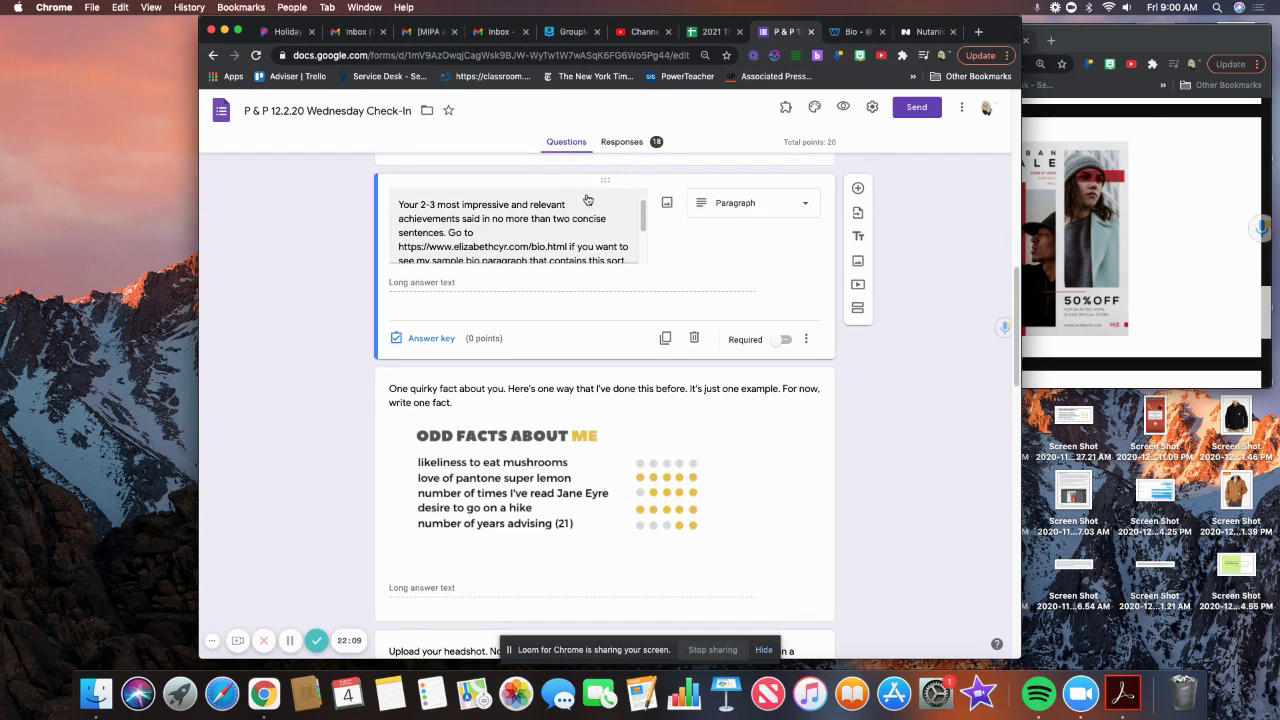